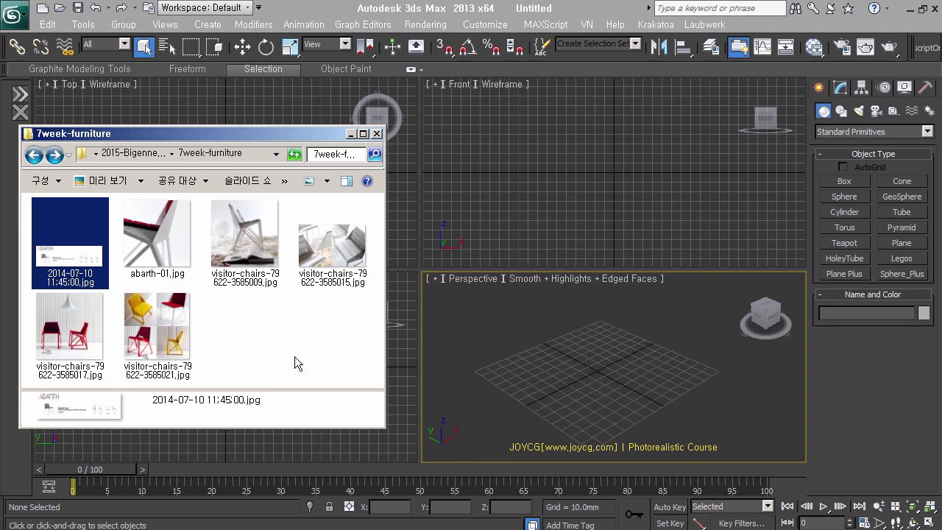
Select abarth-01.jpg, enlarge the thumbnails with Ctrl+scroll, and widen the folder window.
{"action": "left_click", "coordinate": [228, 310]}
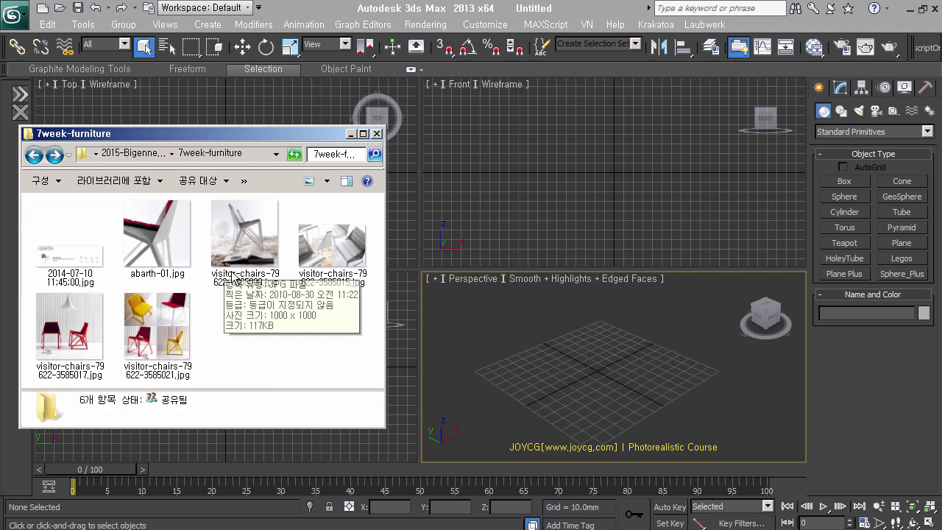
{"action": "left_click", "coordinate": [160, 258]}
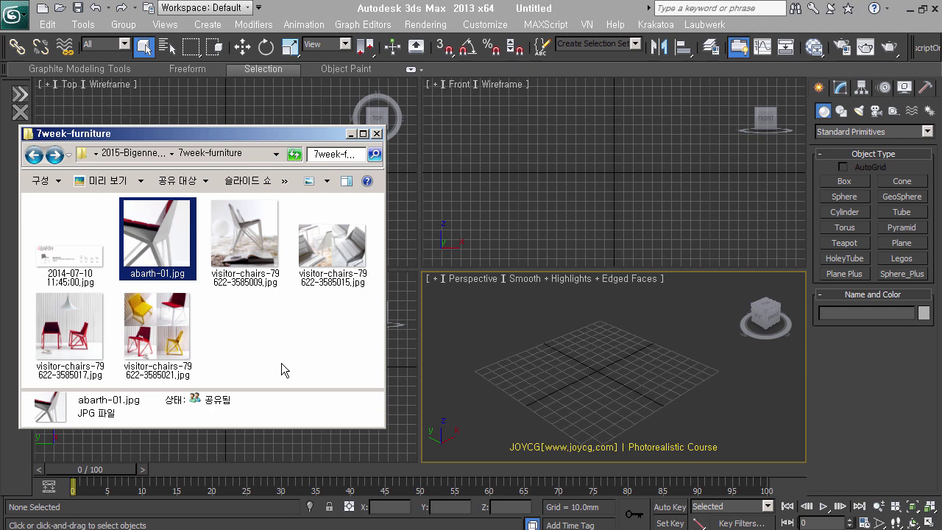
{"action": "scroll", "coordinate": [284, 346], "scroll_direction": "up", "scroll_amount": 2, "text": "ctrl"}
{"action": "scroll", "coordinate": [283, 344], "scroll_direction": "up", "scroll_amount": 1, "text": "ctrl"}
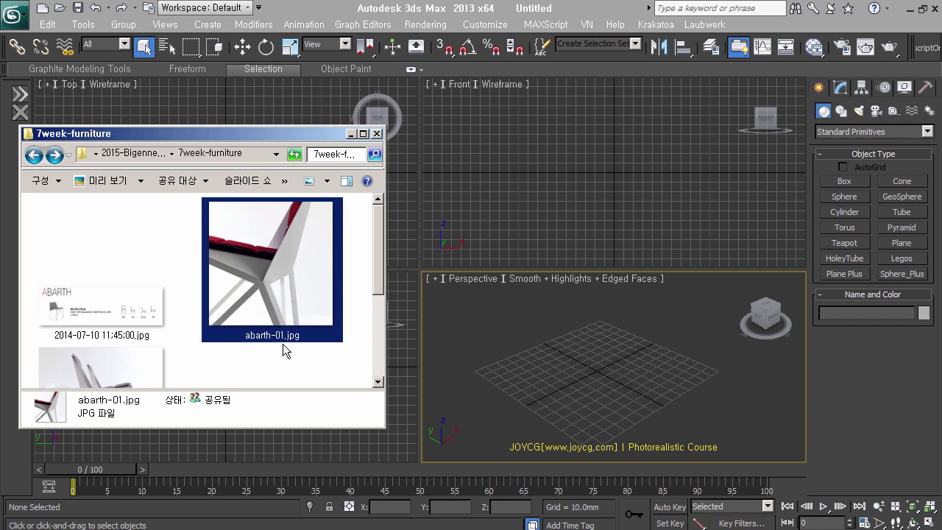
{"action": "scroll", "coordinate": [283, 343], "scroll_direction": "up", "scroll_amount": 1, "text": "ctrl"}
{"action": "left_click_drag", "start_coordinate": [389, 435], "coordinate": [635, 441]}
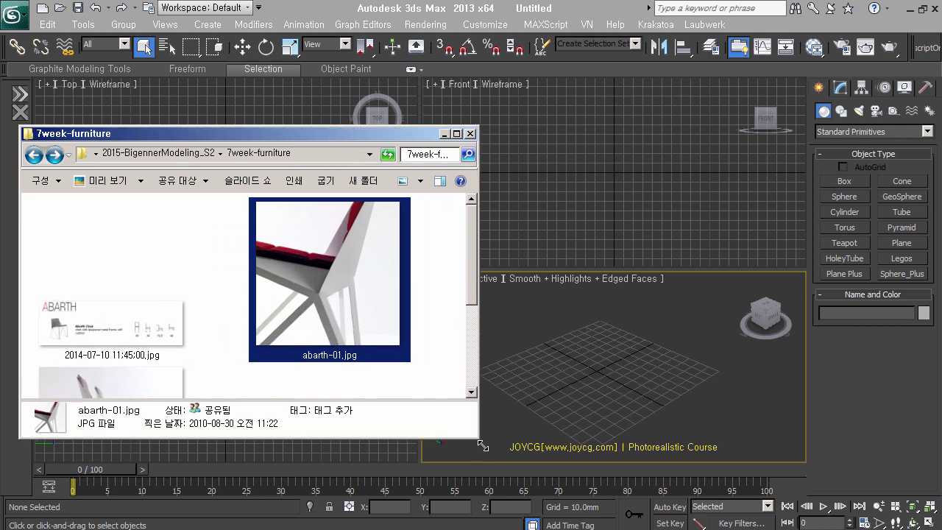
Browse the visitor-chairs photos, ending on the red chairs visitor-chairs-79622-3585017.jpg.
{"action": "scroll", "coordinate": [614, 365], "scroll_direction": "down", "scroll_amount": 1}
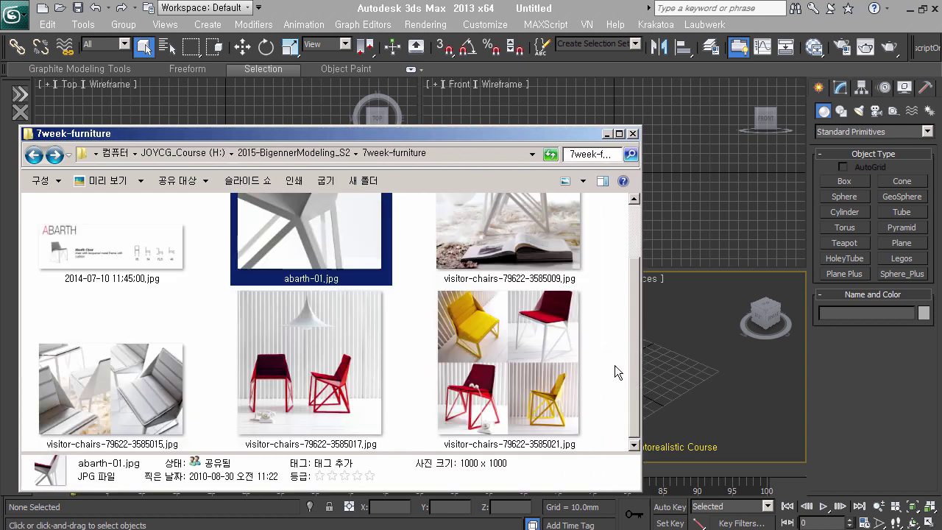
{"action": "scroll", "coordinate": [613, 366], "scroll_direction": "up", "scroll_amount": 1}
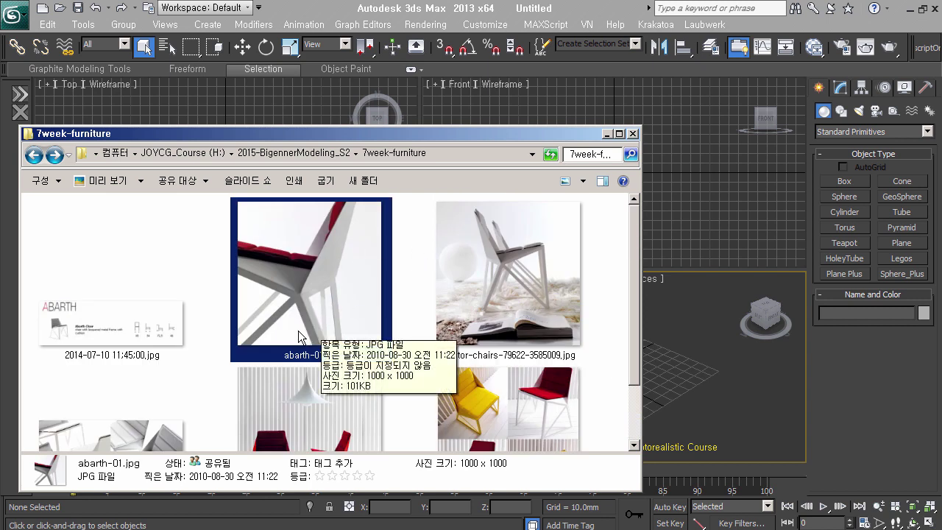
{"action": "left_click", "coordinate": [509, 299]}
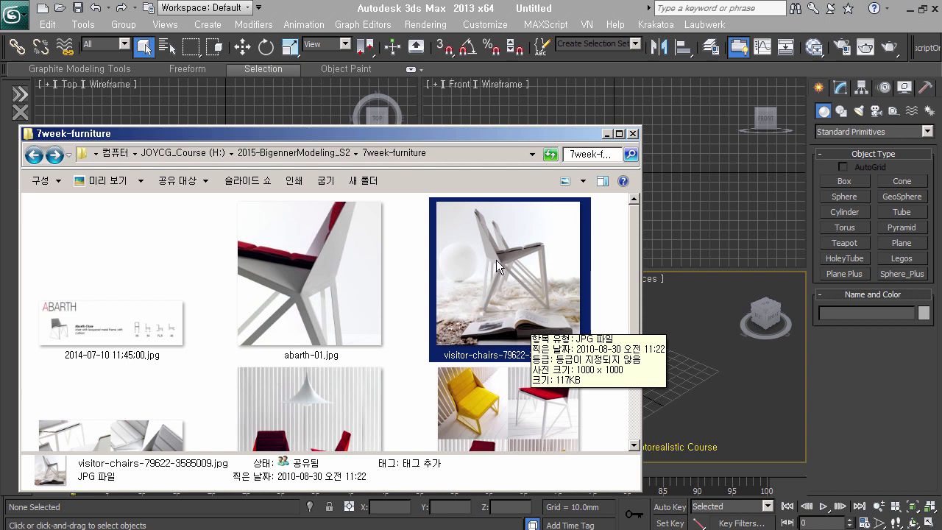
{"action": "mouse_move", "coordinate": [507, 272]}
{"action": "left_click", "coordinate": [240, 397]}
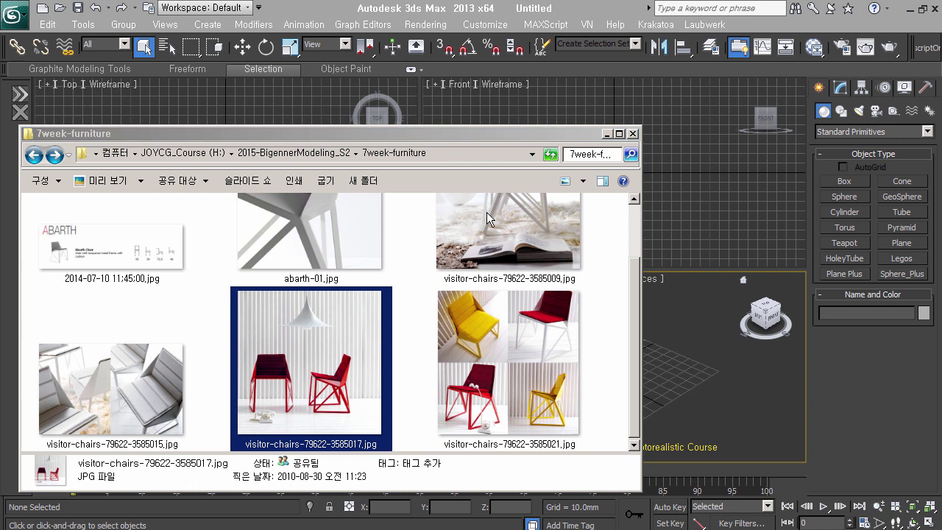
{"action": "left_click", "coordinate": [371, 146]}
{"action": "left_click_drag", "start_coordinate": [372, 143], "coordinate": [379, 98]}
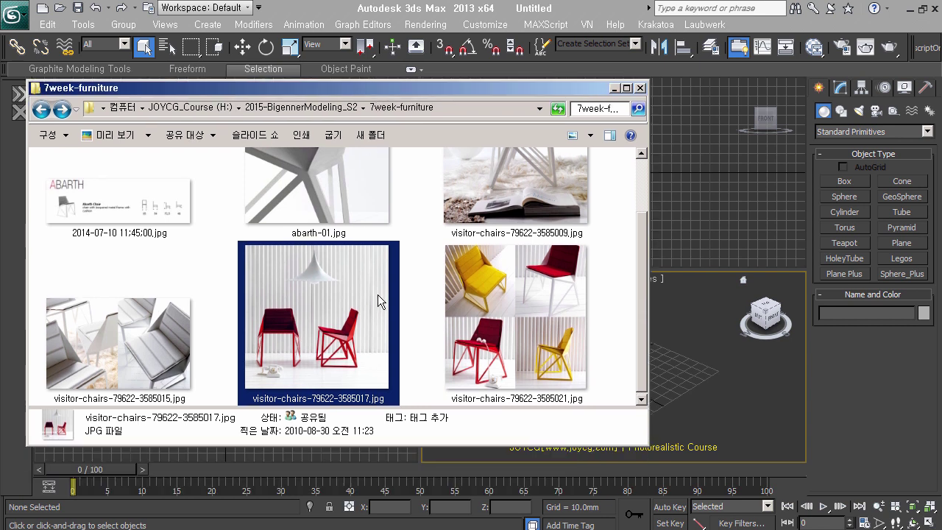
{"action": "scroll", "coordinate": [117, 206], "scroll_direction": "up", "scroll_amount": 1}
{"action": "left_click", "coordinate": [117, 206]}
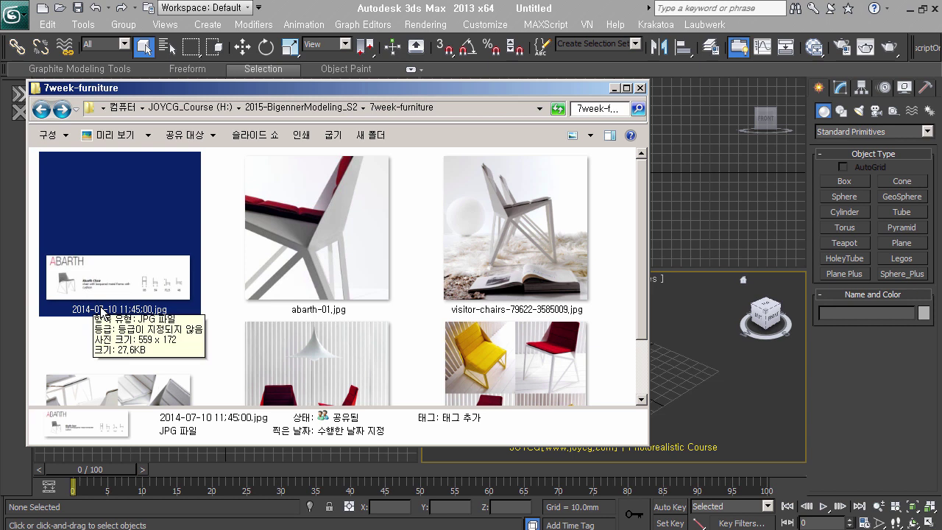
{"action": "left_click", "coordinate": [335, 279]}
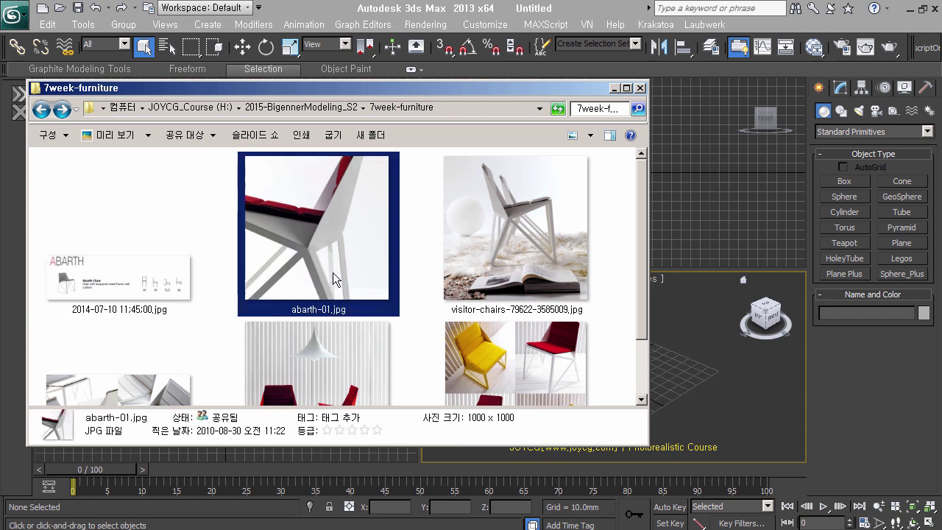
{"action": "left_click", "coordinate": [526, 275]}
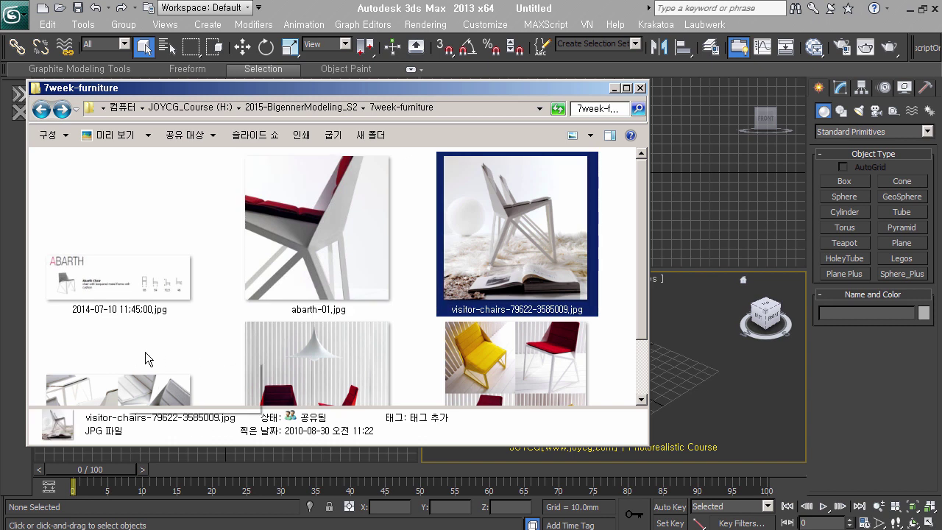
{"action": "scroll", "coordinate": [162, 357], "scroll_direction": "down", "scroll_amount": 1}
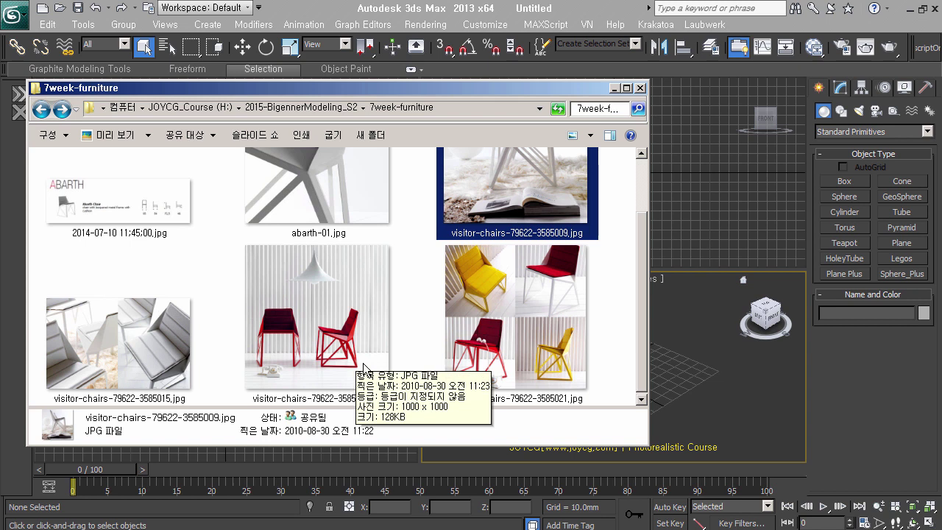
{"action": "left_click", "coordinate": [319, 362]}
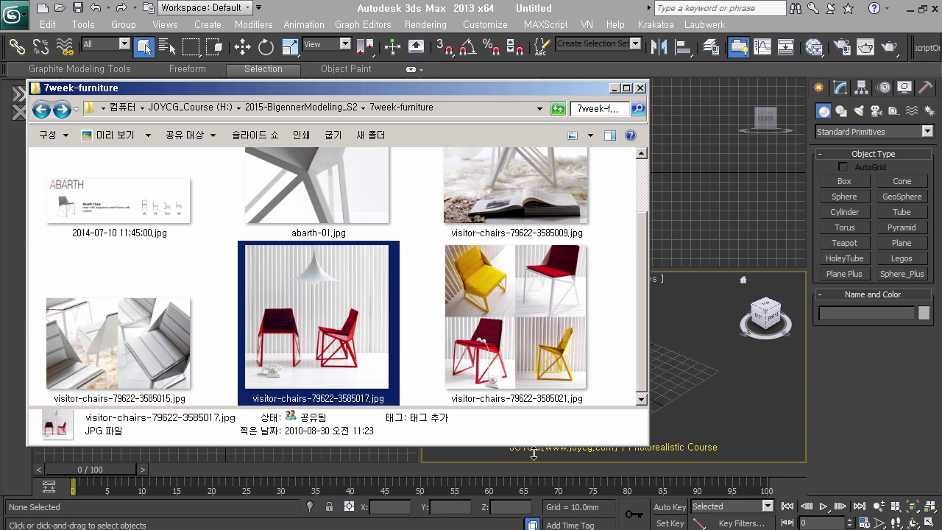
{"action": "double_click", "coordinate": [166, 214]}
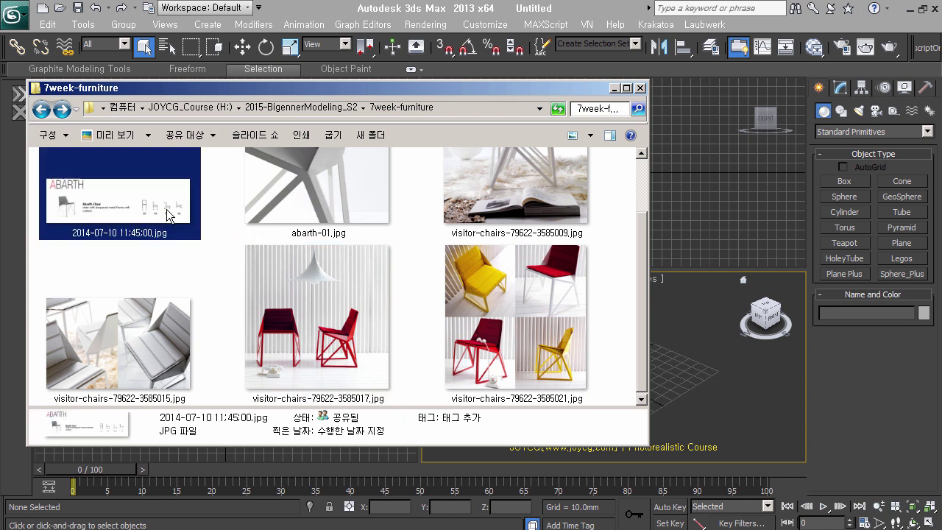
{"action": "scroll", "coordinate": [191, 264], "scroll_direction": "up", "scroll_amount": 2, "text": "ctrl"}
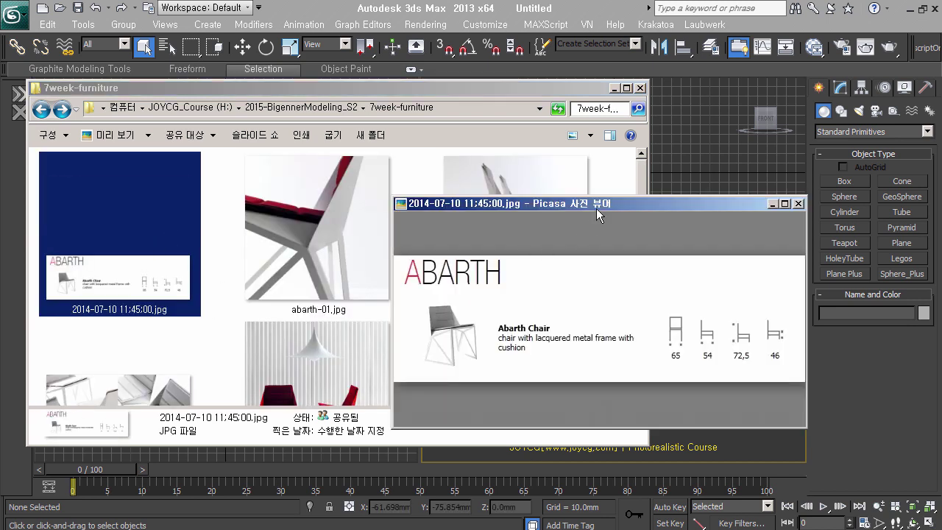
{"action": "left_click_drag", "start_coordinate": [596, 208], "coordinate": [310, 134]}
{"action": "left_click", "coordinate": [623, 96]}
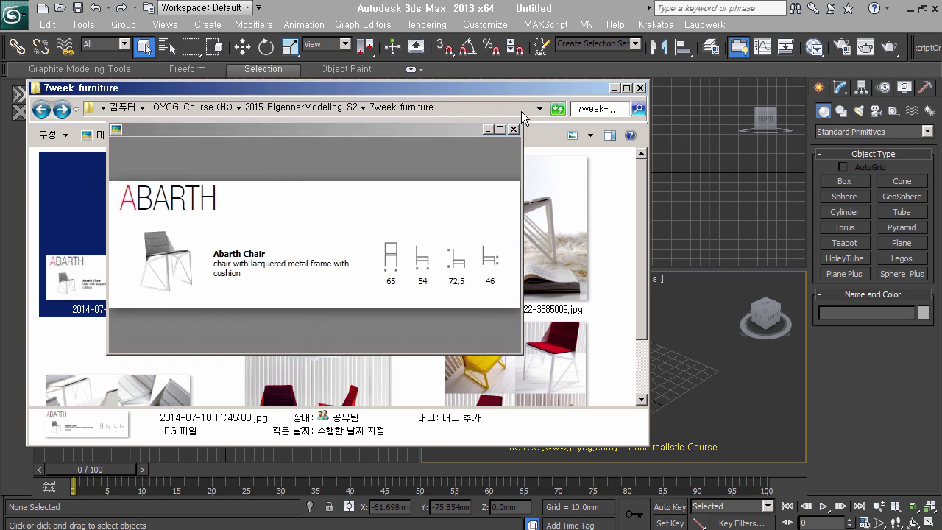
{"action": "left_click_drag", "start_coordinate": [431, 136], "coordinate": [373, 83]}
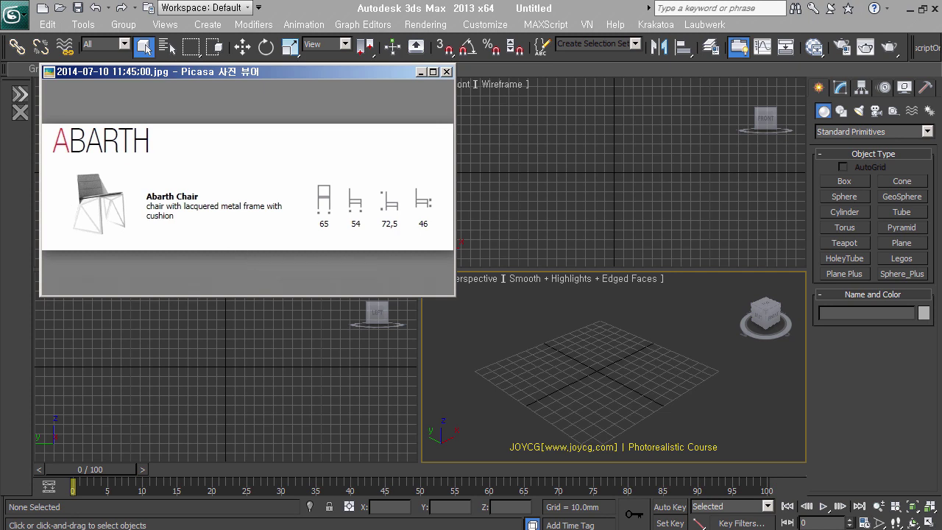
Return to the image folder and select visitor-chairs-79622-3585009.jpg.
{"action": "key", "text": "alt+Tab"}
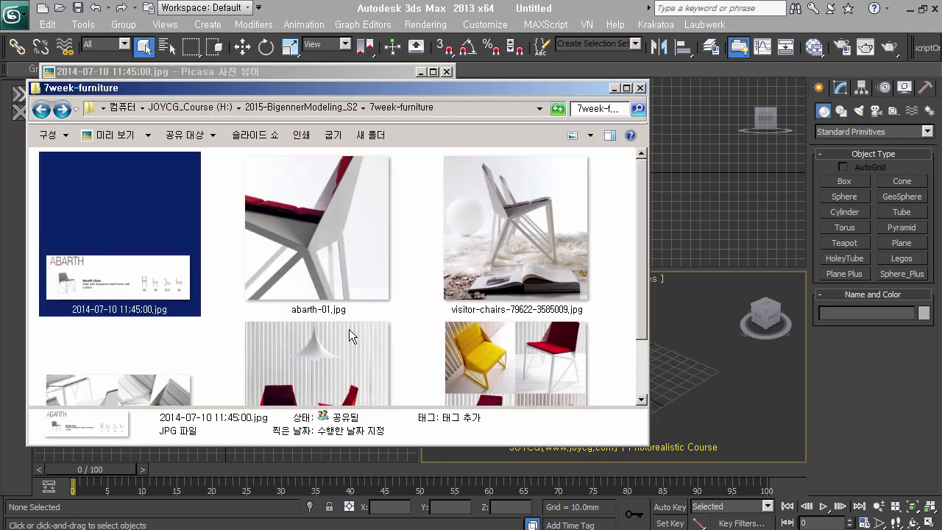
{"action": "scroll", "coordinate": [350, 329], "scroll_direction": "down", "scroll_amount": 2}
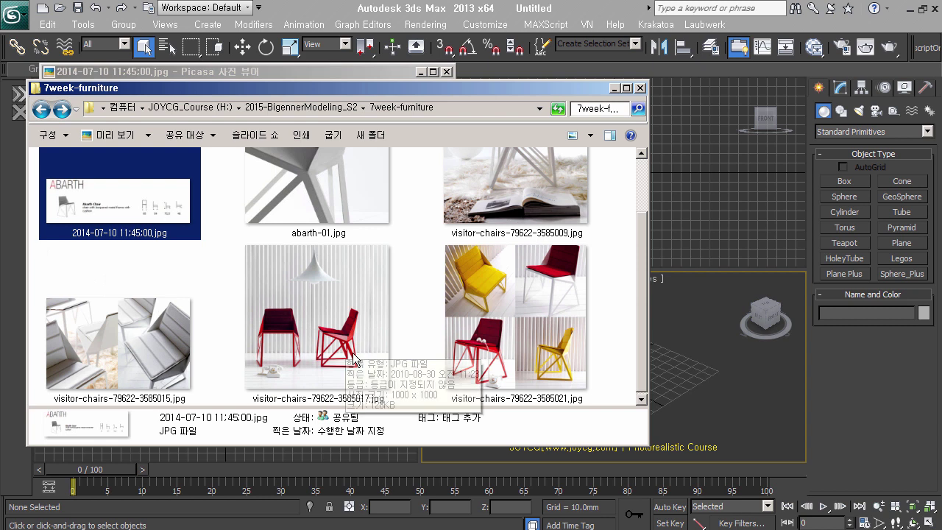
{"action": "scroll", "coordinate": [378, 346], "scroll_direction": "up", "scroll_amount": 2}
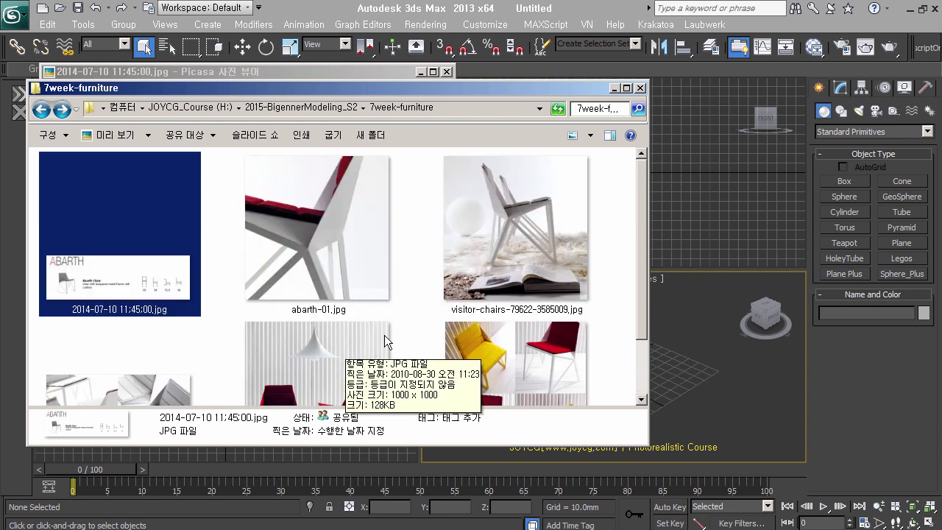
{"action": "left_click", "coordinate": [558, 238]}
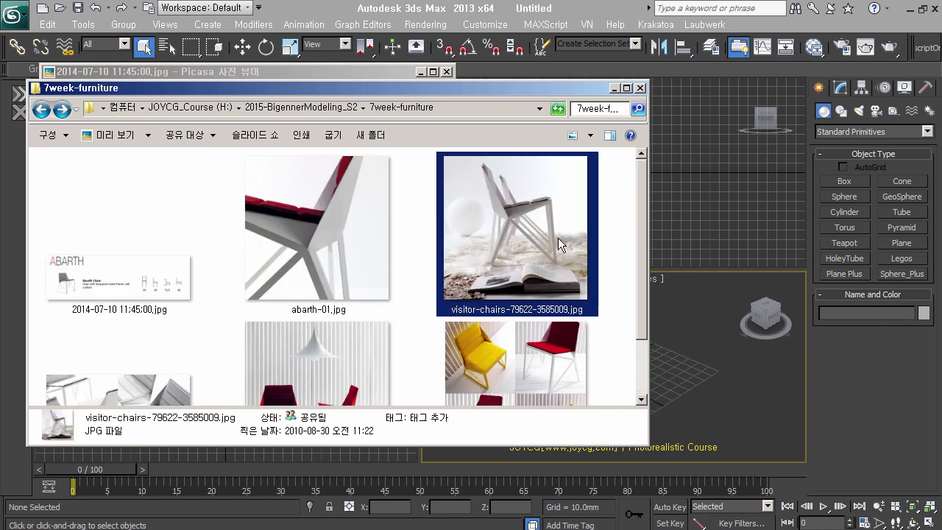
View the chair-on-rug photo in Picasa, then step back to the ABARTH spec sheet.
{"action": "double_click", "coordinate": [558, 237]}
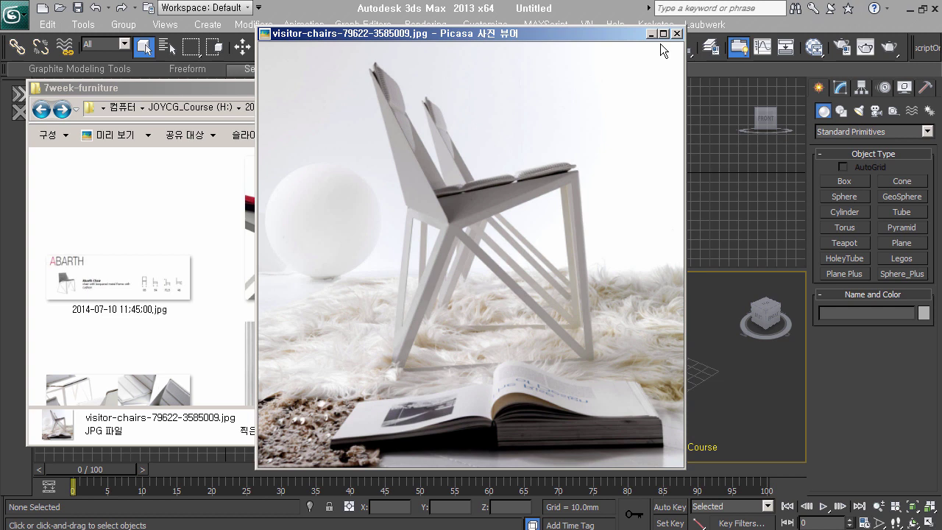
{"action": "key", "text": "Escape"}
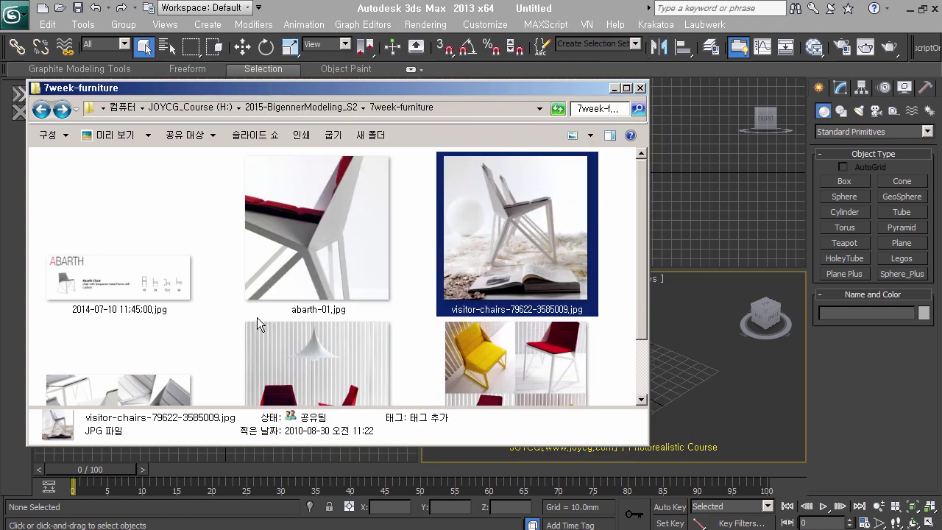
{"action": "key", "text": "Return"}
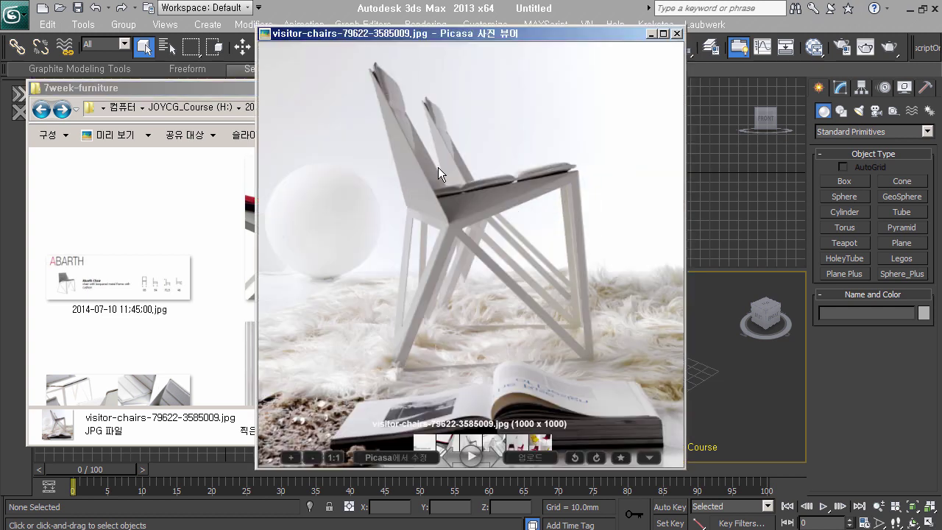
{"action": "key", "text": "Left"}
{"action": "key", "text": "Left"}
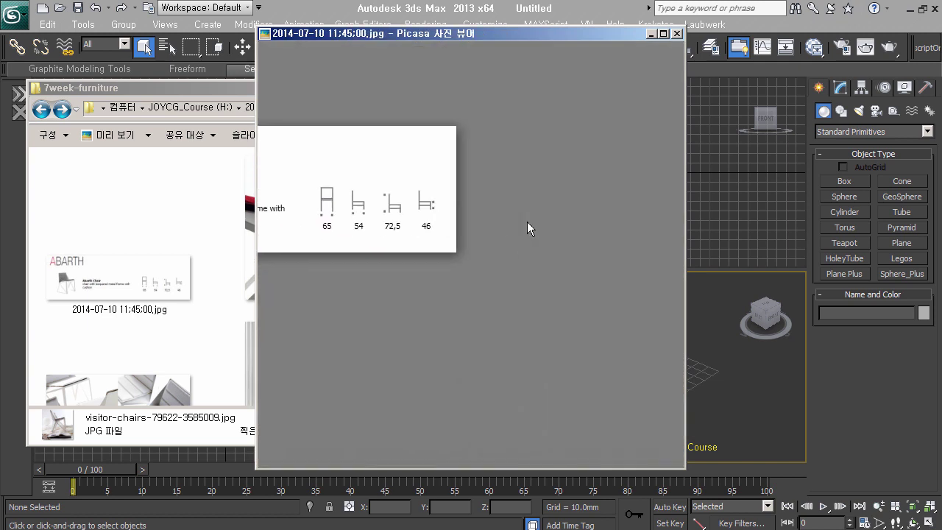
Zoom the spec sheet onto the 65, 54, 72,5, 46 dimensions, shift the viewer left, minimize the folder.
{"action": "left_click_drag", "start_coordinate": [336, 232], "coordinate": [498, 320]}
{"action": "scroll", "coordinate": [498, 320], "scroll_direction": "up", "scroll_amount": 3}
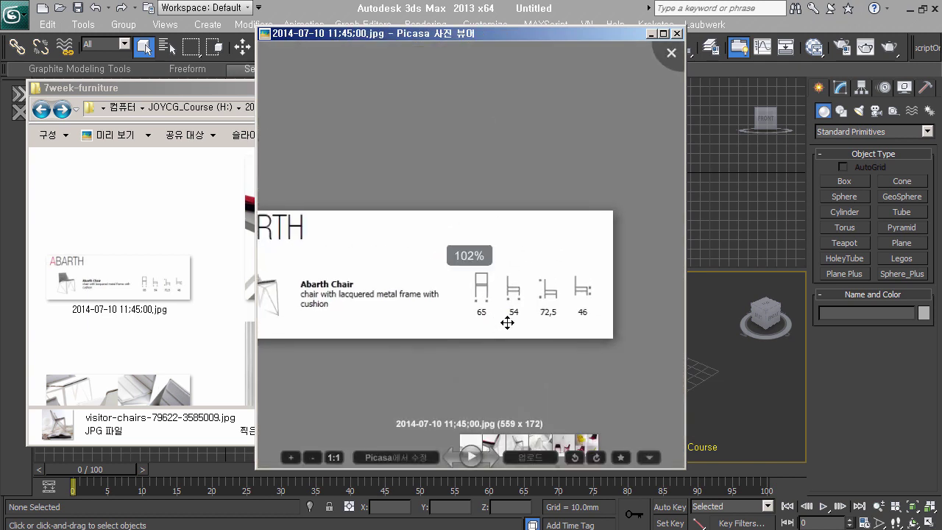
{"action": "left_click_drag", "start_coordinate": [591, 37], "coordinate": [375, 36]}
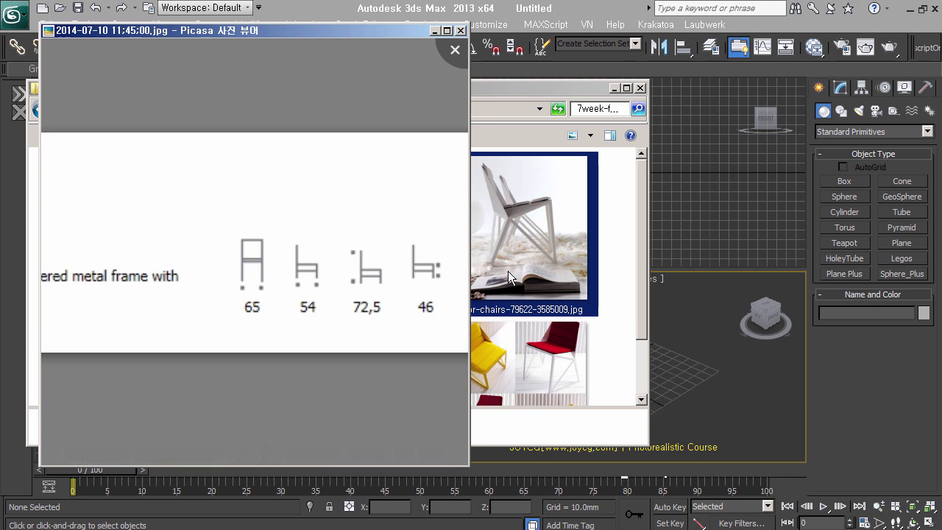
{"action": "left_click", "coordinate": [620, 89]}
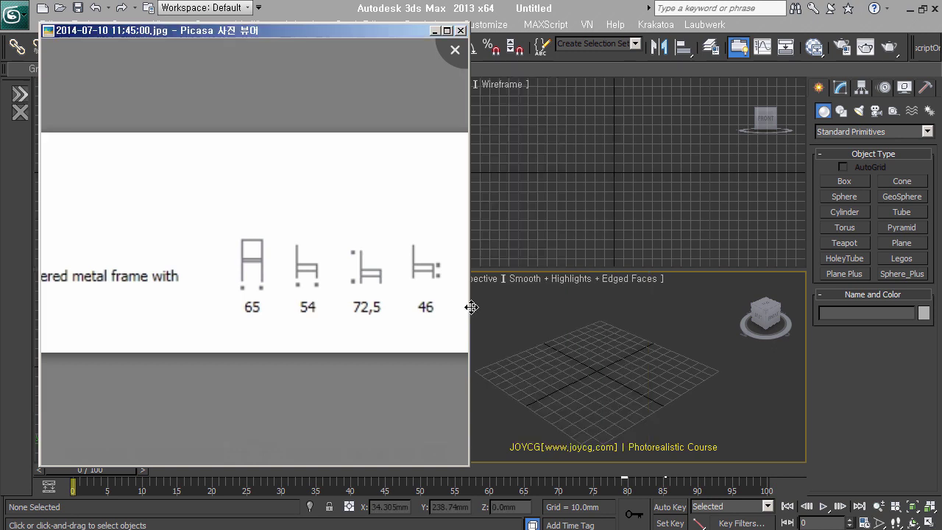
Draw a Box primitive in the Perspective view.
{"action": "left_click", "coordinate": [868, 187]}
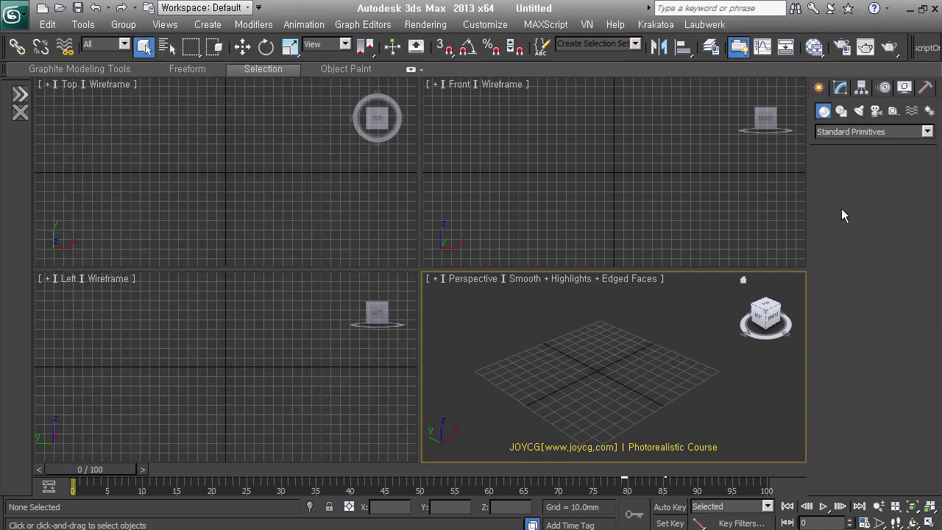
{"action": "left_click", "coordinate": [844, 181]}
{"action": "mouse_move", "coordinate": [563, 353]}
{"action": "left_mouse_down"}
{"action": "mouse_move", "coordinate": [648, 399]}
{"action": "mouse_move", "coordinate": [709, 351]}
{"action": "mouse_move", "coordinate": [699, 353]}
{"action": "left_mouse_up"}
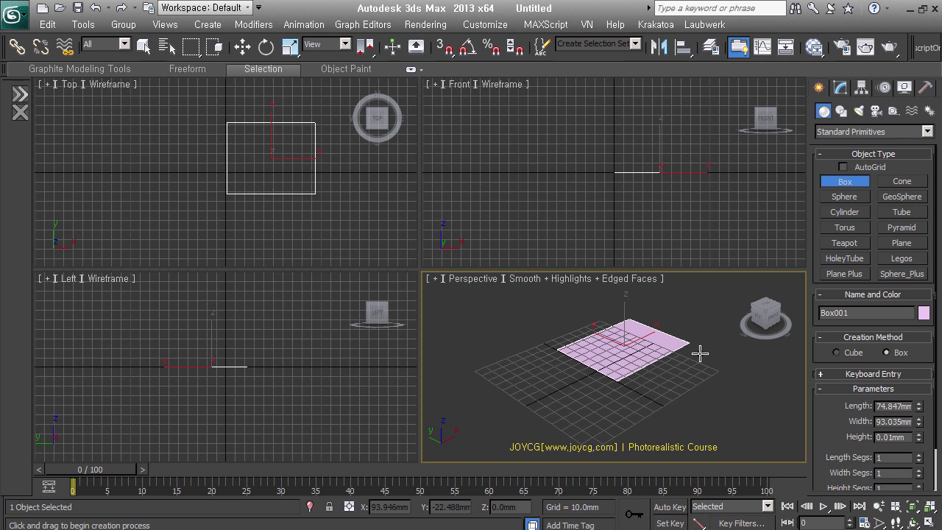
{"action": "left_click", "coordinate": [700, 321]}
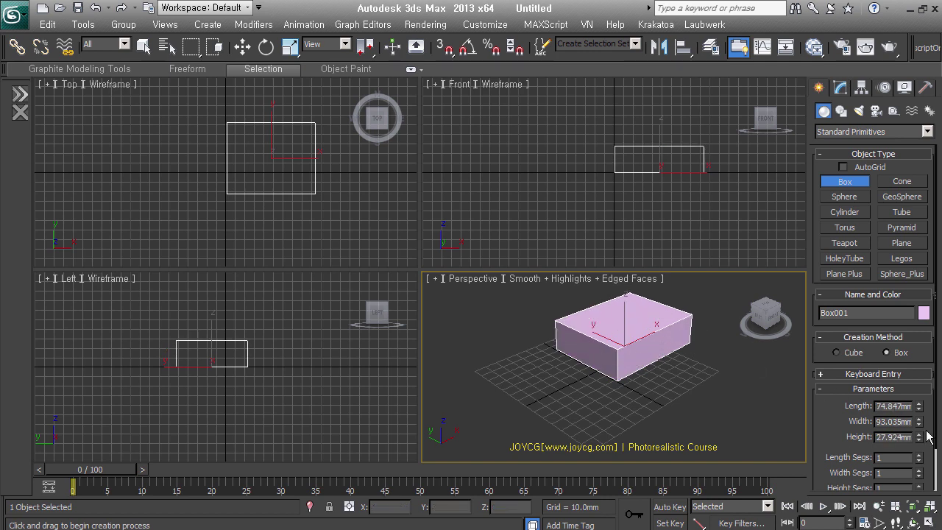
Set the box to Width 650, Length 540 and Height 725 mm.
{"action": "double_click", "coordinate": [901, 423]}
{"action": "type", "text": "650"}
{"action": "double_click", "coordinate": [904, 409]}
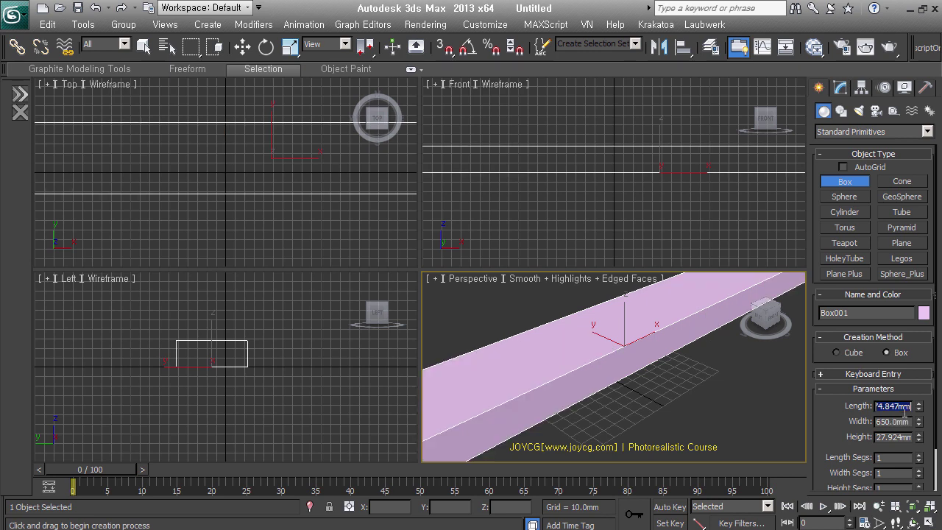
{"action": "type", "text": "540"}
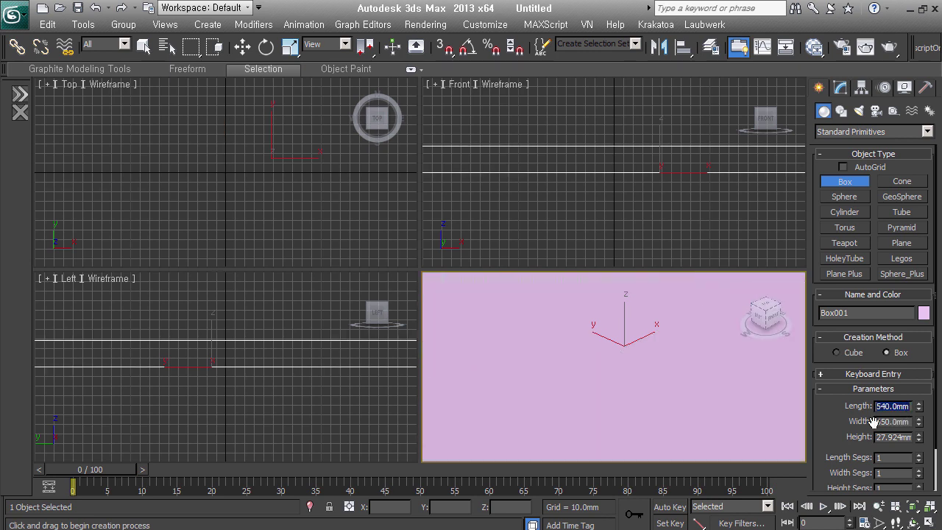
{"action": "scroll", "coordinate": [711, 405], "scroll_direction": "down", "scroll_amount": 3}
{"action": "scroll", "coordinate": [699, 416], "scroll_direction": "down", "scroll_amount": 2}
{"action": "scroll", "coordinate": [729, 372], "scroll_direction": "down", "scroll_amount": 2}
{"action": "scroll", "coordinate": [717, 387], "scroll_direction": "down", "scroll_amount": 1}
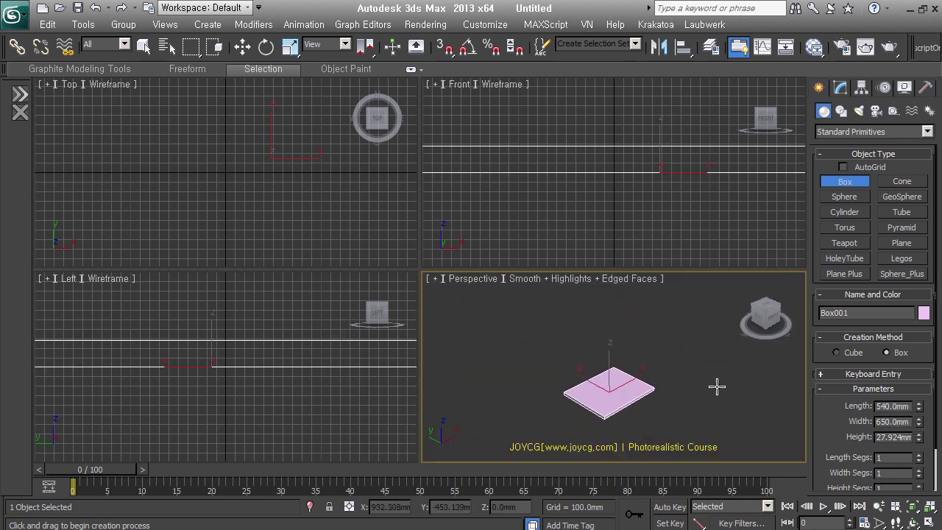
{"action": "key", "text": "alt+Tab"}
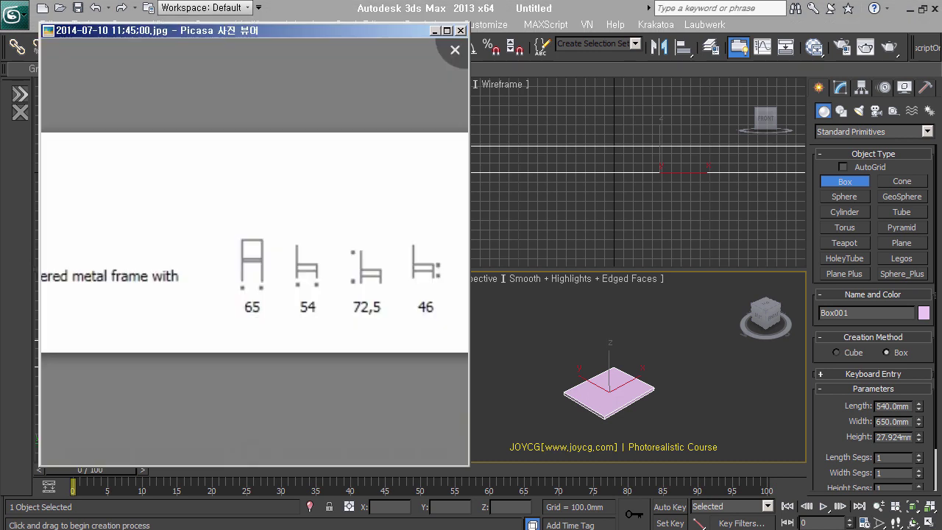
{"action": "double_click", "coordinate": [886, 437]}
{"action": "type", "text": "725"}
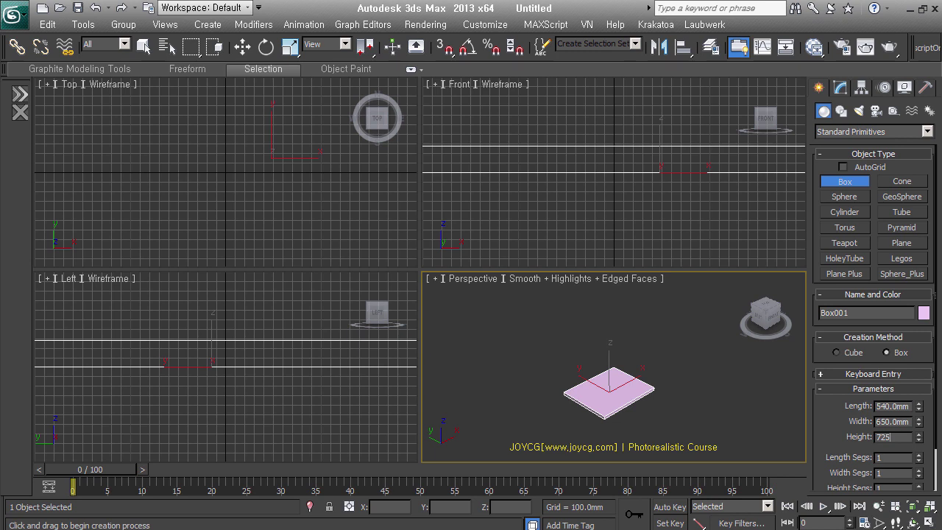
{"action": "key", "text": "Return"}
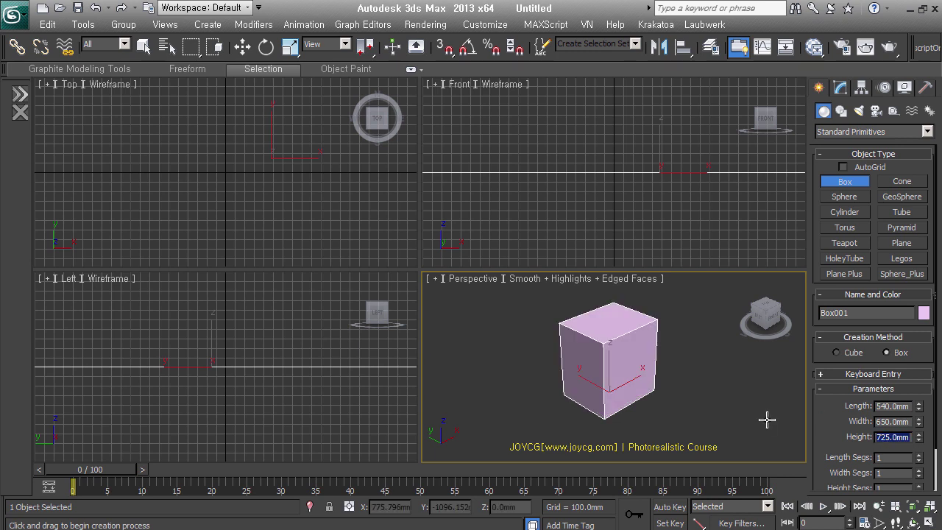
Convert the box to Editable Poly and add a horizontal edge loop with Graphite Connect.
{"action": "middle_click_drag", "start_coordinate": [758, 435], "coordinate": [752, 404], "text": "alt"}
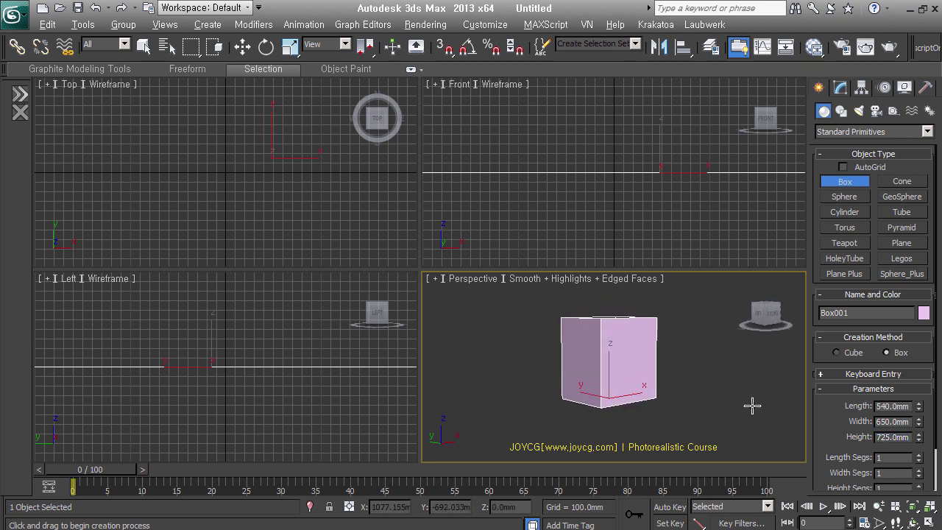
{"action": "left_click_drag", "start_coordinate": [635, 350], "coordinate": [657, 379]}
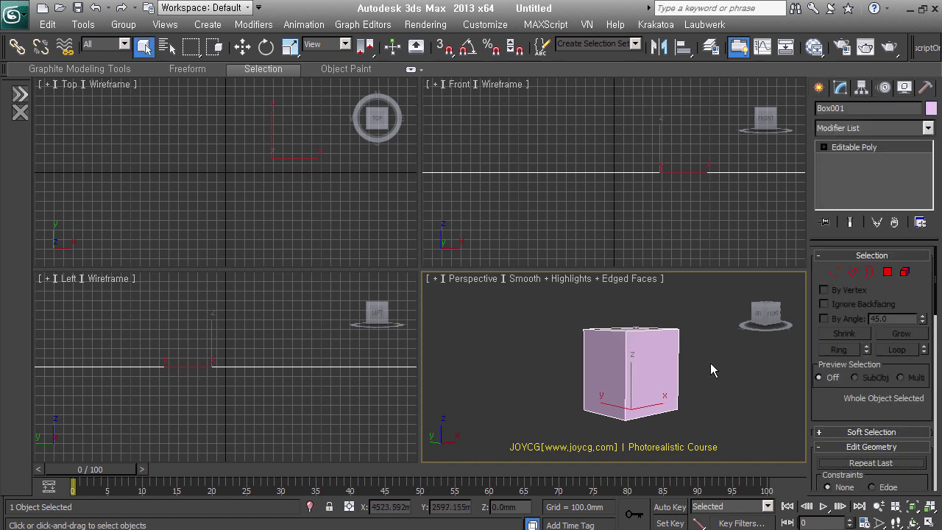
{"action": "left_click_drag", "start_coordinate": [862, 240], "coordinate": [862, 211]}
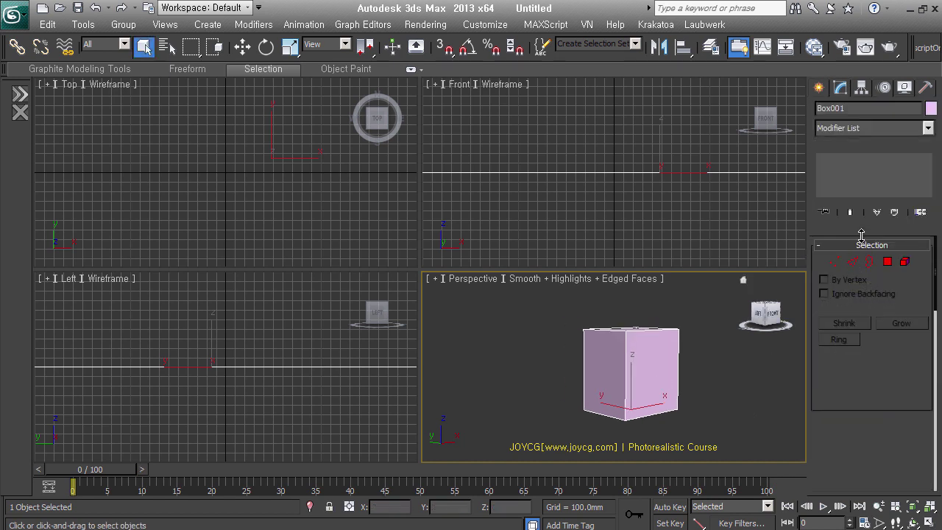
{"action": "left_click", "coordinate": [62, 71]}
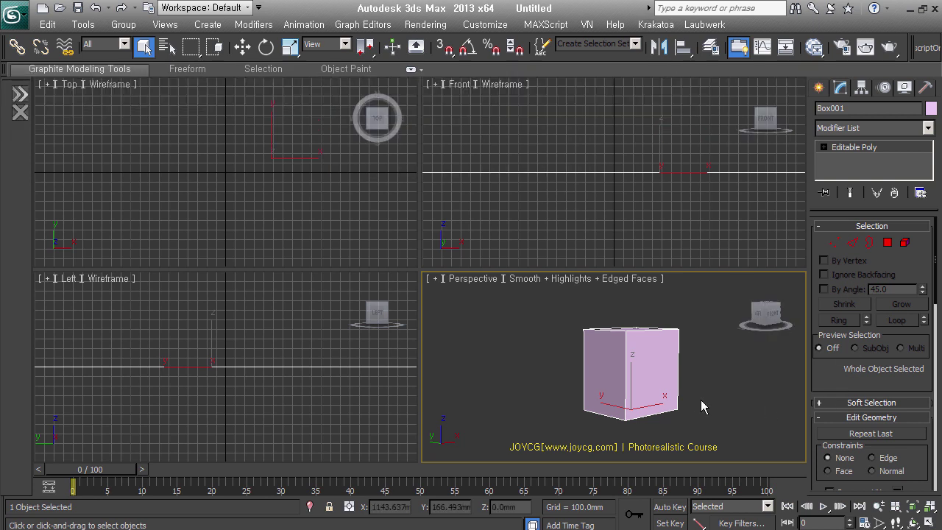
{"action": "mouse_move", "coordinate": [695, 398]}
{"action": "middle_mouse_down", "text": "alt"}
{"action": "mouse_move", "coordinate": [690, 410]}
{"action": "mouse_move", "coordinate": [704, 420]}
{"action": "middle_mouse_up", "text": "alt"}
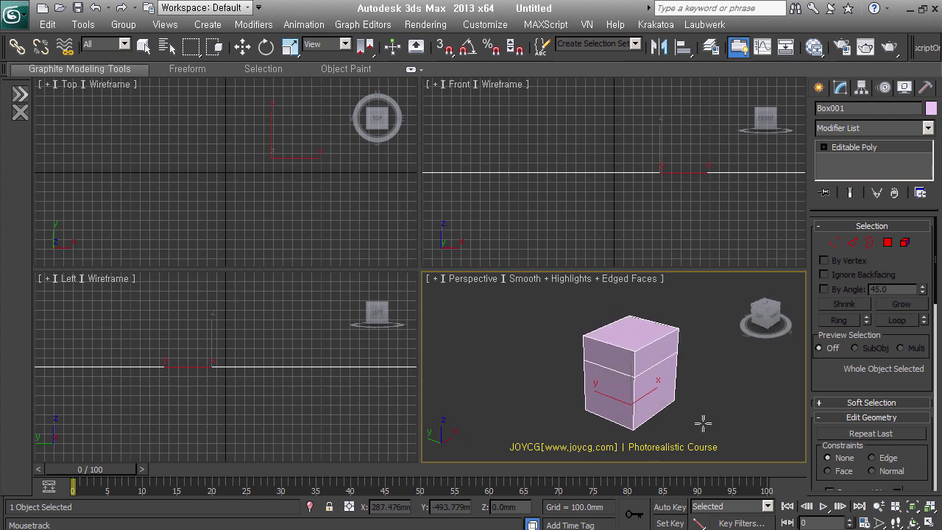
In Edge mode, move the edge loop to a Z height of 460 mm.
{"action": "left_click", "coordinate": [852, 242]}
{"action": "key", "text": "w"}
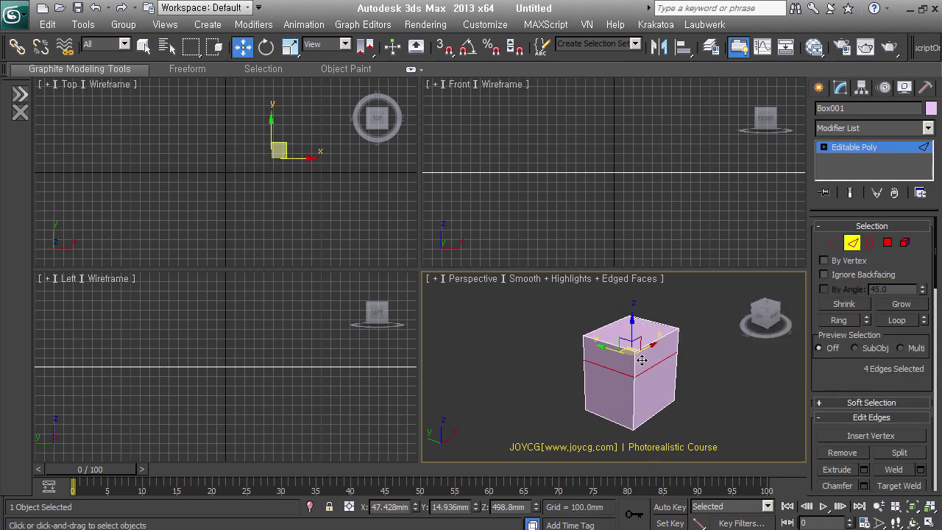
{"action": "left_click_drag", "start_coordinate": [641, 339], "coordinate": [645, 342]}
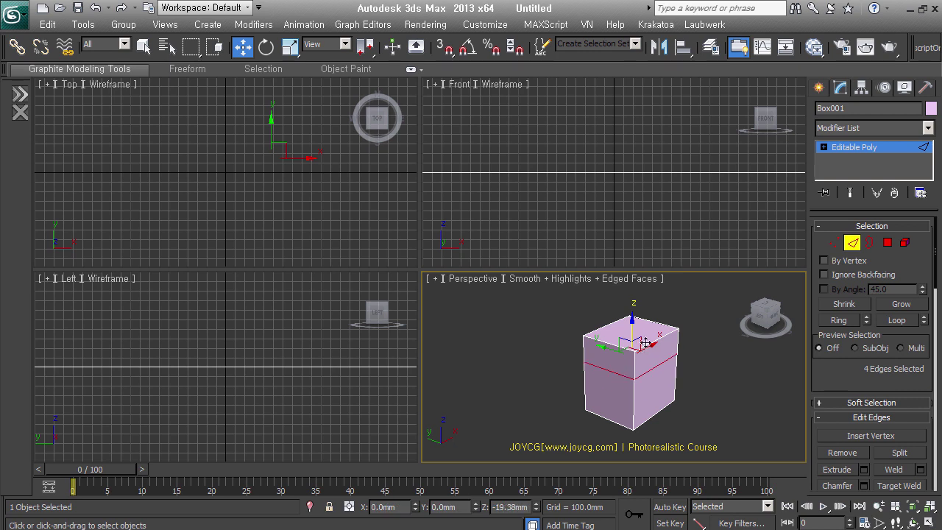
{"action": "key", "text": "s"}
{"action": "mouse_move", "coordinate": [631, 355]}
{"action": "left_mouse_down"}
{"action": "mouse_move", "coordinate": [693, 406]}
{"action": "mouse_move", "coordinate": [651, 414]}
{"action": "left_mouse_up"}
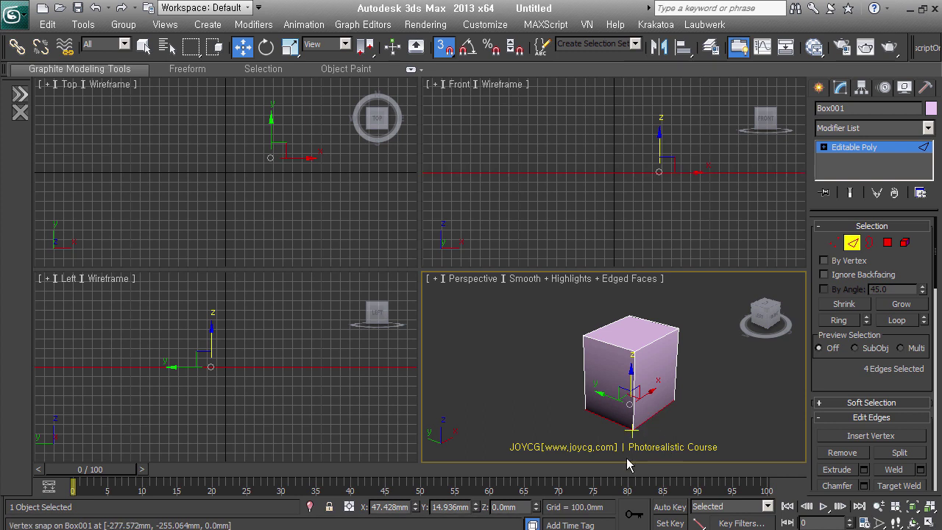
{"action": "key", "text": "alt+Tab"}
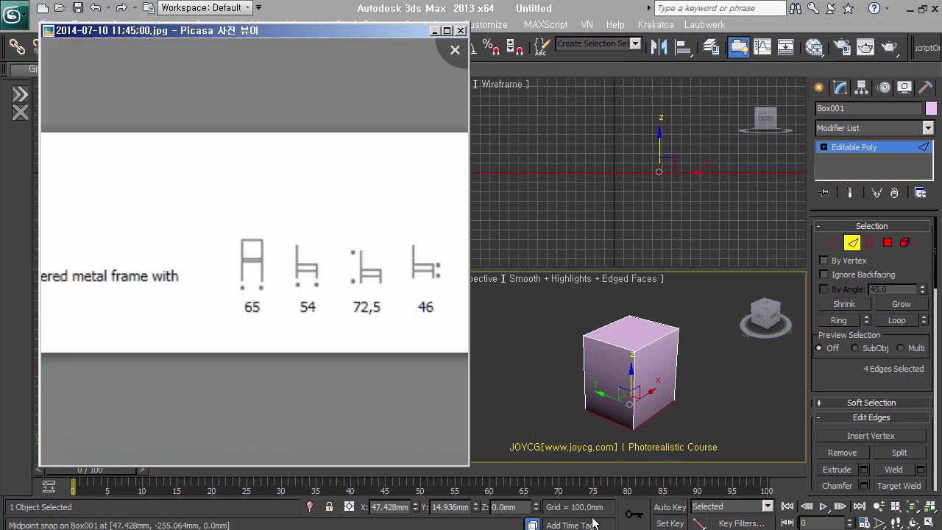
{"action": "left_click", "coordinate": [454, 50]}
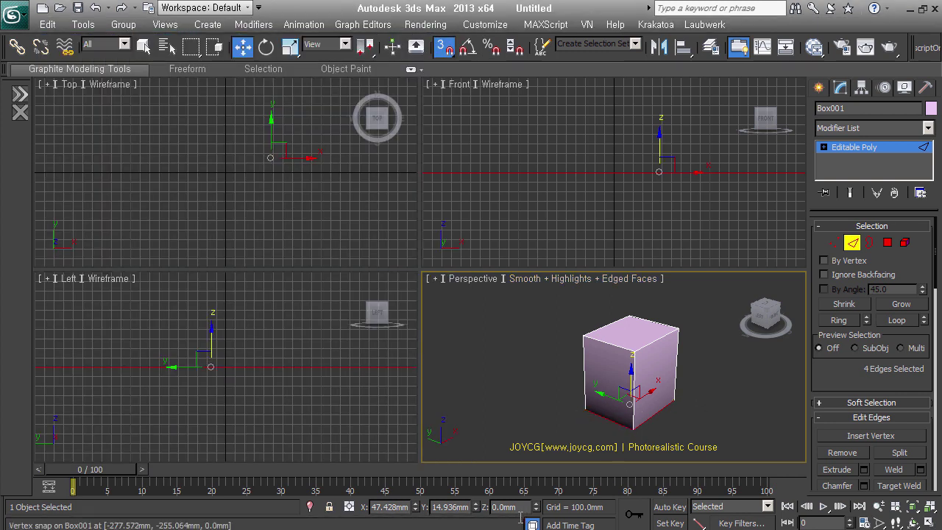
{"action": "left_click", "coordinate": [524, 508]}
{"action": "type", "text": "460"}
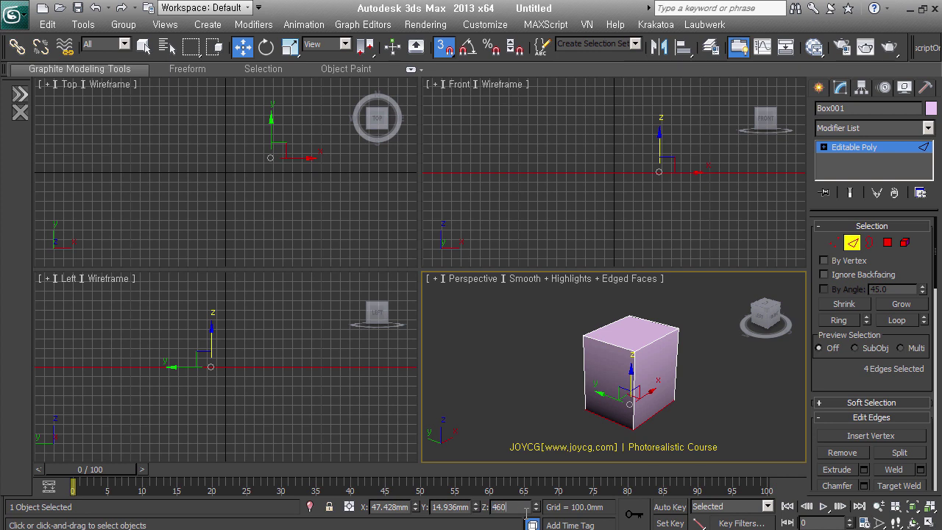
{"action": "key", "text": "Return"}
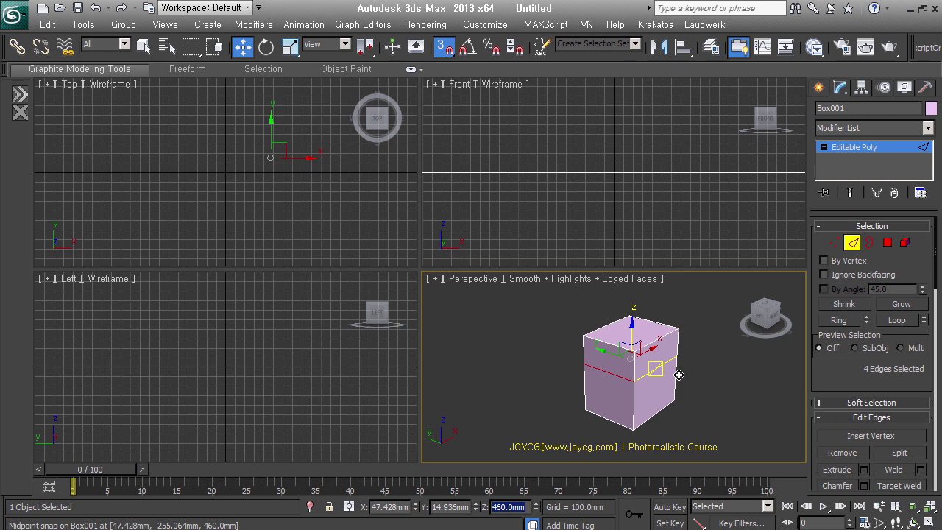
Close the reference viewer, exit Edge mode, and turn on See-Through display with Alt+X.
{"action": "key", "text": "alt+Tab"}
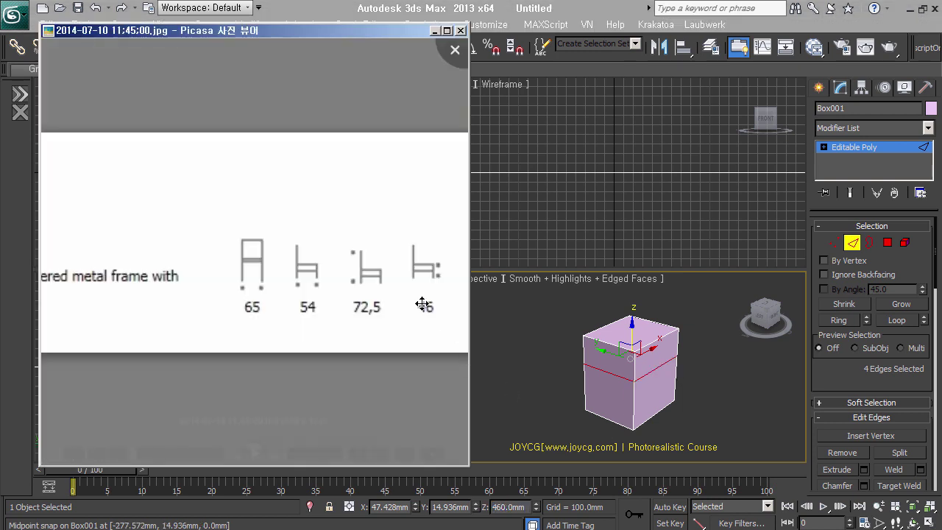
{"action": "left_click_drag", "start_coordinate": [225, 307], "coordinate": [219, 302]}
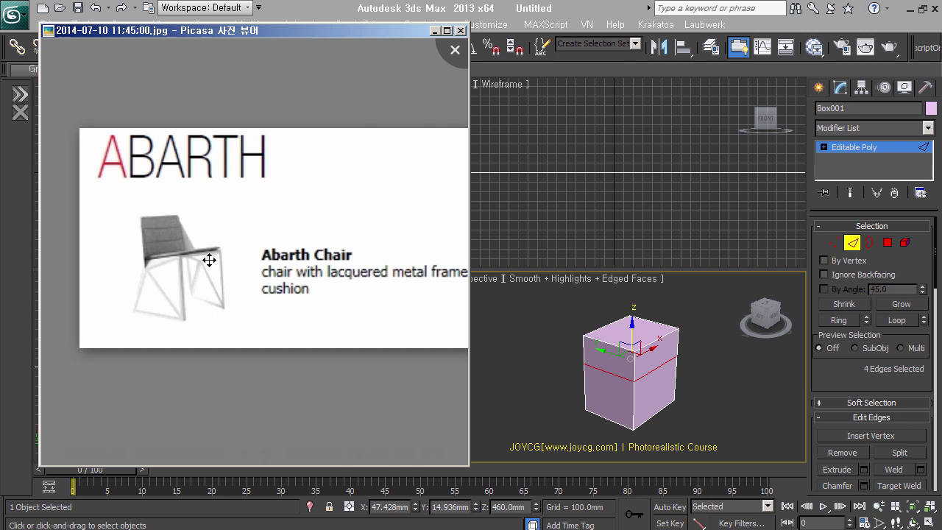
{"action": "key", "text": "Escape"}
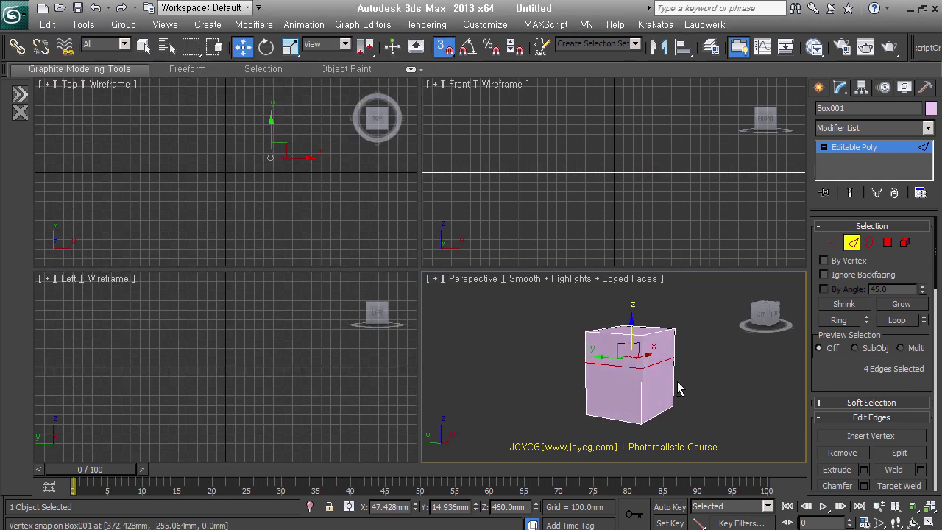
{"action": "left_click", "coordinate": [852, 243]}
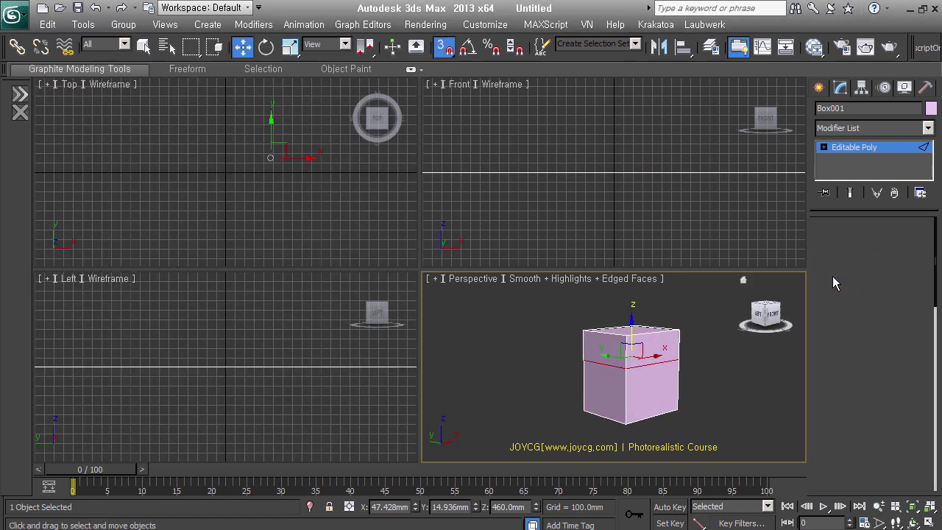
{"action": "key", "text": "alt+x"}
In Box001's Object Properties, turn off Renderable and apply.
{"action": "right_click", "coordinate": [652, 388]}
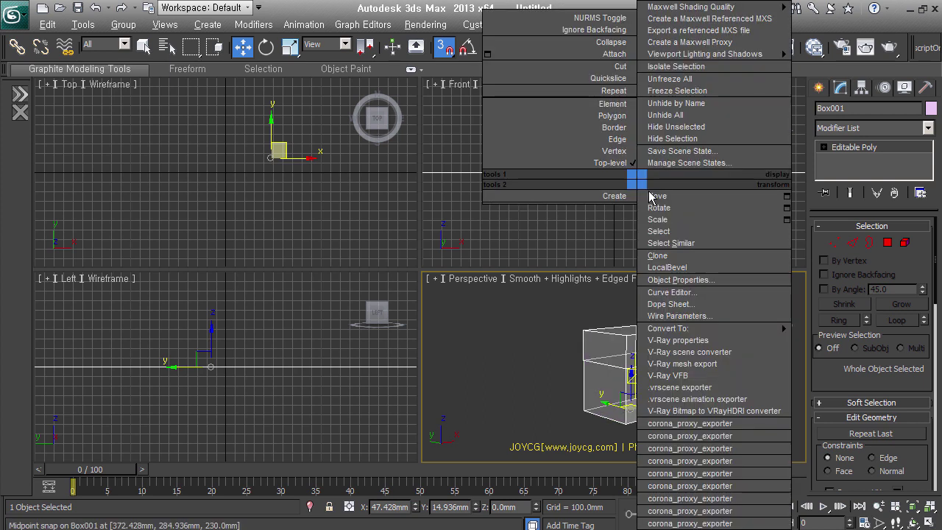
{"action": "left_click", "coordinate": [733, 287]}
{"action": "left_click", "coordinate": [595, 62]}
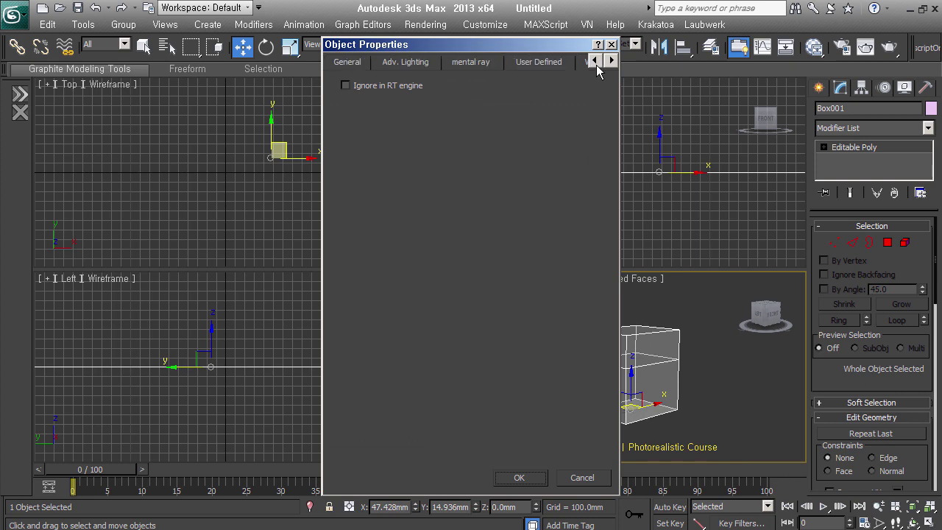
{"action": "left_click", "coordinate": [354, 67]}
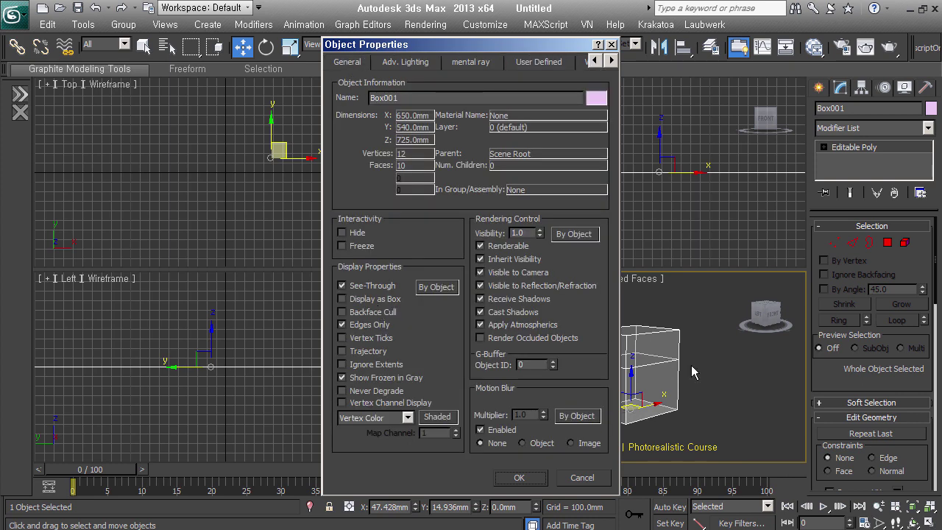
{"action": "left_click", "coordinate": [514, 251]}
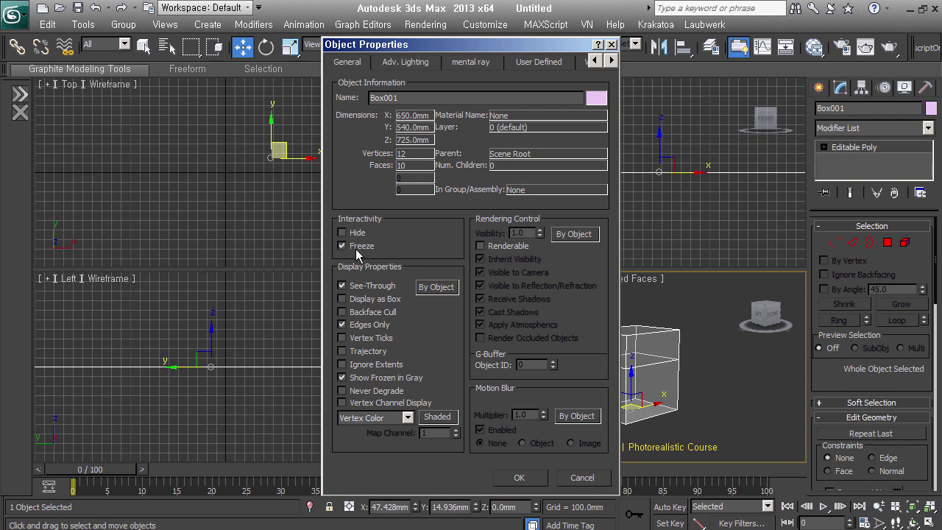
{"action": "left_click", "coordinate": [520, 479]}
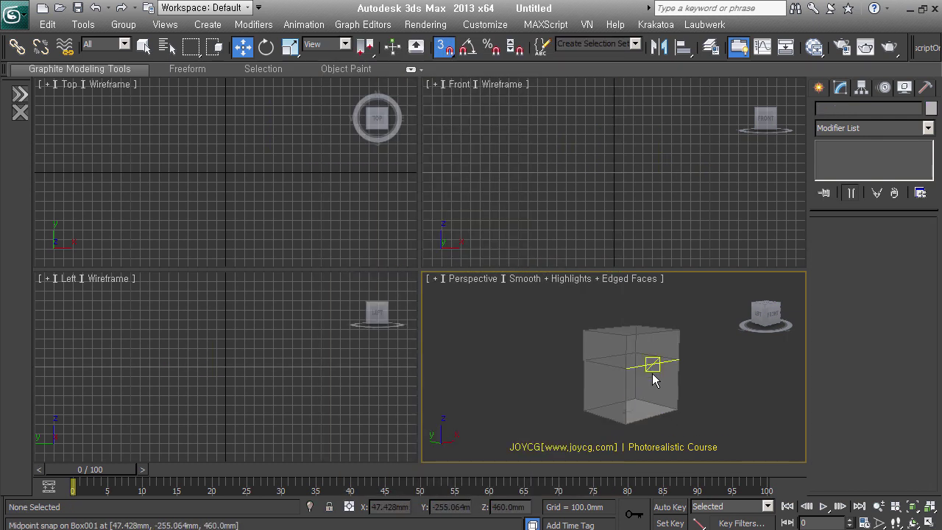
{"action": "mouse_move", "coordinate": [649, 367]}
{"action": "middle_mouse_down", "text": "alt"}
{"action": "mouse_move", "coordinate": [691, 393]}
{"action": "mouse_move", "coordinate": [676, 397]}
{"action": "middle_mouse_up", "text": "alt"}
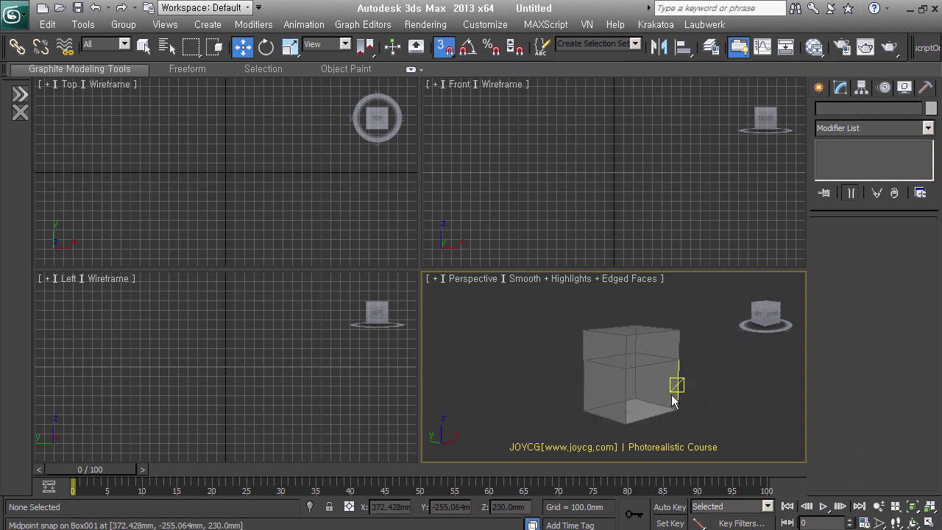
Check Freeze and uncheck Show Frozen in Gray in Box001's Object Properties.
{"action": "left_click", "coordinate": [652, 354]}
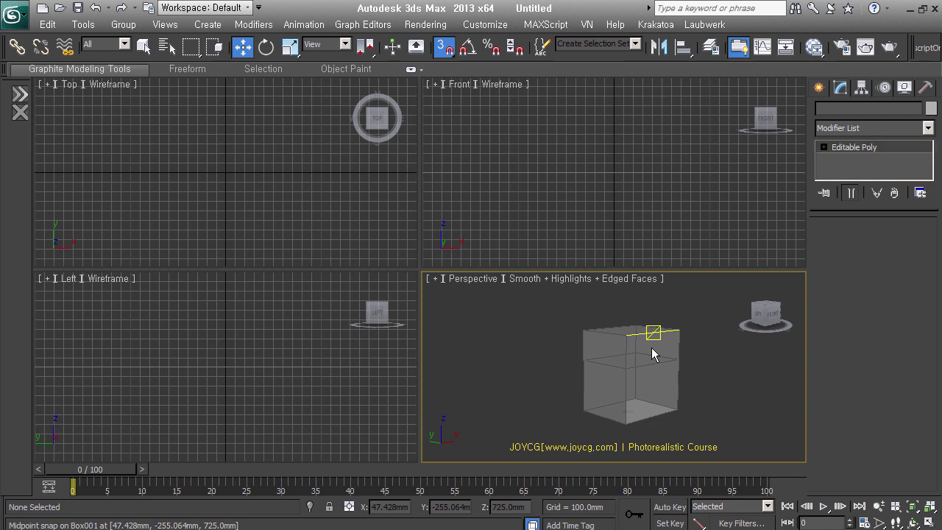
{"action": "right_click", "coordinate": [652, 354]}
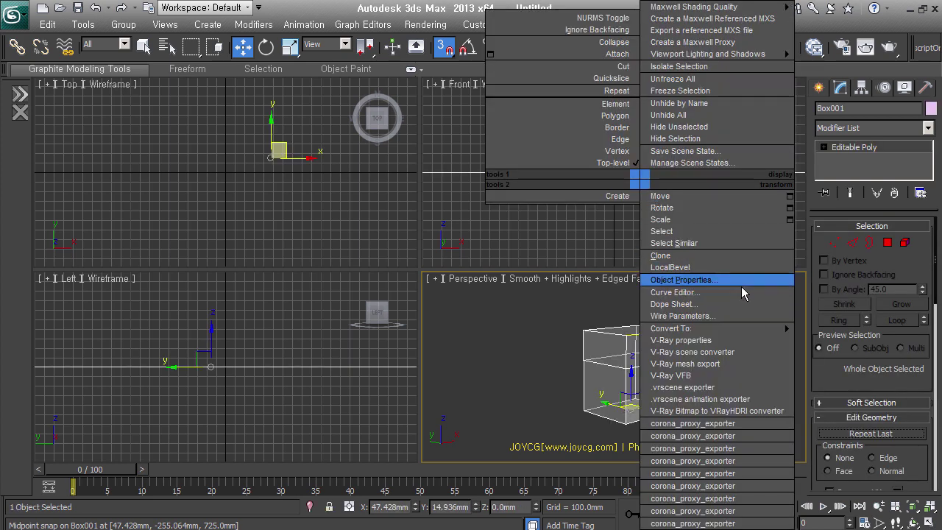
{"action": "left_click", "coordinate": [736, 280]}
{"action": "left_click", "coordinate": [366, 253]}
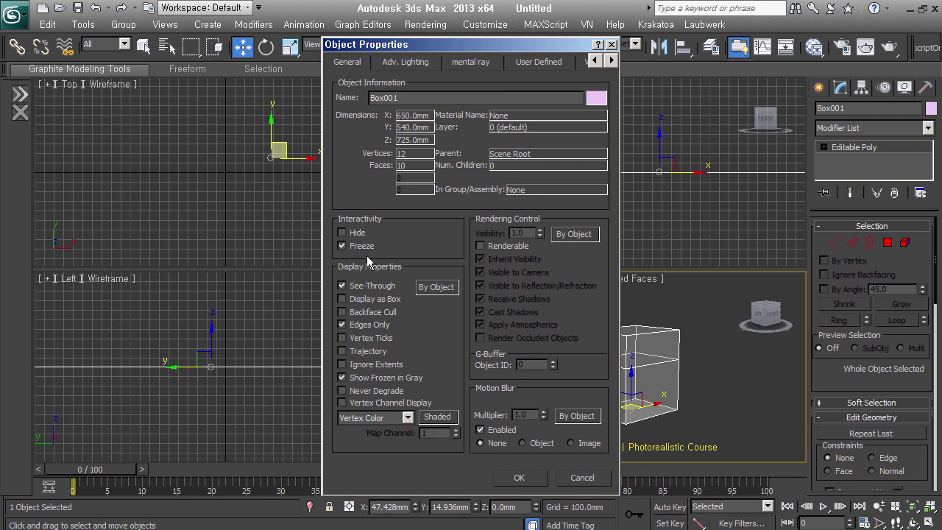
{"action": "left_click", "coordinate": [431, 383]}
{"action": "left_click", "coordinate": [519, 477]}
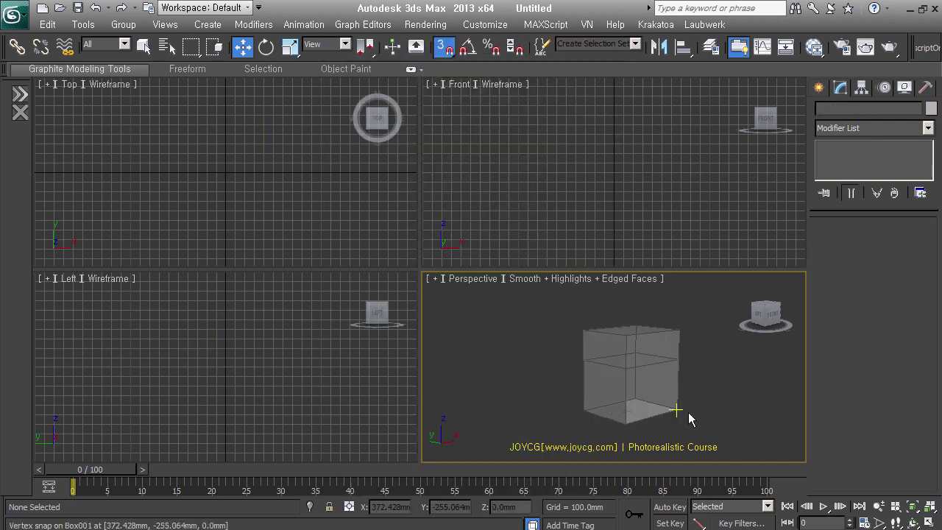
Turn snaps off, Zoom Extents All, make the view orthographic with U, hide grids with G.
{"action": "mouse_move", "coordinate": [603, 412]}
{"action": "middle_mouse_down", "text": "alt"}
{"action": "mouse_move", "coordinate": [649, 415]}
{"action": "mouse_move", "coordinate": [581, 404]}
{"action": "mouse_move", "coordinate": [612, 408]}
{"action": "middle_mouse_up", "text": "alt"}
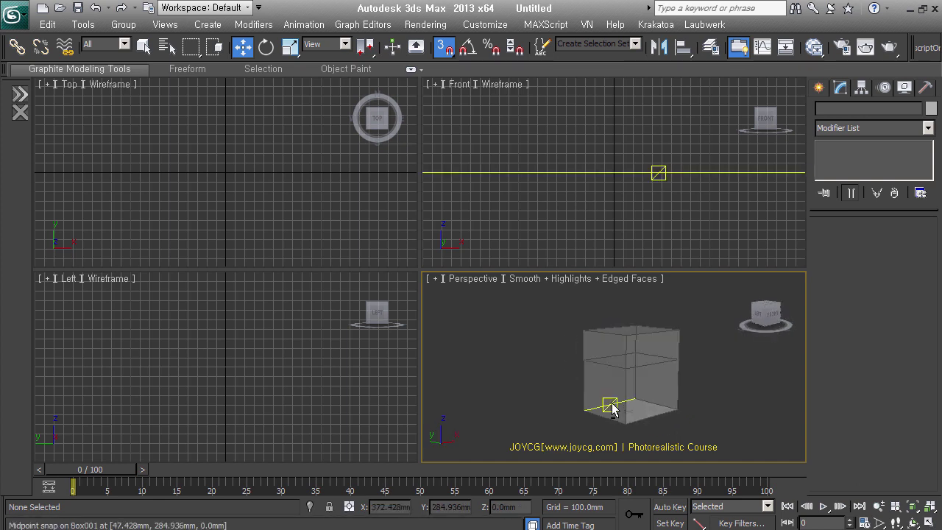
{"action": "key", "text": "s"}
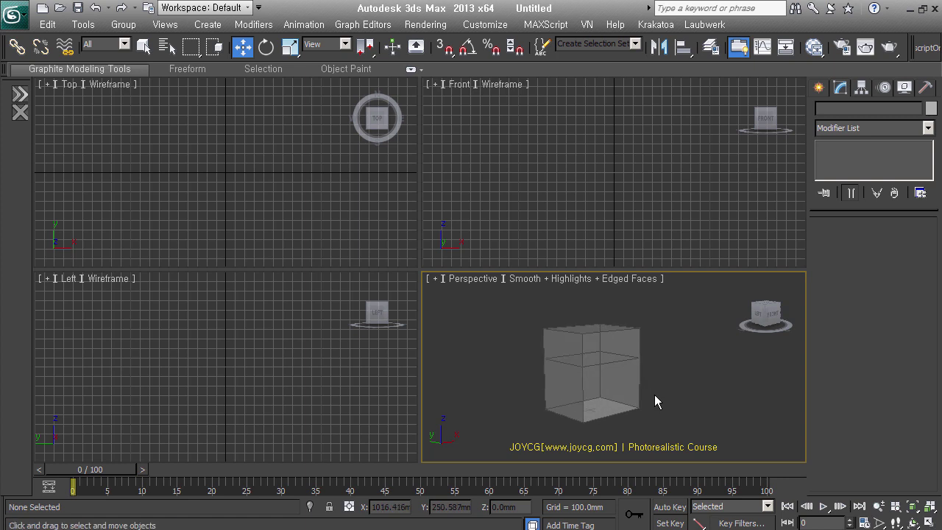
{"action": "key", "text": "ctrl+shift+z"}
{"action": "scroll", "coordinate": [634, 399], "scroll_direction": "down", "scroll_amount": 2}
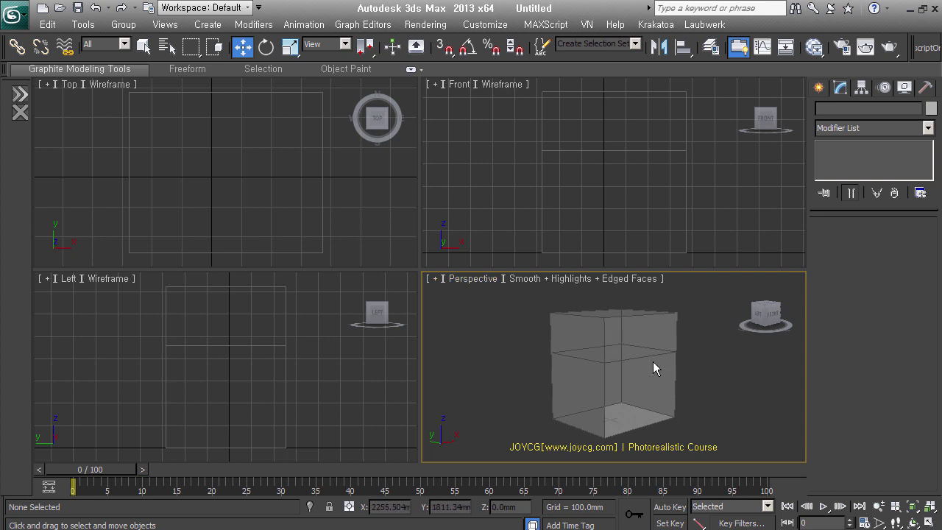
{"action": "key", "text": "u"}
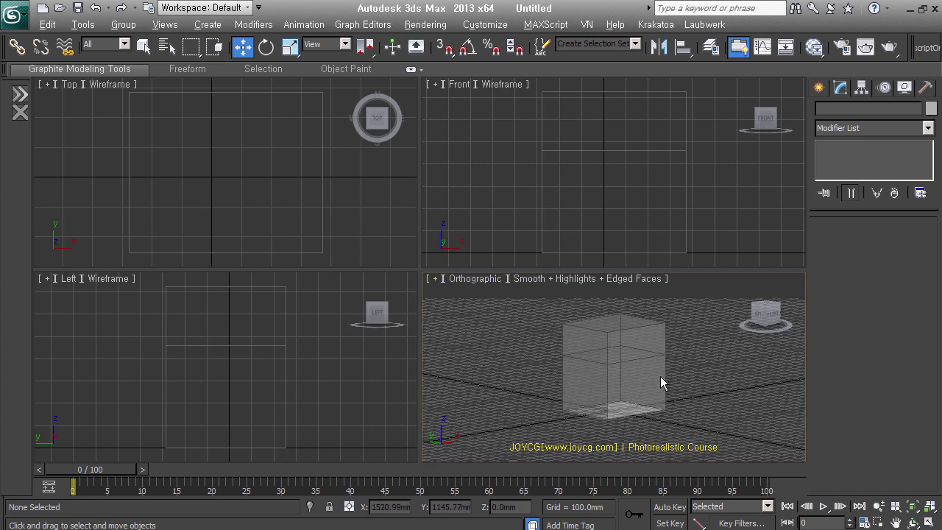
{"action": "scroll", "coordinate": [660, 378], "scroll_direction": "up", "scroll_amount": 2}
{"action": "middle_click_drag", "start_coordinate": [661, 384], "coordinate": [649, 367], "text": "alt"}
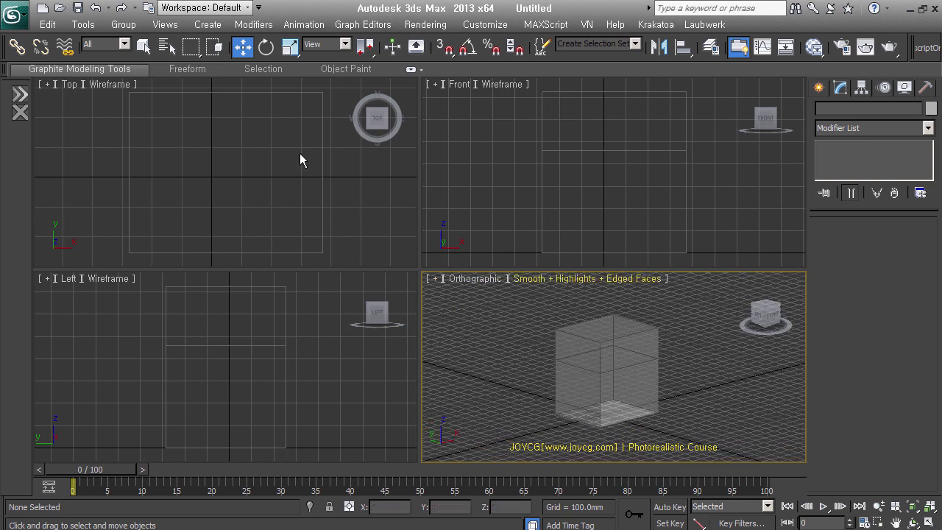
{"action": "key", "text": "g"}
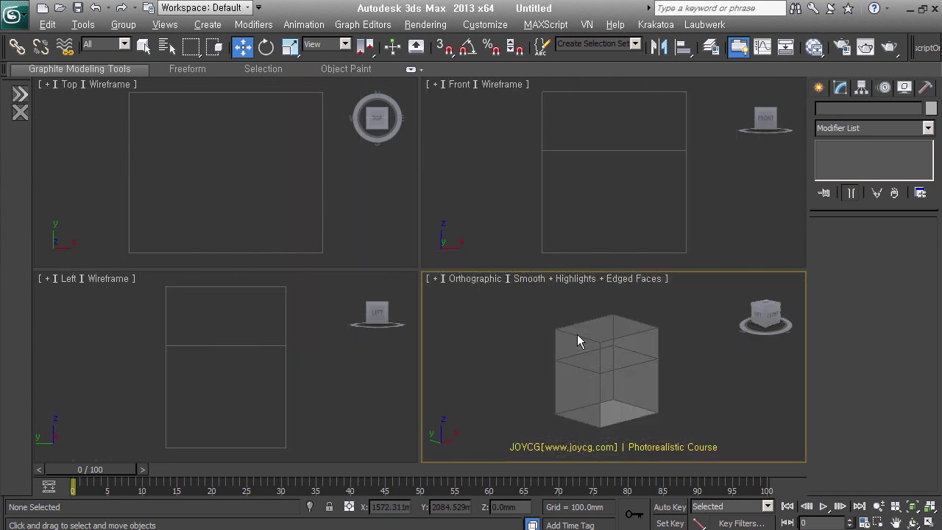
{"action": "key", "text": "z"}
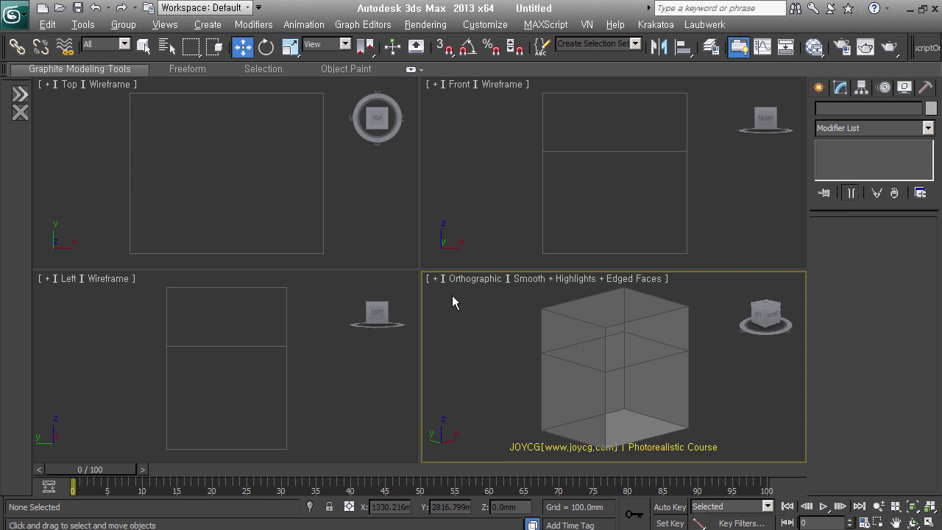
Reactivate the orthographic view, turn 3D snap back on, and frame the box.
{"action": "left_click", "coordinate": [561, 228]}
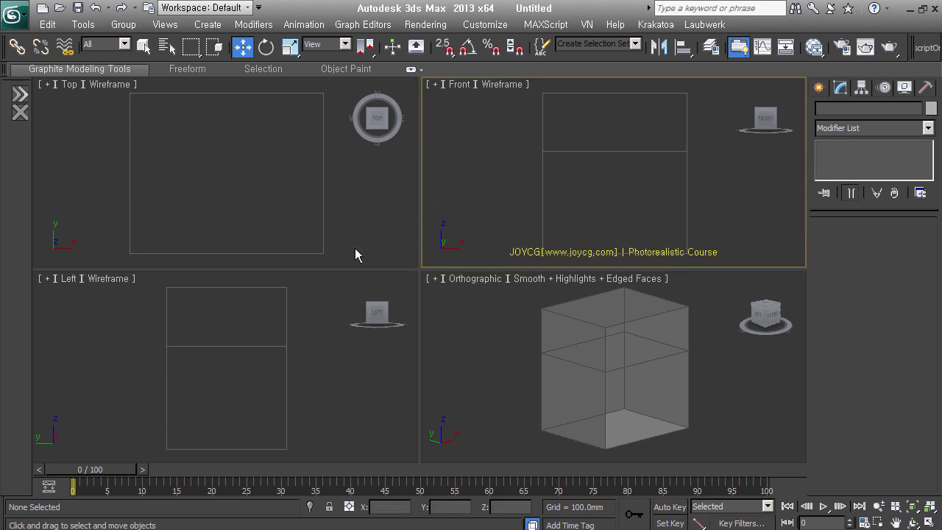
{"action": "left_click", "coordinate": [528, 342]}
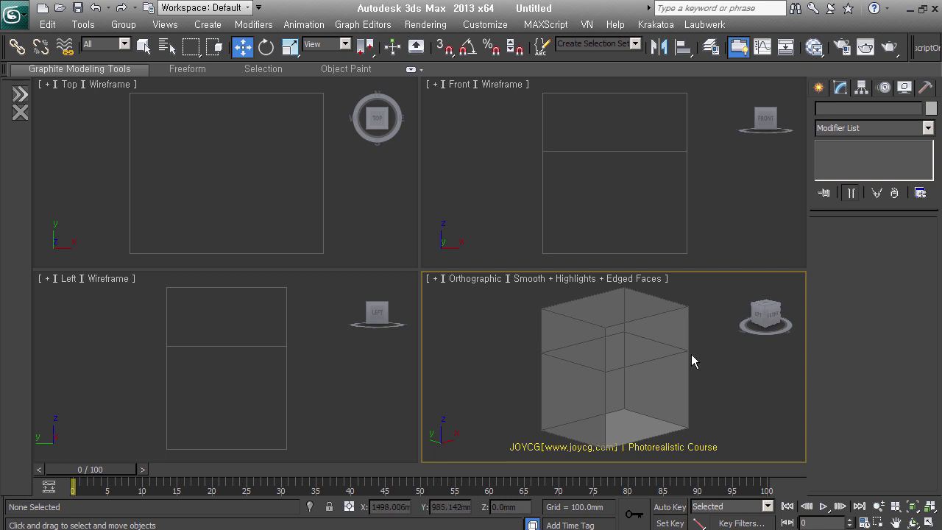
{"action": "middle_click_drag", "start_coordinate": [644, 366], "coordinate": [637, 378], "text": "alt"}
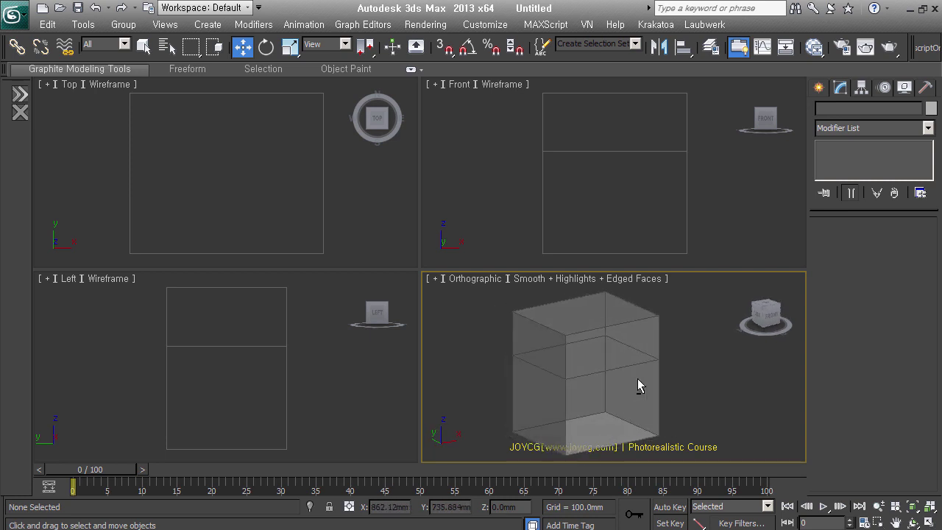
{"action": "key", "text": "s"}
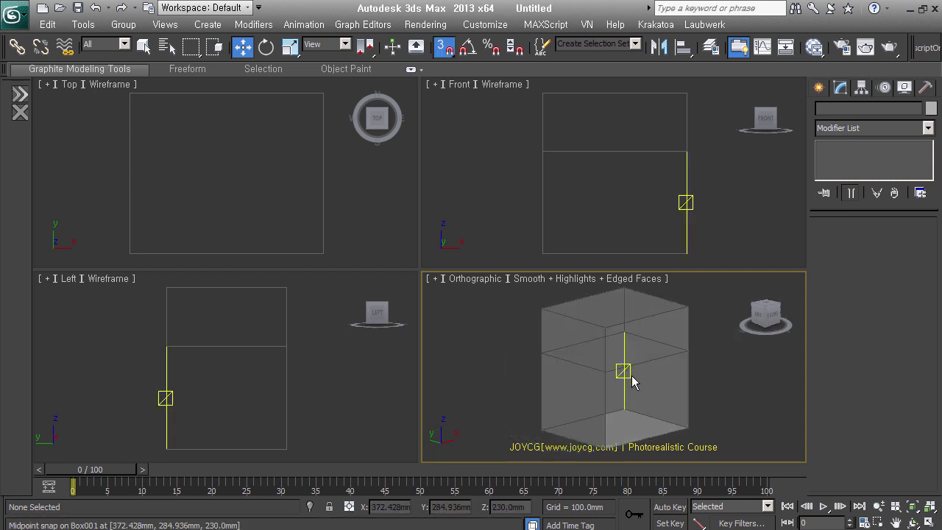
{"action": "middle_click_drag", "start_coordinate": [633, 382], "coordinate": [638, 390], "text": "alt"}
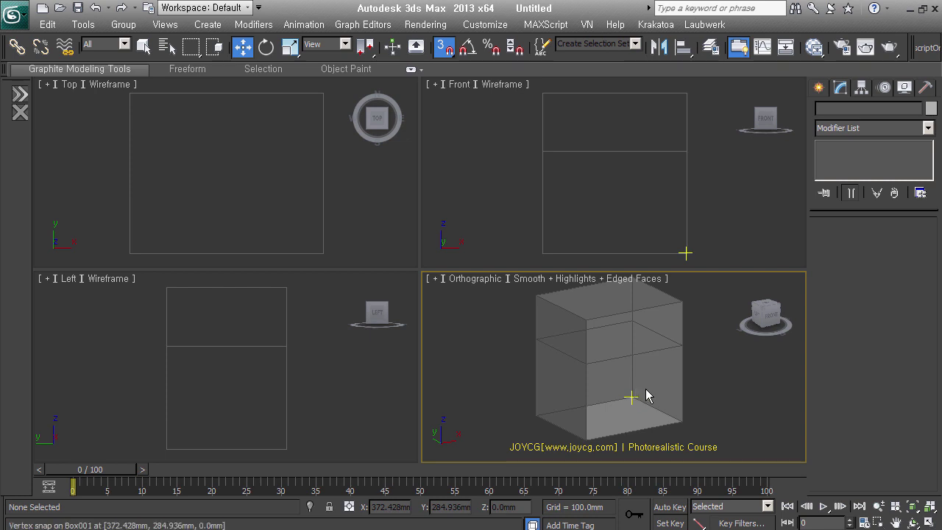
{"action": "middle_click_drag", "start_coordinate": [668, 389], "coordinate": [662, 391]}
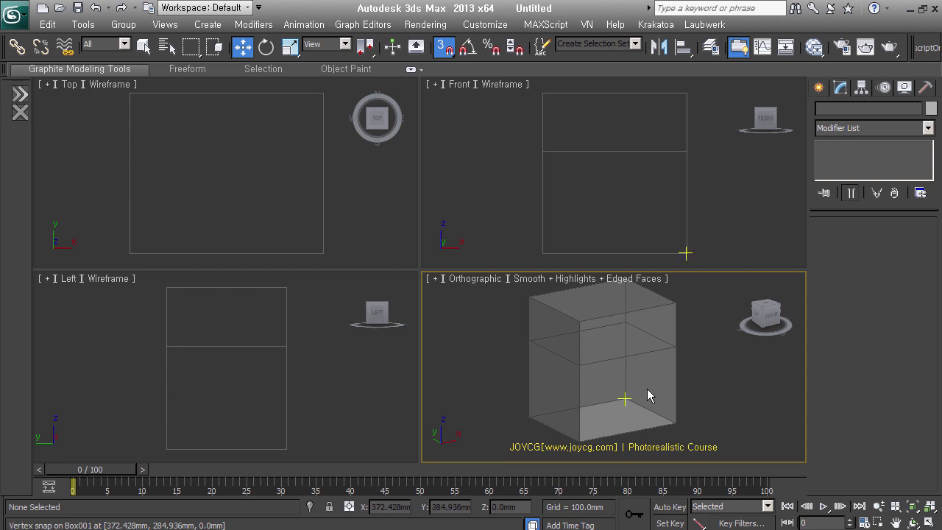
Close the Picasa reference photo and bring up the 7week-furniture folder.
{"action": "key", "text": "alt+Tab"}
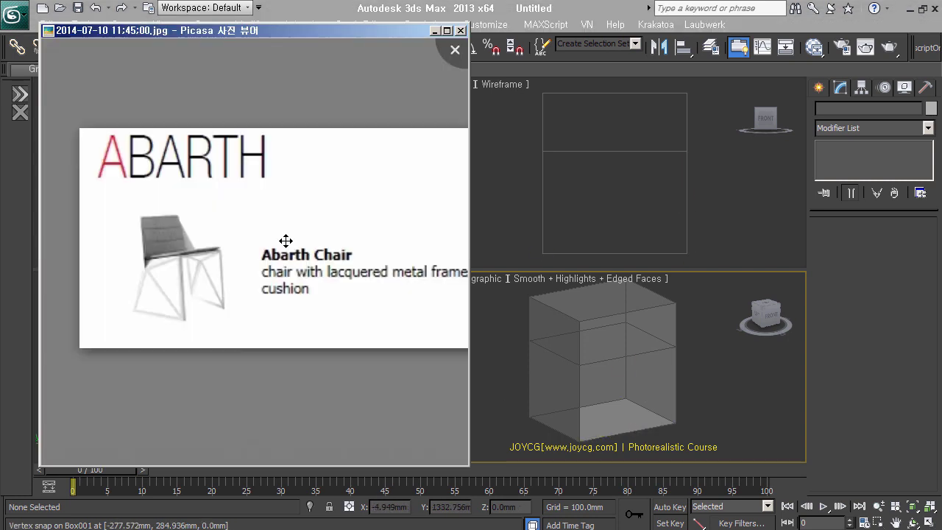
{"action": "left_click", "coordinate": [461, 31]}
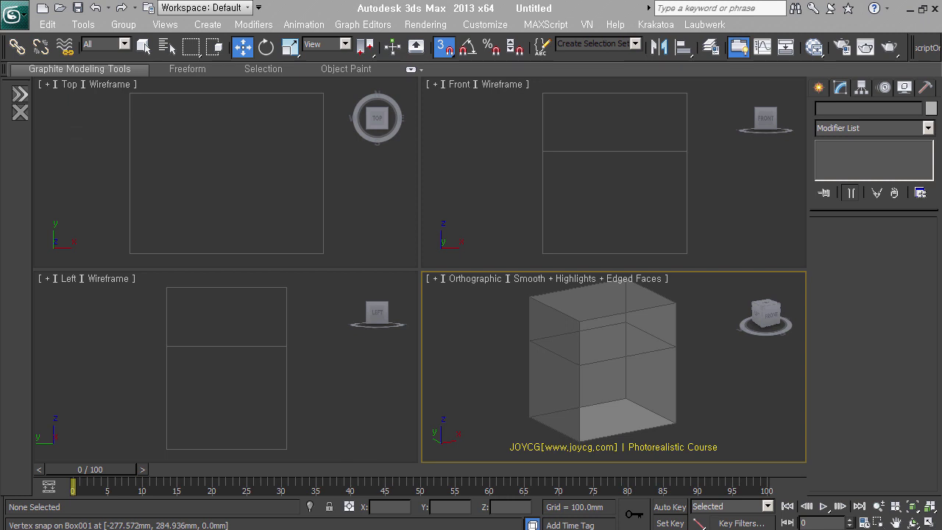
{"action": "key", "text": "alt+Tab"}
{"action": "scroll", "coordinate": [423, 364], "scroll_direction": "down", "scroll_amount": 2}
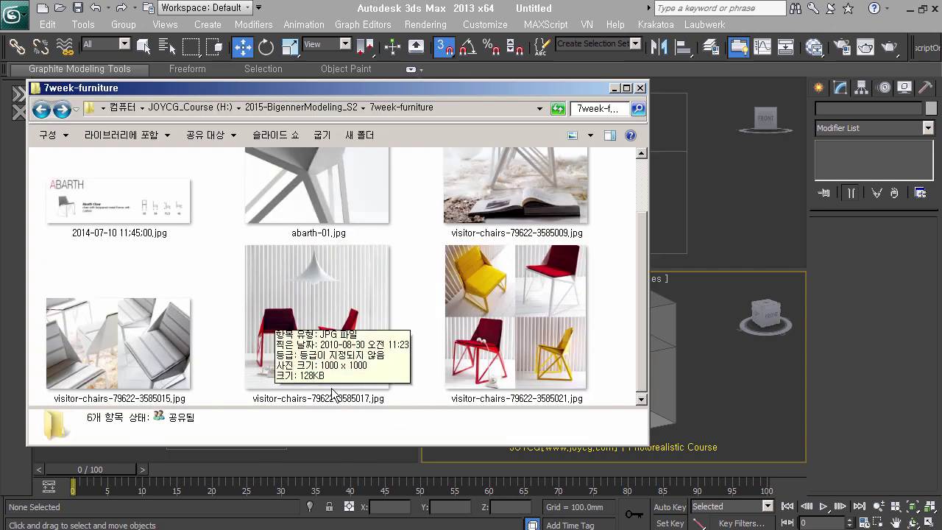
Select visitor-chairs-79622-3585017.jpg and shrink the folder window by its corner.
{"action": "left_click", "coordinate": [359, 301]}
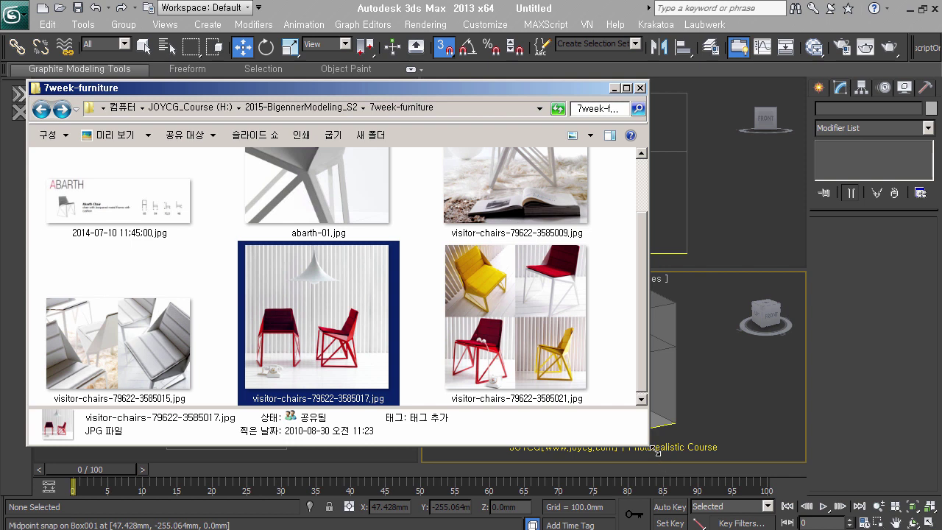
{"action": "mouse_move", "coordinate": [647, 445]}
{"action": "left_mouse_down"}
{"action": "mouse_move", "coordinate": [517, 434]}
{"action": "mouse_move", "coordinate": [572, 443]}
{"action": "left_mouse_up"}
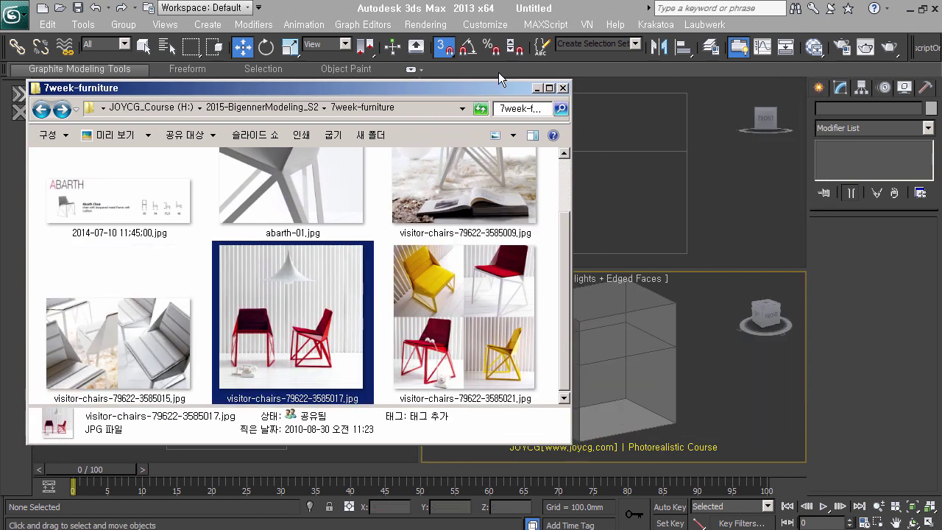
Minimize the folder and draw a Plane in the Front view.
{"action": "left_click", "coordinate": [536, 88]}
{"action": "left_click", "coordinate": [824, 89]}
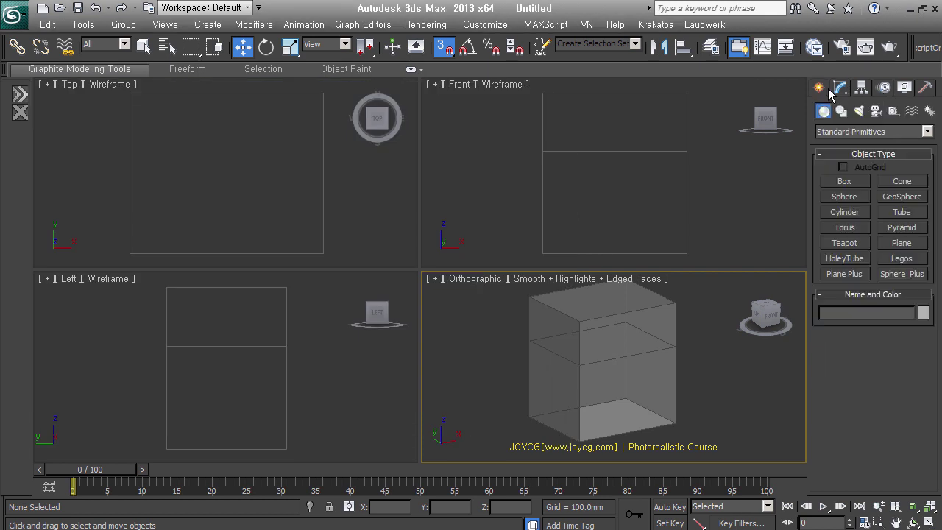
{"action": "mouse_move", "coordinate": [647, 216]}
{"action": "middle_mouse_down"}
{"action": "mouse_move", "coordinate": [572, 215]}
{"action": "mouse_move", "coordinate": [614, 208]}
{"action": "middle_mouse_up"}
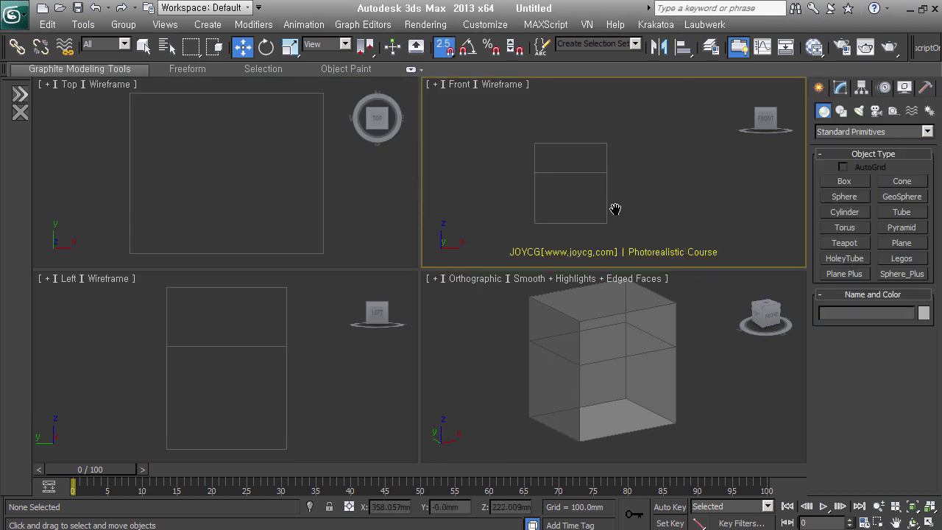
{"action": "left_click", "coordinate": [901, 243]}
{"action": "left_click_drag", "start_coordinate": [629, 106], "coordinate": [754, 225]}
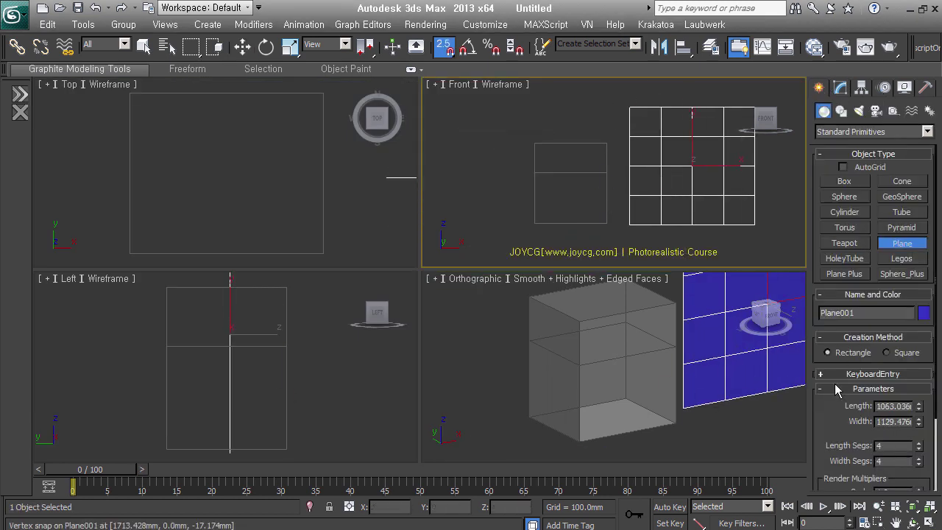
Set the plane to 1000 × 1000 mm with 1 length and width segment.
{"action": "double_click", "coordinate": [902, 409]}
{"action": "type", "text": "1000"}
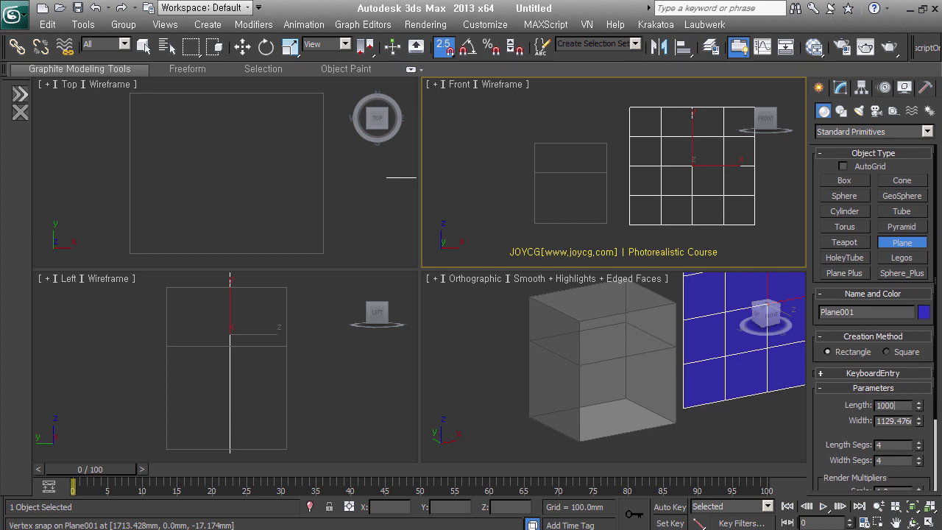
{"action": "key", "text": "Tab"}
{"action": "type", "text": "1"}
{"action": "key", "text": "Return"}
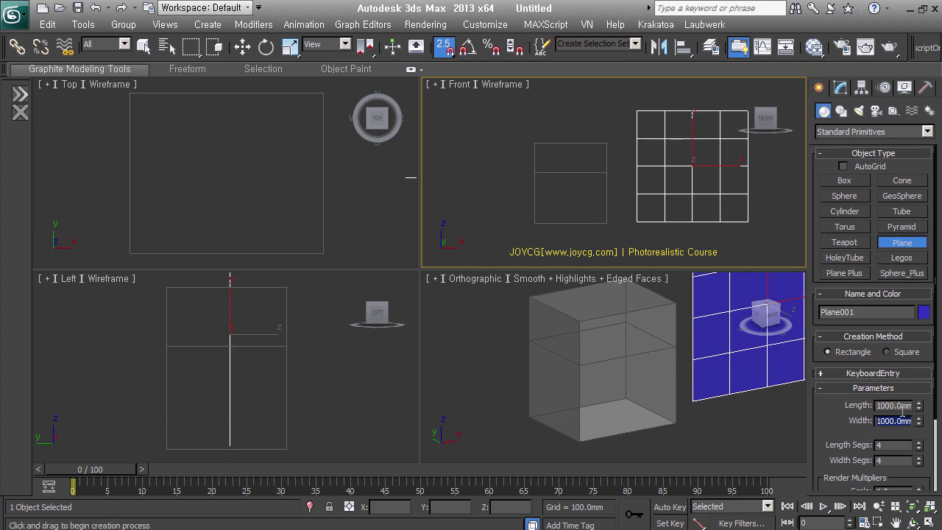
{"action": "left_click_drag", "start_coordinate": [844, 440], "coordinate": [844, 390]}
{"action": "right_click", "coordinate": [916, 403]}
{"action": "right_click", "coordinate": [928, 416]}
{"action": "left_click", "coordinate": [931, 431]}
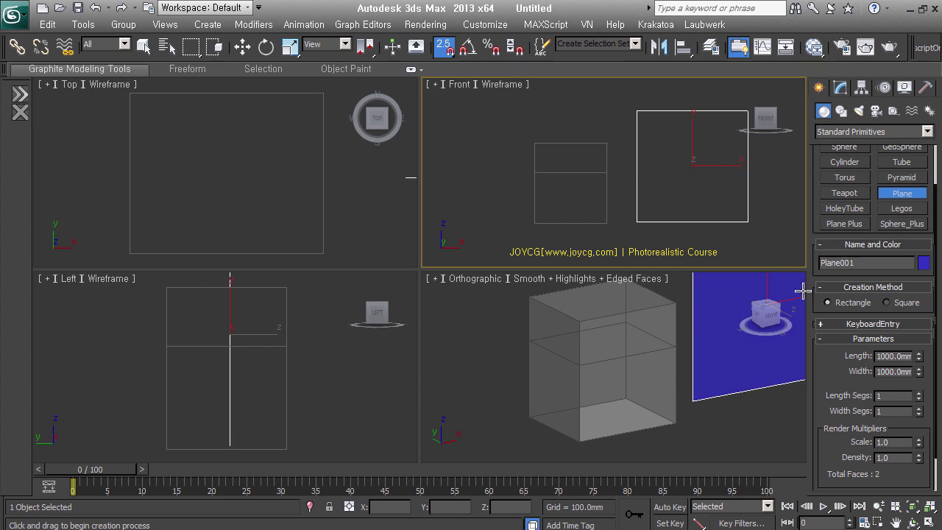
{"action": "middle_click_drag", "start_coordinate": [796, 112], "coordinate": [762, 115]}
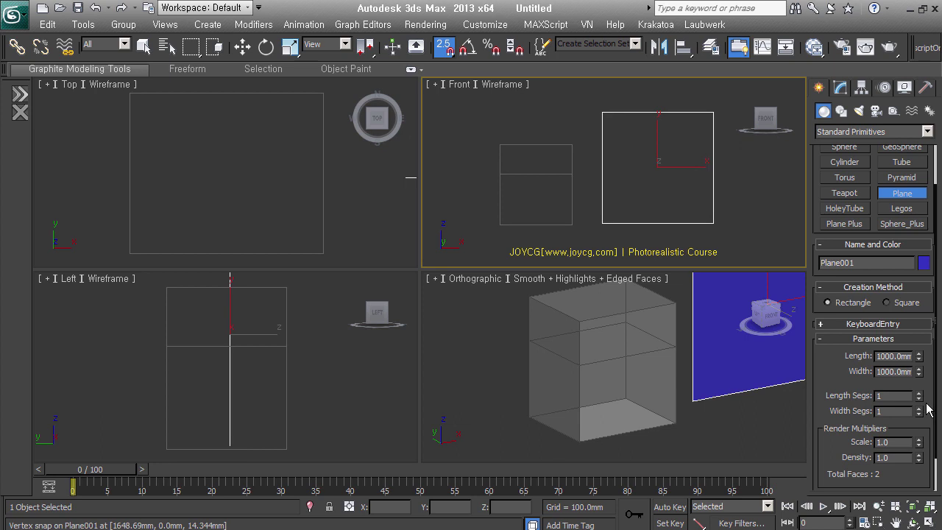
{"action": "middle_click_drag", "start_coordinate": [761, 380], "coordinate": [667, 405]}
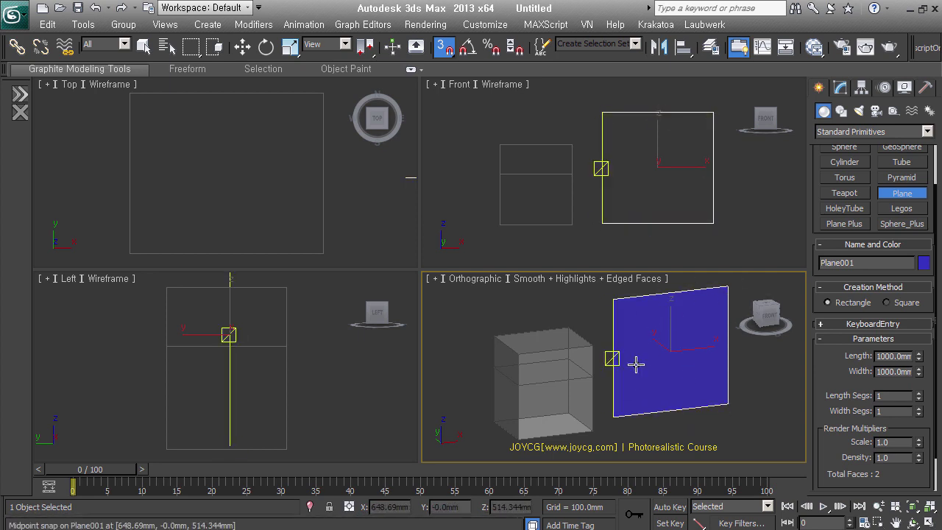
Drag visitor-chairs-79622-3585017.jpg from the folder onto Plane001 as its texture.
{"action": "key", "text": "alt+Tab"}
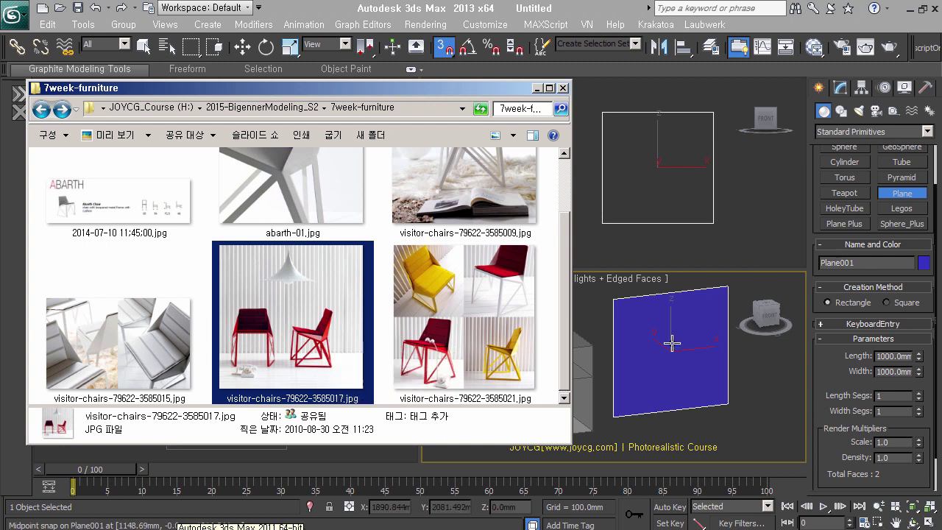
{"action": "left_click_drag", "start_coordinate": [477, 89], "coordinate": [408, 92]}
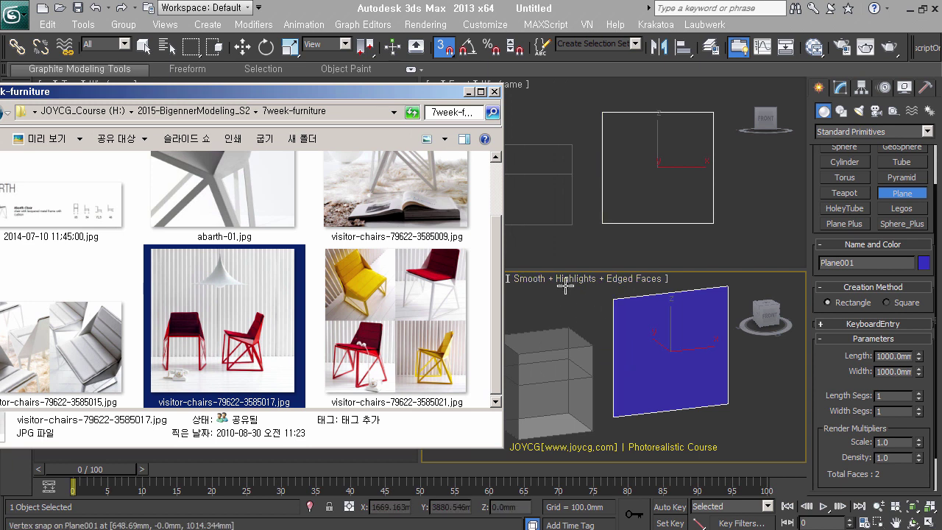
{"action": "left_click_drag", "start_coordinate": [421, 103], "coordinate": [504, 102]}
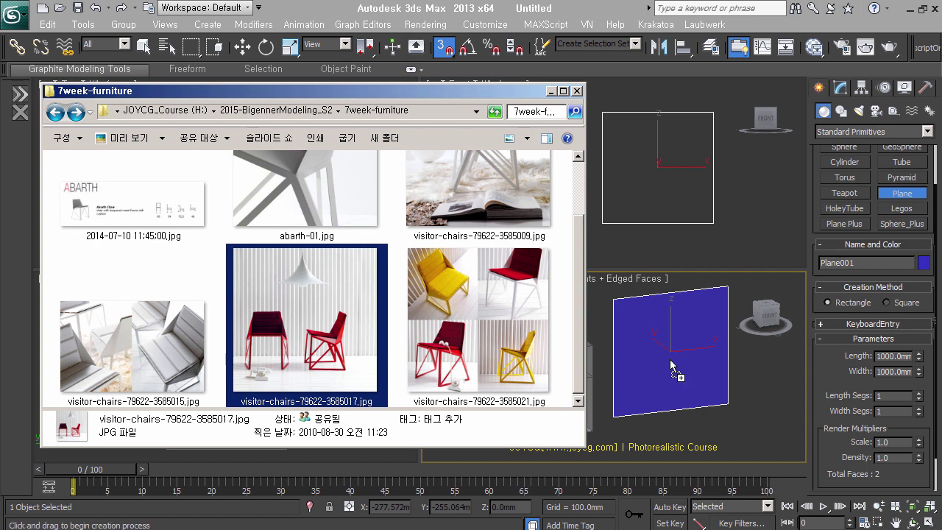
{"action": "left_click_drag", "start_coordinate": [670, 359], "coordinate": [669, 359]}
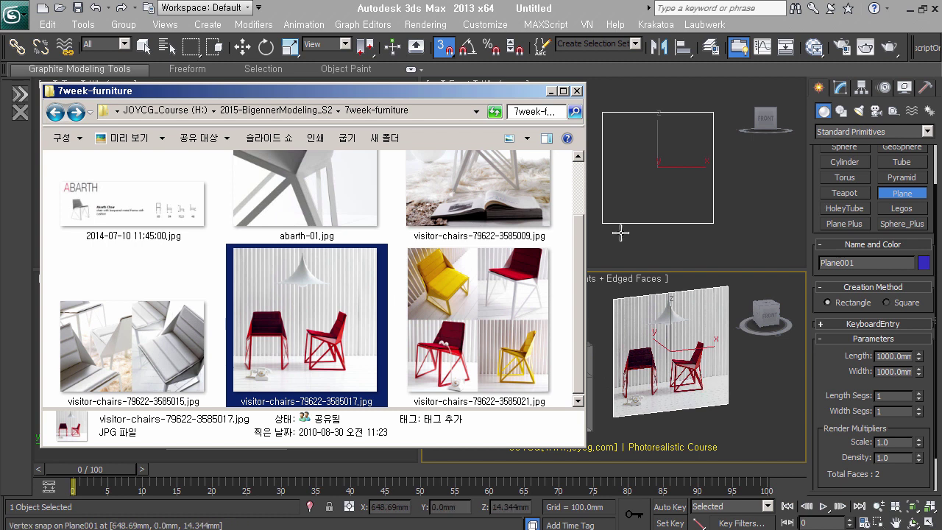
Drop the photo into the Front viewport, cancel the Bitmap Viewport Drop dialog, activate Front view.
{"action": "left_click", "coordinate": [550, 91]}
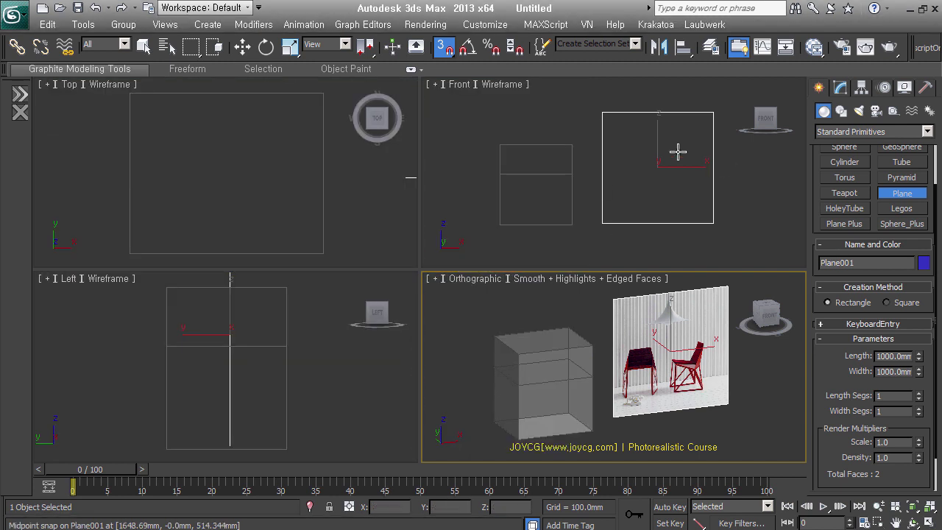
{"action": "left_click", "coordinate": [221, 519]}
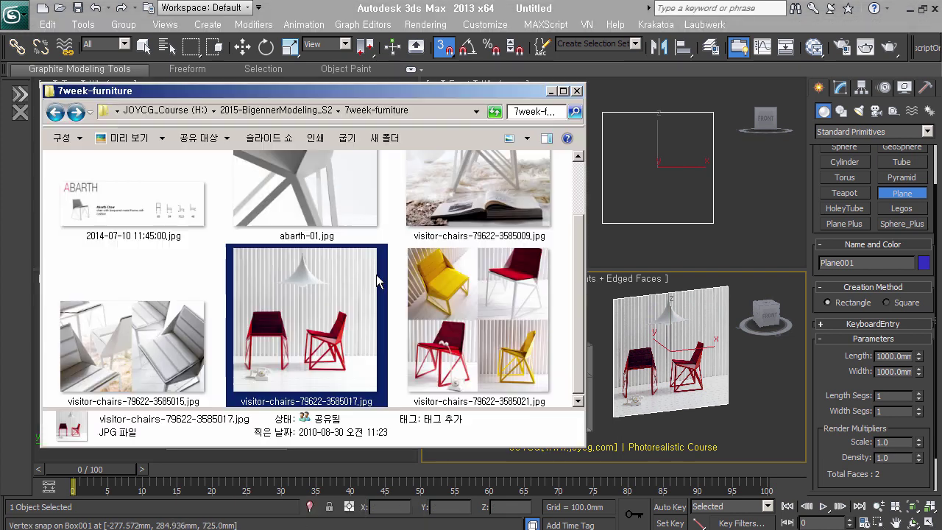
{"action": "left_click_drag", "start_coordinate": [329, 315], "coordinate": [637, 173]}
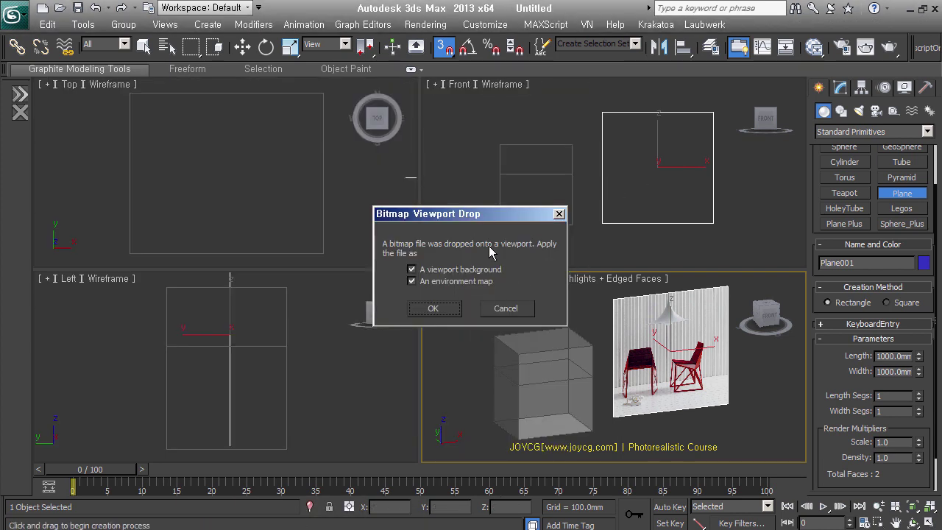
{"action": "left_click", "coordinate": [533, 311]}
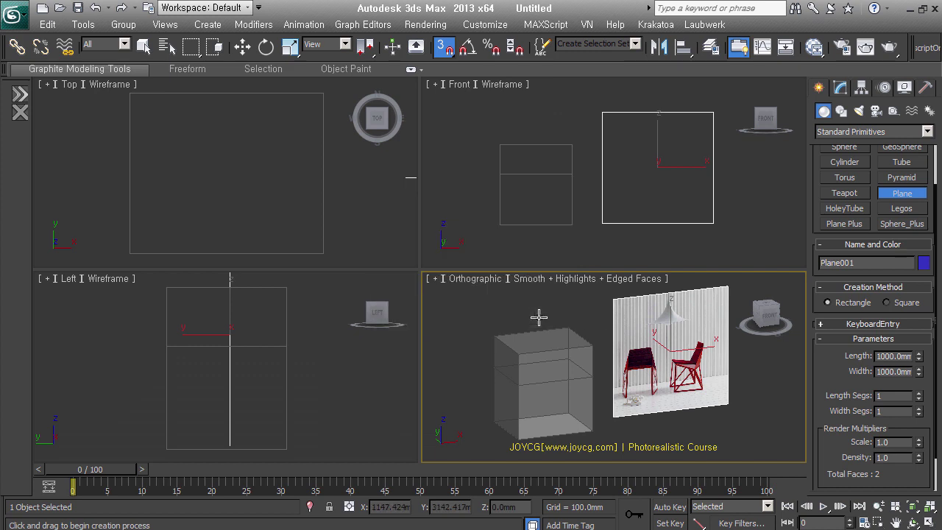
{"action": "middle_click_drag", "start_coordinate": [631, 381], "coordinate": [617, 370]}
{"action": "left_click", "coordinate": [604, 213]}
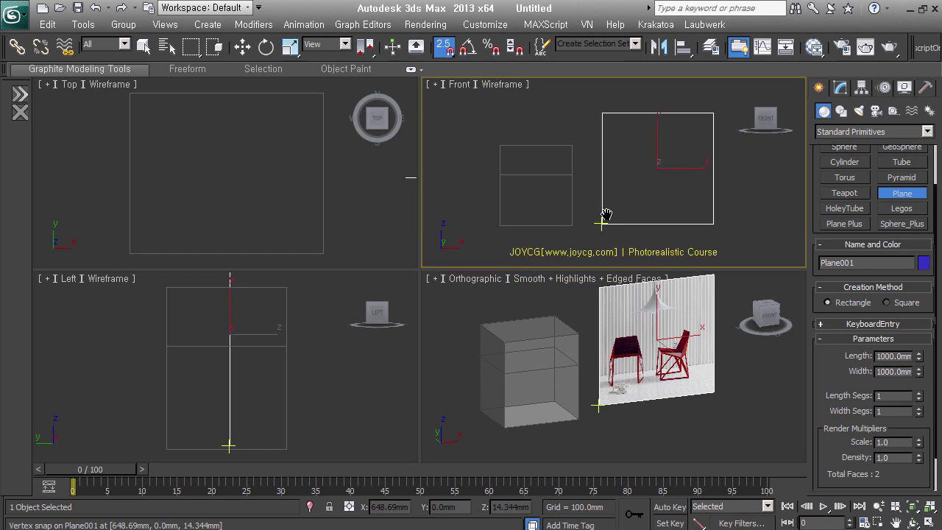
Select Plane001 in the smooth-shaded Front view and convert it to Editable Poly.
{"action": "key", "text": "w"}
{"action": "key", "text": "F3"}
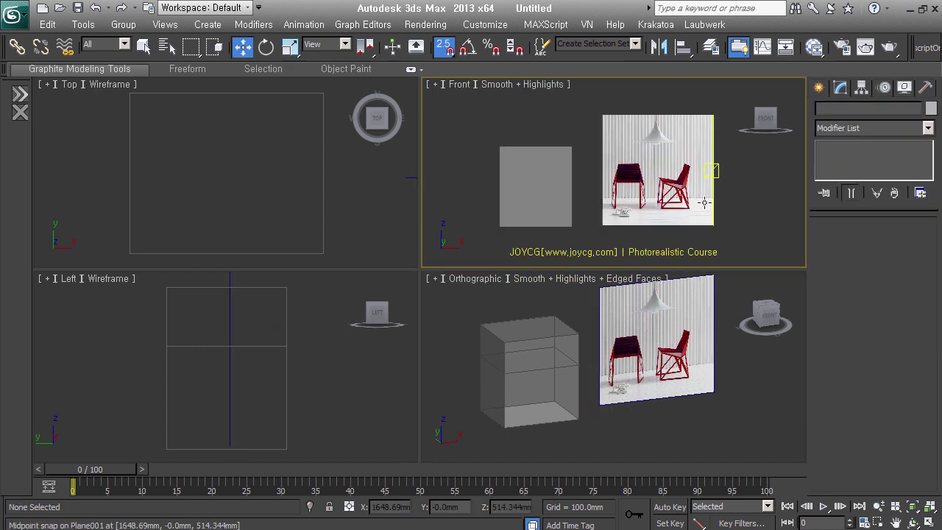
{"action": "scroll", "coordinate": [660, 199], "scroll_direction": "up", "scroll_amount": 2}
{"action": "scroll", "coordinate": [660, 199], "scroll_direction": "up", "scroll_amount": 2}
{"action": "scroll", "coordinate": [660, 199], "scroll_direction": "down", "scroll_amount": 2}
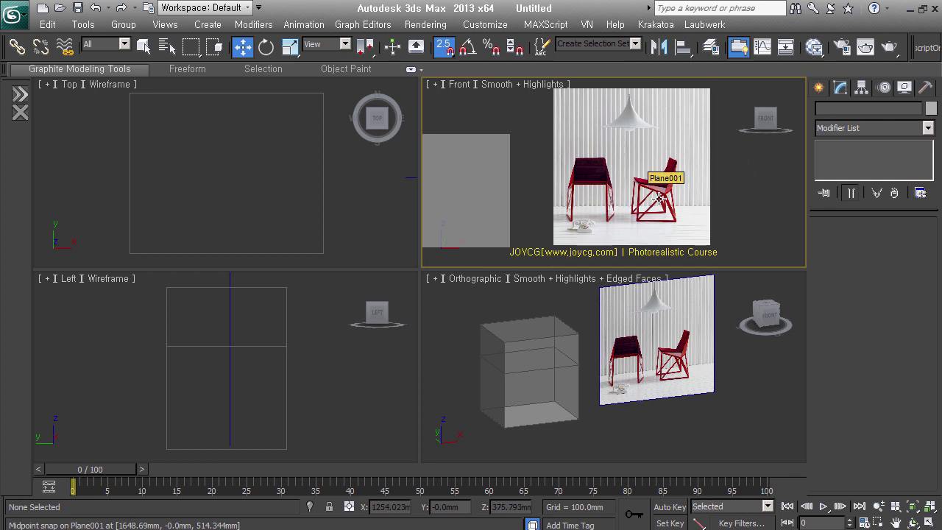
{"action": "left_click", "coordinate": [660, 199]}
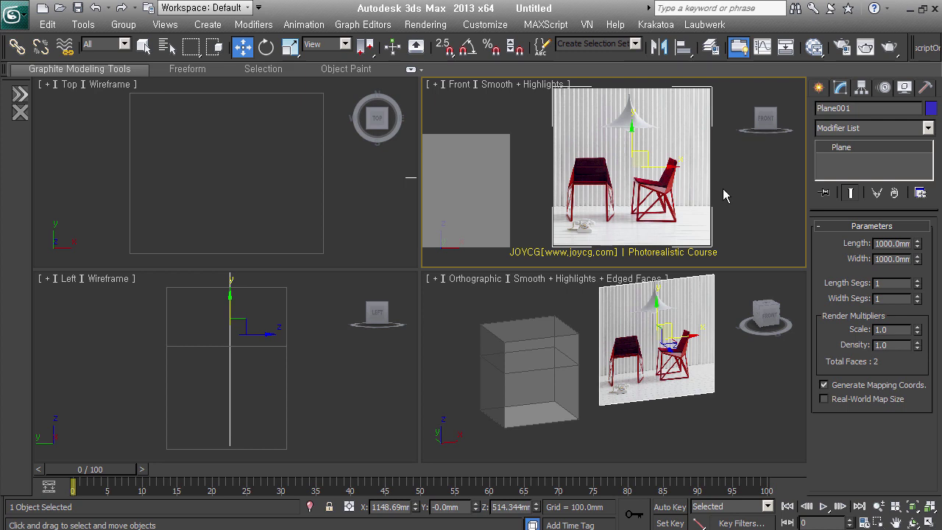
{"action": "middle_click_drag", "start_coordinate": [676, 193], "coordinate": [673, 195]}
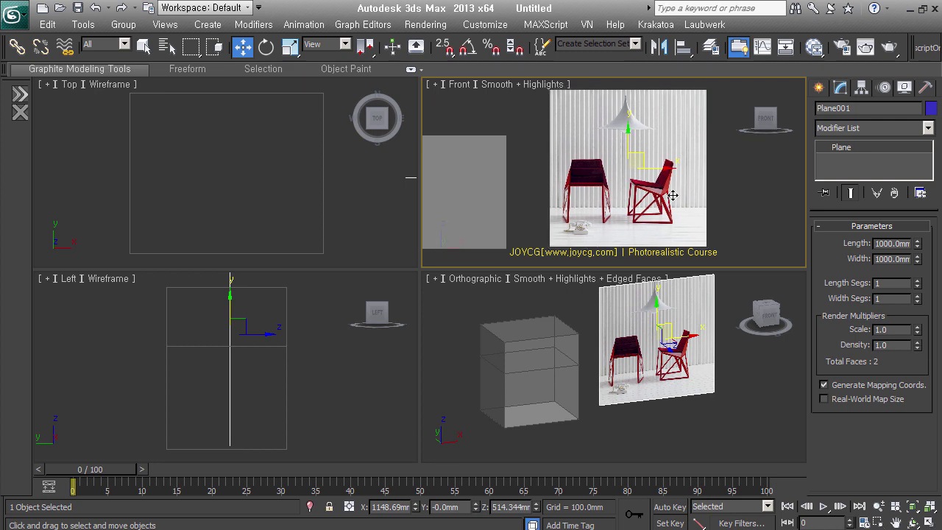
{"action": "key", "text": "ctrl+e"}
In Edge mode, select the plane's right edge, trying a move and then cancelling it.
{"action": "middle_click_drag", "start_coordinate": [673, 195], "coordinate": [685, 209], "text": "alt"}
{"action": "mouse_move", "coordinate": [848, 391]}
{"action": "left_mouse_down"}
{"action": "mouse_move", "coordinate": [844, 367]}
{"action": "mouse_move", "coordinate": [844, 390]}
{"action": "left_mouse_up"}
{"action": "left_click", "coordinate": [851, 242]}
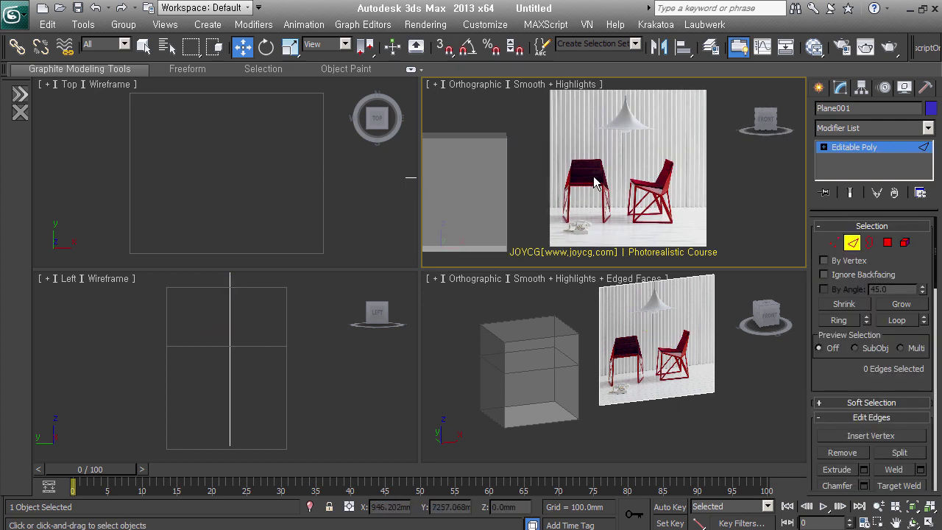
{"action": "left_click", "coordinate": [706, 177]}
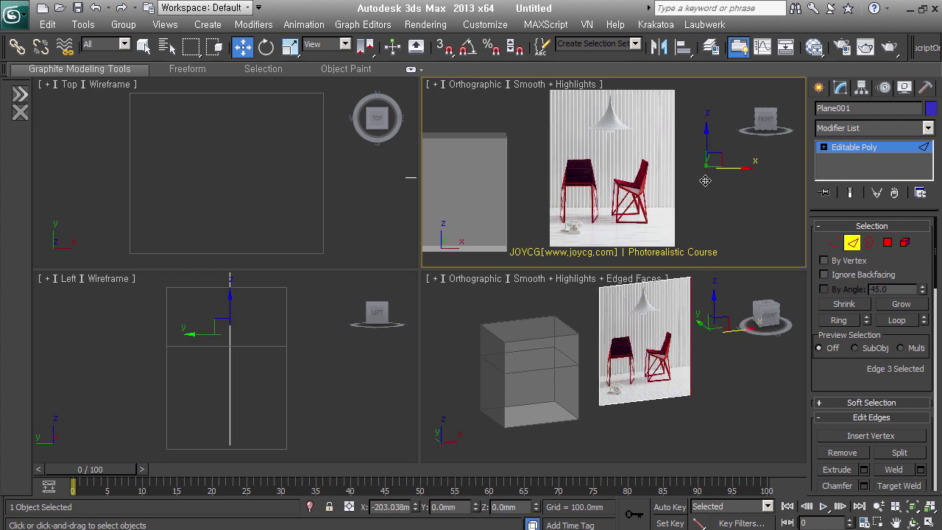
{"action": "left_click_drag", "start_coordinate": [746, 181], "coordinate": [683, 179]}
{"action": "right_click", "coordinate": [683, 178]}
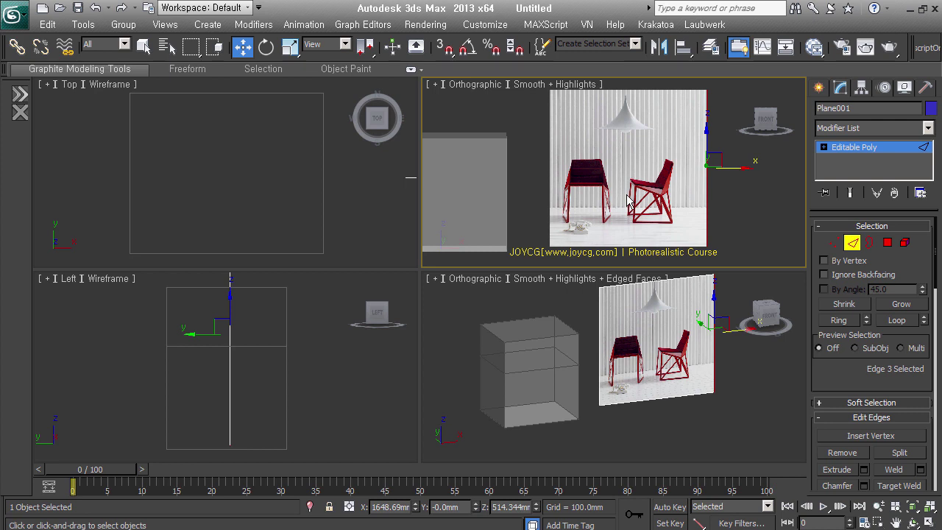
{"action": "left_click_drag", "start_coordinate": [846, 393], "coordinate": [889, 42]}
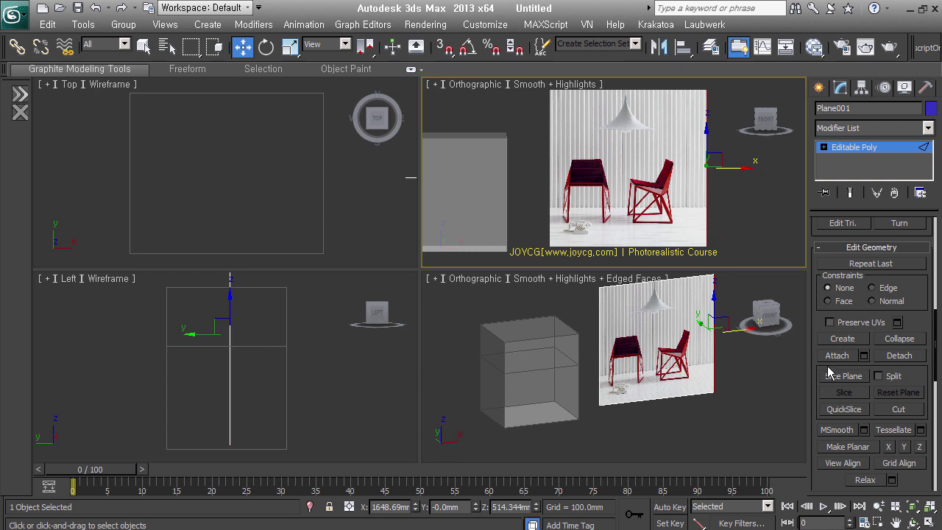
Enable Preserve UVs, then move the right edge left and the top edge down.
{"action": "left_click", "coordinate": [830, 322]}
{"action": "left_click_drag", "start_coordinate": [751, 178], "coordinate": [660, 176]}
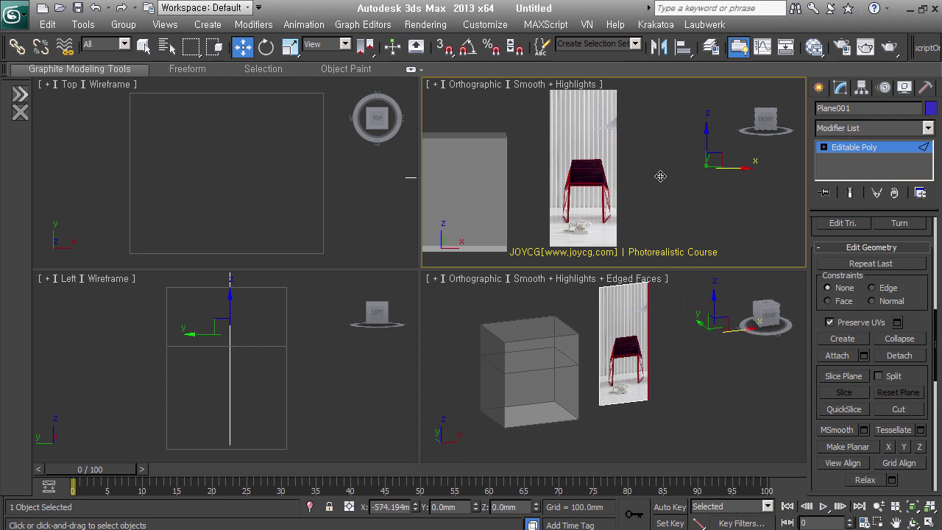
{"action": "scroll", "coordinate": [629, 175], "scroll_direction": "up", "scroll_amount": 3}
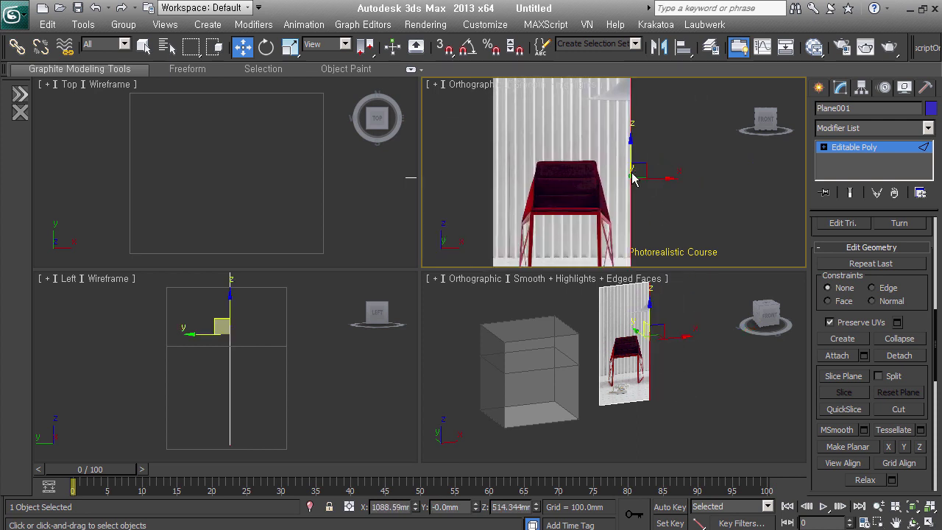
{"action": "left_click", "coordinate": [632, 180]}
{"action": "scroll", "coordinate": [622, 184], "scroll_direction": "down", "scroll_amount": 3}
{"action": "left_click", "coordinate": [592, 103]}
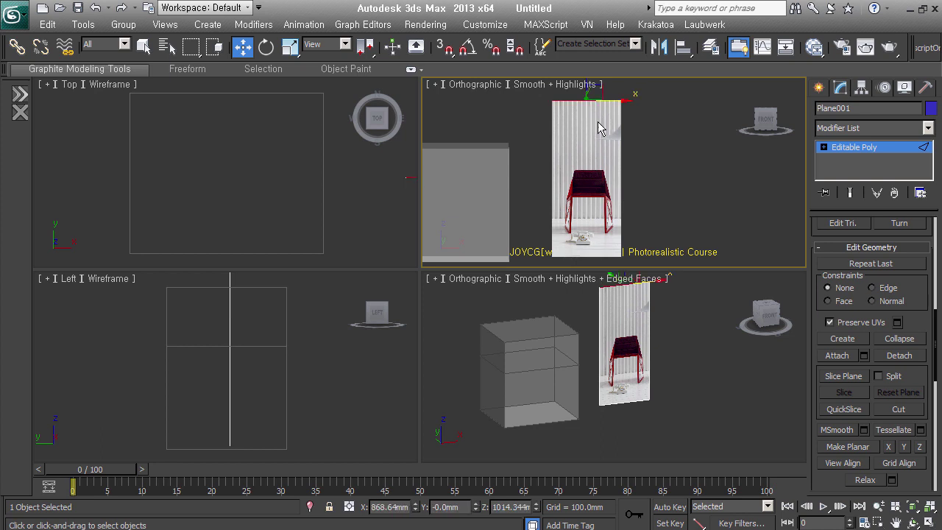
{"action": "middle_click_drag", "start_coordinate": [597, 121], "coordinate": [606, 162]}
{"action": "left_click_drag", "start_coordinate": [605, 161], "coordinate": [616, 252]}
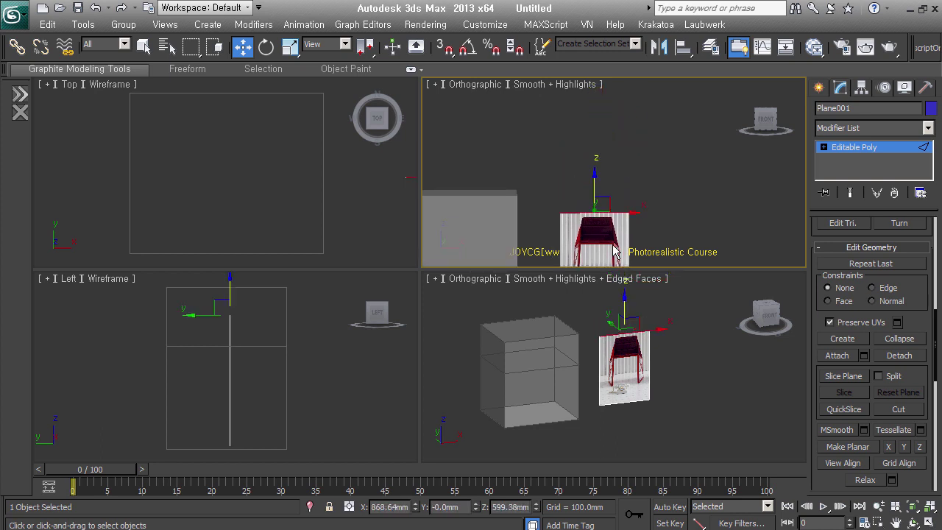
Move the bottom edge up, then leave Edge mode and return to the front view.
{"action": "middle_click_drag", "start_coordinate": [617, 253], "coordinate": [618, 172]}
{"action": "left_click", "coordinate": [615, 215]}
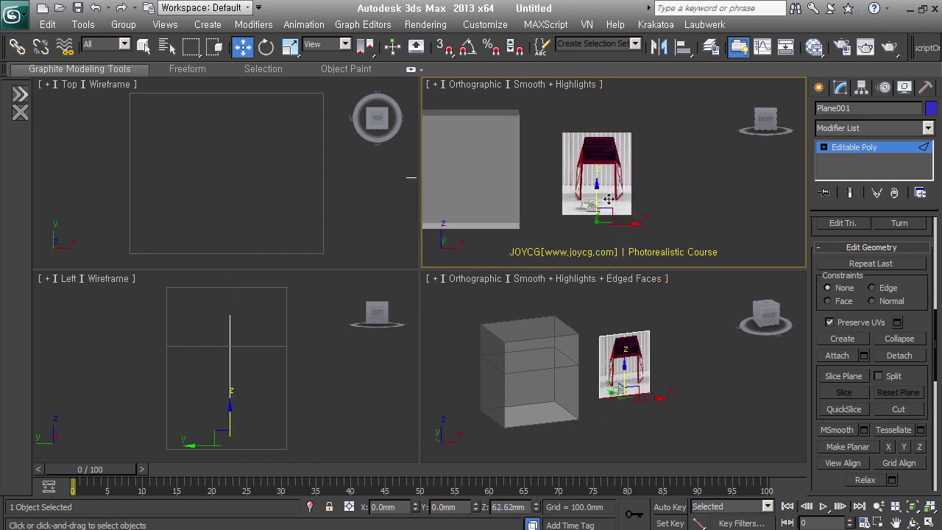
{"action": "left_click_drag", "start_coordinate": [608, 198], "coordinate": [609, 190]}
{"action": "left_click", "coordinate": [876, 148]}
{"action": "mouse_move", "coordinate": [670, 195]}
{"action": "middle_mouse_down"}
{"action": "mouse_move", "coordinate": [686, 203]}
{"action": "mouse_move", "coordinate": [721, 184]}
{"action": "middle_mouse_up"}
{"action": "key", "text": "f"}
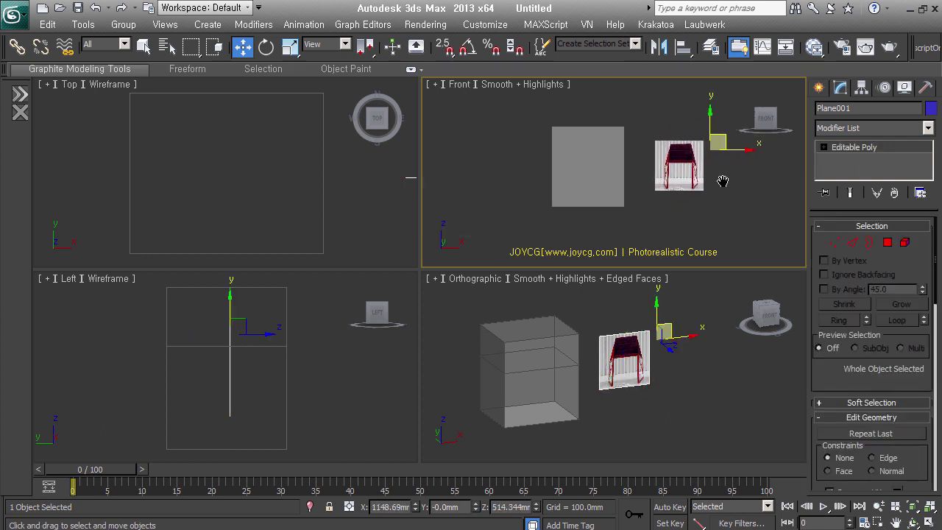
Move the cropped chair picture over the box, nudging it slightly left and up.
{"action": "mouse_move", "coordinate": [727, 154]}
{"action": "left_mouse_down"}
{"action": "mouse_move", "coordinate": [658, 153]}
{"action": "mouse_move", "coordinate": [625, 163]}
{"action": "left_mouse_up"}
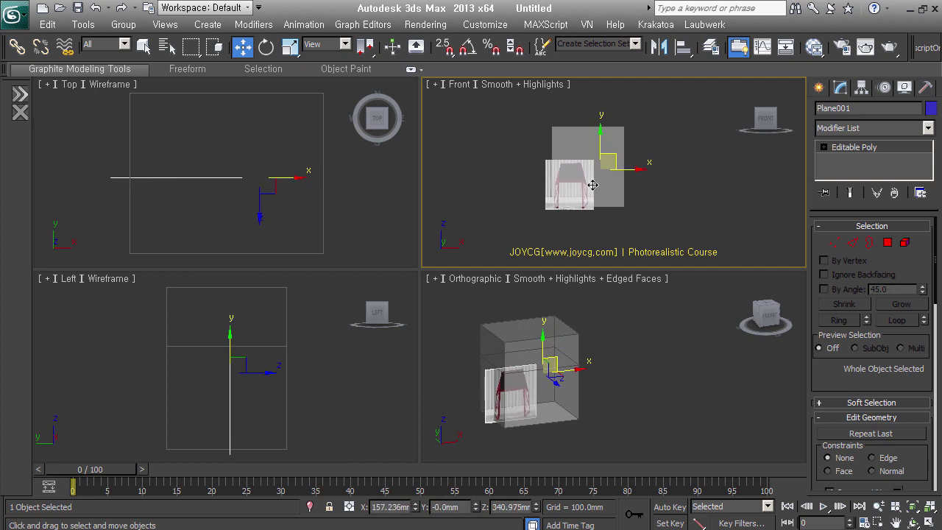
{"action": "scroll", "coordinate": [570, 197], "scroll_direction": "up", "scroll_amount": 5}
{"action": "left_click_drag", "start_coordinate": [702, 124], "coordinate": [699, 119]}
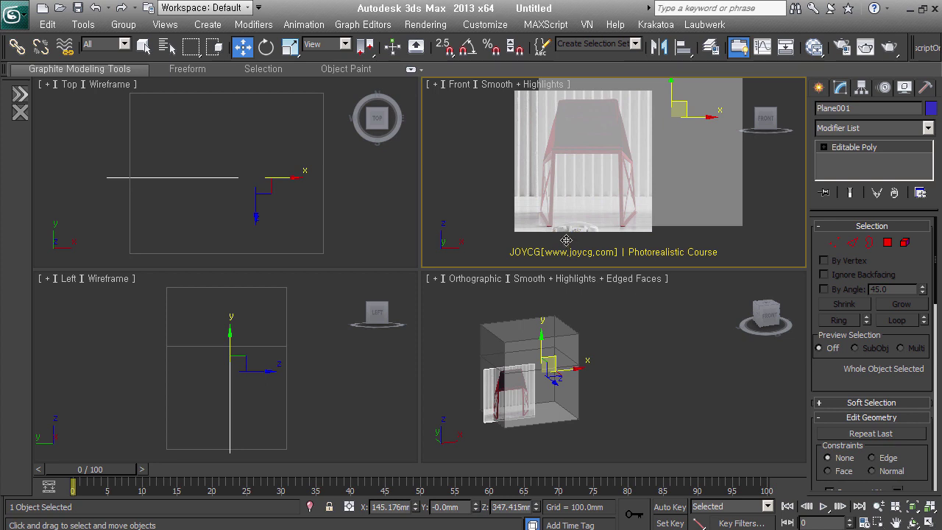
{"action": "scroll", "coordinate": [622, 204], "scroll_direction": "down", "scroll_amount": 2}
{"action": "scroll", "coordinate": [621, 210], "scroll_direction": "down", "scroll_amount": 2}
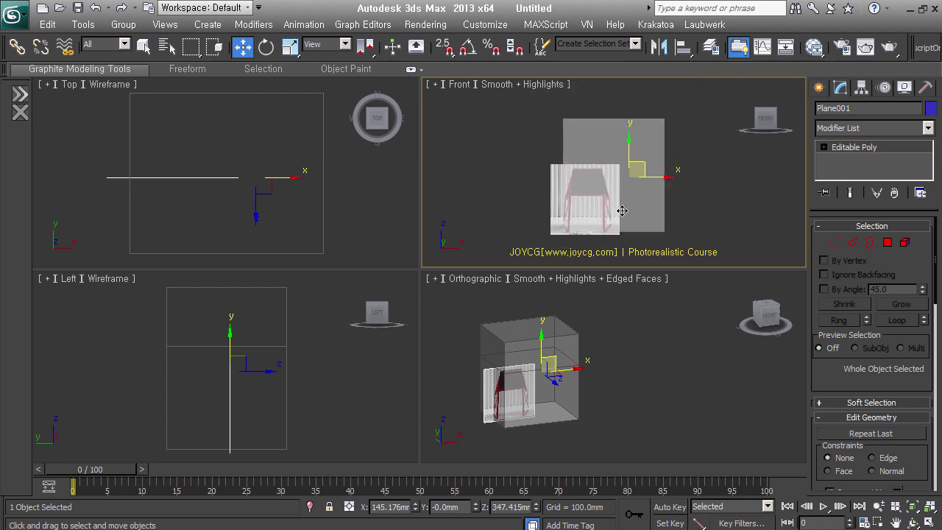
Turn on edged faces and enable Affect Pivot Only in the Hierarchy Pivot panel.
{"action": "key", "text": "F4"}
{"action": "scroll", "coordinate": [593, 204], "scroll_direction": "up", "scroll_amount": 1}
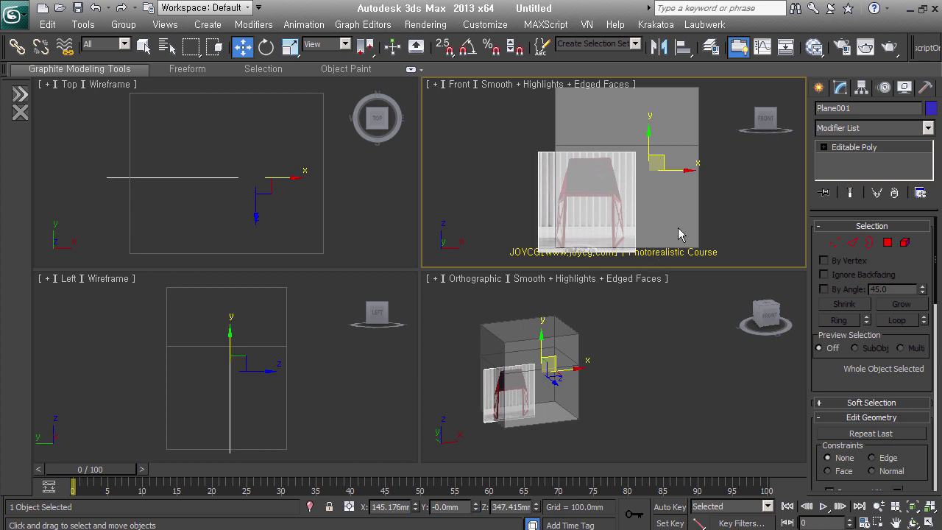
{"action": "left_click", "coordinate": [865, 94]}
{"action": "left_click", "coordinate": [872, 181]}
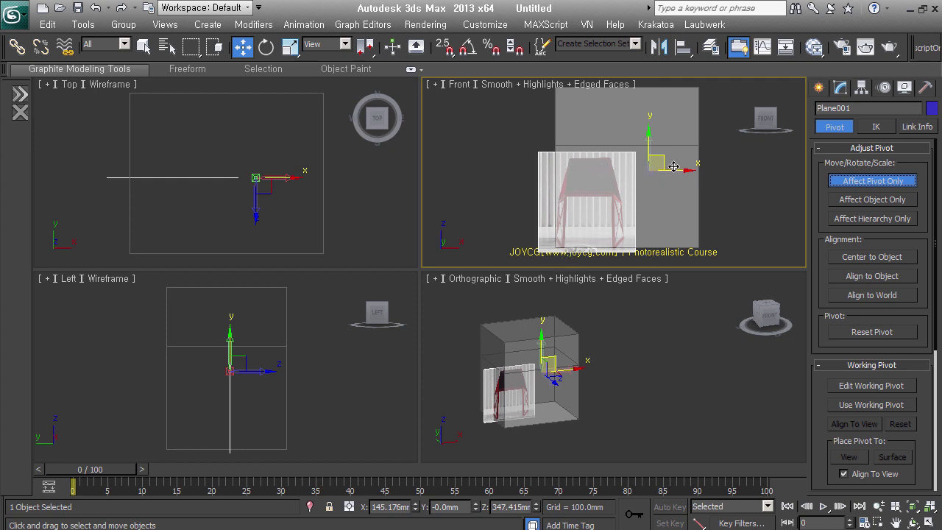
With 2.5D snap on, snap Plane001's pivot to its lower-left vertex.
{"action": "key", "text": "s"}
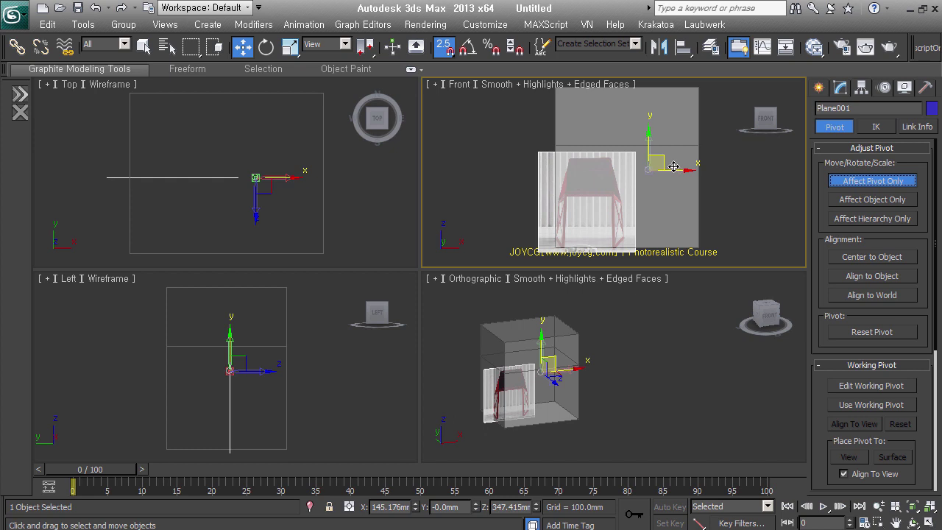
{"action": "left_click_drag", "start_coordinate": [670, 168], "coordinate": [564, 251]}
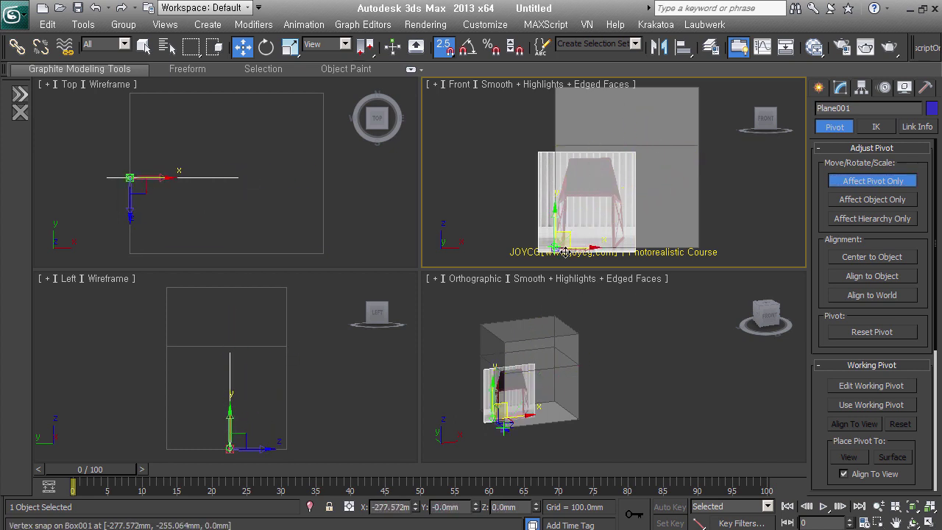
{"action": "middle_click_drag", "start_coordinate": [671, 233], "coordinate": [667, 200]}
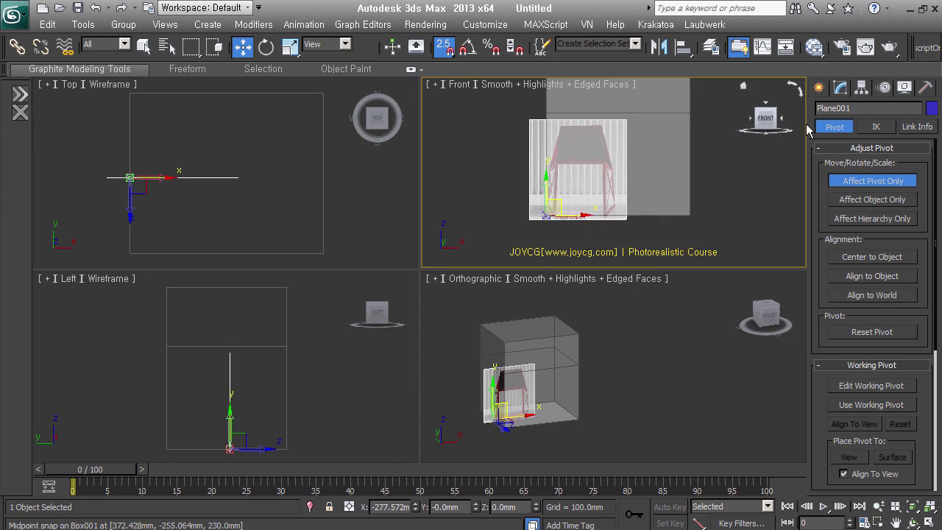
{"action": "left_click", "coordinate": [822, 89]}
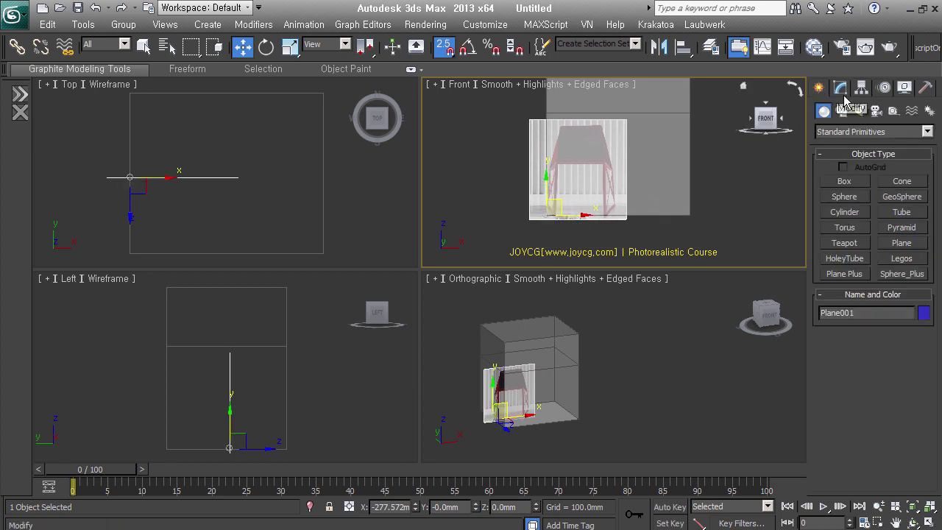
{"action": "left_click", "coordinate": [820, 95]}
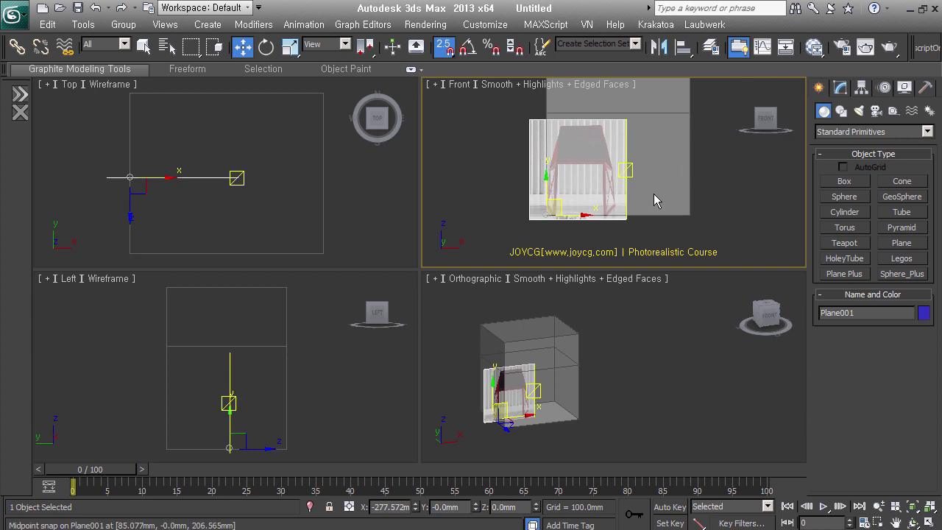
Scale the chair reference plane, shrinking it from 213 to 208.
{"action": "middle_click_drag", "start_coordinate": [652, 204], "coordinate": [642, 222]}
{"action": "right_click", "coordinate": [584, 209]}
{"action": "left_click", "coordinate": [589, 212]}
{"action": "mouse_move", "coordinate": [600, 245]}
{"action": "left_mouse_down"}
{"action": "mouse_move", "coordinate": [586, 191]}
{"action": "mouse_move", "coordinate": [611, 153]}
{"action": "left_mouse_up"}
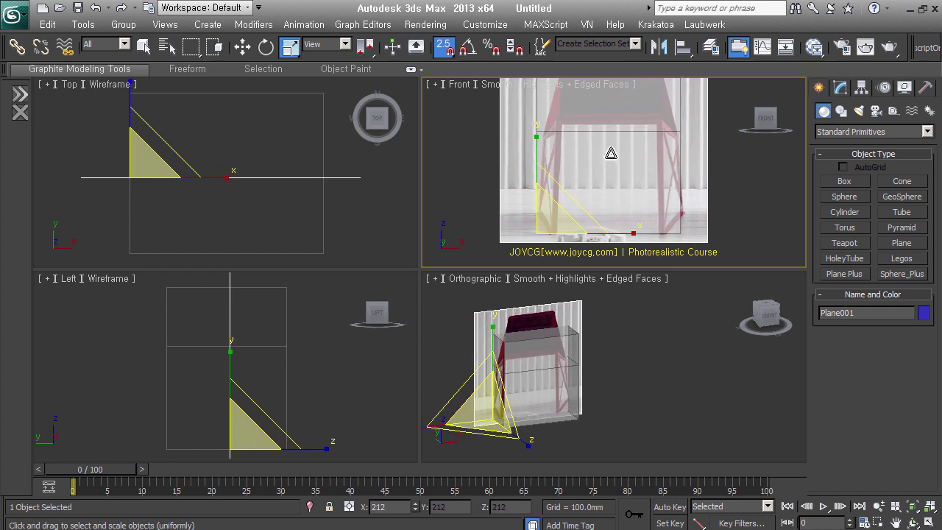
{"action": "left_click_drag", "start_coordinate": [612, 152], "coordinate": [609, 156]}
With snap off, lower the plane slightly and orbit the Front view to check alignment.
{"action": "right_click", "coordinate": [609, 156]}
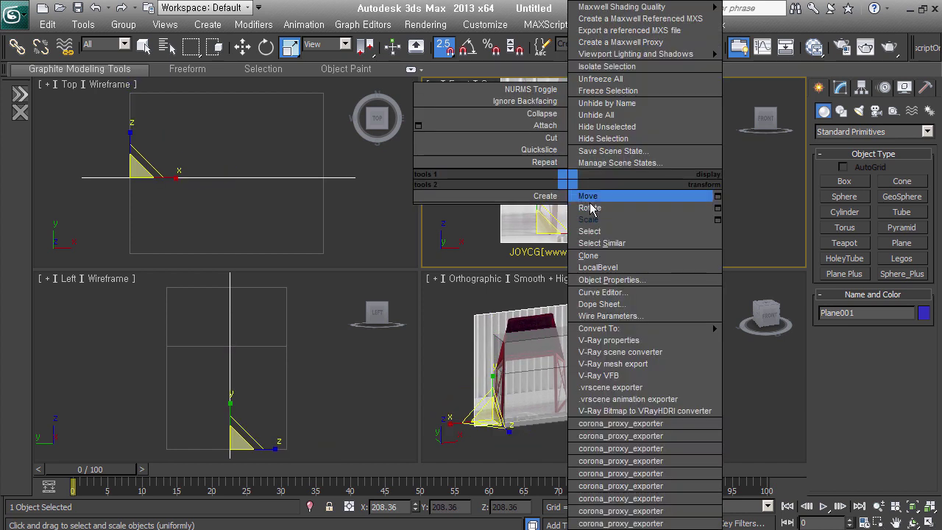
{"action": "left_click", "coordinate": [574, 176]}
{"action": "key", "text": "s"}
{"action": "left_click_drag", "start_coordinate": [551, 217], "coordinate": [550, 218]}
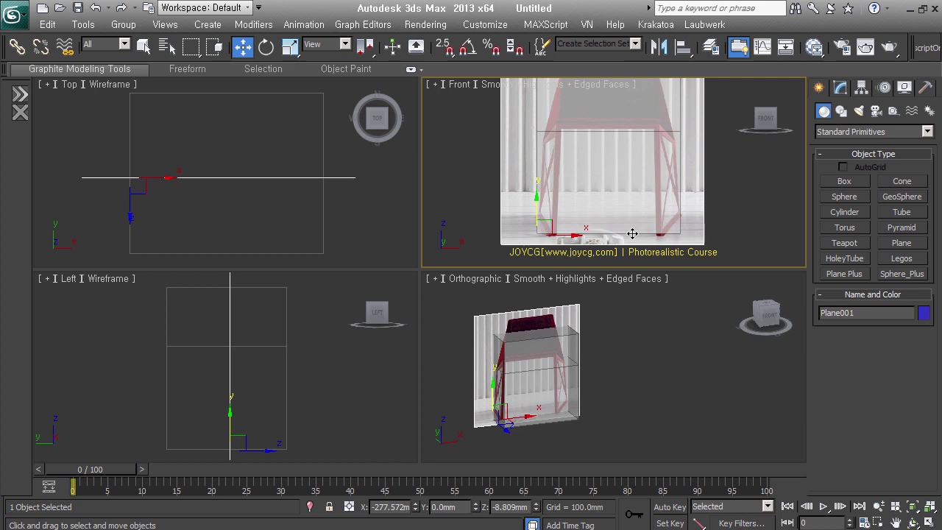
{"action": "scroll", "coordinate": [659, 234], "scroll_direction": "down", "scroll_amount": 2}
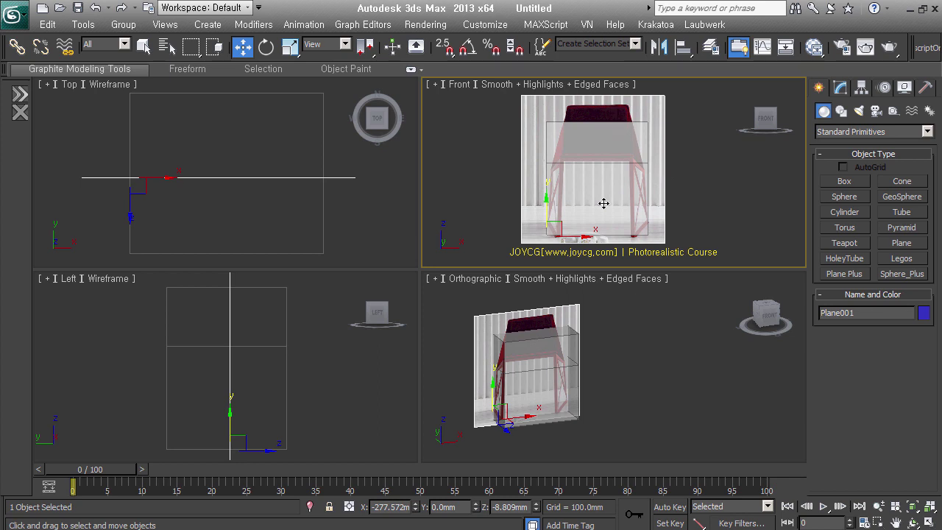
{"action": "middle_click_drag", "start_coordinate": [562, 214], "coordinate": [618, 210], "text": "alt"}
{"action": "key", "text": "shift+z"}
Shift-drag the reference plane to make a copy named Plane002.
{"action": "right_click", "coordinate": [614, 188]}
{"action": "left_click", "coordinate": [588, 254]}
{"action": "mouse_move", "coordinate": [267, 460]}
{"action": "left_mouse_down"}
{"action": "mouse_move", "coordinate": [199, 463]}
{"action": "mouse_move", "coordinate": [250, 463]}
{"action": "left_mouse_up"}
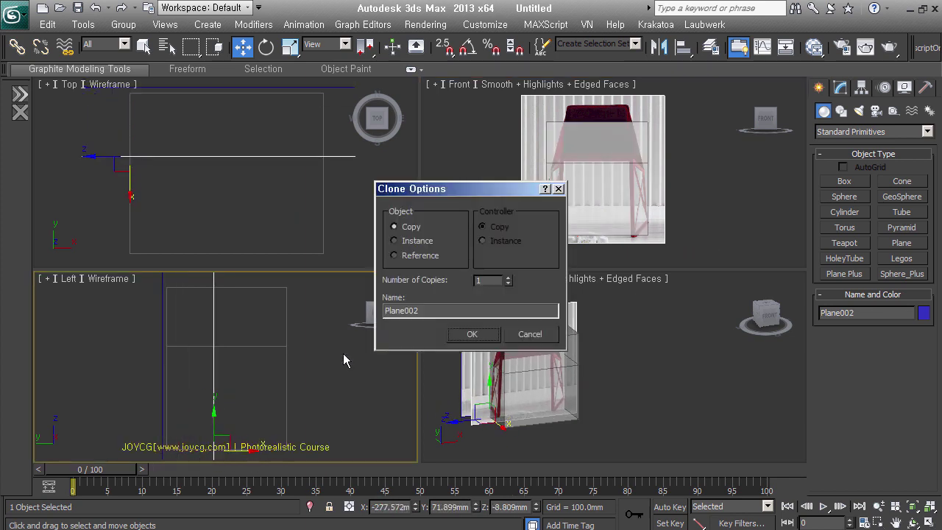
{"action": "left_click", "coordinate": [493, 337]}
Resize Plane002 and rotate it 90° with angle snap so it stands upright.
{"action": "right_click", "coordinate": [189, 179]}
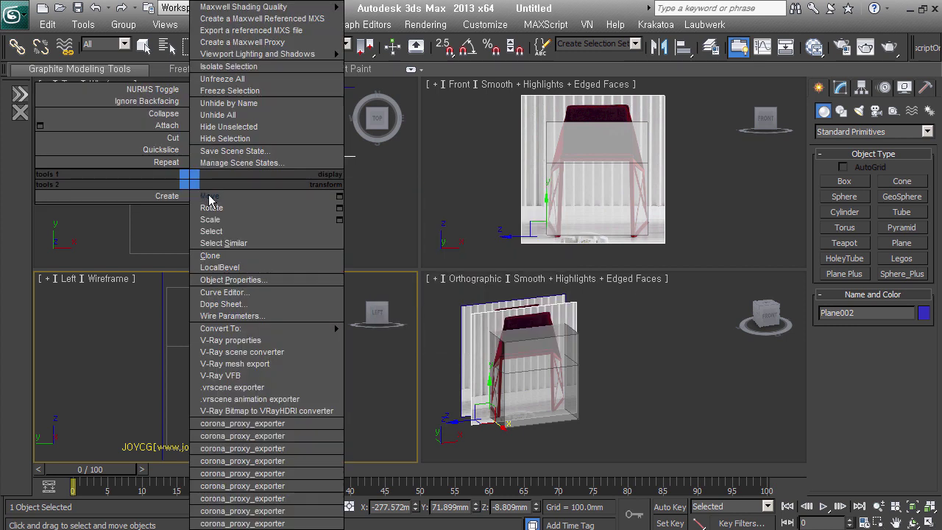
{"action": "left_click", "coordinate": [211, 219]}
{"action": "left_click_drag", "start_coordinate": [246, 404], "coordinate": [254, 337]}
{"action": "right_click", "coordinate": [241, 179]}
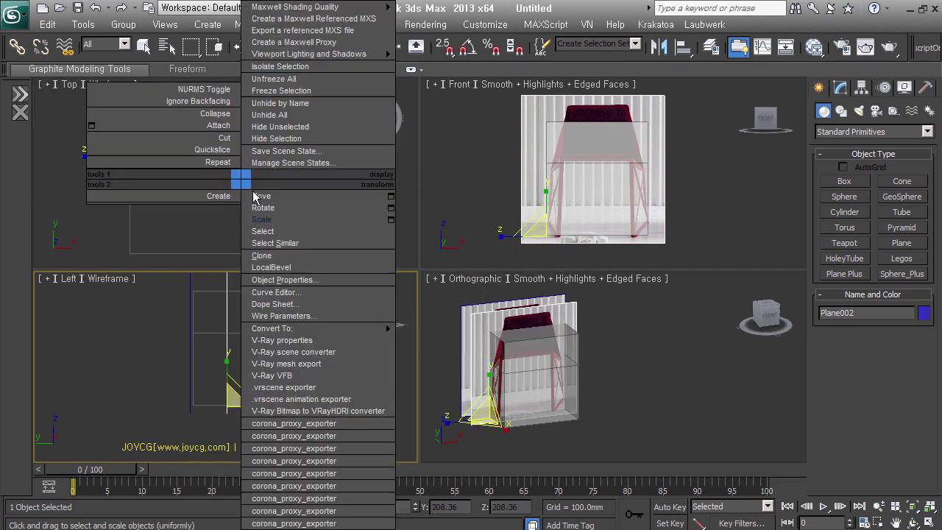
{"action": "left_click", "coordinate": [279, 210]}
{"action": "left_click_drag", "start_coordinate": [257, 421], "coordinate": [309, 419]}
{"action": "key", "text": "a"}
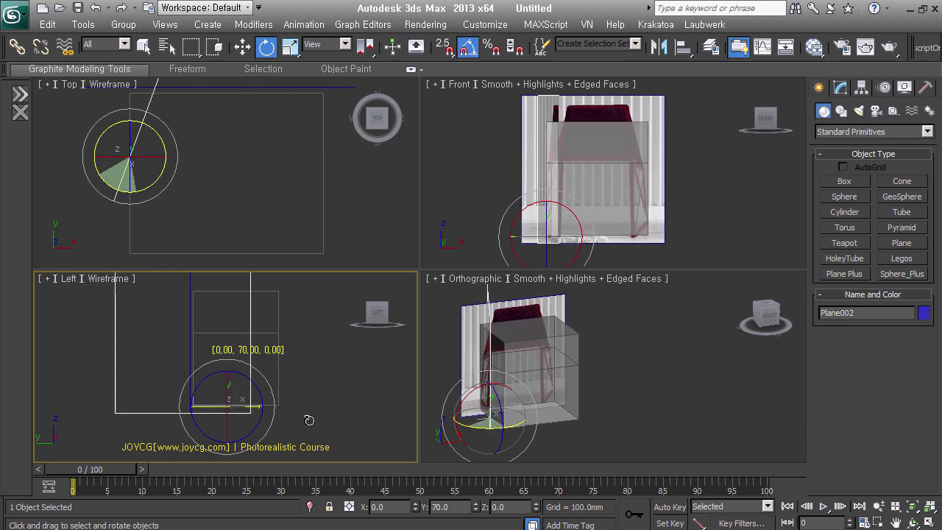
{"action": "left_click_drag", "start_coordinate": [309, 419], "coordinate": [322, 417]}
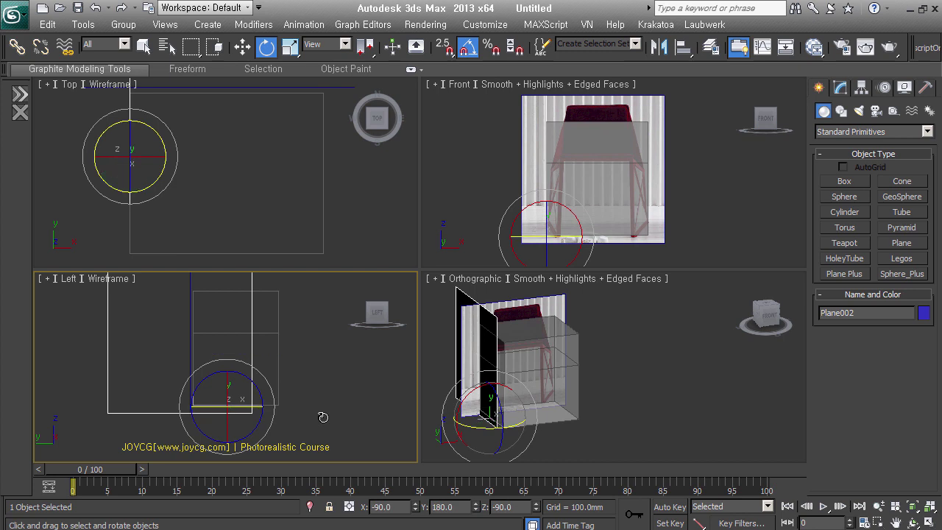
{"action": "middle_click_drag", "start_coordinate": [564, 405], "coordinate": [589, 391], "text": "alt"}
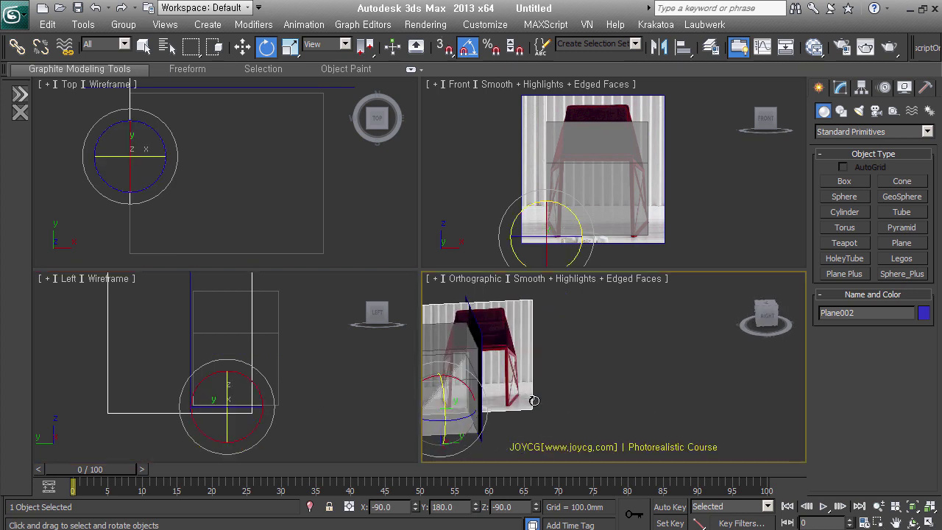
{"action": "right_click", "coordinate": [589, 392]}
{"action": "left_click", "coordinate": [576, 198]}
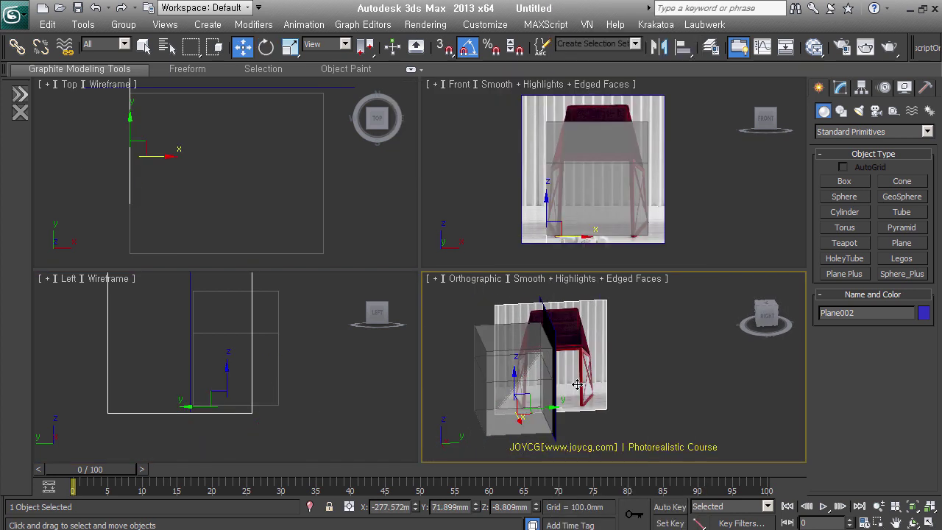
In Edge mode, extend the right edge and pull the left edge in to frame the side photo.
{"action": "key", "text": "2"}
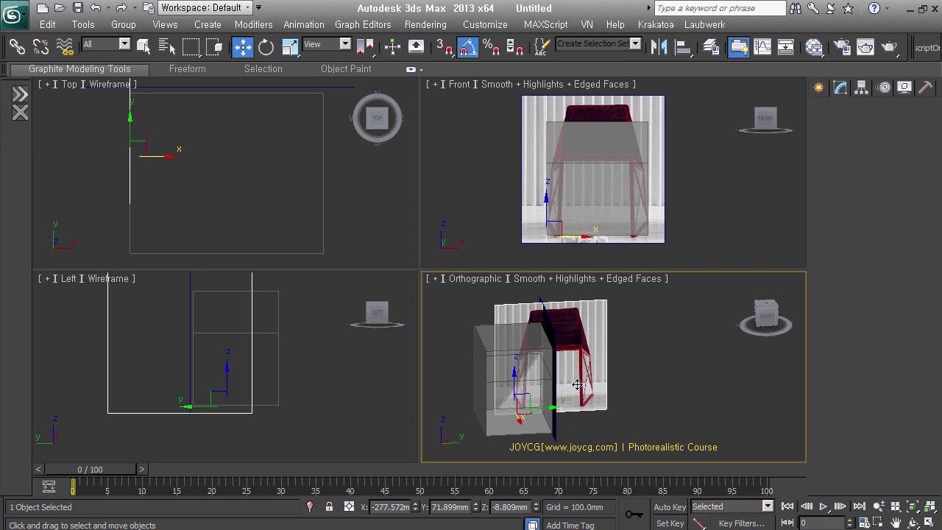
{"action": "key", "text": "ctrl+z"}
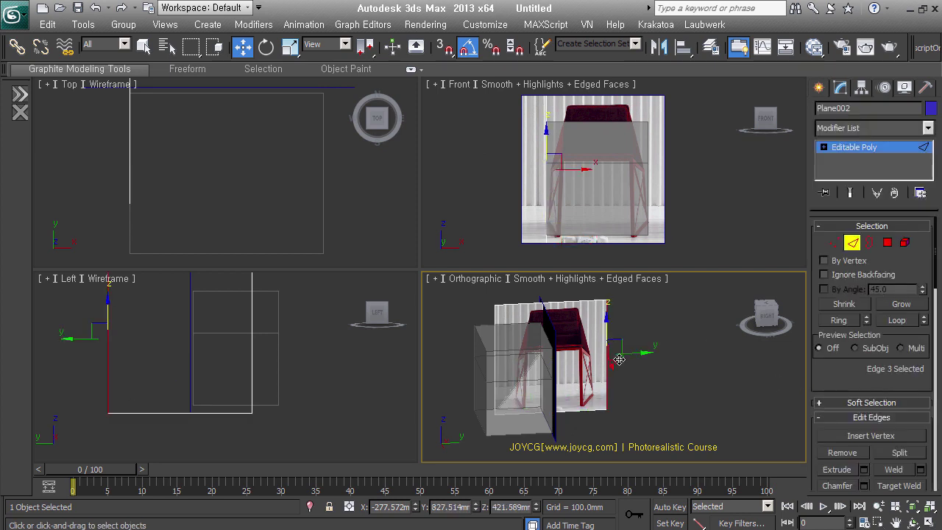
{"action": "middle_click_drag", "start_coordinate": [621, 361], "coordinate": [670, 368], "text": "alt"}
{"action": "left_click_drag", "start_coordinate": [670, 368], "coordinate": [708, 368]}
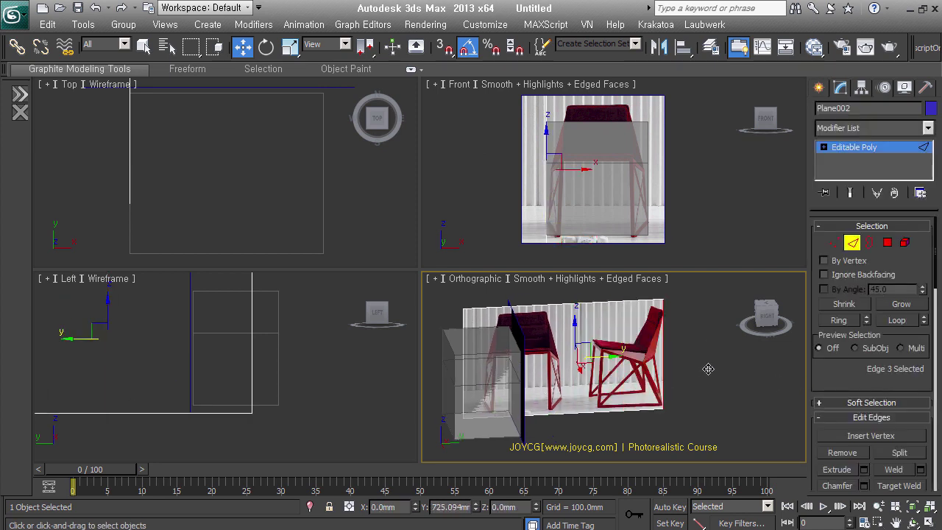
{"action": "left_click", "coordinate": [473, 371]}
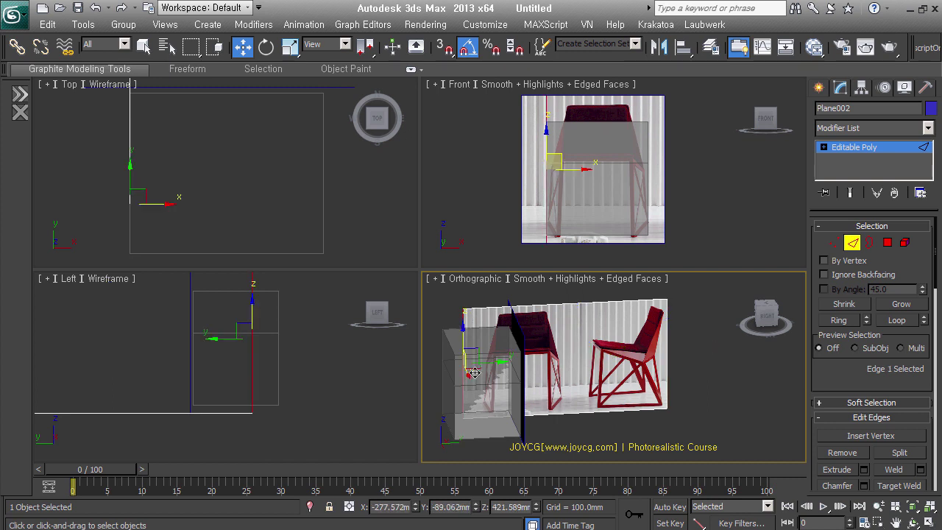
{"action": "left_click_drag", "start_coordinate": [474, 370], "coordinate": [620, 376]}
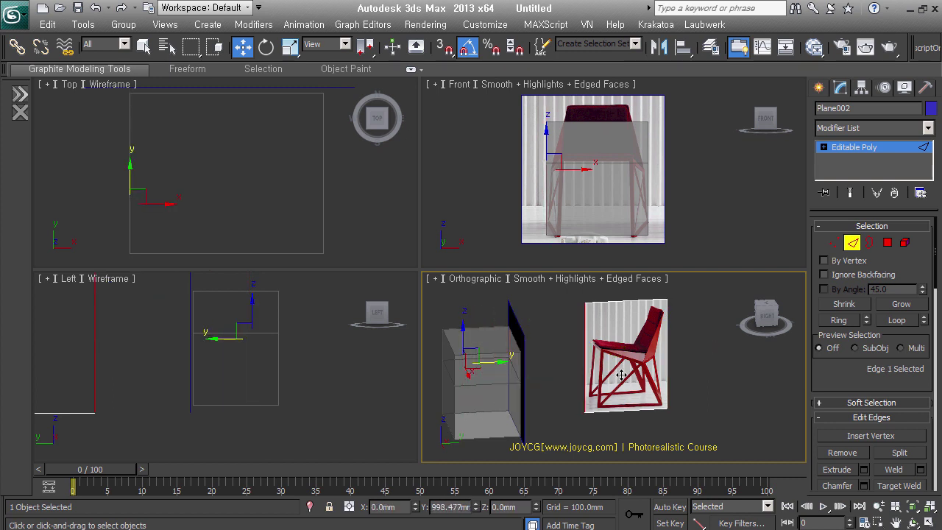
Move Plane002 beside the box and switch the Left view to shaded.
{"action": "left_click", "coordinate": [852, 242]}
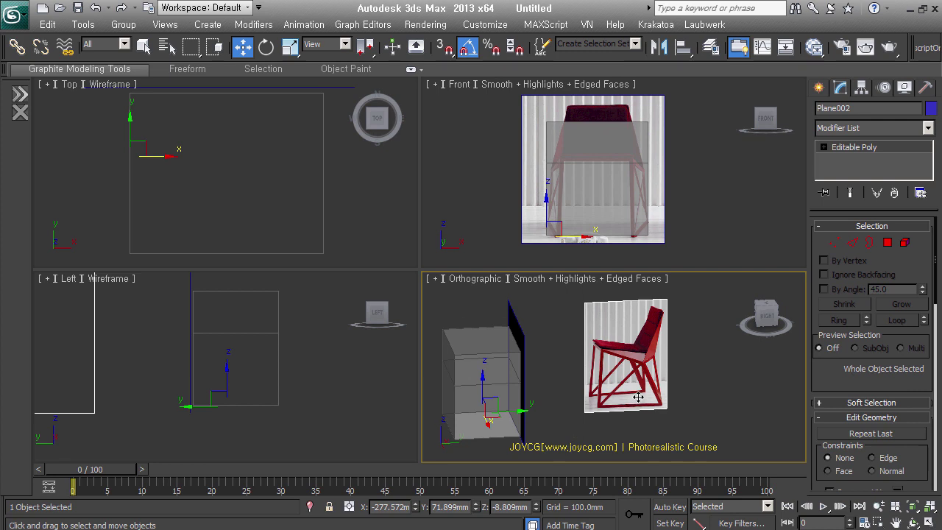
{"action": "middle_click_drag", "start_coordinate": [571, 430], "coordinate": [559, 421], "text": "alt"}
{"action": "left_click_drag", "start_coordinate": [527, 416], "coordinate": [382, 420]}
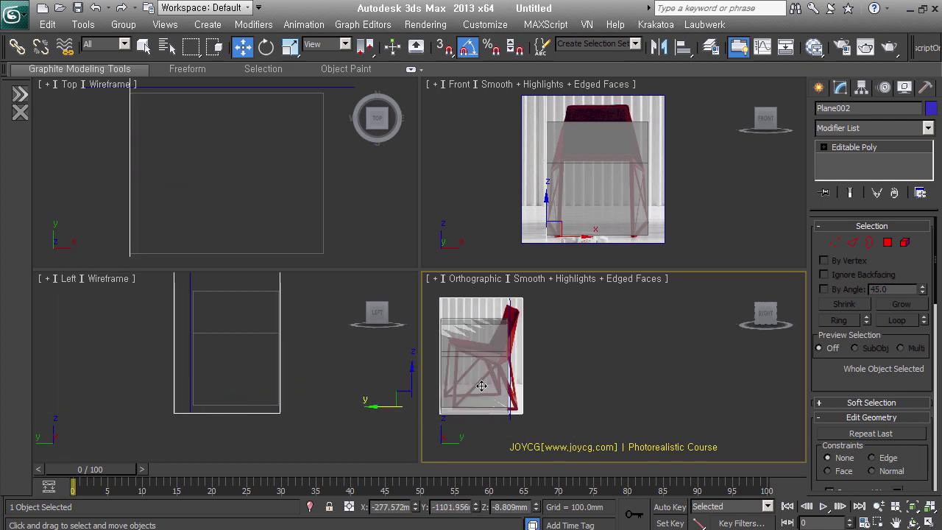
{"action": "middle_click_drag", "start_coordinate": [344, 432], "coordinate": [324, 448]}
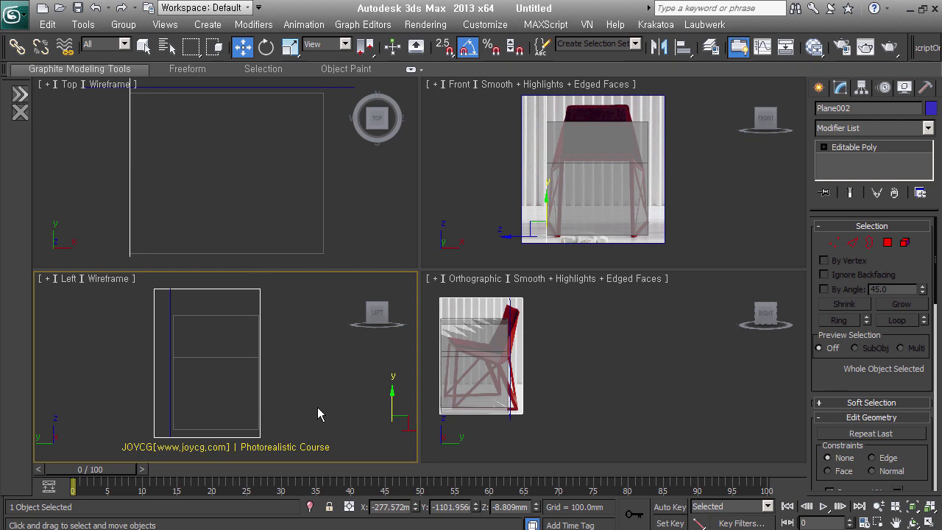
{"action": "key", "text": "F3"}
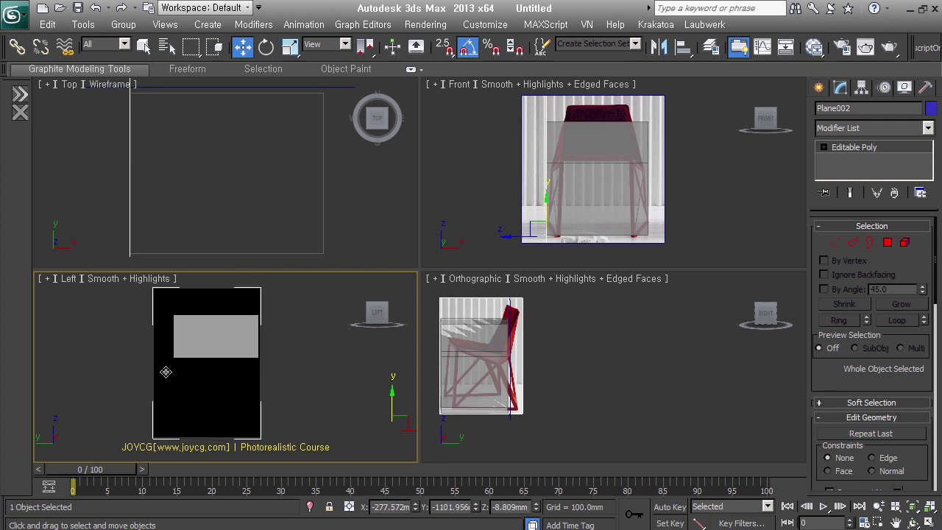
{"action": "middle_click_drag", "start_coordinate": [230, 367], "coordinate": [232, 376]}
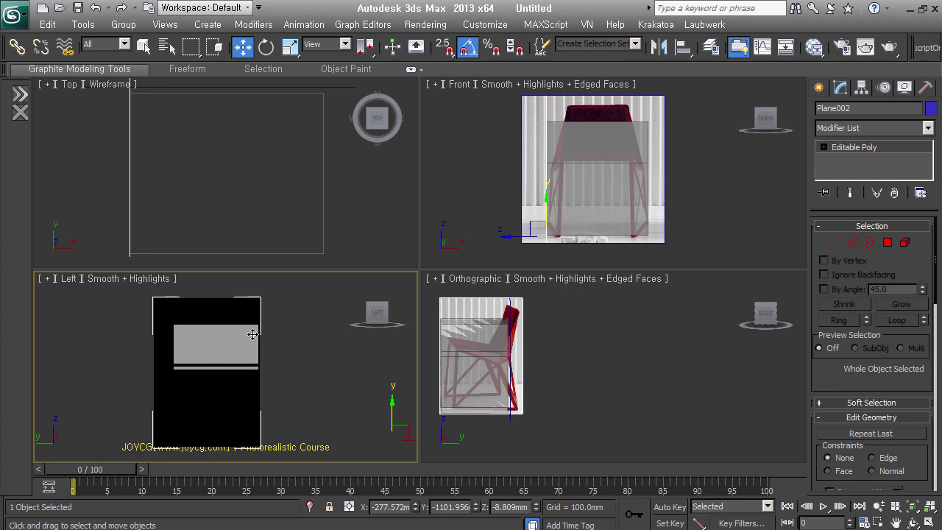
{"action": "key", "text": "j"}
{"action": "middle_click_drag", "start_coordinate": [300, 387], "coordinate": [309, 388]}
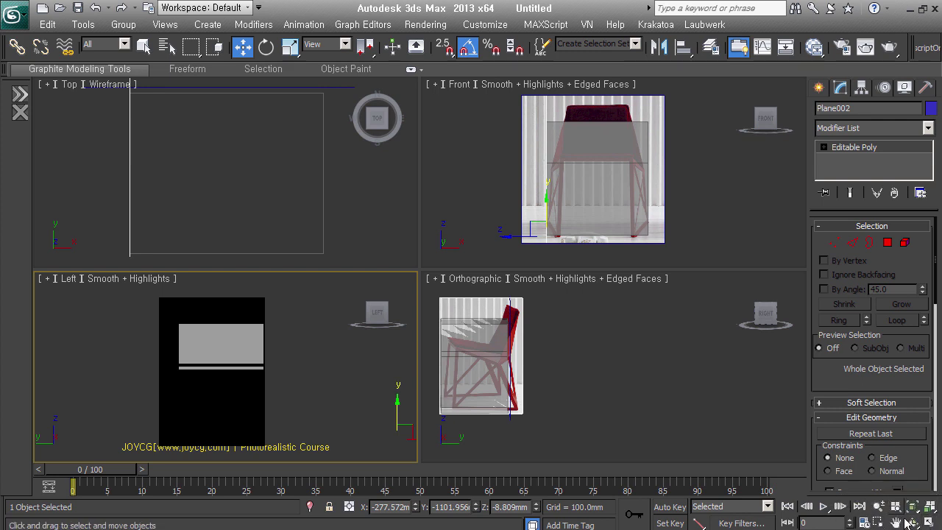
Set the viewport's Default Lights to 2 Lights, then move the side photo plane up and left.
{"action": "right_click", "coordinate": [907, 523]}
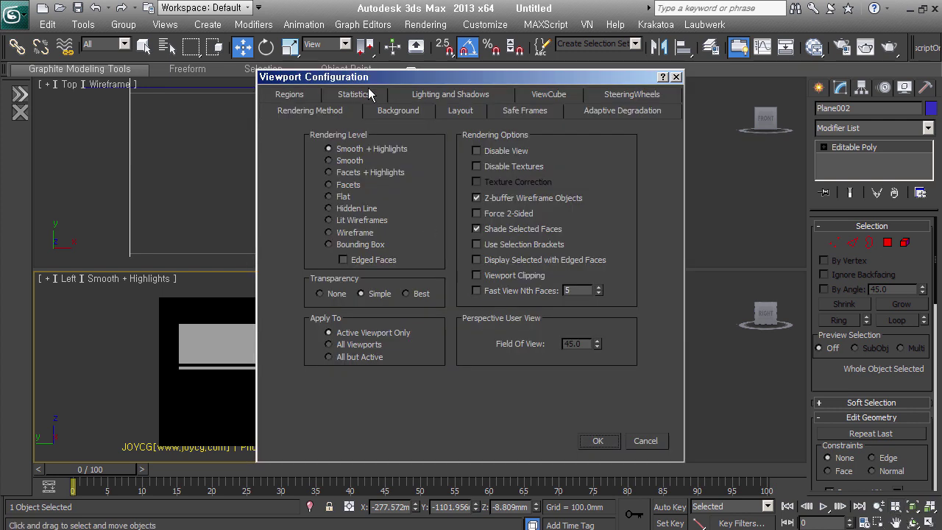
{"action": "left_click", "coordinate": [448, 100]}
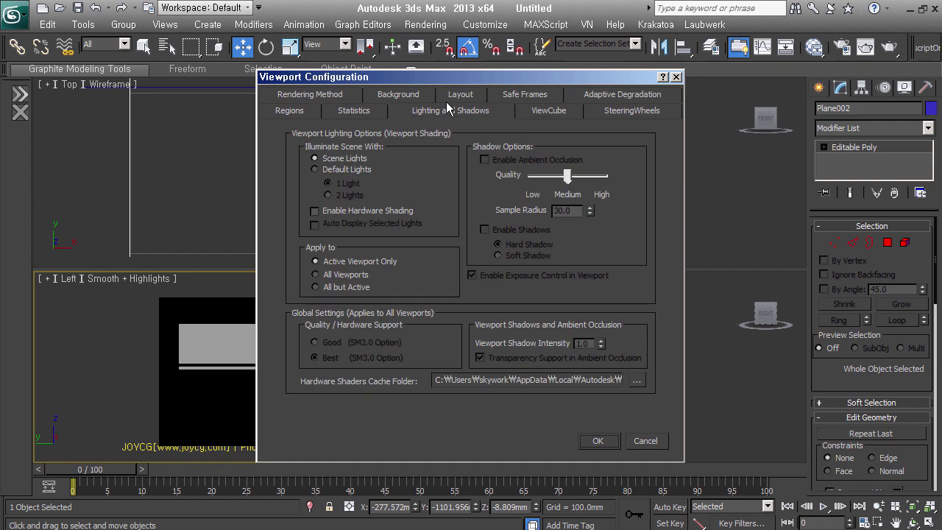
{"action": "left_click", "coordinate": [362, 197]}
{"action": "left_click", "coordinate": [600, 443]}
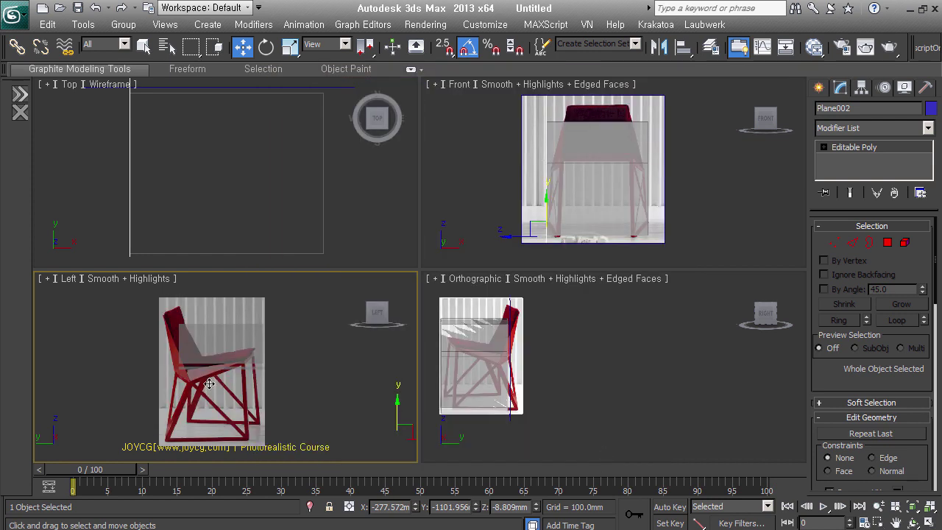
{"action": "middle_click_drag", "start_coordinate": [210, 378], "coordinate": [209, 383]}
{"action": "left_click_drag", "start_coordinate": [403, 432], "coordinate": [420, 432]}
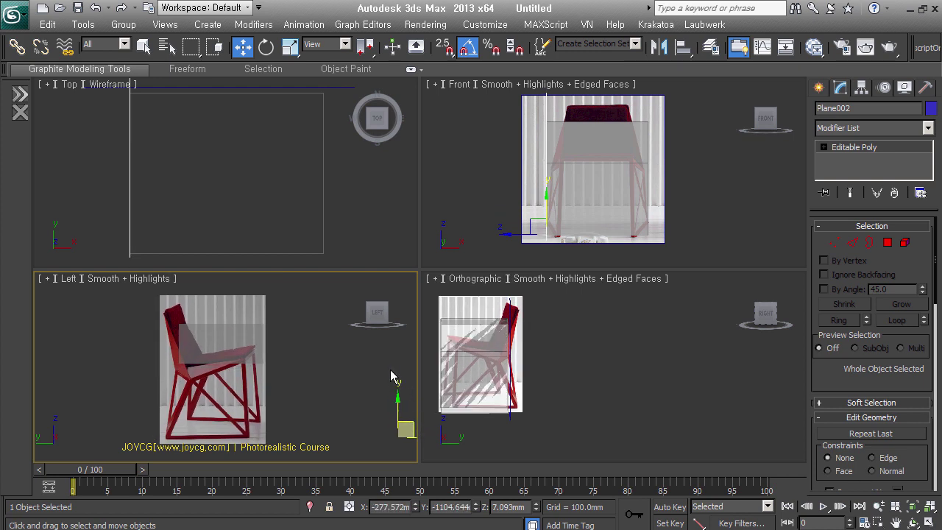
In the Right view with edged faces, nudge Plane002 up and slightly left into alignment.
{"action": "left_click", "coordinate": [68, 279]}
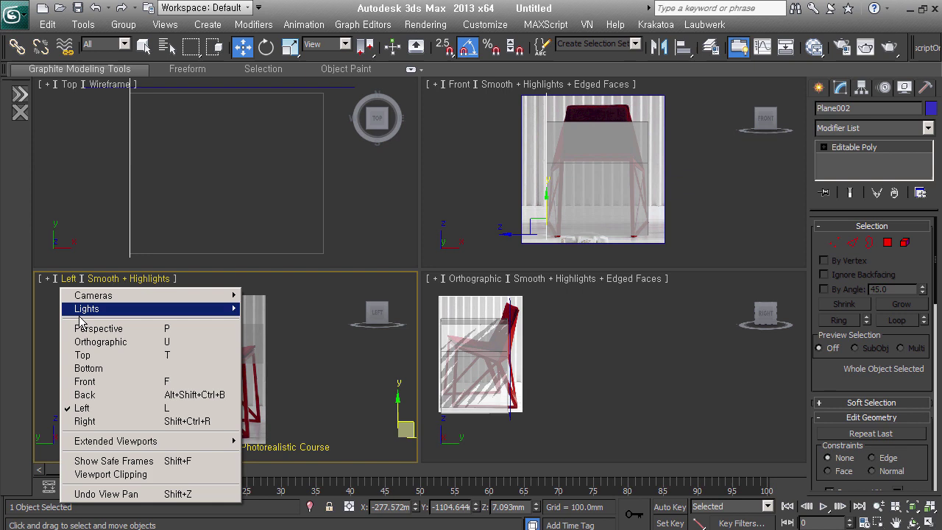
{"action": "left_click", "coordinate": [125, 426]}
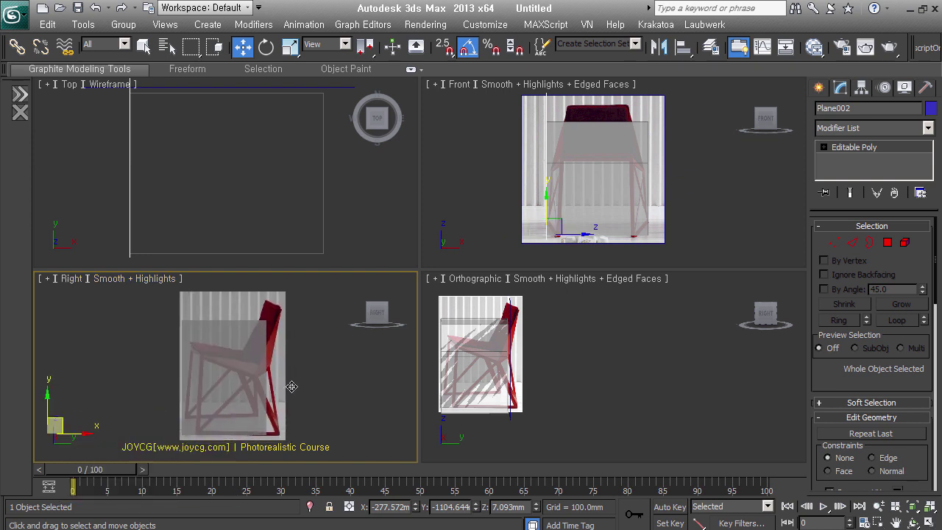
{"action": "key", "text": "F4"}
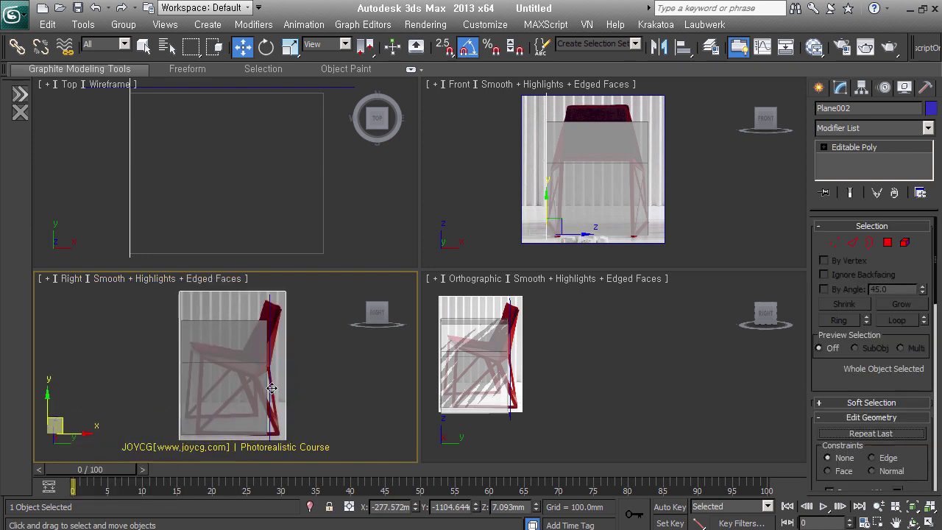
{"action": "left_click_drag", "start_coordinate": [295, 402], "coordinate": [311, 364]}
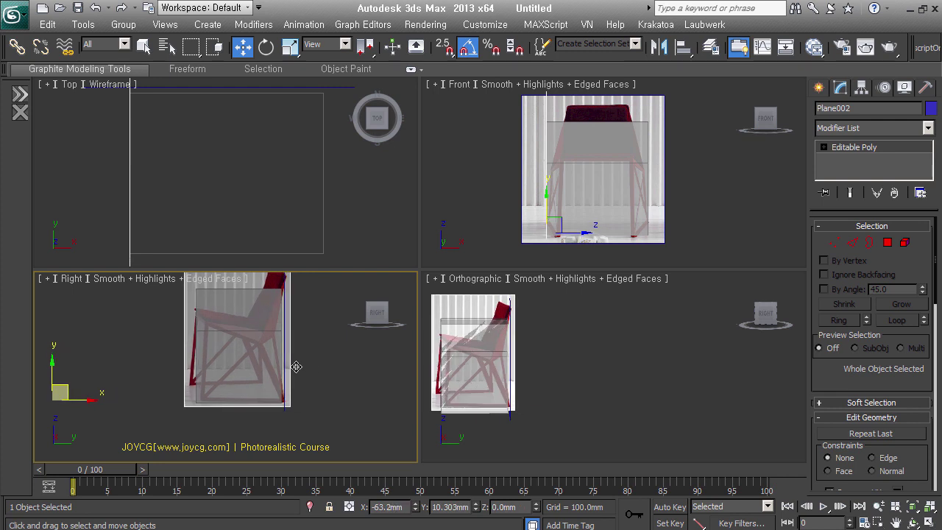
{"action": "left_click_drag", "start_coordinate": [292, 368], "coordinate": [292, 369]}
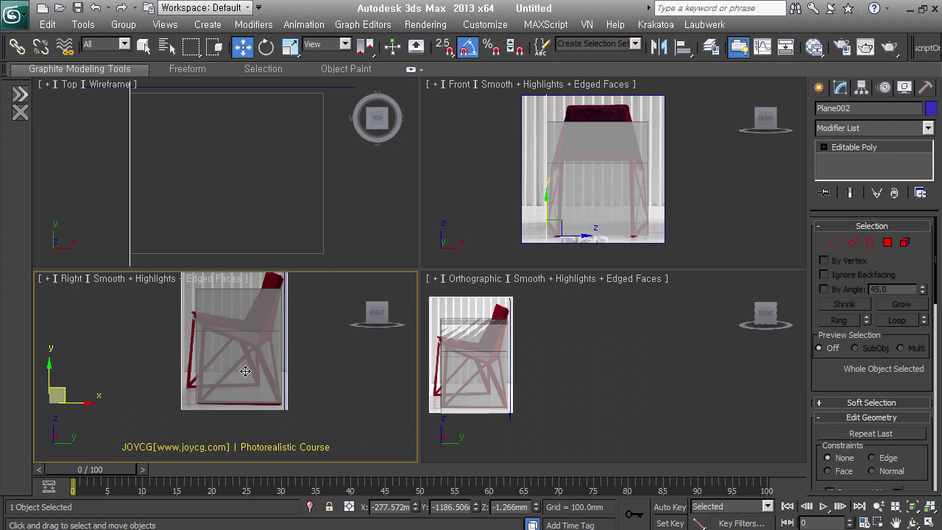
{"action": "left_click_drag", "start_coordinate": [254, 374], "coordinate": [252, 374]}
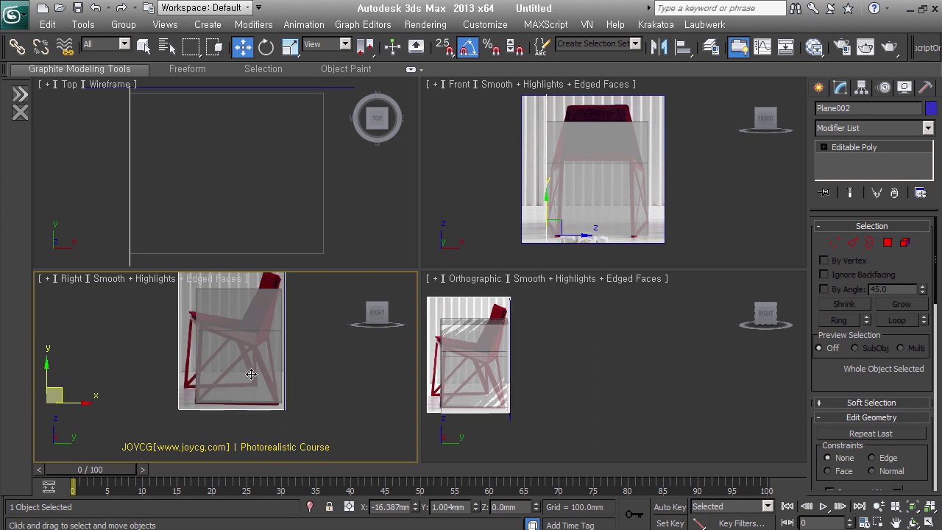
Clear the selection, pick the Box primitive and turn on 3D snapping.
{"action": "left_click", "coordinate": [631, 376]}
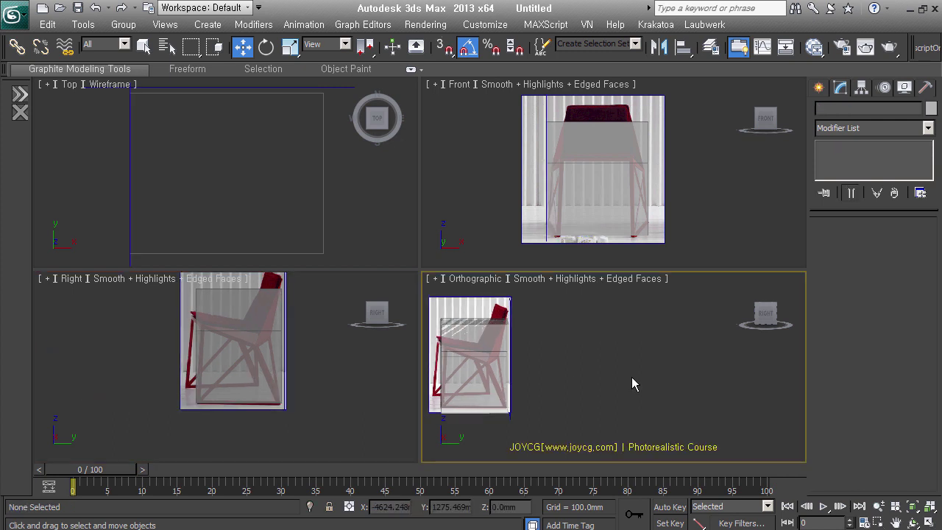
{"action": "middle_click_drag", "start_coordinate": [570, 379], "coordinate": [616, 399]}
{"action": "mouse_move", "coordinate": [267, 317]}
{"action": "middle_mouse_down", "text": "alt"}
{"action": "mouse_move", "coordinate": [292, 368]}
{"action": "mouse_move", "coordinate": [336, 375]}
{"action": "mouse_move", "coordinate": [288, 365]}
{"action": "mouse_move", "coordinate": [358, 360]}
{"action": "middle_mouse_up", "text": "alt"}
{"action": "middle_click_drag", "start_coordinate": [589, 193], "coordinate": [571, 176]}
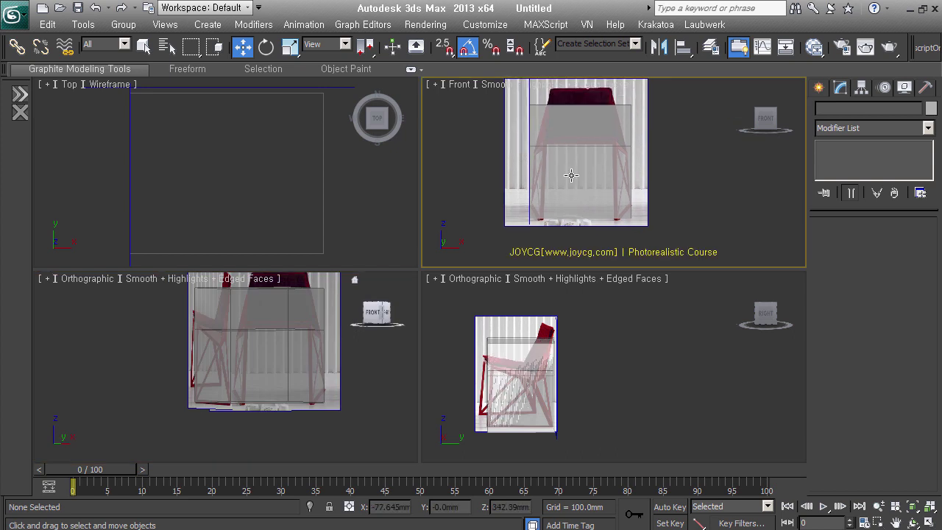
{"action": "left_click", "coordinate": [821, 89]}
{"action": "left_click", "coordinate": [844, 181]}
{"action": "mouse_move", "coordinate": [588, 442]}
{"action": "middle_mouse_down", "text": "alt"}
{"action": "mouse_move", "coordinate": [629, 438]}
{"action": "mouse_move", "coordinate": [508, 387]}
{"action": "mouse_move", "coordinate": [641, 414]}
{"action": "middle_mouse_up", "text": "alt"}
{"action": "scroll", "coordinate": [642, 414], "scroll_direction": "up", "scroll_amount": 2}
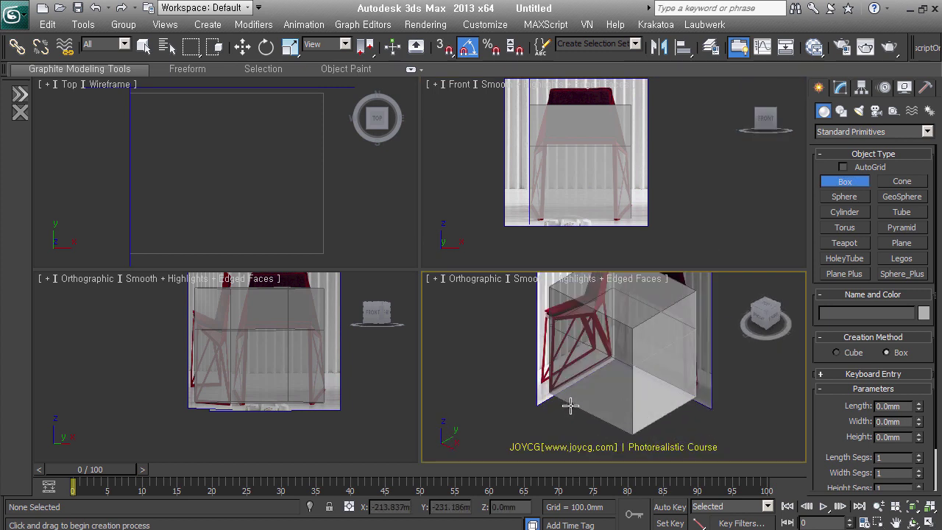
{"action": "key", "text": "s"}
Draw a 540 × 650 box base from Box001's corner and raise it to 460 mm.
{"action": "left_click_drag", "start_coordinate": [565, 405], "coordinate": [696, 405]}
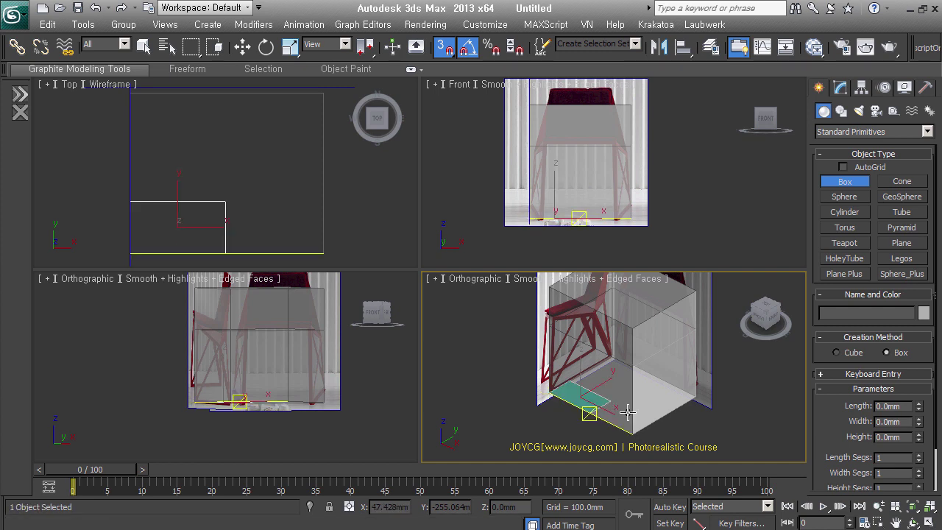
{"action": "left_click", "coordinate": [699, 348]}
{"action": "mouse_move", "coordinate": [700, 348]}
{"action": "middle_mouse_down", "text": "alt"}
{"action": "mouse_move", "coordinate": [728, 379]}
{"action": "mouse_move", "coordinate": [660, 359]}
{"action": "mouse_move", "coordinate": [630, 408]}
{"action": "middle_mouse_up", "text": "alt"}
{"action": "key", "text": "w"}
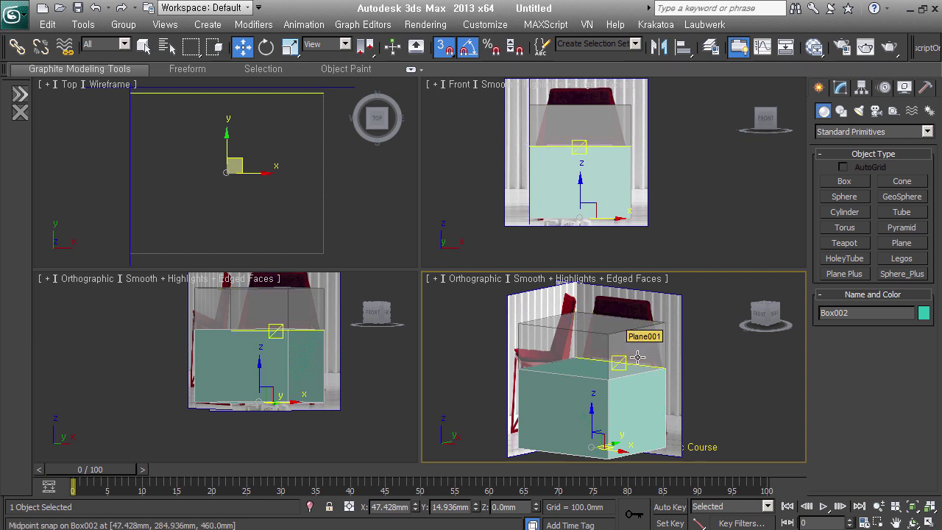
Hide the upper box, Box001.
{"action": "right_click", "coordinate": [637, 358]}
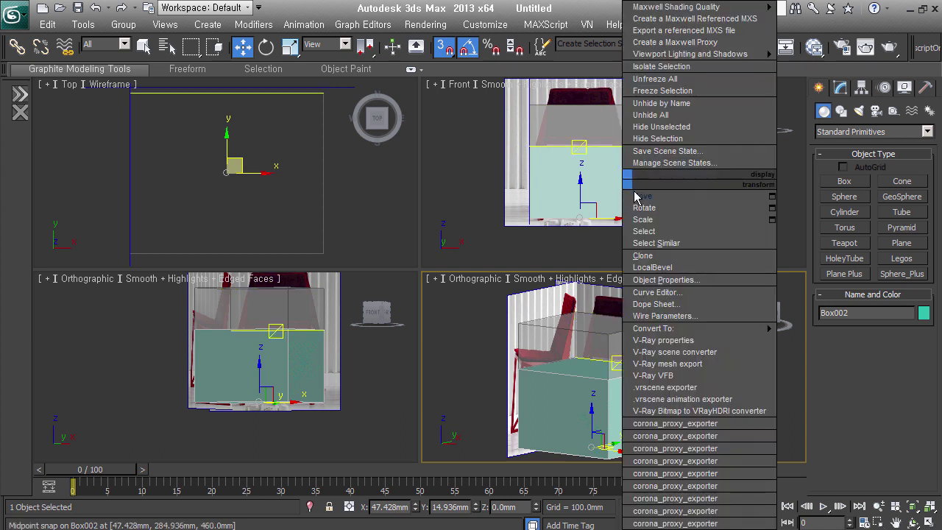
{"action": "left_click", "coordinate": [698, 92]}
{"action": "left_click", "coordinate": [610, 360]}
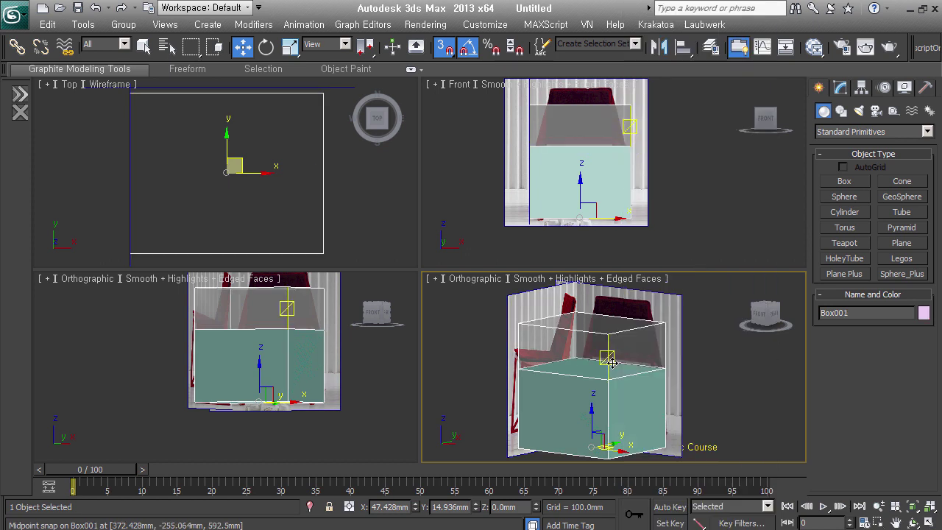
{"action": "key", "text": "Delete"}
Make Box002 see-through with Alt+X and enter Vertex mode on its Editable Poly.
{"action": "left_click", "coordinate": [615, 406]}
{"action": "middle_click_drag", "start_coordinate": [615, 405], "coordinate": [619, 395], "text": "alt"}
{"action": "key", "text": "alt+x"}
{"action": "mouse_move", "coordinate": [721, 414]}
{"action": "middle_mouse_down", "text": "alt"}
{"action": "mouse_move", "coordinate": [677, 402]}
{"action": "mouse_move", "coordinate": [704, 400]}
{"action": "mouse_move", "coordinate": [684, 400]}
{"action": "middle_mouse_up", "text": "alt"}
{"action": "key", "text": "ctrl+e"}
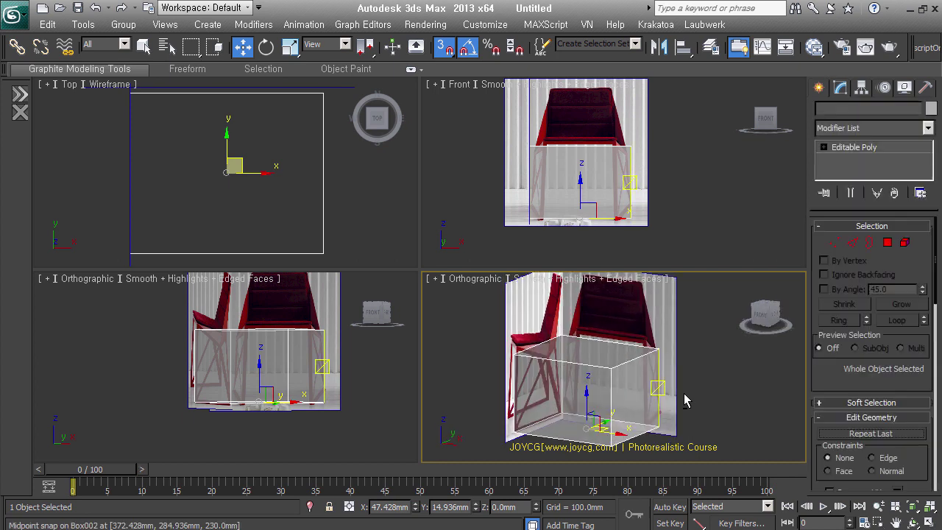
{"action": "left_click", "coordinate": [834, 244]}
Switch the lower-left viewport to Right, turn off snaps, and move the top back and front vertices to the chair's slant.
{"action": "middle_click_drag", "start_coordinate": [303, 410], "coordinate": [276, 410]}
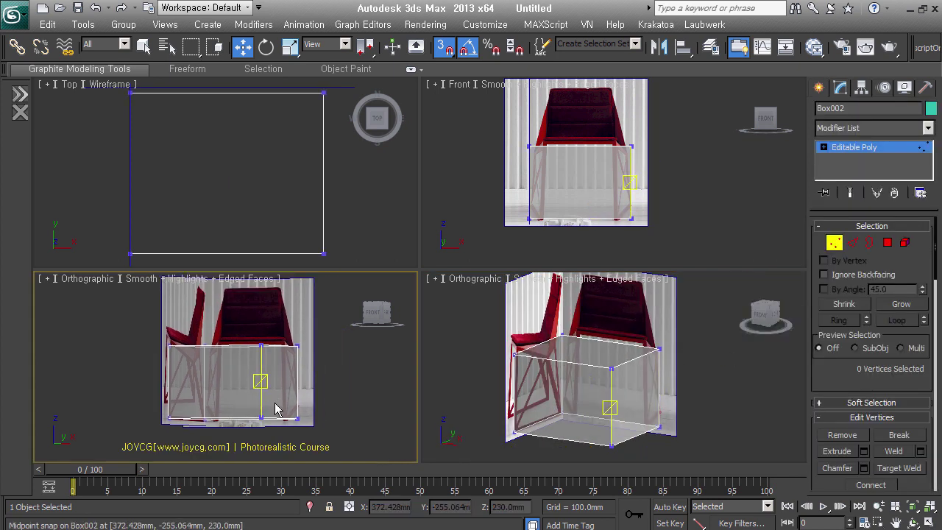
{"action": "left_click", "coordinate": [87, 279]}
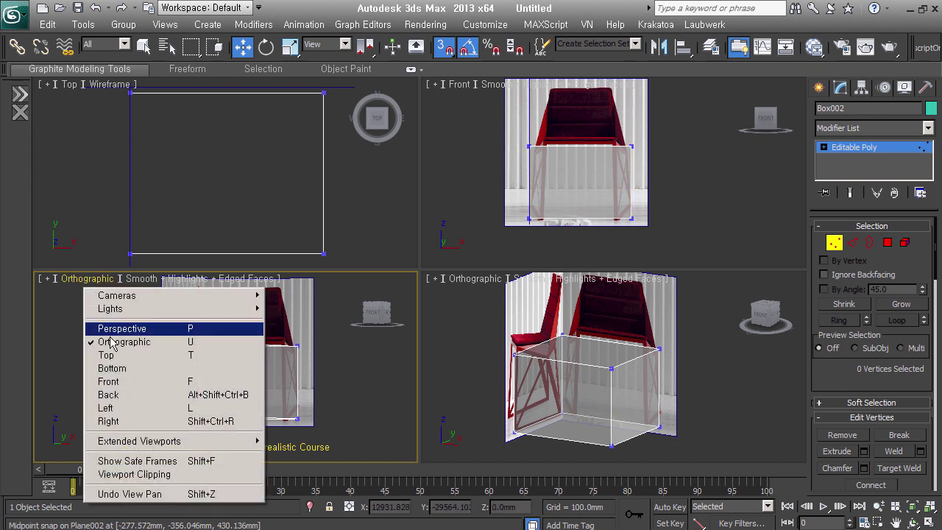
{"action": "left_click", "coordinate": [147, 421]}
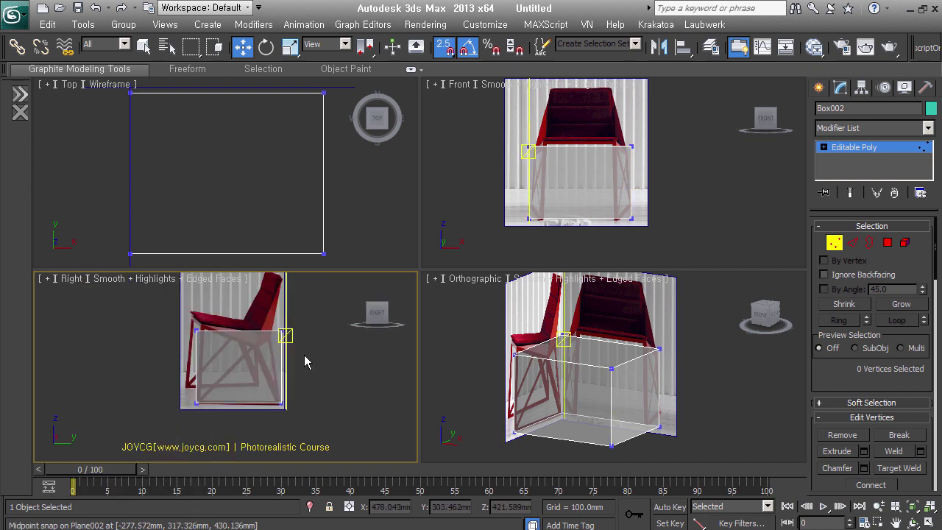
{"action": "scroll", "coordinate": [303, 364], "scroll_direction": "up", "scroll_amount": 2}
{"action": "middle_click_drag", "start_coordinate": [299, 384], "coordinate": [312, 370]}
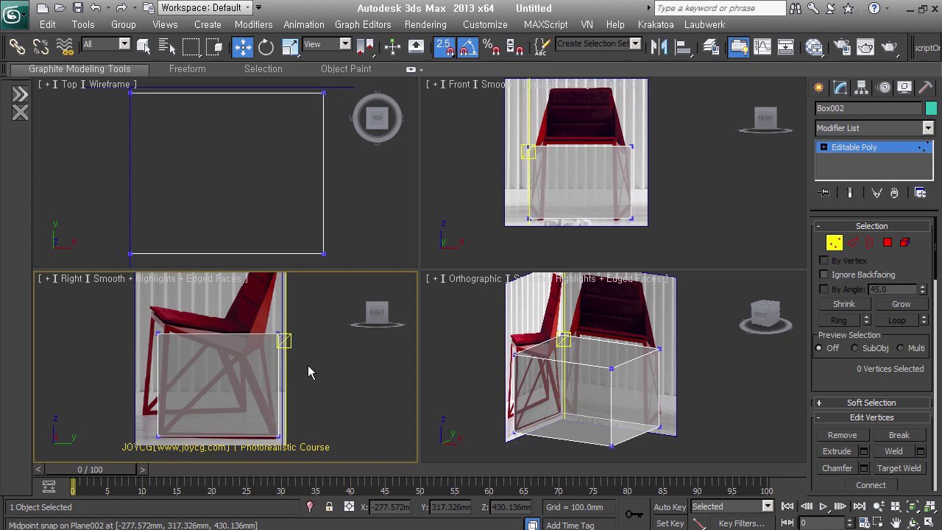
{"action": "key", "text": "s"}
{"action": "mouse_move", "coordinate": [153, 335]}
{"action": "left_mouse_down"}
{"action": "mouse_move", "coordinate": [199, 357]}
{"action": "mouse_move", "coordinate": [195, 326]}
{"action": "left_mouse_up"}
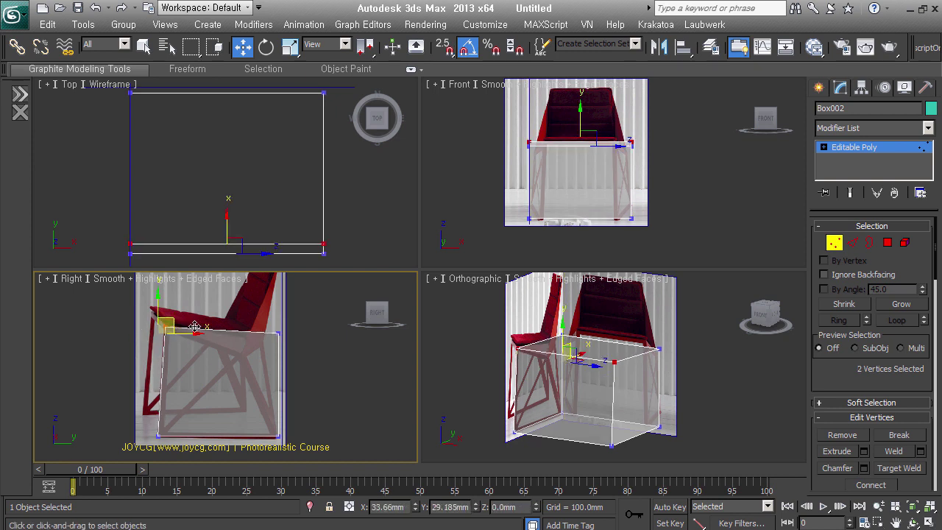
{"action": "mouse_move", "coordinate": [301, 324]}
{"action": "left_mouse_down"}
{"action": "mouse_move", "coordinate": [275, 362]}
{"action": "mouse_move", "coordinate": [294, 335]}
{"action": "mouse_move", "coordinate": [269, 341]}
{"action": "left_mouse_up"}
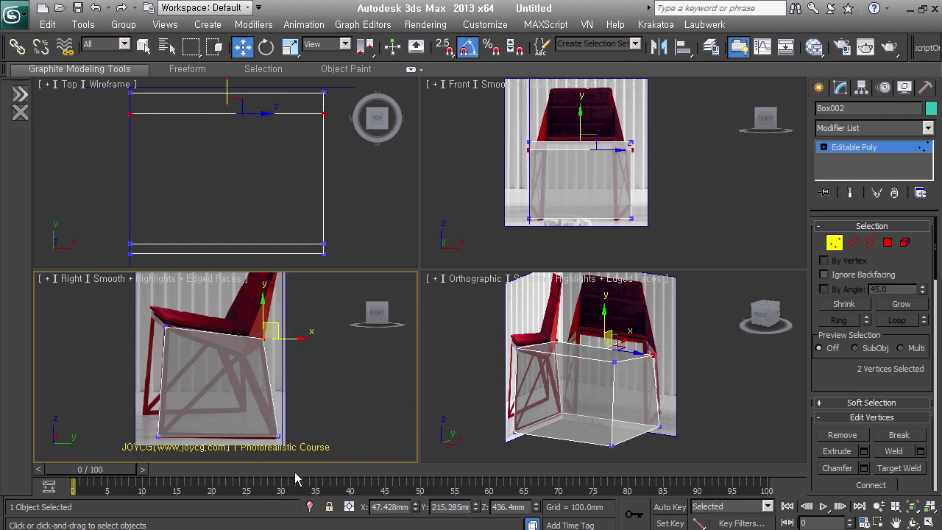
Move the top right and top left vertices inward in the Front view.
{"action": "scroll", "coordinate": [623, 189], "scroll_direction": "up", "scroll_amount": 2}
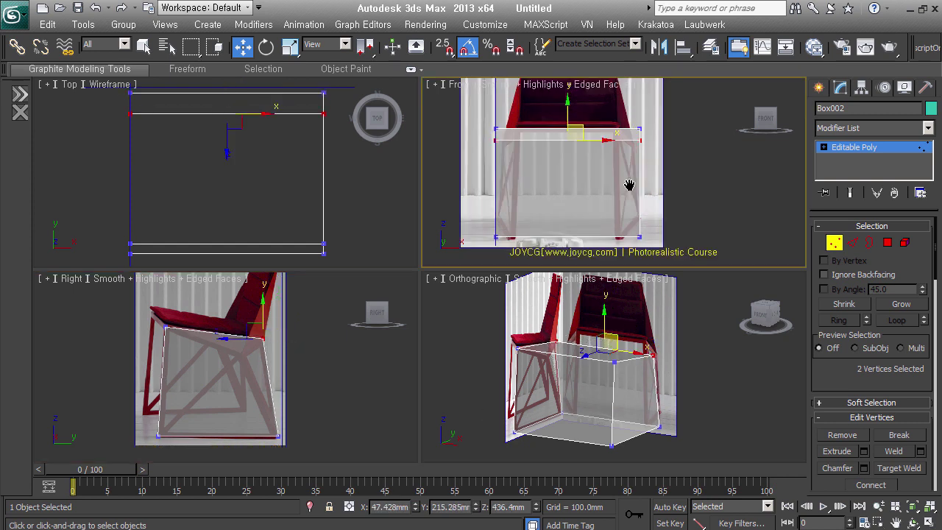
{"action": "middle_click_drag", "start_coordinate": [626, 185], "coordinate": [648, 193]}
{"action": "left_click_drag", "start_coordinate": [689, 141], "coordinate": [649, 166]}
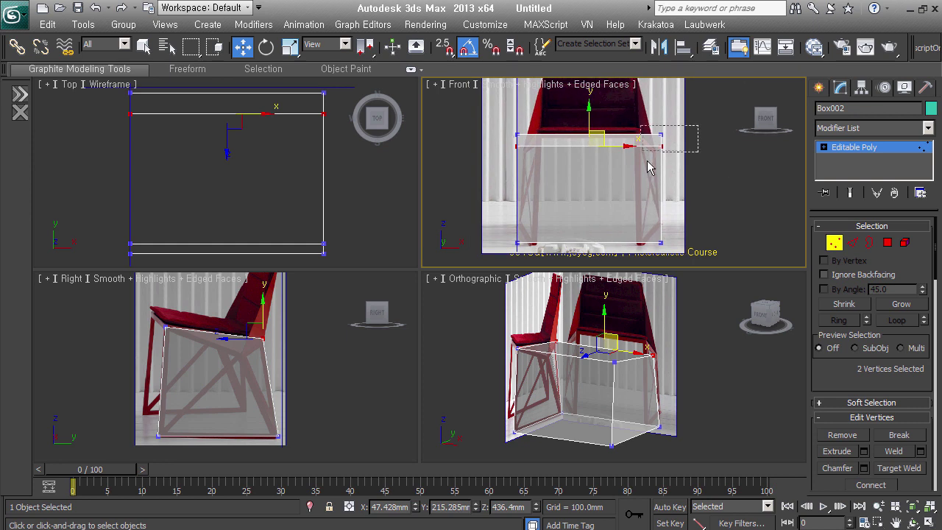
{"action": "left_click_drag", "start_coordinate": [701, 153], "coordinate": [694, 153]}
{"action": "mouse_move", "coordinate": [505, 123]}
{"action": "left_mouse_down"}
{"action": "mouse_move", "coordinate": [537, 157]}
{"action": "mouse_move", "coordinate": [558, 152]}
{"action": "left_mouse_up"}
{"action": "left_click", "coordinate": [706, 189]}
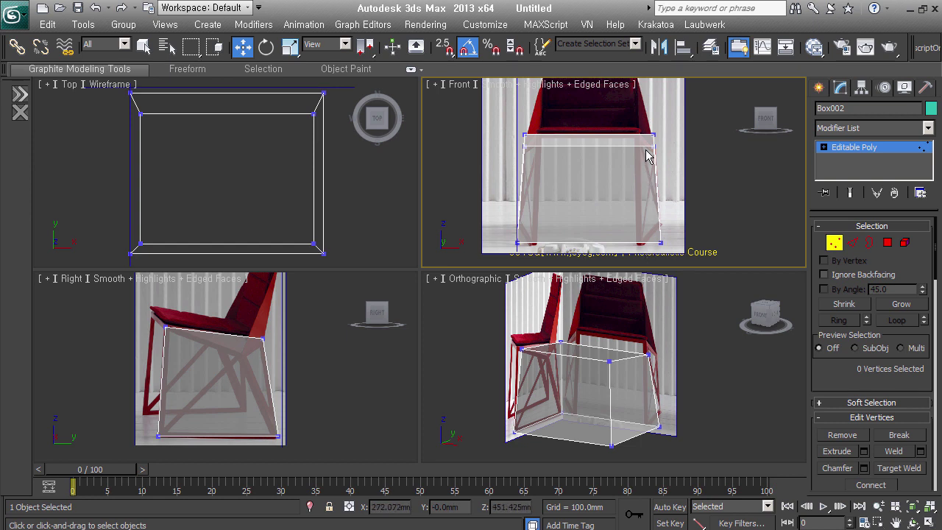
Scale Box002's front face to 76% along X, then exit Polygon mode.
{"action": "left_click", "coordinate": [887, 242]}
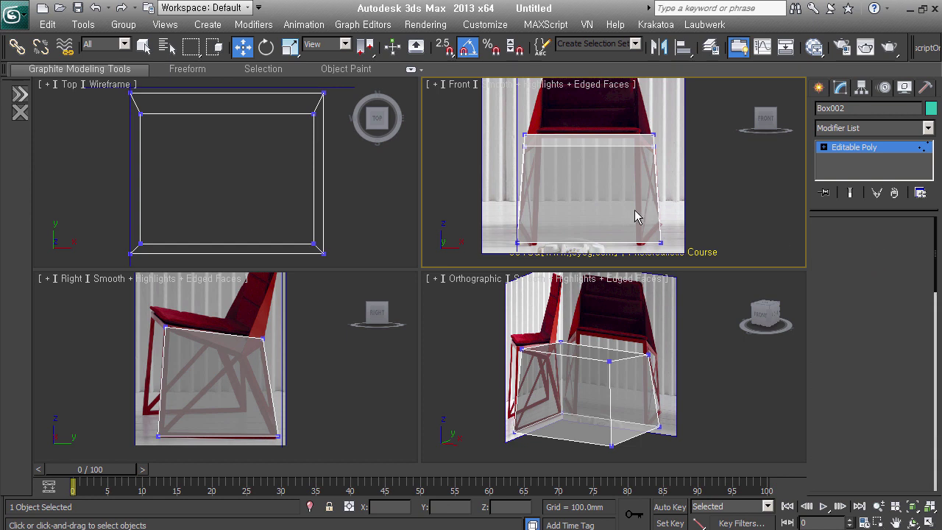
{"action": "left_click", "coordinate": [637, 217]}
{"action": "right_click", "coordinate": [593, 214]}
{"action": "left_click", "coordinate": [624, 225]}
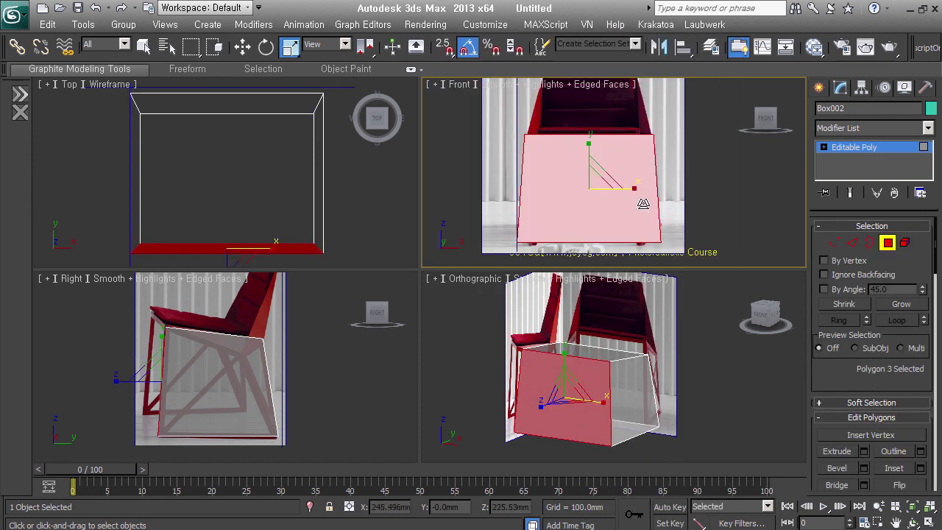
{"action": "key", "text": "F2"}
{"action": "key", "text": "F2"}
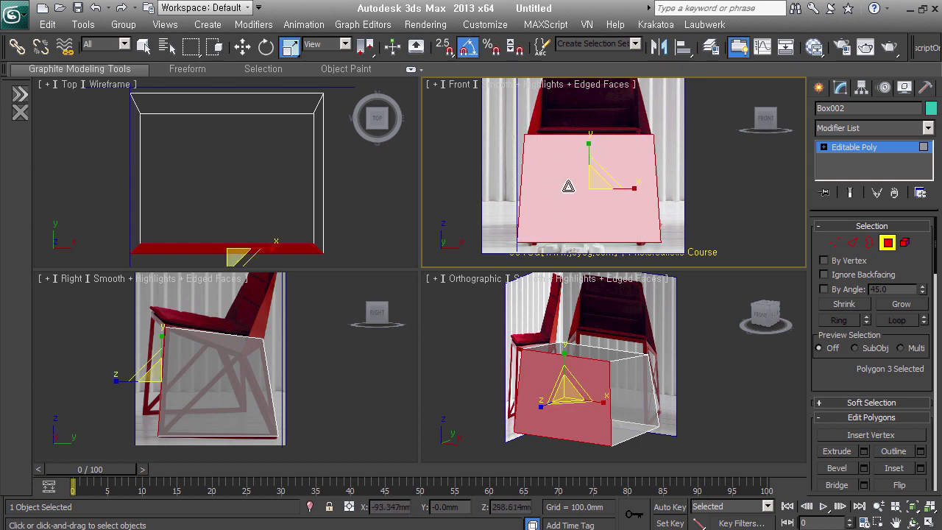
{"action": "key", "text": "F2"}
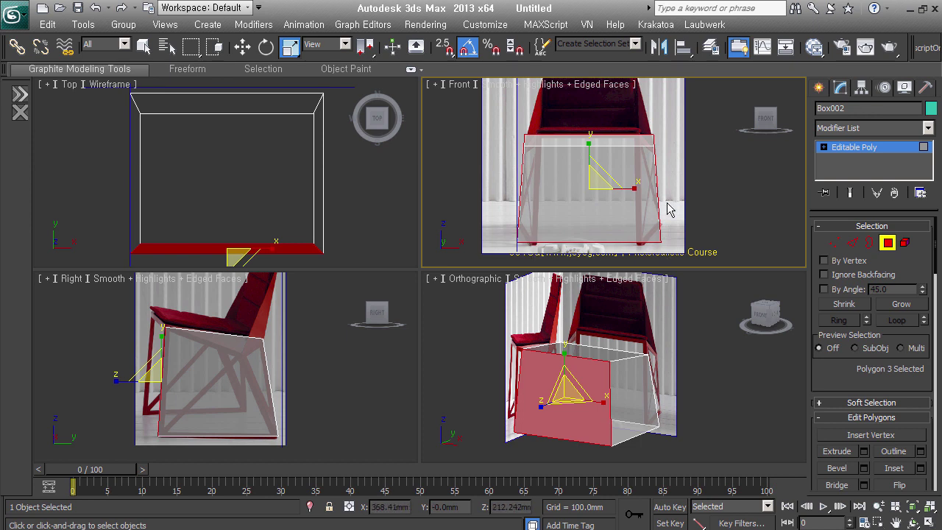
{"action": "left_click_drag", "start_coordinate": [641, 204], "coordinate": [625, 207]}
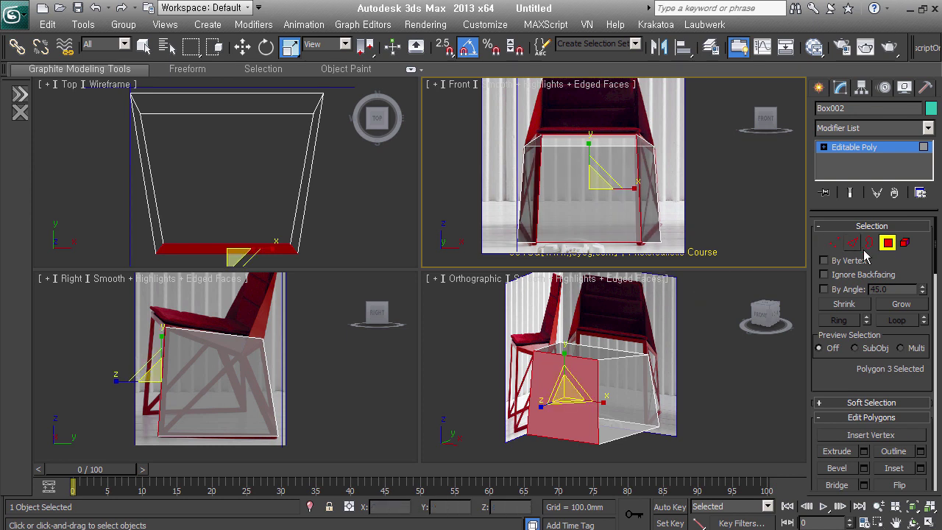
{"action": "left_click", "coordinate": [888, 242]}
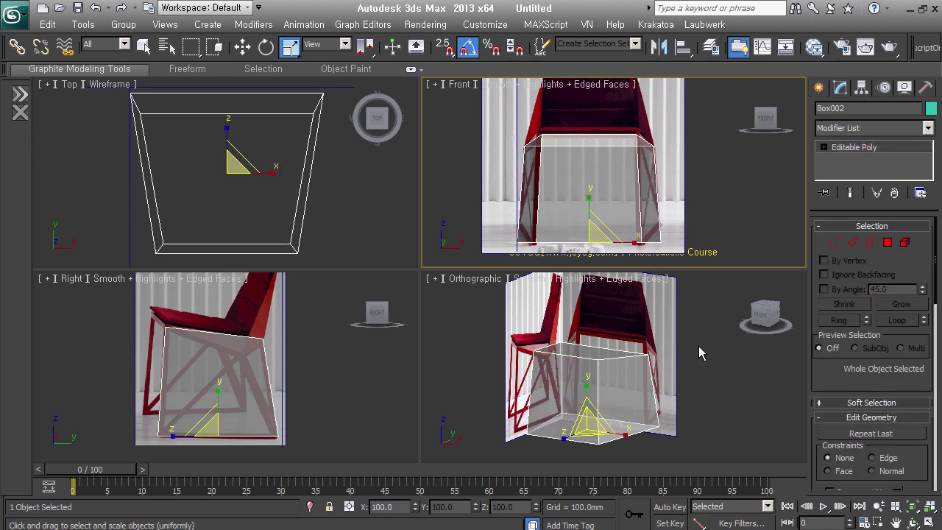
{"action": "scroll", "coordinate": [243, 221], "scroll_direction": "down", "scroll_amount": 5}
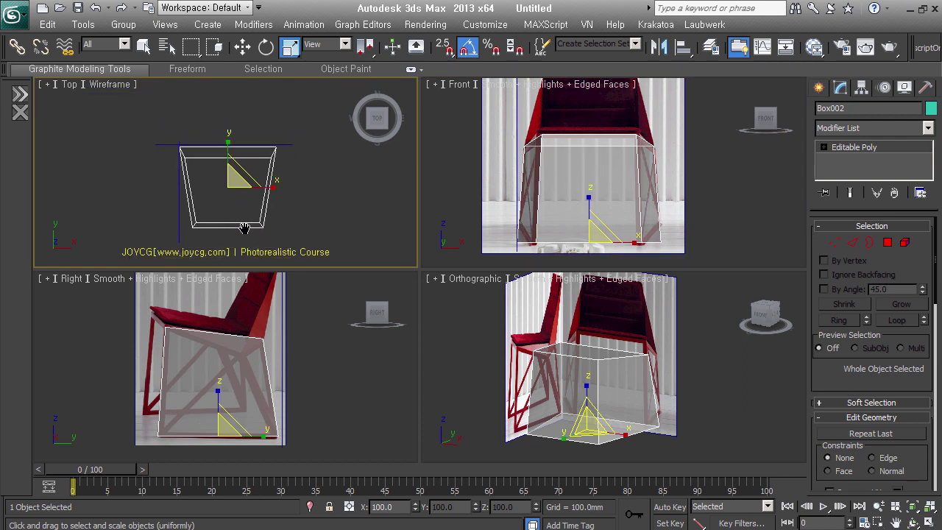
{"action": "mouse_move", "coordinate": [664, 392]}
{"action": "middle_mouse_down", "text": "alt"}
{"action": "mouse_move", "coordinate": [591, 374]}
{"action": "mouse_move", "coordinate": [711, 375]}
{"action": "mouse_move", "coordinate": [696, 379]}
{"action": "middle_mouse_up", "text": "alt"}
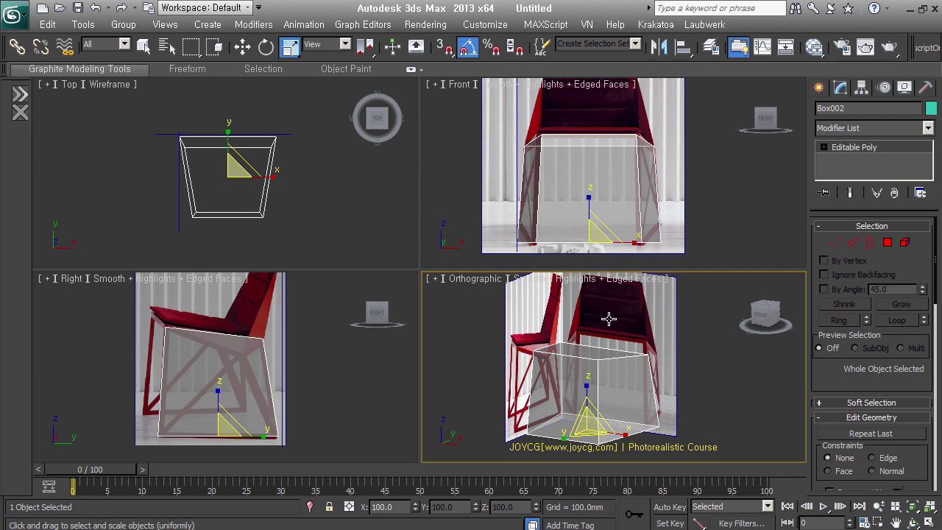
{"action": "scroll", "coordinate": [573, 242], "scroll_direction": "up", "scroll_amount": 2}
{"action": "middle_click_drag", "start_coordinate": [573, 242], "coordinate": [574, 242]}
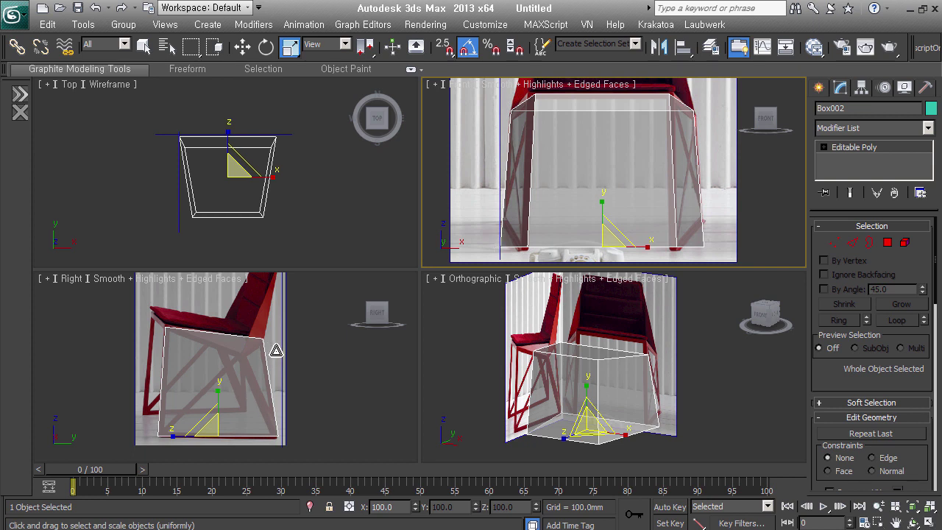
{"action": "scroll", "coordinate": [540, 157], "scroll_direction": "up", "scroll_amount": 1}
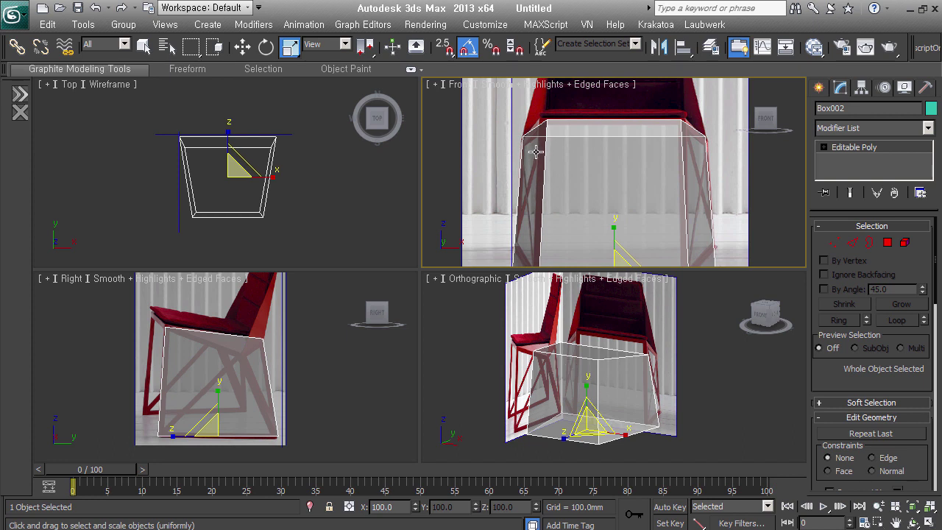
Select Box002's two top front vertices and pull them inward.
{"action": "key", "text": "1"}
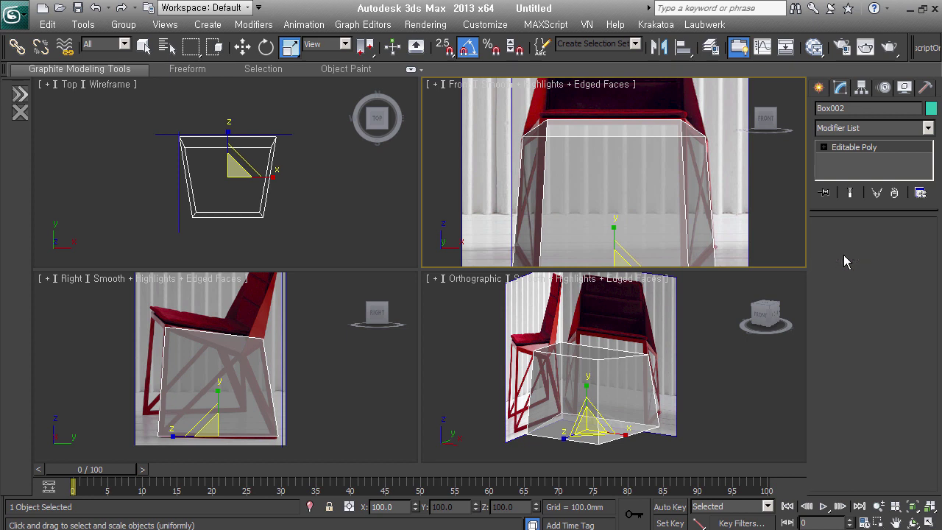
{"action": "left_click_drag", "start_coordinate": [534, 153], "coordinate": [540, 164]}
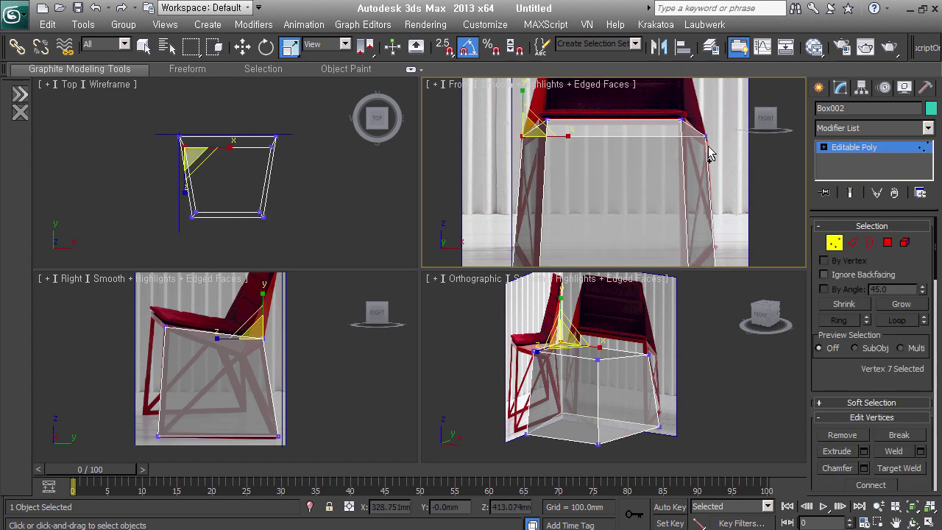
{"action": "left_click_drag", "start_coordinate": [728, 125], "coordinate": [709, 155], "text": "ctrl"}
{"action": "left_click_drag", "start_coordinate": [660, 137], "coordinate": [649, 150]}
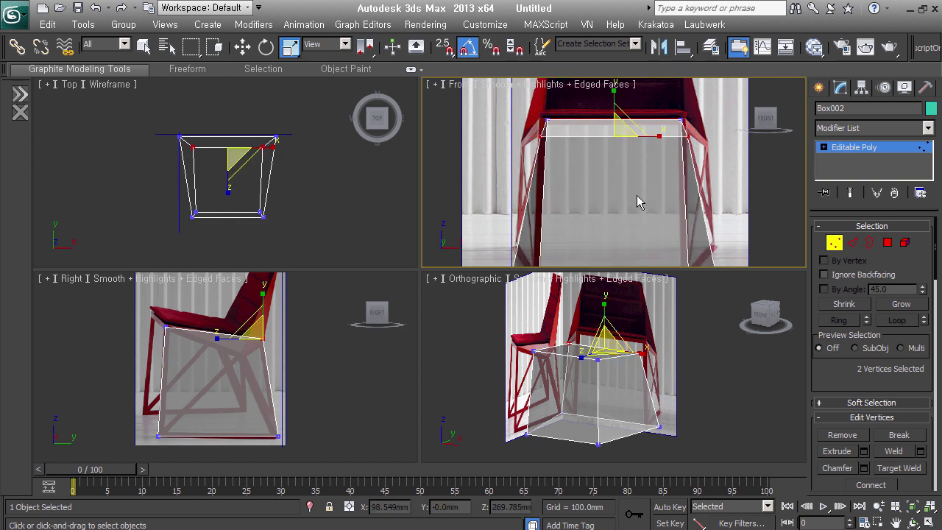
Switch to Polygon mode and select the box's front face.
{"action": "middle_click_drag", "start_coordinate": [637, 199], "coordinate": [624, 172]}
{"action": "left_click", "coordinate": [887, 242]}
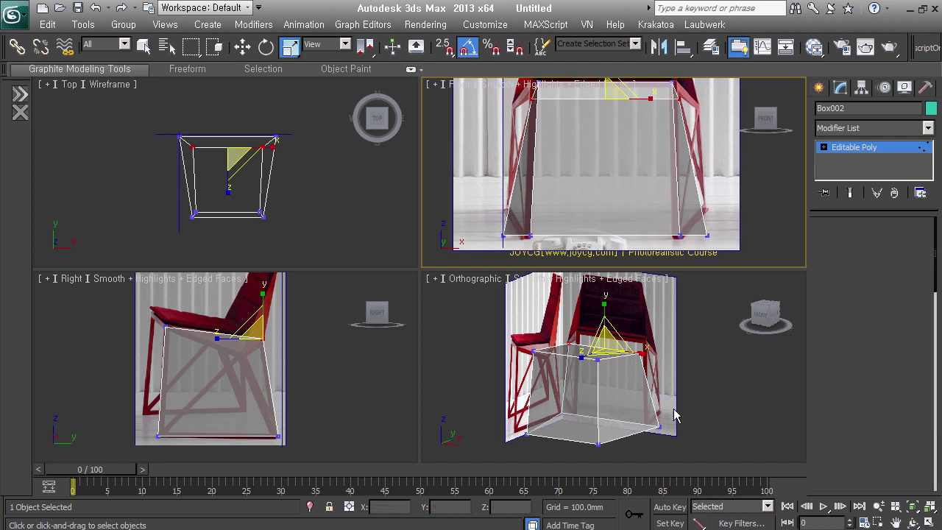
{"action": "left_click", "coordinate": [563, 408]}
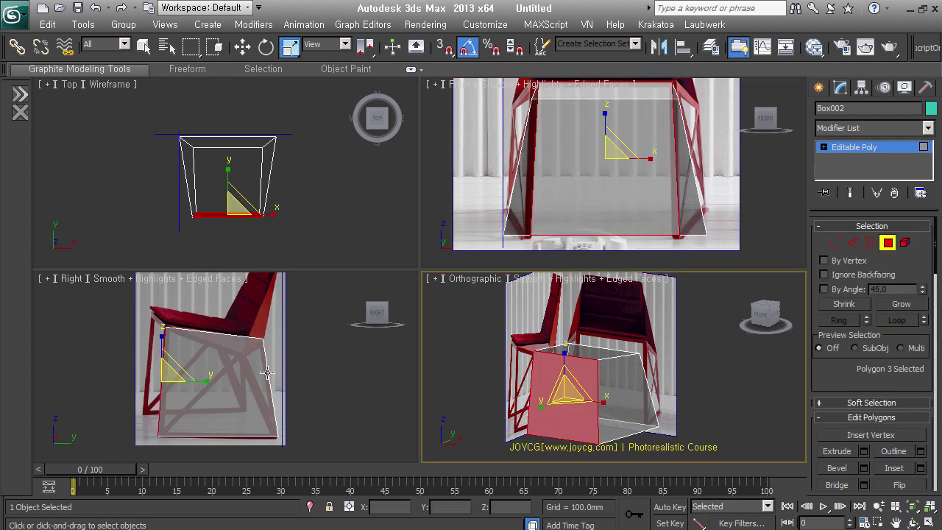
Select both of the box's side faces, replacing the front face selection.
{"action": "middle_click_drag", "start_coordinate": [265, 375], "coordinate": [332, 356], "text": "alt"}
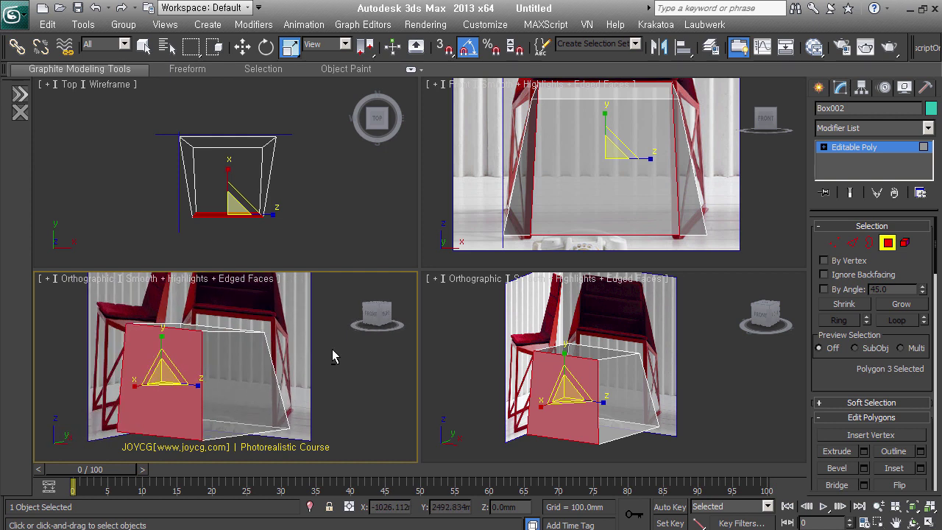
{"action": "key", "text": "shift+z"}
{"action": "left_click", "coordinate": [721, 198]}
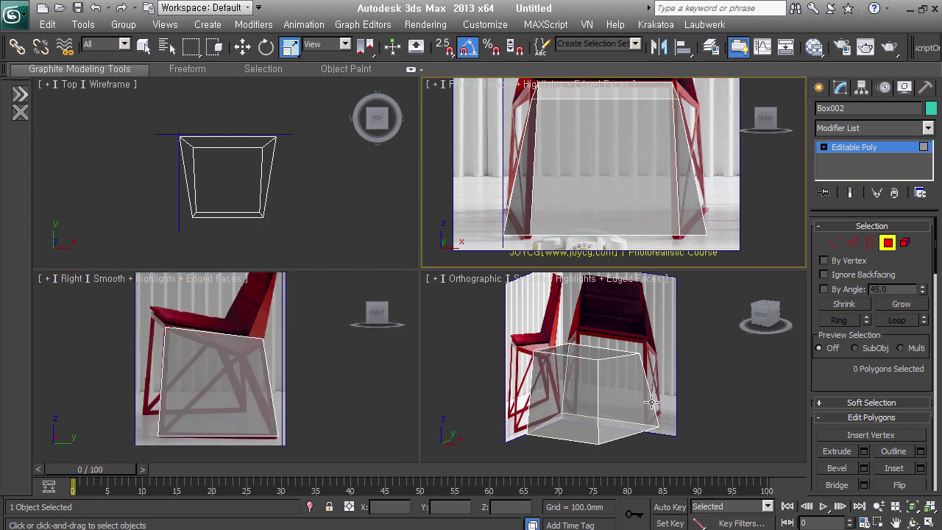
{"action": "left_click", "coordinate": [625, 397]}
{"action": "mouse_move", "coordinate": [626, 398]}
{"action": "middle_mouse_down", "text": "alt"}
{"action": "mouse_move", "coordinate": [554, 405]}
{"action": "mouse_move", "coordinate": [498, 353]}
{"action": "middle_mouse_up", "text": "alt"}
{"action": "left_click", "coordinate": [554, 404], "text": "ctrl"}
{"action": "scroll", "coordinate": [262, 382], "scroll_direction": "up", "scroll_amount": 2}
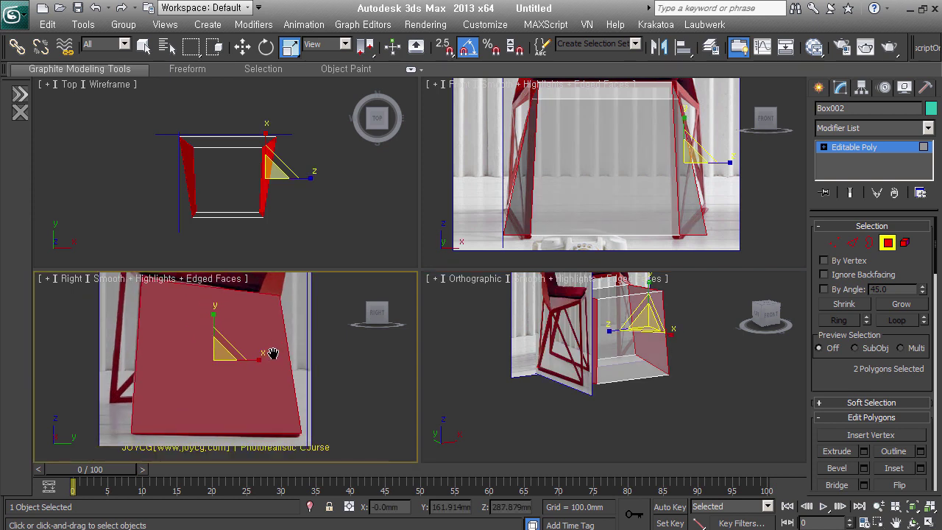
Inset the two side faces and collapse each inset to a single centre point.
{"action": "right_click", "coordinate": [224, 295]}
{"action": "left_click", "coordinate": [223, 287]}
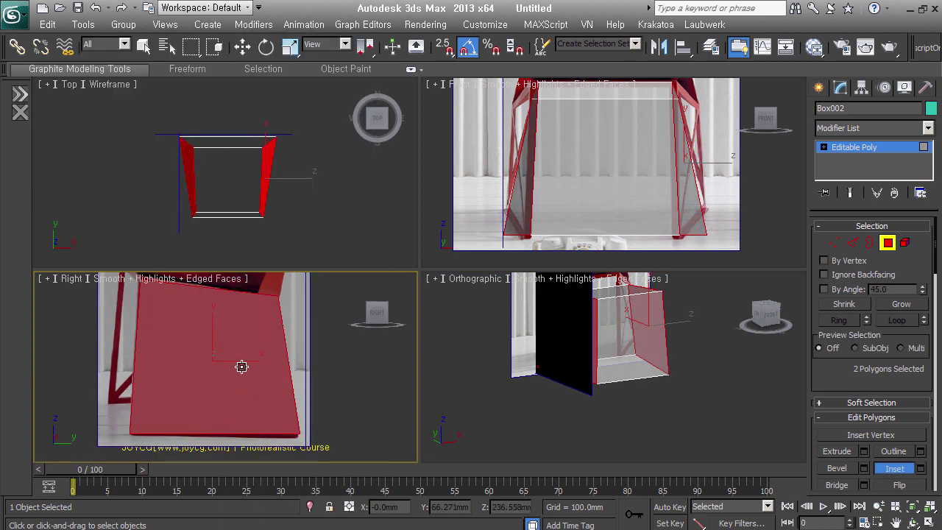
{"action": "left_click_drag", "start_coordinate": [242, 368], "coordinate": [241, 418]}
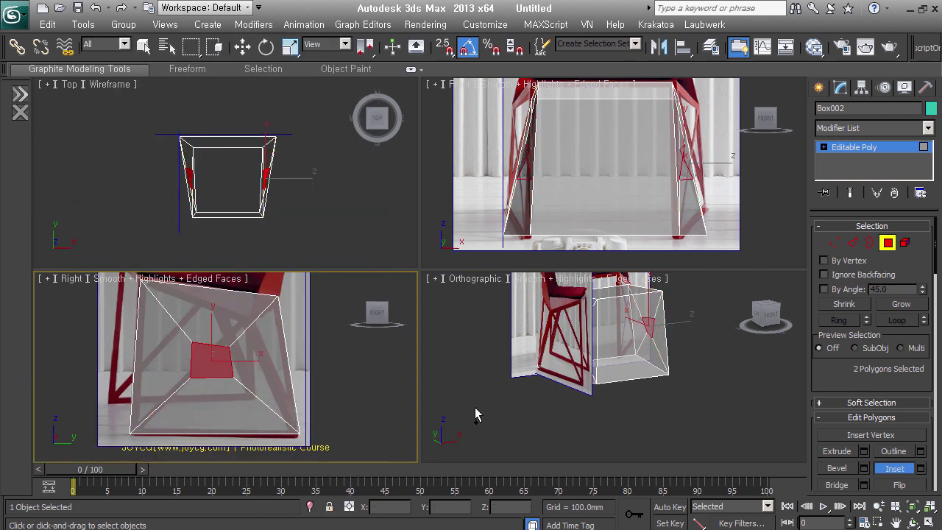
{"action": "mouse_move", "coordinate": [843, 390]}
{"action": "left_mouse_down"}
{"action": "mouse_move", "coordinate": [833, 252]}
{"action": "mouse_move", "coordinate": [868, 233]}
{"action": "left_mouse_up"}
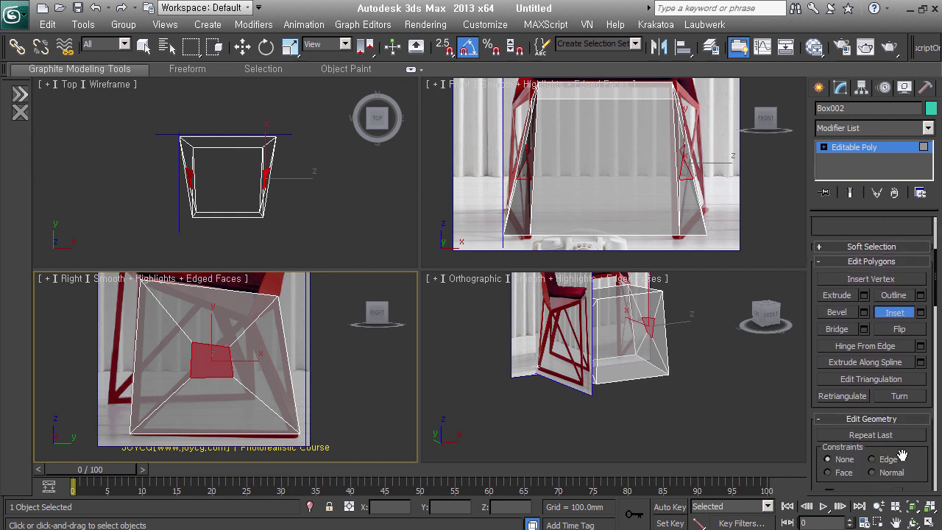
{"action": "scroll", "coordinate": [902, 456], "scroll_direction": "down", "scroll_amount": 2}
{"action": "scroll", "coordinate": [905, 442], "scroll_direction": "down", "scroll_amount": 2}
{"action": "left_click", "coordinate": [919, 391]}
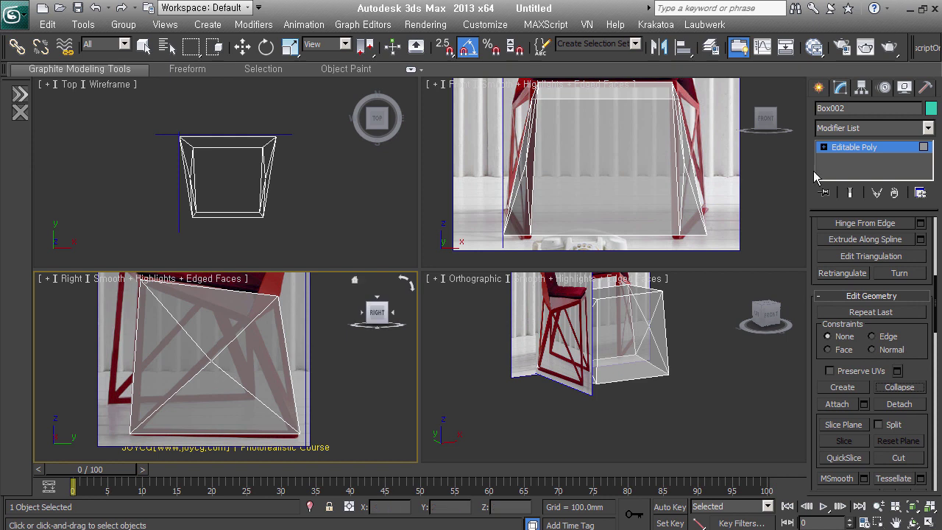
{"action": "left_click", "coordinate": [823, 148]}
{"action": "left_click", "coordinate": [850, 159]}
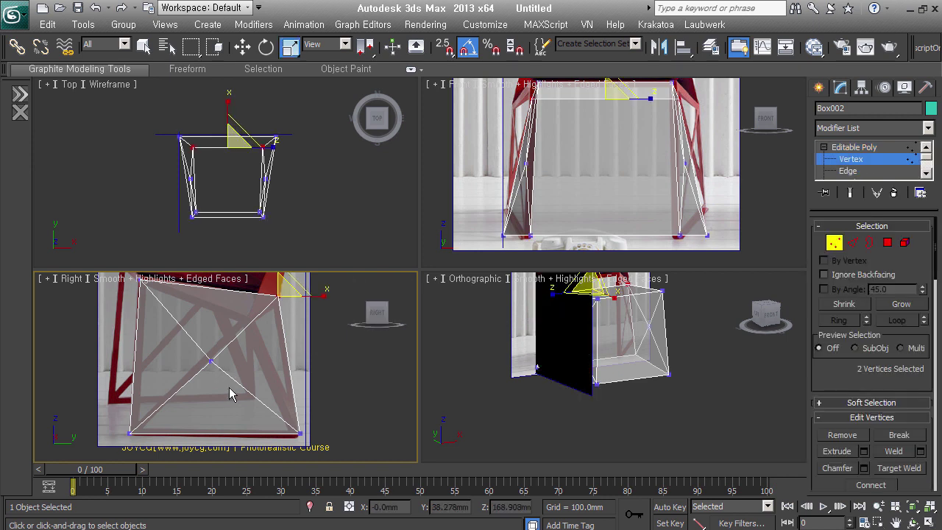
Move the selected top vertices to match the chair's frame in the side view.
{"action": "right_click", "coordinate": [195, 346]}
{"action": "left_click", "coordinate": [243, 218]}
{"action": "scroll", "coordinate": [247, 375], "scroll_direction": "down", "scroll_amount": 2}
{"action": "middle_click_drag", "start_coordinate": [250, 374], "coordinate": [243, 384]}
{"action": "left_click_drag", "start_coordinate": [232, 374], "coordinate": [260, 342]}
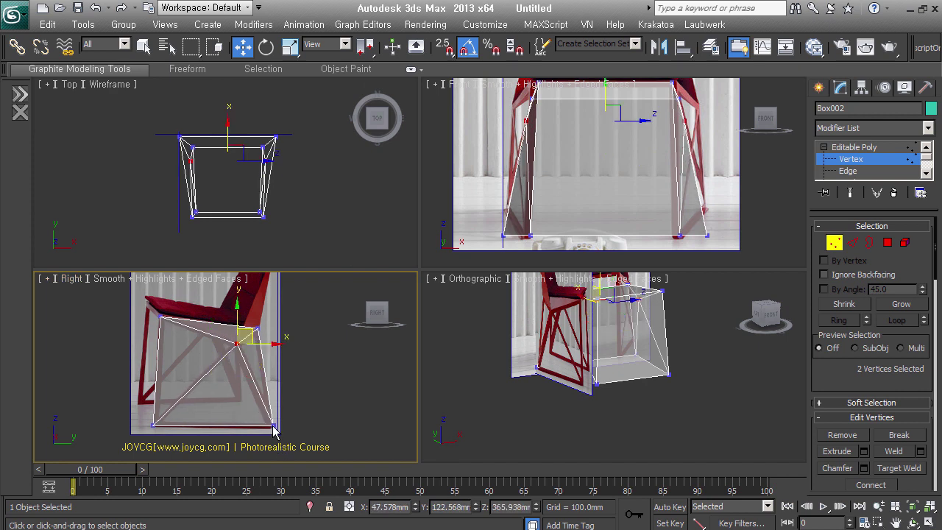
{"action": "scroll", "coordinate": [273, 432], "scroll_direction": "up", "scroll_amount": 3}
Select the bottom rear corner vertices and the collapsed side centre vertex.
{"action": "left_click_drag", "start_coordinate": [252, 415], "coordinate": [280, 441]}
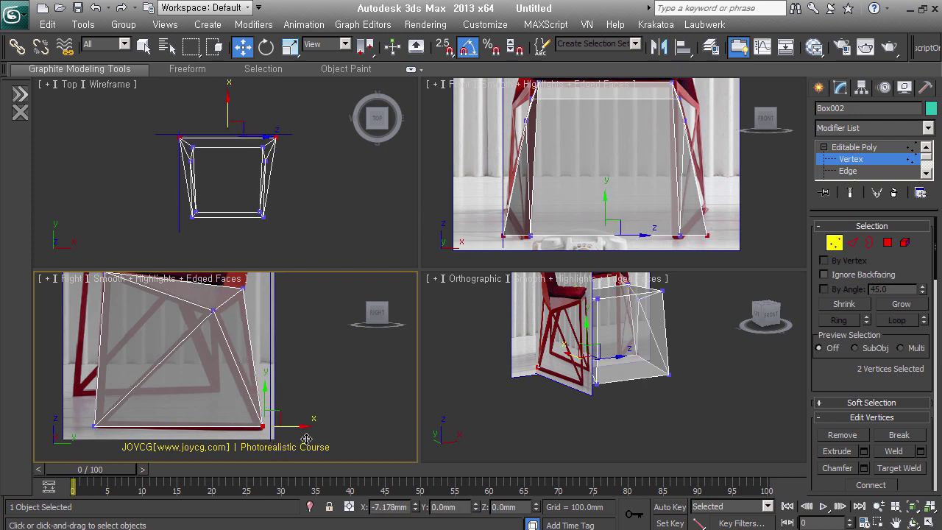
{"action": "left_click_drag", "start_coordinate": [224, 327], "coordinate": [205, 301]}
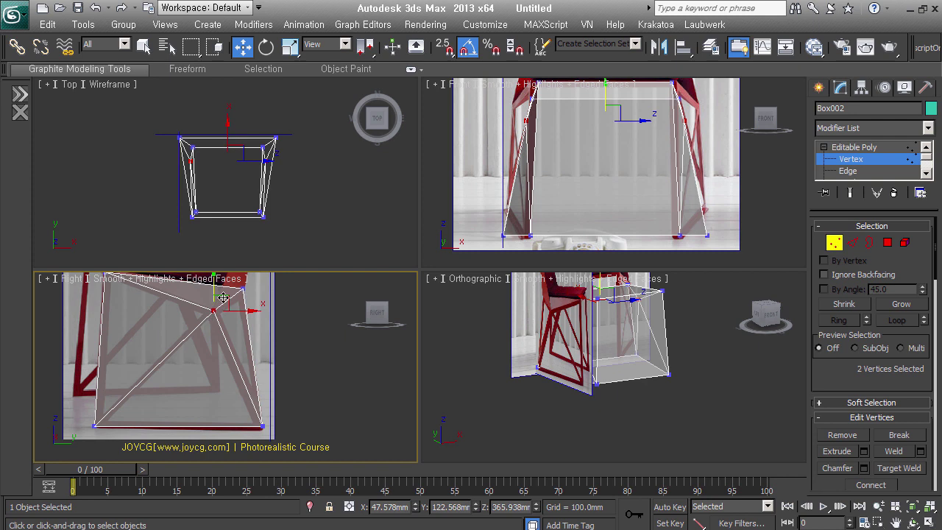
{"action": "left_click", "coordinate": [219, 294]}
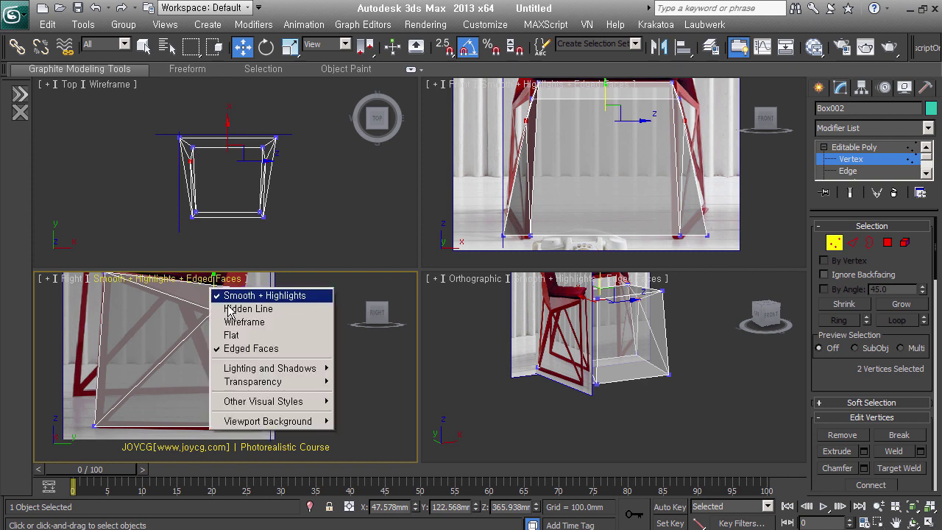
{"action": "key", "text": "Escape"}
{"action": "mouse_move", "coordinate": [181, 356]}
{"action": "middle_mouse_down"}
{"action": "mouse_move", "coordinate": [242, 336]}
{"action": "mouse_move", "coordinate": [247, 352]}
{"action": "middle_mouse_up"}
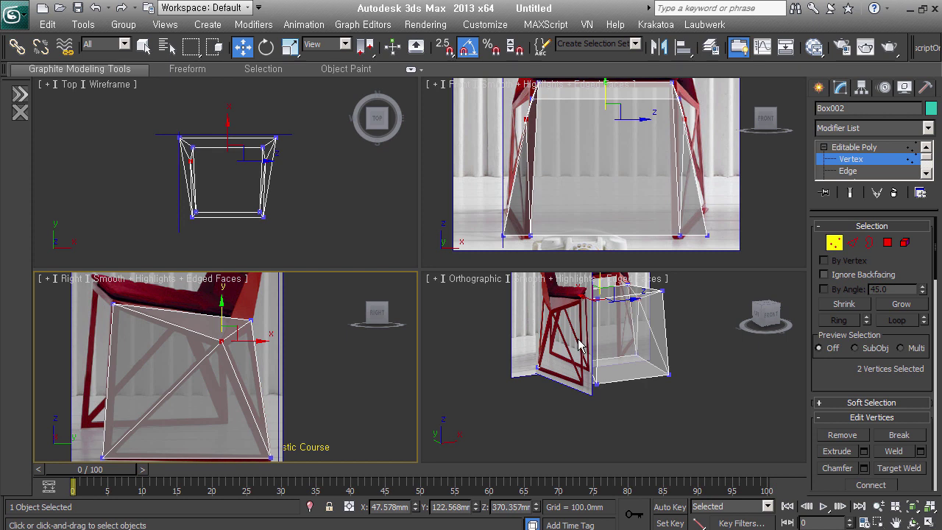
{"action": "scroll", "coordinate": [593, 129], "scroll_direction": "up", "scroll_amount": 2}
{"action": "middle_click_drag", "start_coordinate": [606, 151], "coordinate": [595, 174]}
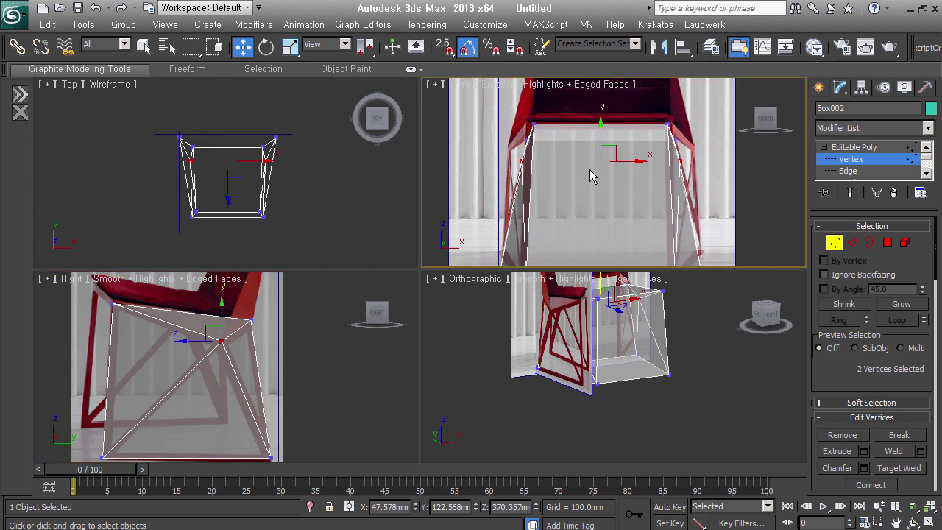
Scale the selected vertices to fit the chair's width in the Front view, then deselect.
{"action": "right_click", "coordinate": [598, 206]}
{"action": "left_click", "coordinate": [641, 249]}
{"action": "left_click_drag", "start_coordinate": [651, 168], "coordinate": [664, 170]}
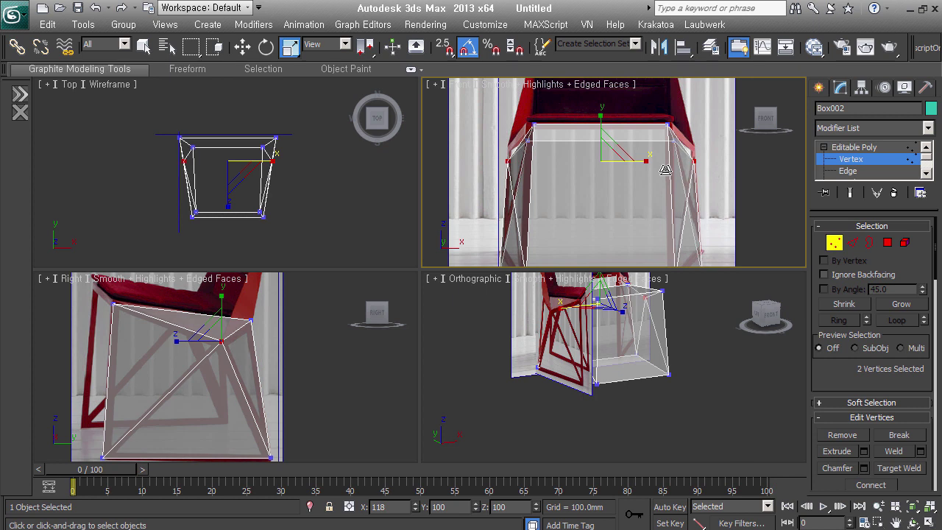
{"action": "right_click", "coordinate": [597, 206]}
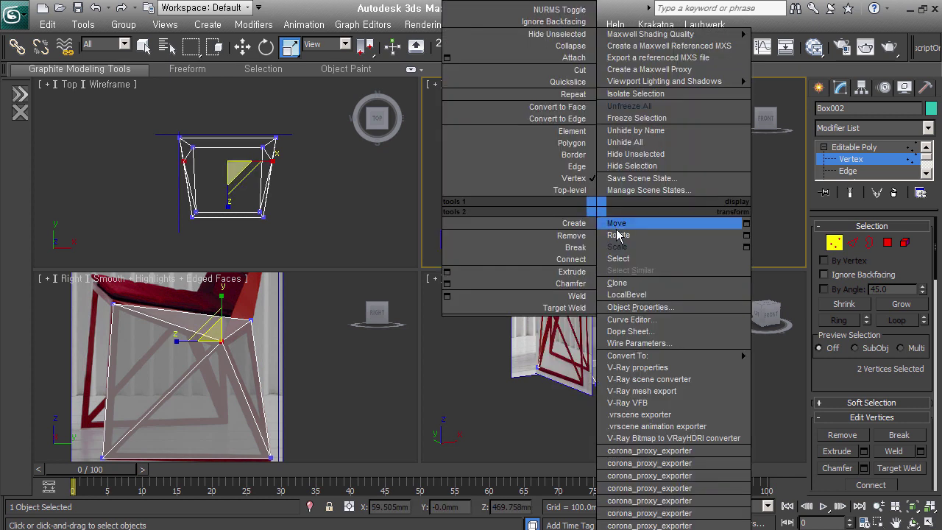
{"action": "left_click", "coordinate": [617, 225]}
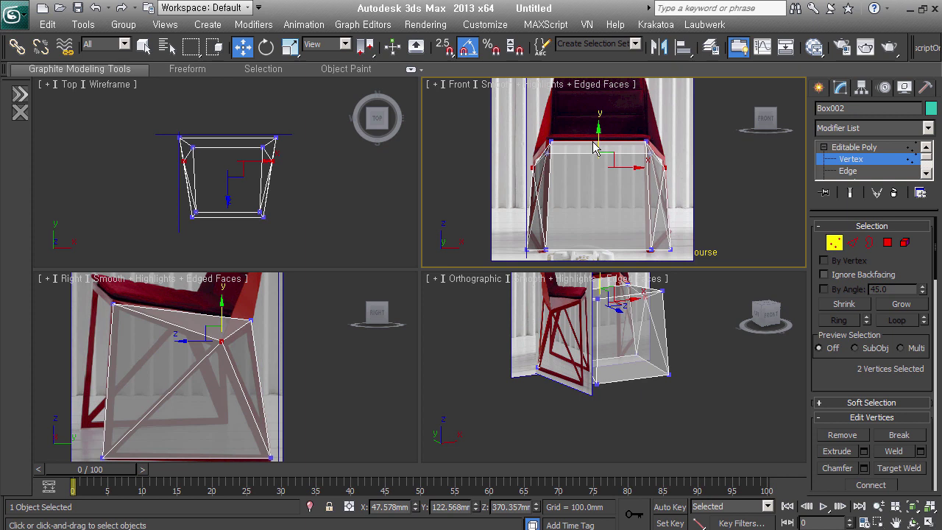
{"action": "left_click", "coordinate": [743, 186]}
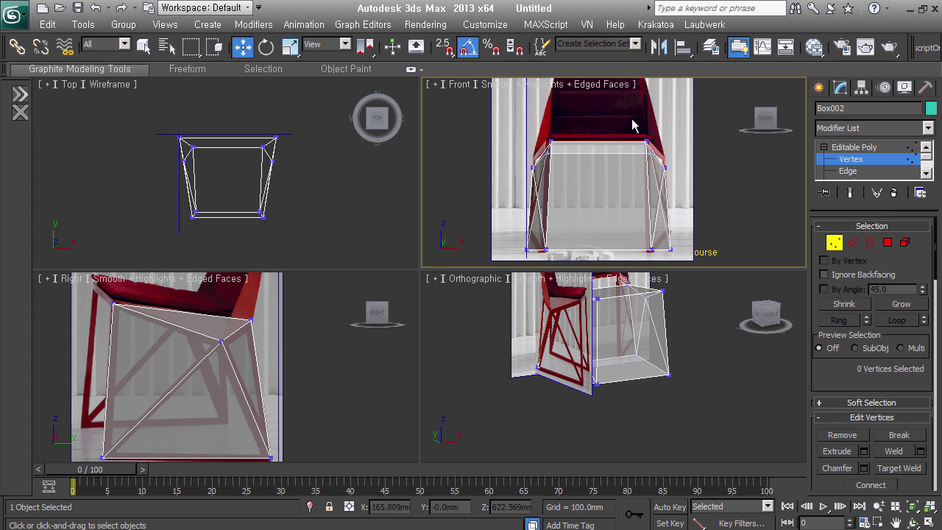
Nudge reference plane Plane001 slightly down, then reselect Box002 in Polygon mode.
{"action": "left_click", "coordinate": [834, 242]}
{"action": "left_click", "coordinate": [527, 236]}
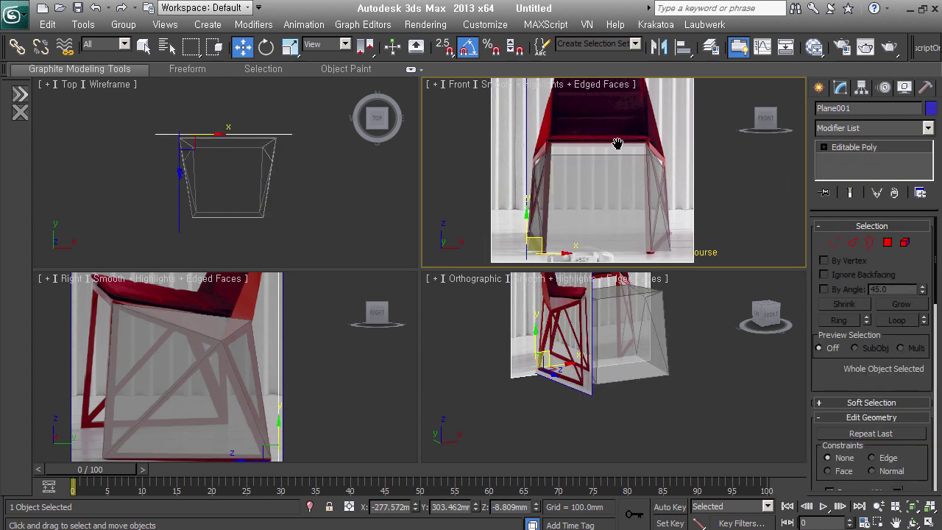
{"action": "left_click_drag", "start_coordinate": [527, 236], "coordinate": [534, 241]}
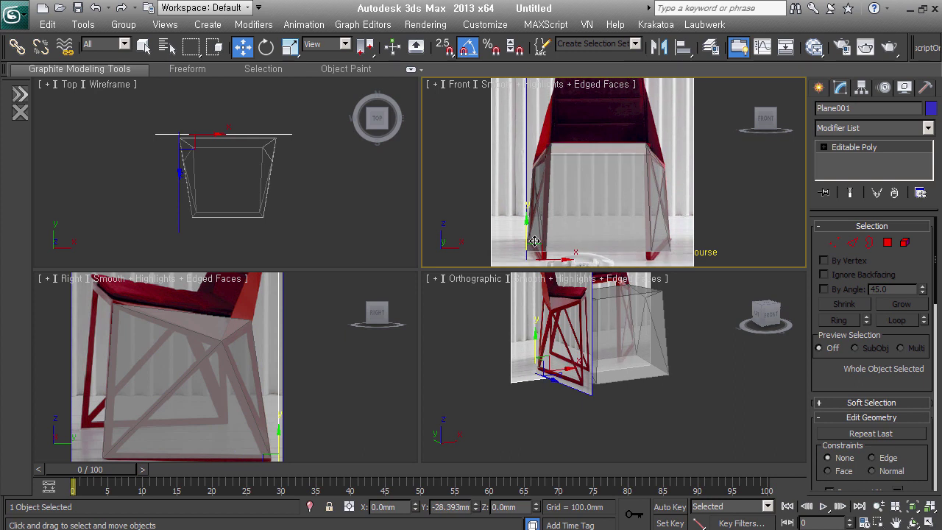
{"action": "left_click", "coordinate": [722, 240]}
{"action": "left_click", "coordinate": [666, 222]}
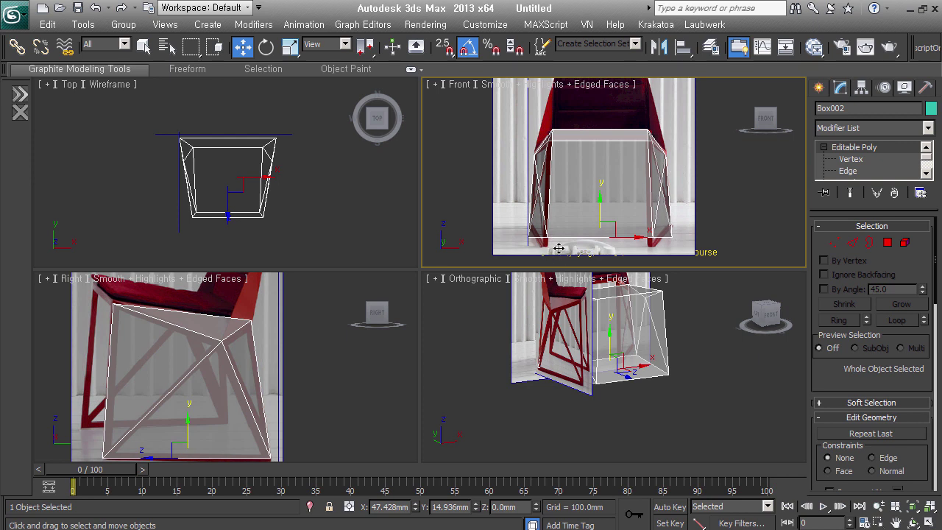
{"action": "scroll", "coordinate": [284, 373], "scroll_direction": "up", "scroll_amount": 1}
{"action": "scroll", "coordinate": [269, 340], "scroll_direction": "down", "scroll_amount": 3}
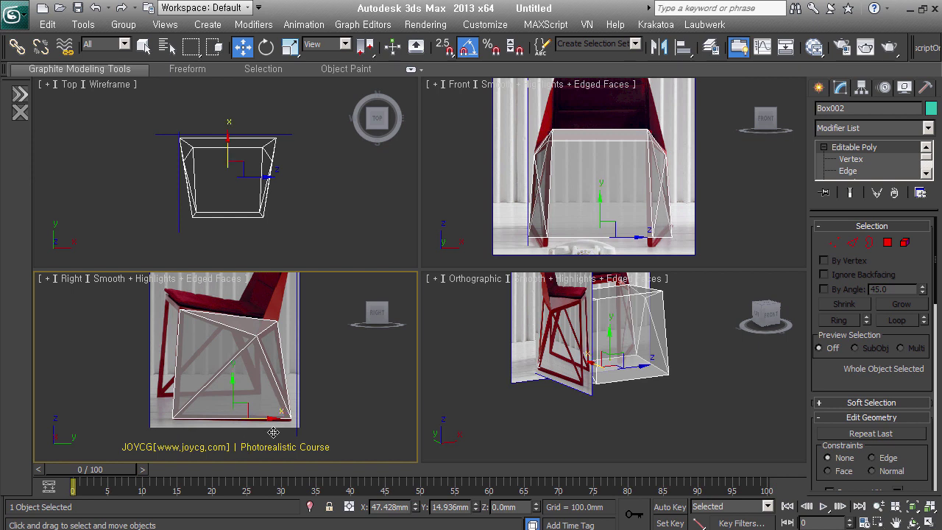
{"action": "scroll", "coordinate": [274, 412], "scroll_direction": "down", "scroll_amount": 2}
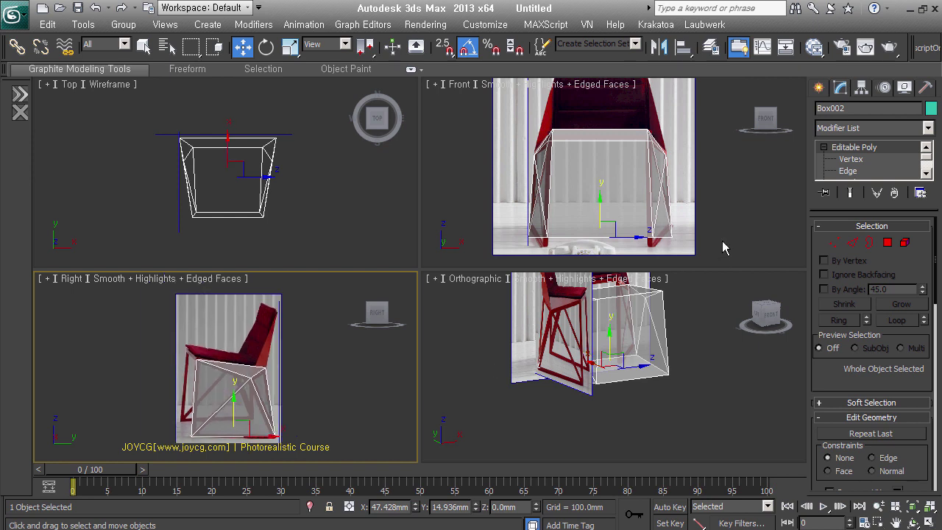
{"action": "left_click", "coordinate": [888, 243]}
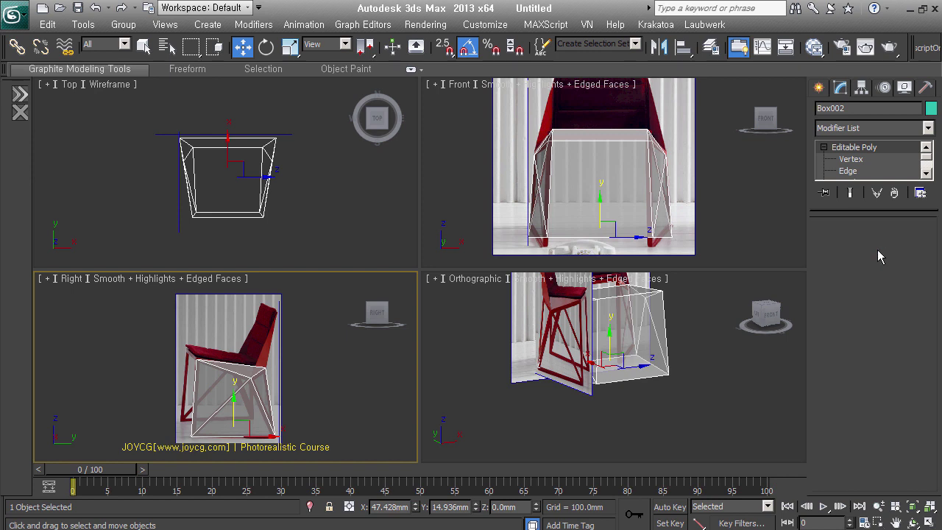
{"action": "middle_click_drag", "start_coordinate": [626, 265], "coordinate": [639, 250]}
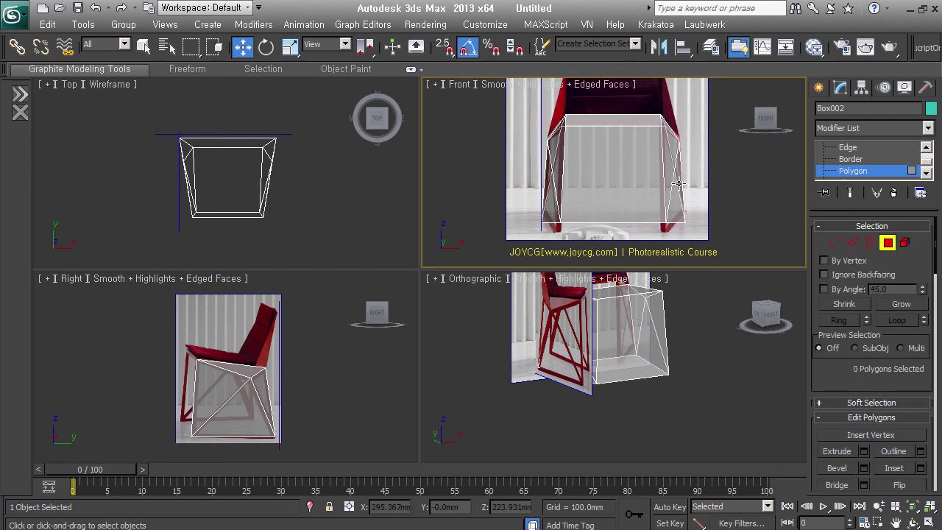
Select and delete three faces of the box.
{"action": "left_click", "coordinate": [617, 171]}
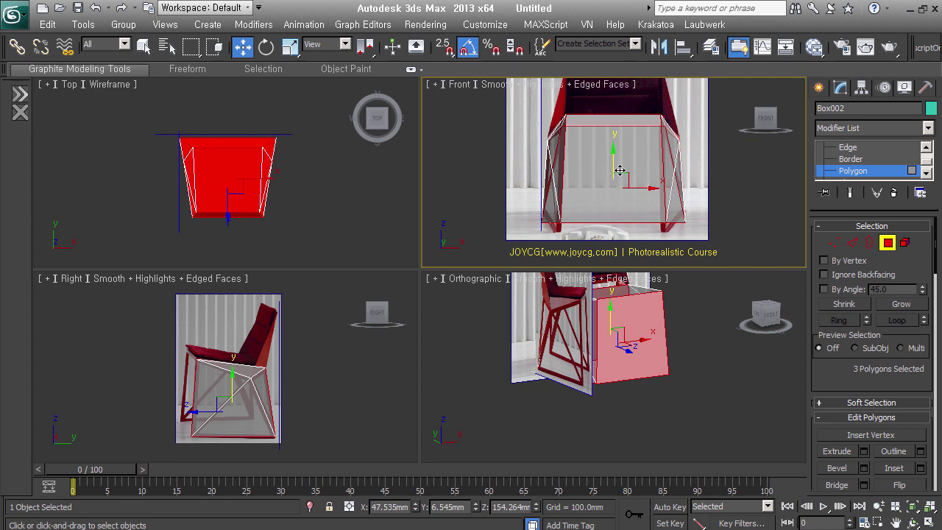
{"action": "key", "text": "ctrl+d"}
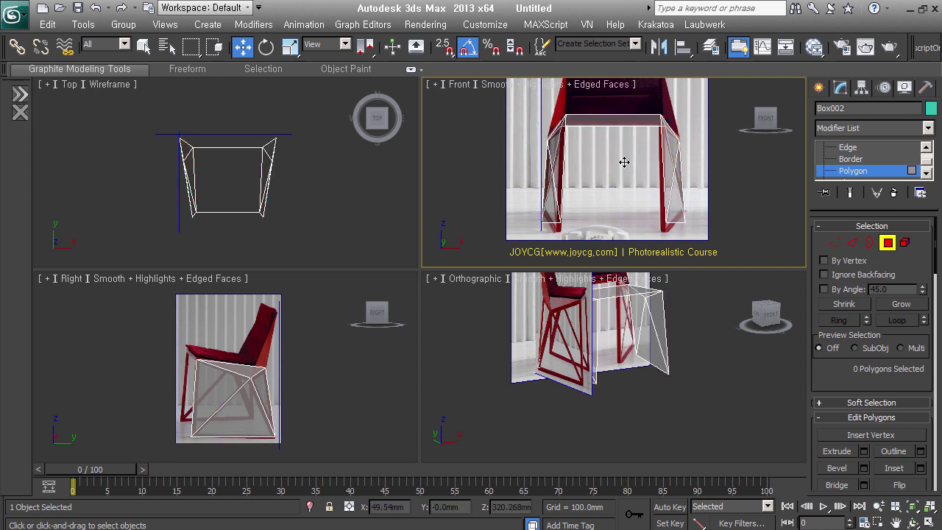
{"action": "mouse_move", "coordinate": [599, 423]}
{"action": "middle_mouse_down", "text": "alt"}
{"action": "mouse_move", "coordinate": [688, 392]}
{"action": "mouse_move", "coordinate": [567, 401]}
{"action": "middle_mouse_up", "text": "alt"}
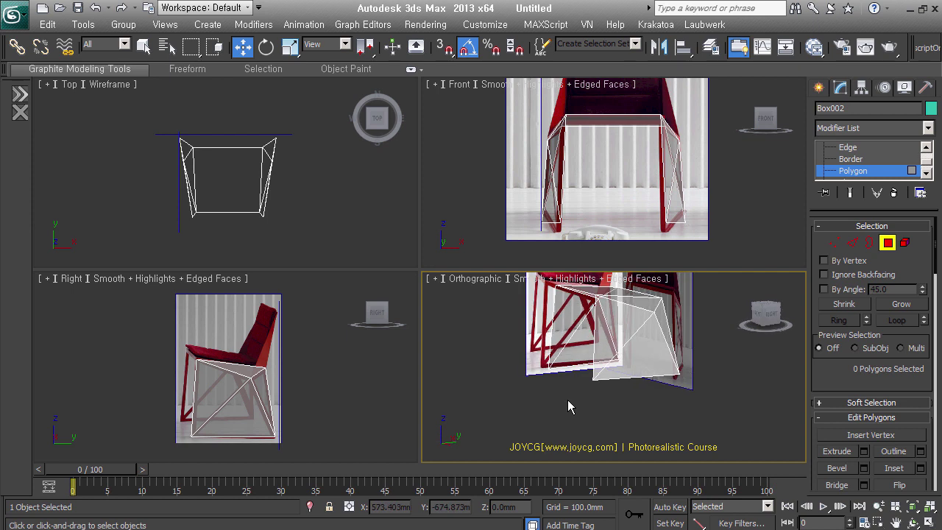
{"action": "middle_click_drag", "start_coordinate": [608, 341], "coordinate": [577, 354]}
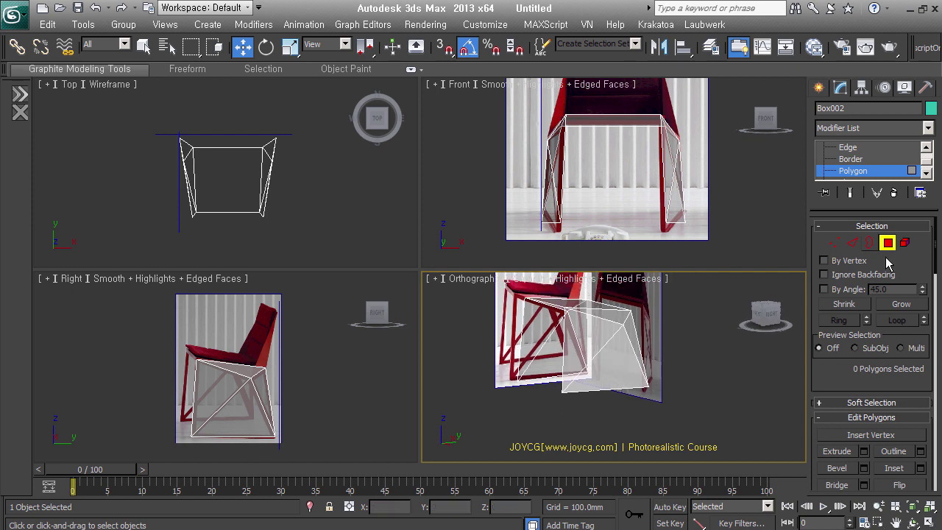
Ctrl+select the six side polygons of the base, orbiting to reach the hidden sides.
{"action": "left_click", "coordinate": [587, 359]}
{"action": "left_click", "coordinate": [624, 380], "text": "ctrl"}
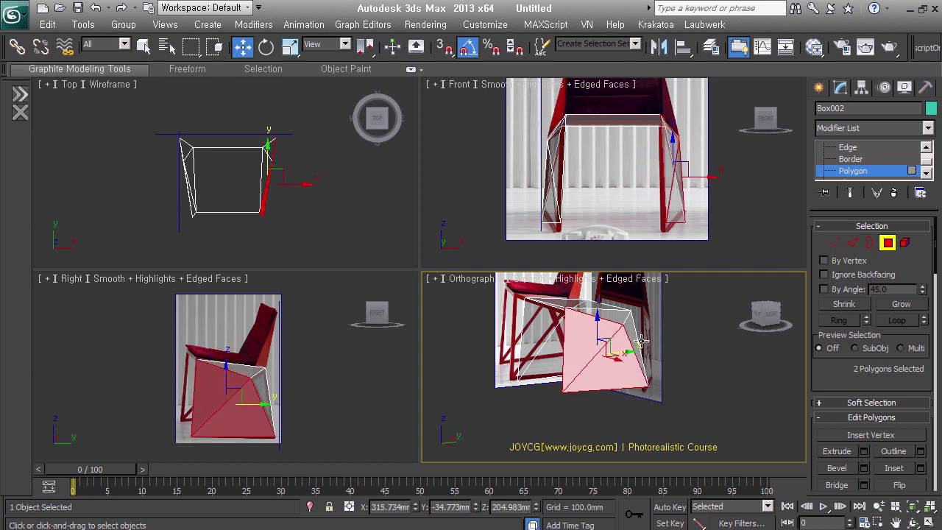
{"action": "left_click", "coordinate": [639, 343], "text": "ctrl"}
{"action": "middle_click_drag", "start_coordinate": [530, 378], "coordinate": [657, 373], "text": "alt"}
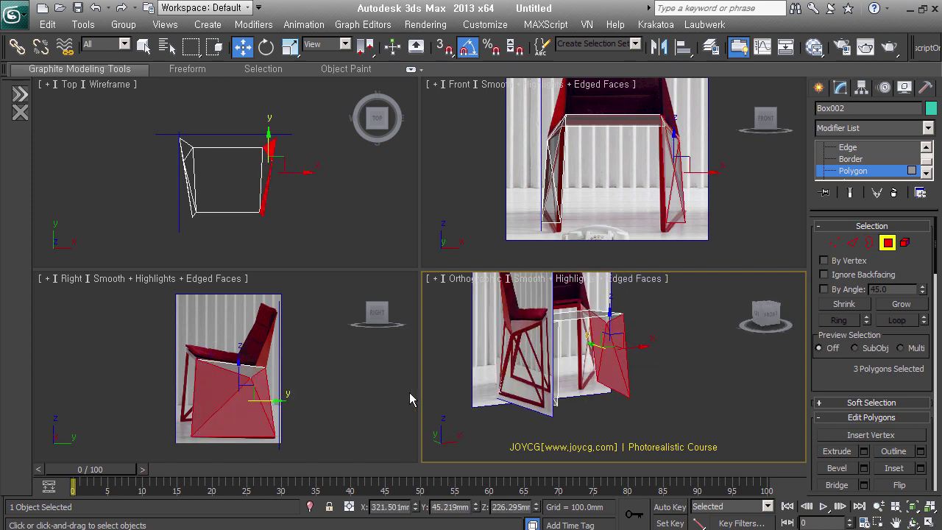
{"action": "middle_click_drag", "start_coordinate": [591, 368], "coordinate": [557, 376], "text": "alt"}
{"action": "left_click", "coordinate": [527, 359], "text": "ctrl"}
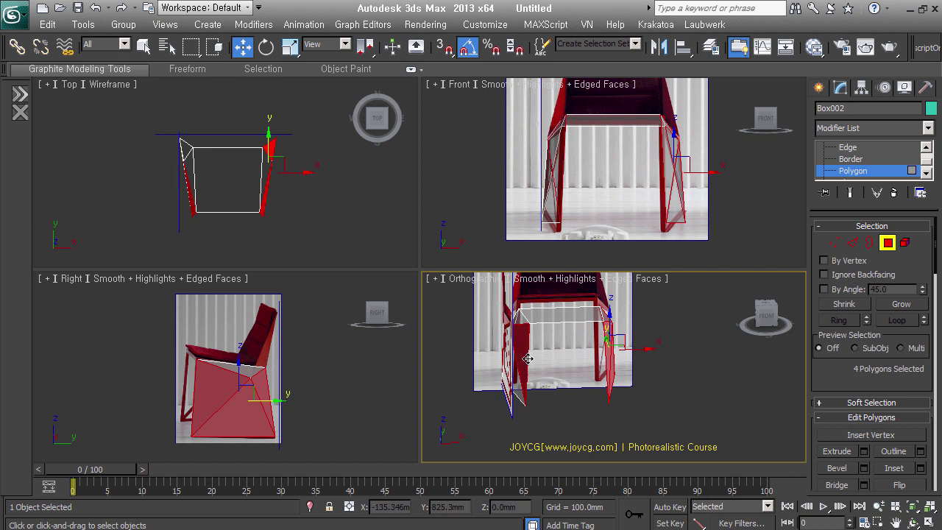
{"action": "left_click", "coordinate": [523, 382], "text": "ctrl"}
{"action": "mouse_move", "coordinate": [177, 177]}
{"action": "middle_mouse_down", "text": "alt"}
{"action": "mouse_move", "coordinate": [204, 201]}
{"action": "mouse_move", "coordinate": [275, 152]}
{"action": "middle_mouse_up", "text": "alt"}
{"action": "left_click", "coordinate": [206, 205], "text": "ctrl"}
{"action": "mouse_move", "coordinate": [532, 437]}
{"action": "middle_mouse_down", "text": "alt"}
{"action": "mouse_move", "coordinate": [507, 421]}
{"action": "mouse_move", "coordinate": [410, 405]}
{"action": "mouse_move", "coordinate": [582, 406]}
{"action": "mouse_move", "coordinate": [580, 394]}
{"action": "middle_mouse_up", "text": "alt"}
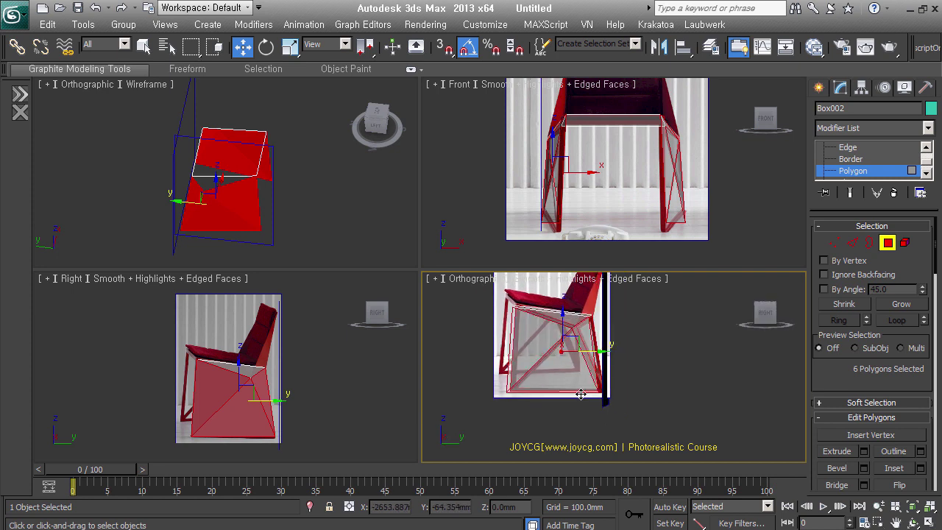
{"action": "scroll", "coordinate": [570, 361], "scroll_direction": "up", "scroll_amount": 3}
{"action": "scroll", "coordinate": [570, 364], "scroll_direction": "up", "scroll_amount": 3}
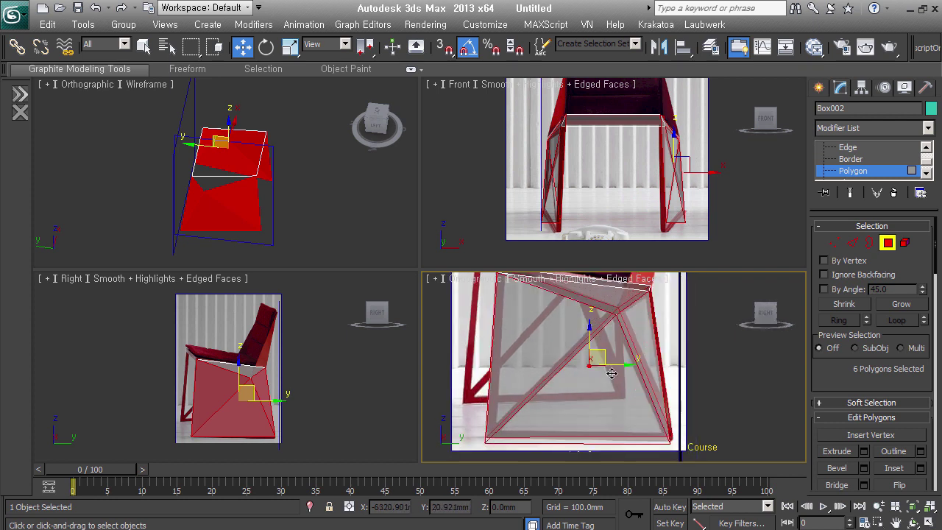
{"action": "mouse_move", "coordinate": [206, 390]}
{"action": "middle_mouse_down"}
{"action": "mouse_move", "coordinate": [193, 391]}
{"action": "mouse_move", "coordinate": [198, 406]}
{"action": "mouse_move", "coordinate": [216, 347]}
{"action": "middle_mouse_up"}
{"action": "scroll", "coordinate": [202, 410], "scroll_direction": "up", "scroll_amount": 3}
{"action": "scroll", "coordinate": [207, 414], "scroll_direction": "up", "scroll_amount": 3}
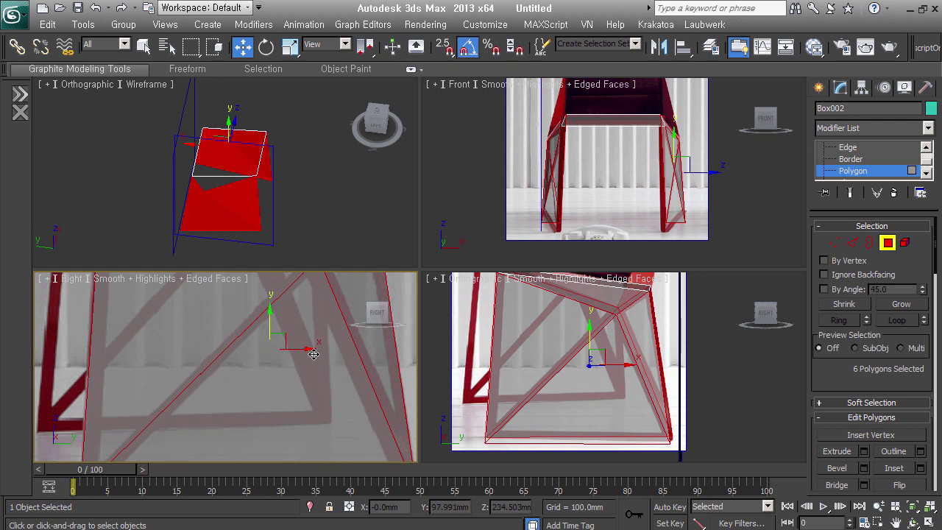
Inset the six side polygons By Polygon about 14 mm, then delete their centre panels.
{"action": "right_click", "coordinate": [314, 354]}
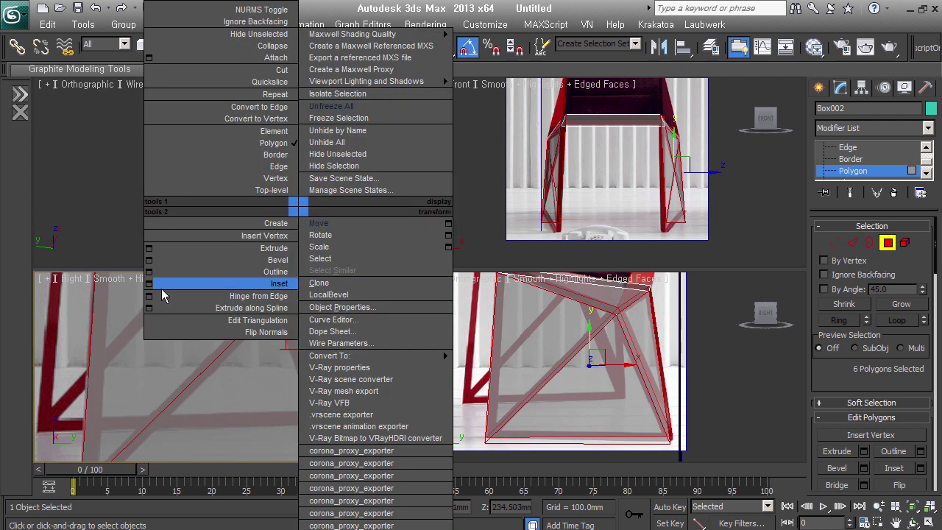
{"action": "left_click", "coordinate": [162, 290]}
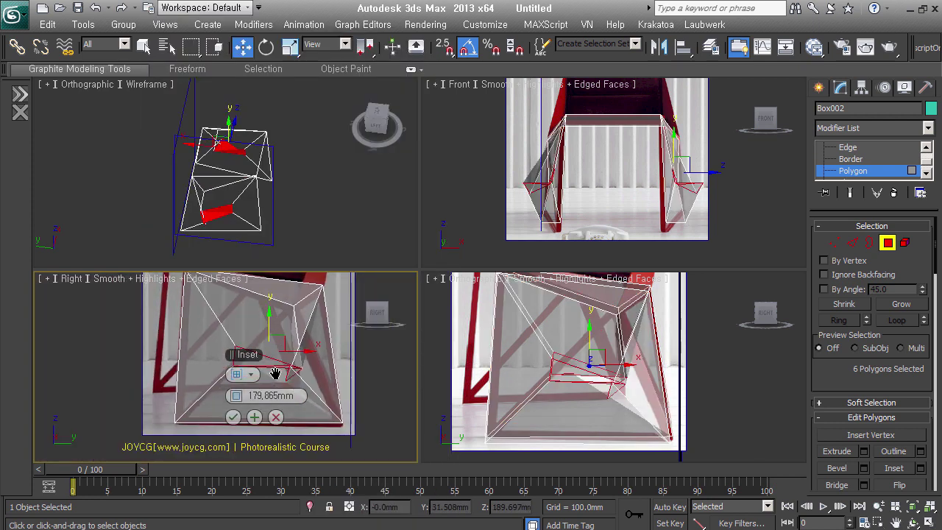
{"action": "middle_click_drag", "start_coordinate": [274, 374], "coordinate": [277, 385]}
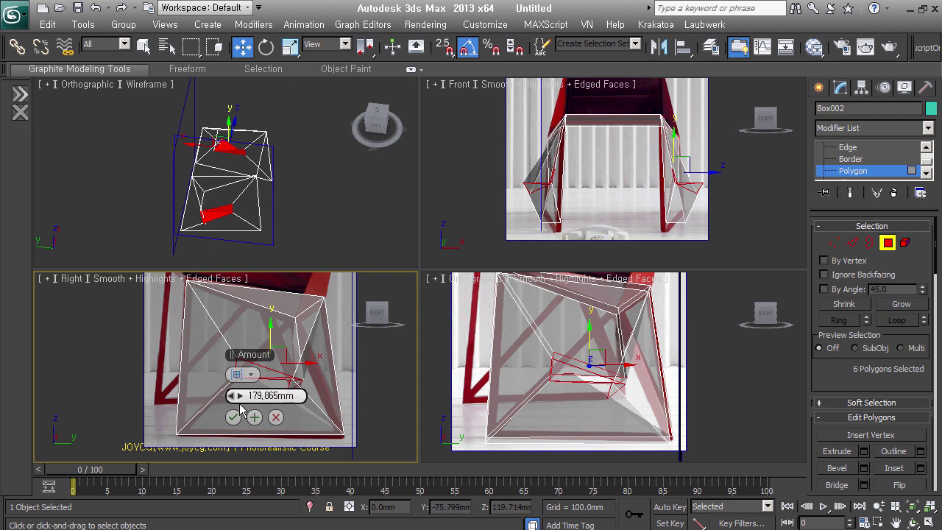
{"action": "left_click", "coordinate": [250, 413]}
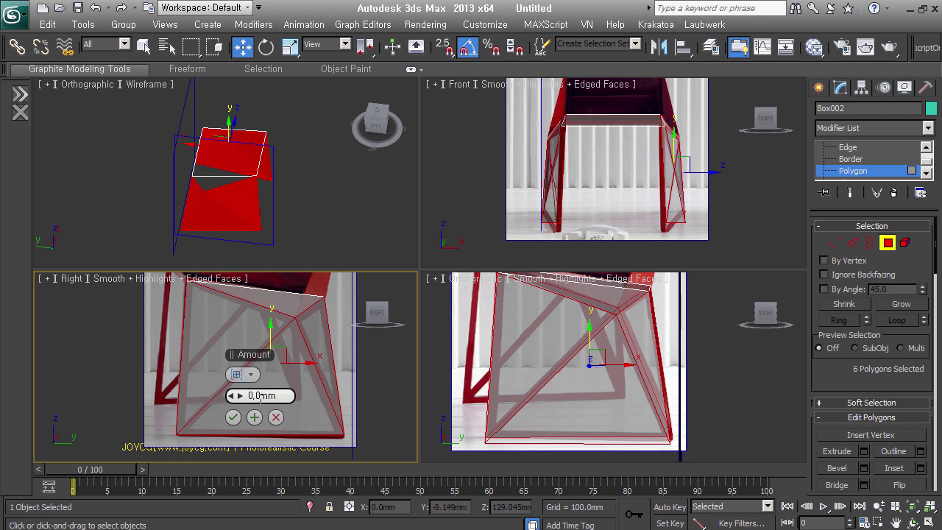
{"action": "left_click_drag", "start_coordinate": [246, 397], "coordinate": [253, 402]}
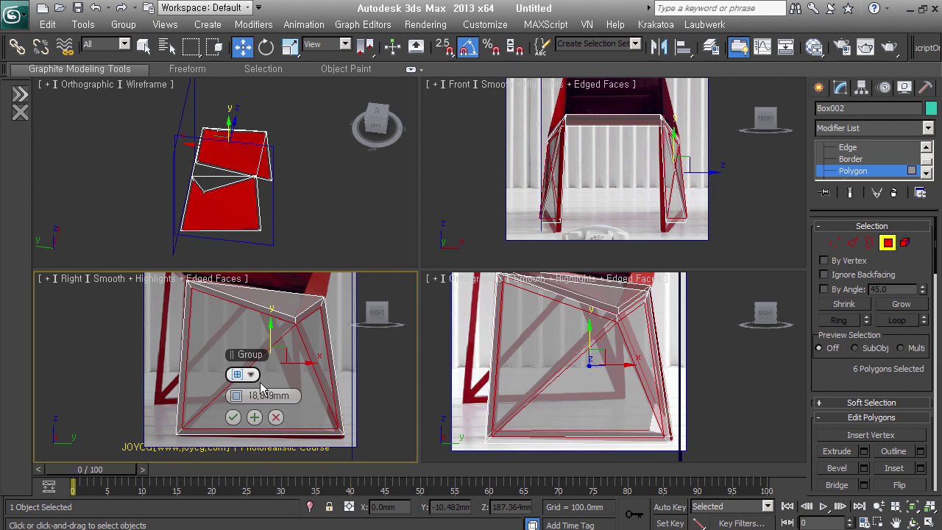
{"action": "left_click", "coordinate": [248, 375]}
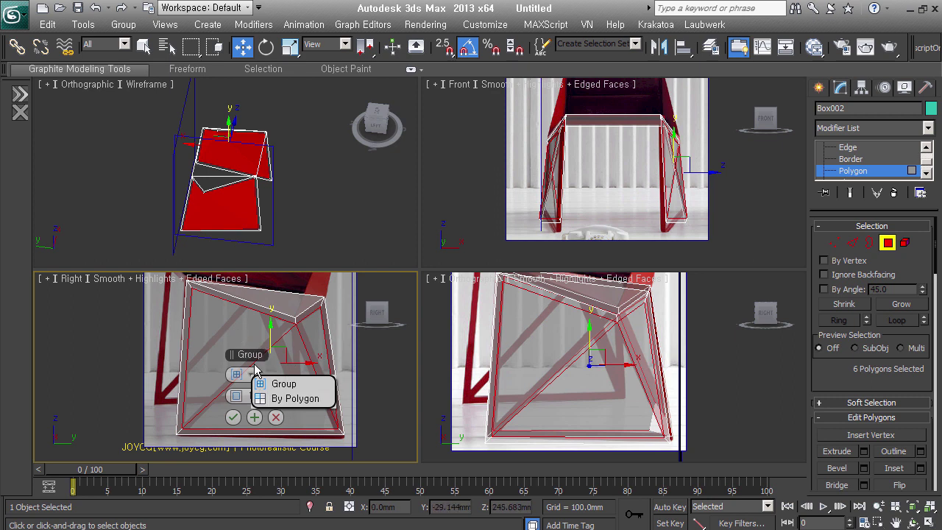
{"action": "left_click", "coordinate": [252, 375]}
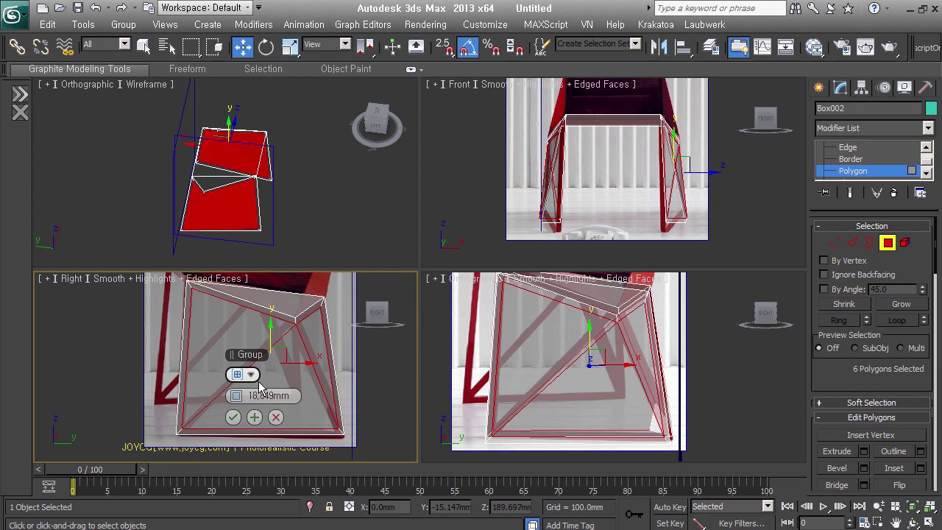
{"action": "left_click", "coordinate": [245, 384]}
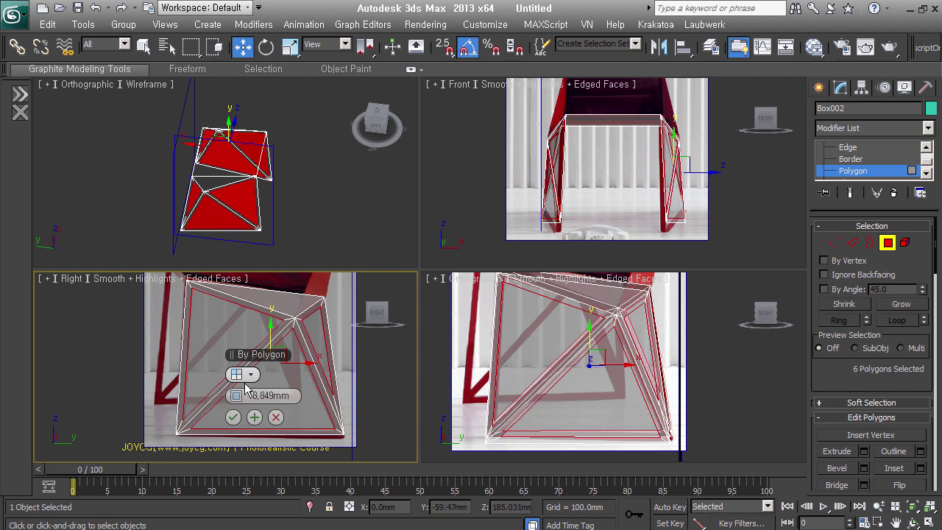
{"action": "left_click_drag", "start_coordinate": [237, 396], "coordinate": [245, 404]}
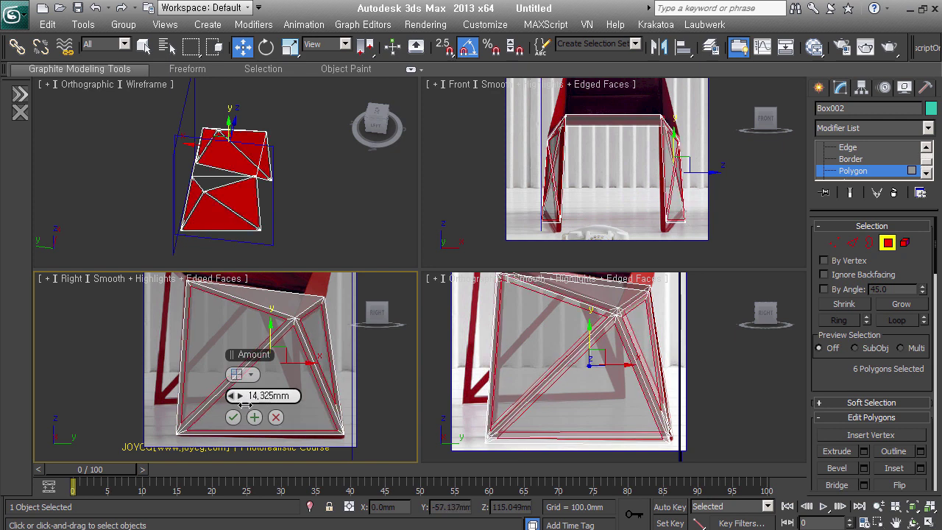
{"action": "left_click", "coordinate": [233, 417]}
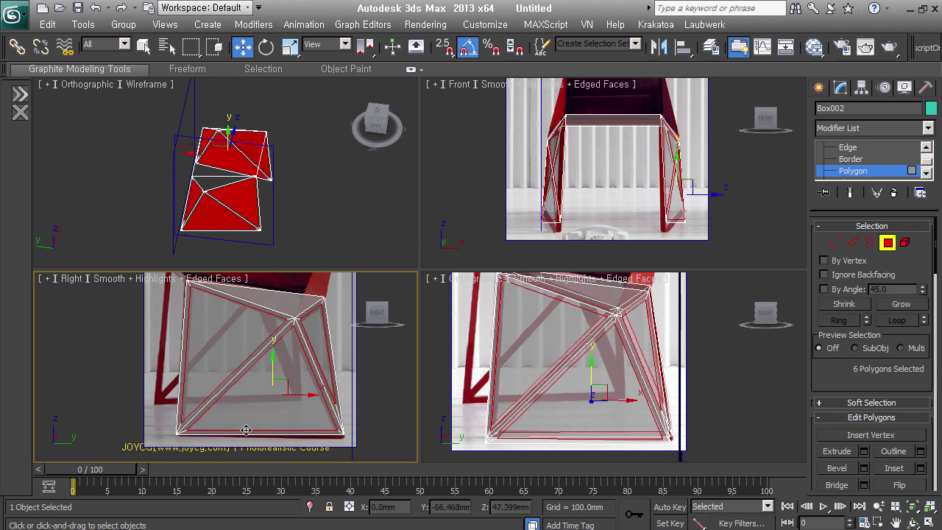
{"action": "left_click", "coordinate": [466, 425]}
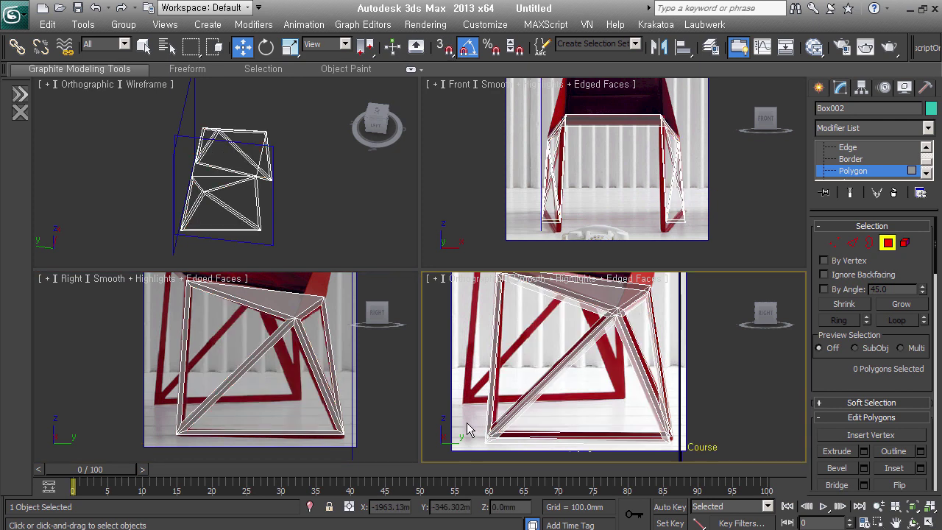
Turn off See-Through with Alt+X so the strut frame displays solid.
{"action": "key", "text": "alt+x"}
{"action": "mouse_move", "coordinate": [541, 379]}
{"action": "middle_mouse_down", "text": "alt"}
{"action": "mouse_move", "coordinate": [698, 397]}
{"action": "mouse_move", "coordinate": [610, 399]}
{"action": "mouse_move", "coordinate": [532, 385]}
{"action": "mouse_move", "coordinate": [524, 395]}
{"action": "middle_mouse_up", "text": "alt"}
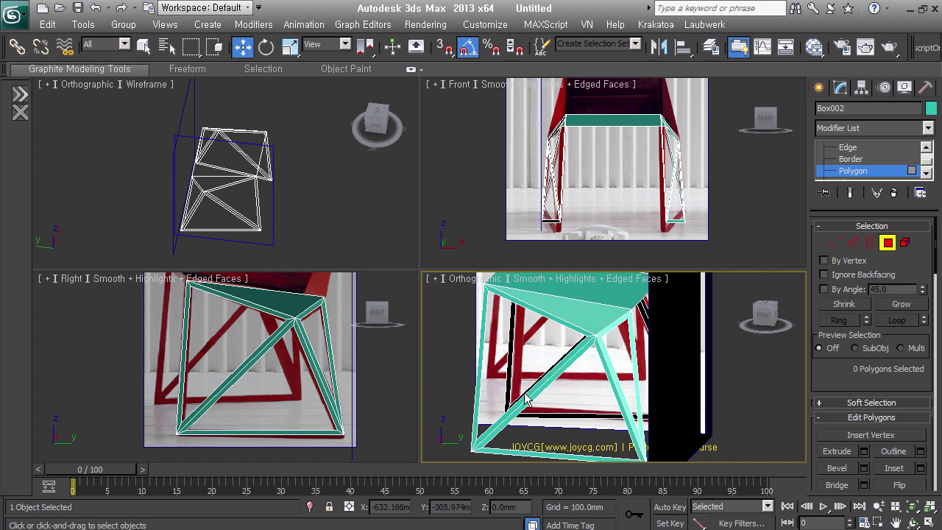
{"action": "mouse_move", "coordinate": [606, 375]}
{"action": "middle_mouse_down", "text": "alt"}
{"action": "mouse_move", "coordinate": [527, 374]}
{"action": "mouse_move", "coordinate": [634, 389]}
{"action": "middle_mouse_up", "text": "alt"}
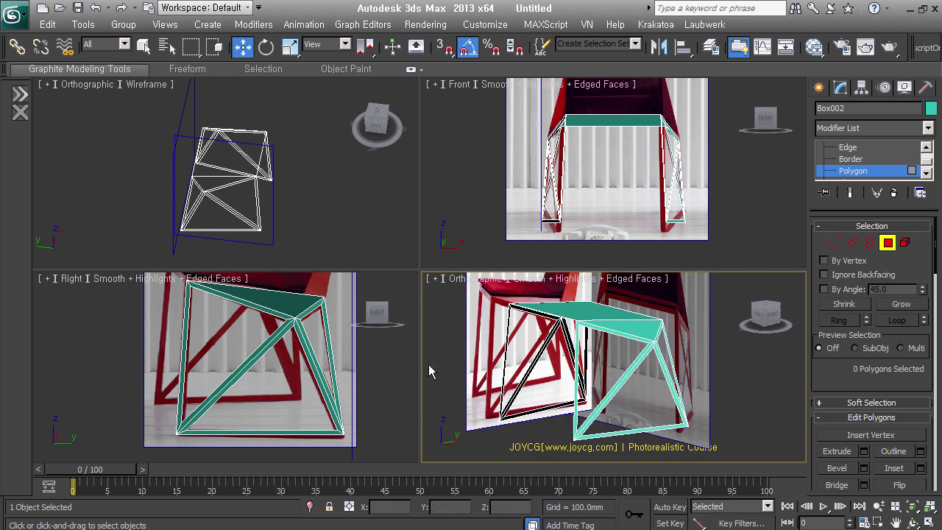
{"action": "left_click_drag", "start_coordinate": [765, 309], "coordinate": [743, 341]}
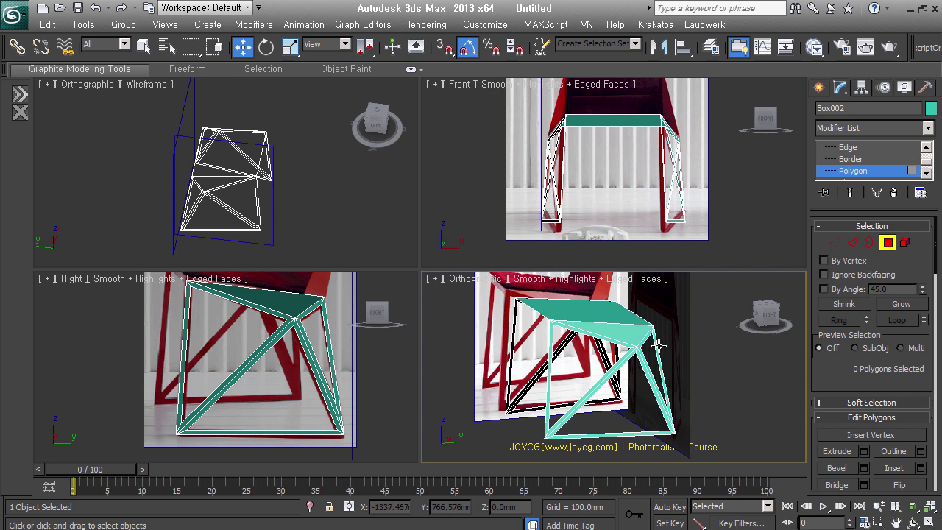
{"action": "middle_click_drag", "start_coordinate": [660, 353], "coordinate": [720, 374], "text": "alt"}
Exit Polygon mode and zoom out to view the whole chair.
{"action": "left_click", "coordinate": [887, 242]}
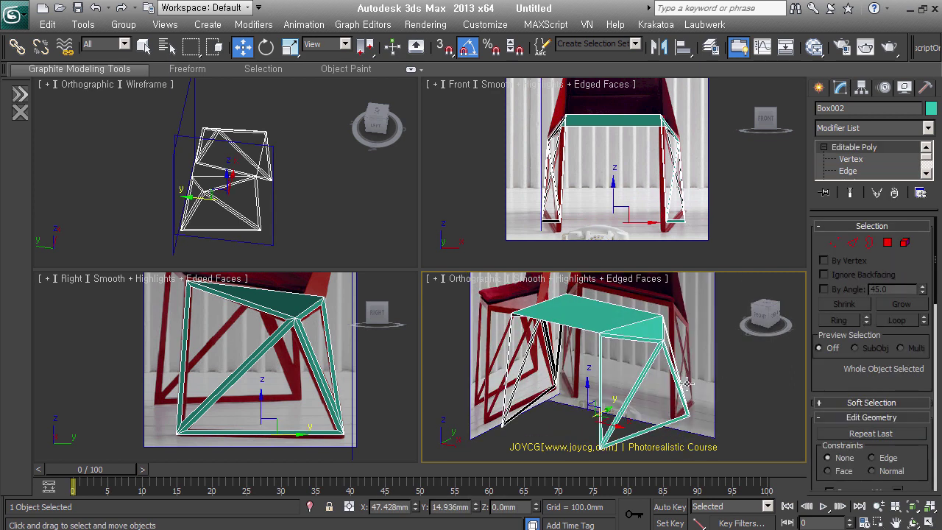
{"action": "scroll", "coordinate": [357, 356], "scroll_direction": "down", "scroll_amount": 2}
{"action": "middle_click_drag", "start_coordinate": [357, 356], "coordinate": [346, 412]}
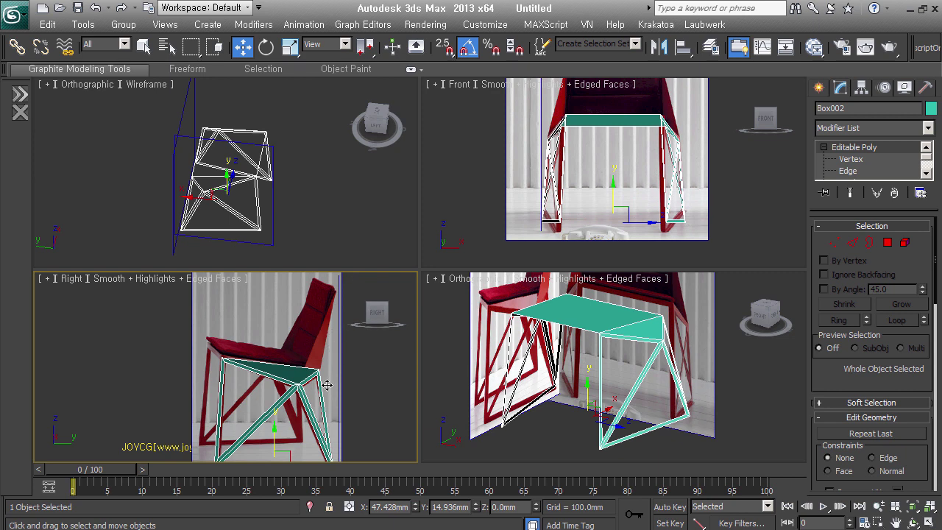
{"action": "middle_click_drag", "start_coordinate": [586, 338], "coordinate": [663, 371], "text": "alt"}
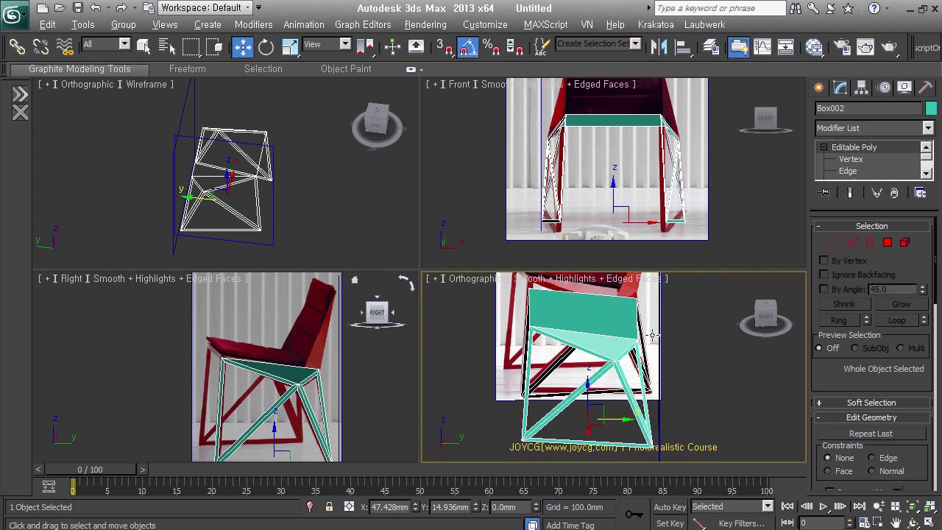
{"action": "middle_click_drag", "start_coordinate": [652, 335], "coordinate": [794, 294], "text": "alt"}
In Edge mode, nudge the diagonal seat edge up, then select the two front-corner edges.
{"action": "left_click", "coordinate": [851, 242]}
{"action": "scroll", "coordinate": [638, 335], "scroll_direction": "up", "scroll_amount": 3}
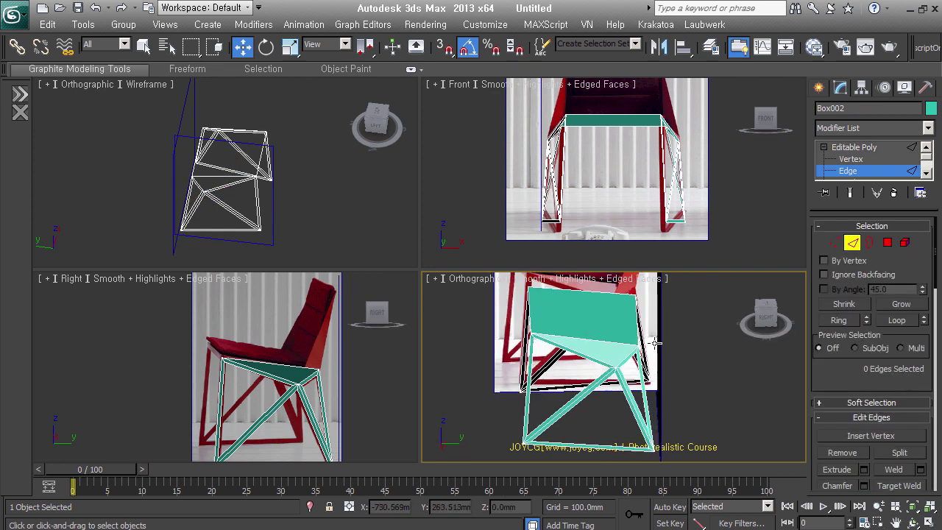
{"action": "scroll", "coordinate": [637, 335], "scroll_direction": "up", "scroll_amount": 4}
{"action": "left_click", "coordinate": [638, 335]}
{"action": "middle_click_drag", "start_coordinate": [645, 373], "coordinate": [638, 367], "text": "alt"}
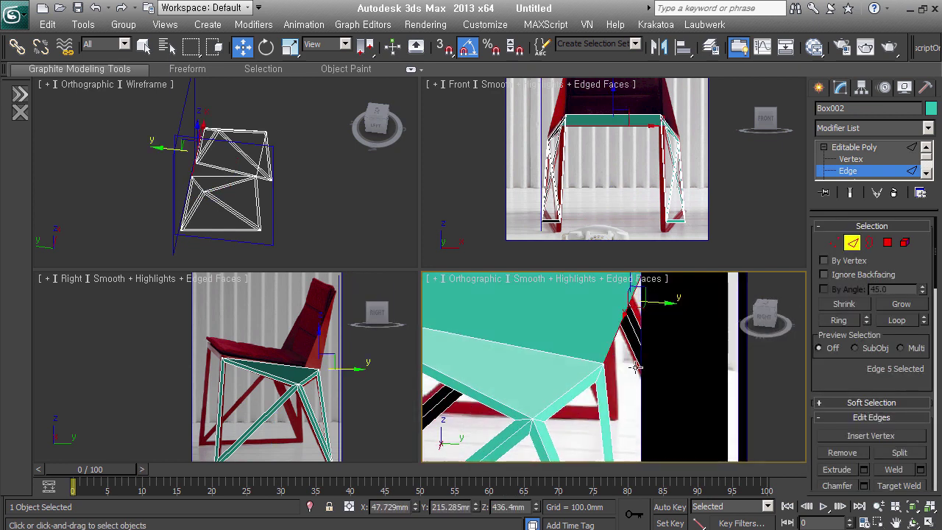
{"action": "left_click", "coordinate": [582, 397], "text": "ctrl"}
{"action": "mouse_move", "coordinate": [582, 396]}
{"action": "middle_mouse_down", "text": "alt"}
{"action": "mouse_move", "coordinate": [604, 400]}
{"action": "mouse_move", "coordinate": [629, 361]}
{"action": "middle_mouse_up", "text": "alt"}
{"action": "left_click", "coordinate": [634, 337]}
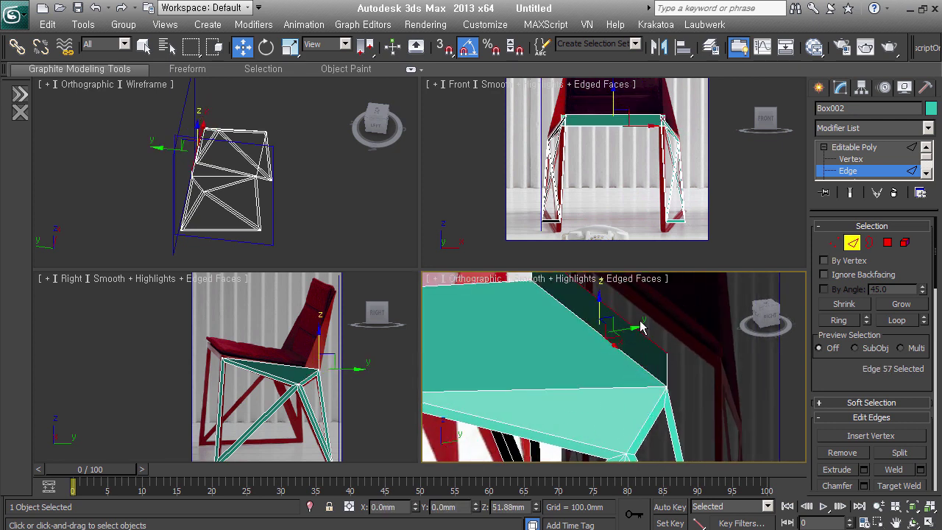
{"action": "left_click_drag", "start_coordinate": [641, 327], "coordinate": [642, 326]}
{"action": "left_click", "coordinate": [658, 384], "text": "ctrl"}
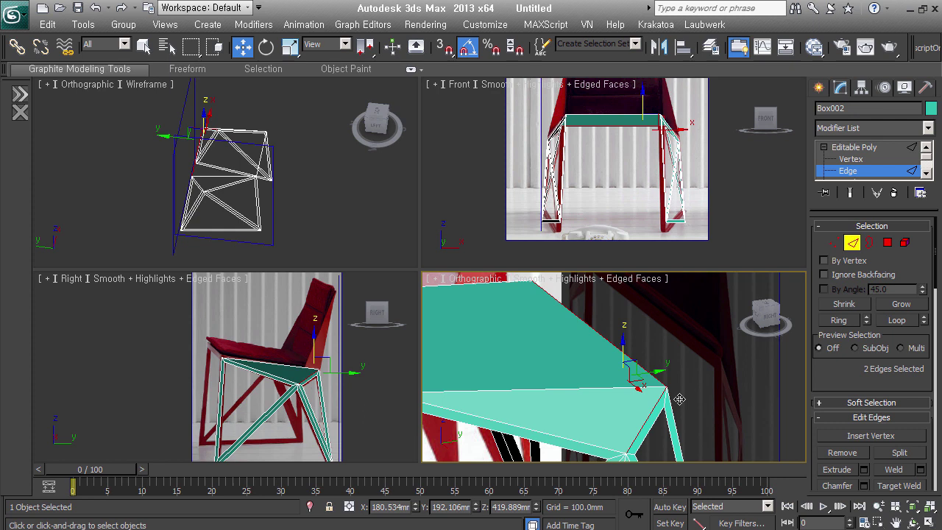
Add a Shell modifier to the chair frame with Outer Amount 0 and Inner Amount 7.7mm.
{"action": "scroll", "coordinate": [624, 389], "scroll_direction": "down", "scroll_amount": 3}
{"action": "scroll", "coordinate": [675, 382], "scroll_direction": "down", "scroll_amount": 2}
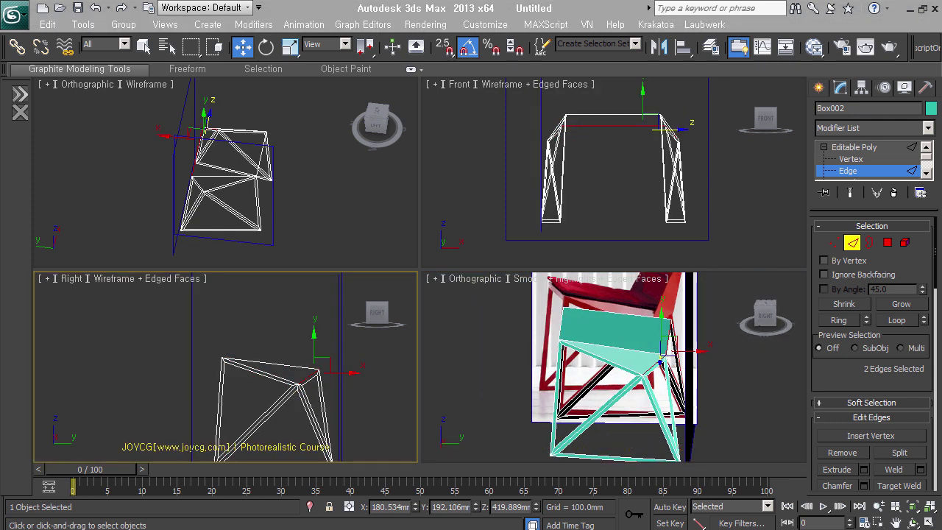
{"action": "middle_click", "coordinate": [574, 168]}
{"action": "mouse_move", "coordinate": [713, 380]}
{"action": "middle_mouse_down"}
{"action": "mouse_move", "coordinate": [749, 404]}
{"action": "mouse_move", "coordinate": [721, 357]}
{"action": "middle_mouse_up"}
{"action": "left_click", "coordinate": [861, 245]}
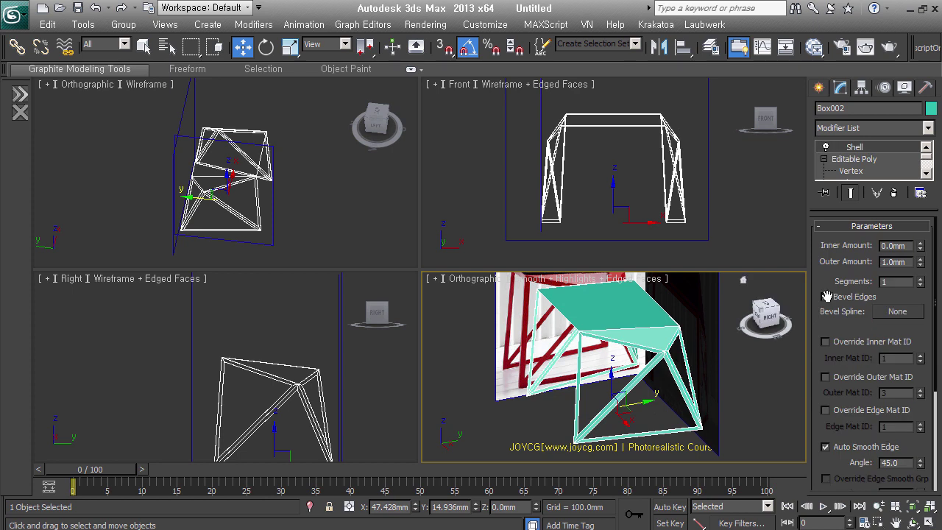
{"action": "right_click", "coordinate": [920, 262]}
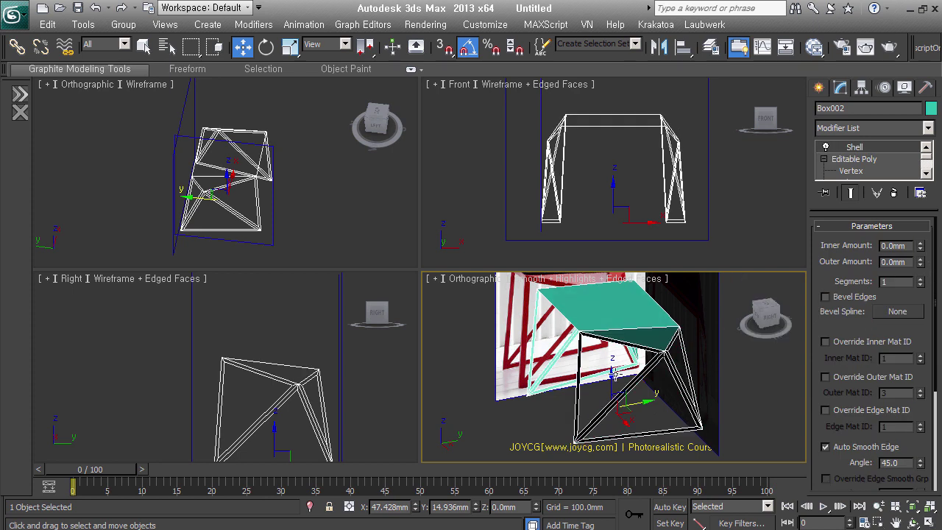
{"action": "middle_click_drag", "start_coordinate": [608, 342], "coordinate": [656, 332], "text": "alt"}
{"action": "scroll", "coordinate": [656, 332], "scroll_direction": "up", "scroll_amount": 5}
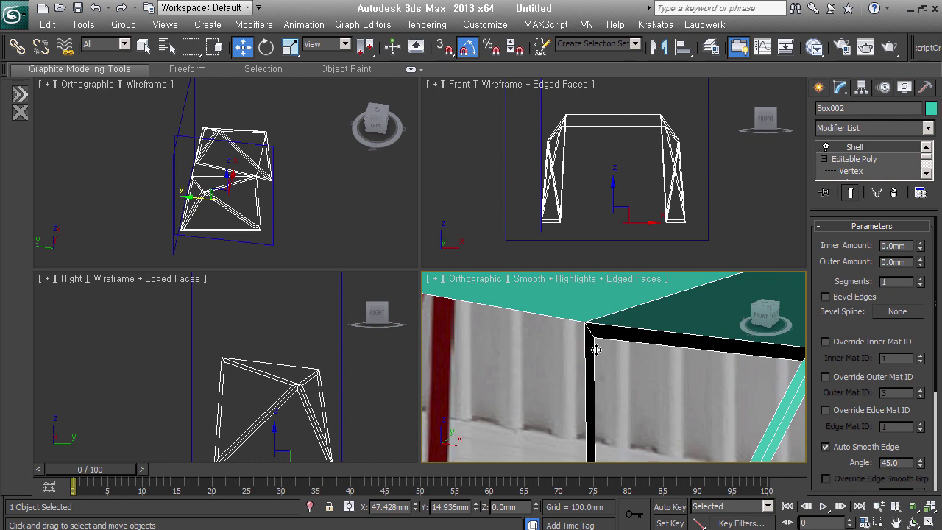
{"action": "mouse_move", "coordinate": [919, 248]}
{"action": "left_mouse_down"}
{"action": "mouse_move", "coordinate": [934, 272]}
{"action": "mouse_move", "coordinate": [937, 259]}
{"action": "left_mouse_up"}
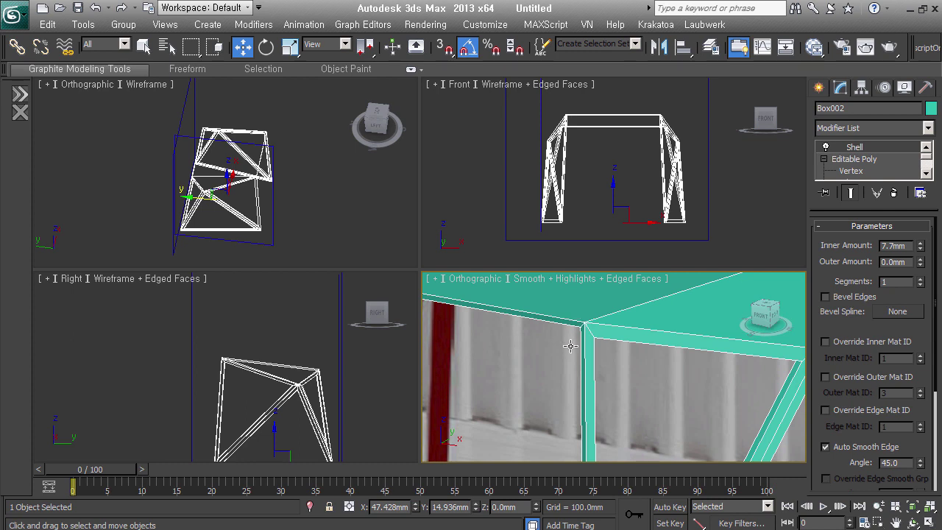
{"action": "scroll", "coordinate": [570, 346], "scroll_direction": "down", "scroll_amount": 5}
Turn on Straighten Corners for the shell, comparing it off and on.
{"action": "mouse_move", "coordinate": [570, 346]}
{"action": "middle_mouse_down", "text": "alt"}
{"action": "mouse_move", "coordinate": [644, 321]}
{"action": "mouse_move", "coordinate": [745, 369]}
{"action": "middle_mouse_up", "text": "alt"}
{"action": "scroll", "coordinate": [644, 321], "scroll_direction": "up", "scroll_amount": 5}
{"action": "scroll", "coordinate": [683, 326], "scroll_direction": "down", "scroll_amount": 4}
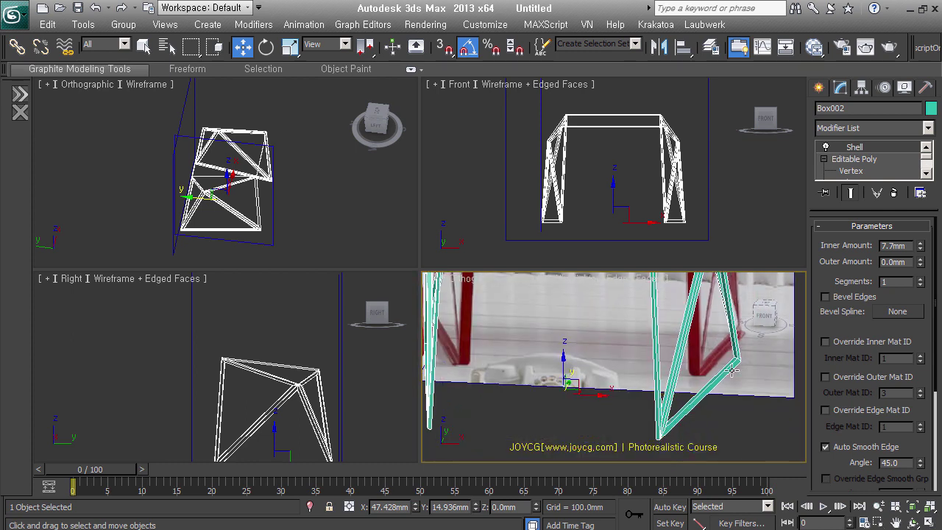
{"action": "scroll", "coordinate": [822, 489], "scroll_direction": "down", "scroll_amount": 5}
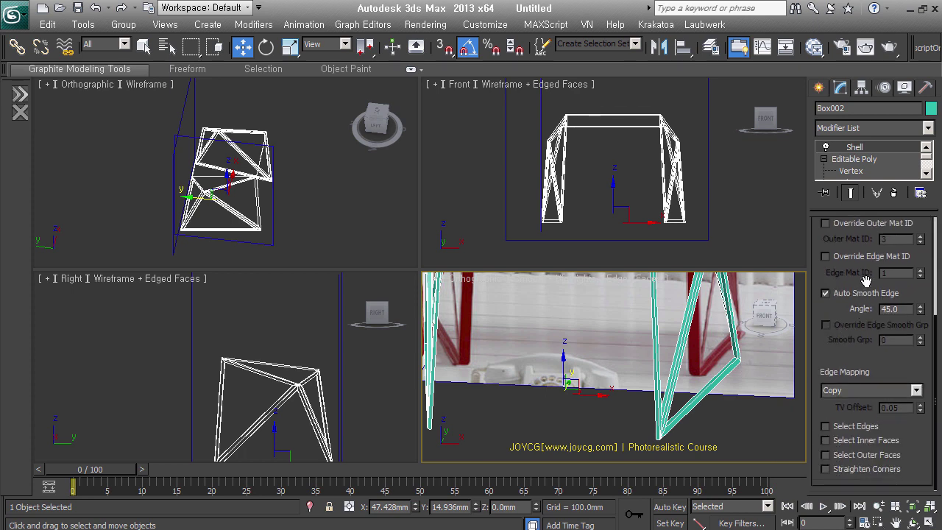
{"action": "left_click", "coordinate": [852, 475]}
{"action": "middle_click_drag", "start_coordinate": [676, 358], "coordinate": [677, 359]}
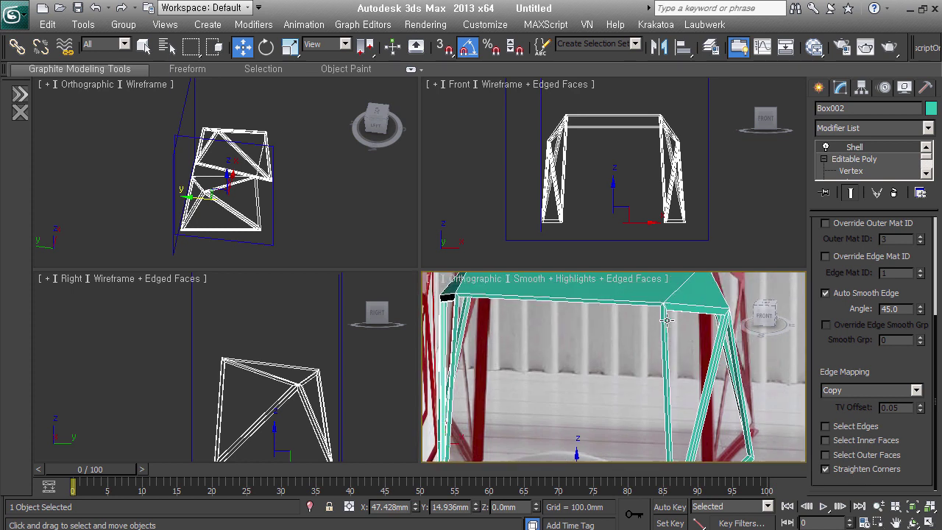
{"action": "left_click", "coordinate": [852, 474]}
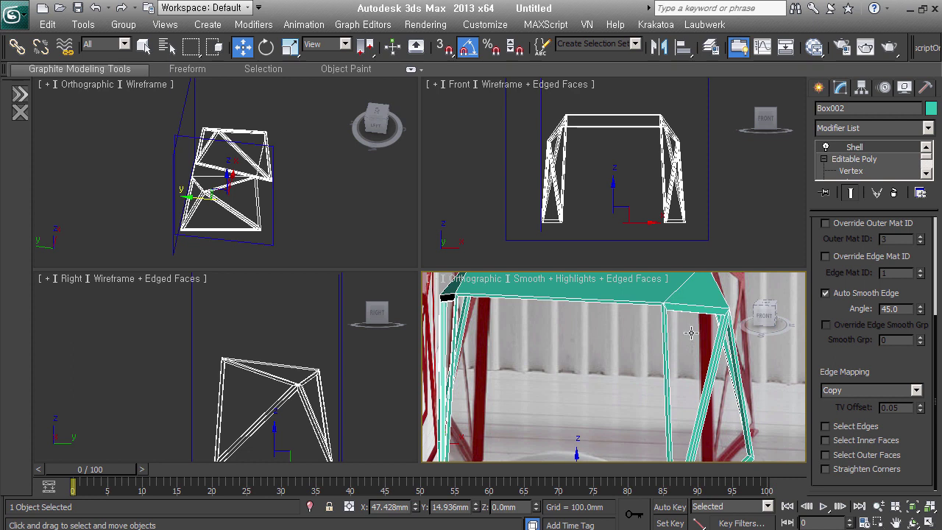
{"action": "left_click", "coordinate": [838, 472]}
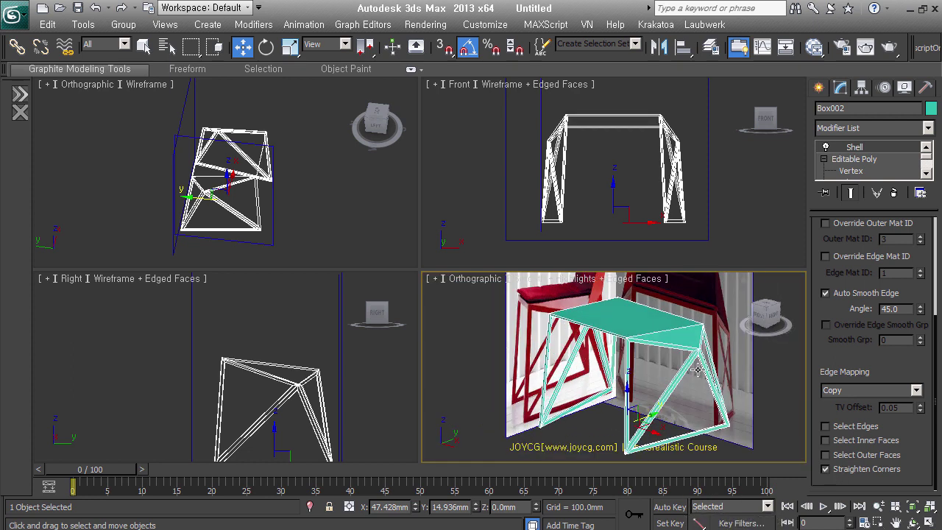
Add an Edit Poly modifier above the Shell modifier.
{"action": "middle_click_drag", "start_coordinate": [698, 370], "coordinate": [686, 370], "text": "alt"}
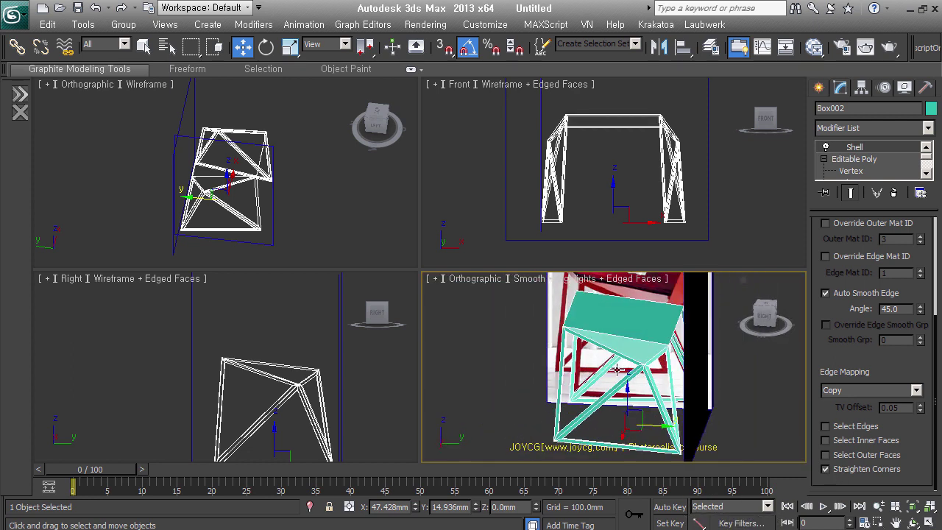
{"action": "scroll", "coordinate": [686, 369], "scroll_direction": "up", "scroll_amount": 4}
{"action": "scroll", "coordinate": [663, 383], "scroll_direction": "up", "scroll_amount": 3}
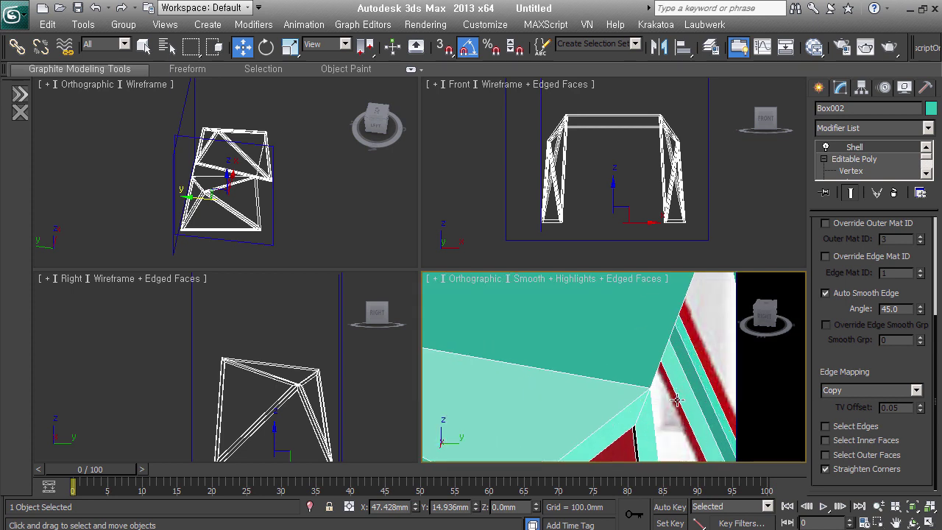
{"action": "scroll", "coordinate": [637, 395], "scroll_direction": "down", "scroll_amount": 1}
{"action": "scroll", "coordinate": [646, 360], "scroll_direction": "down", "scroll_amount": 1}
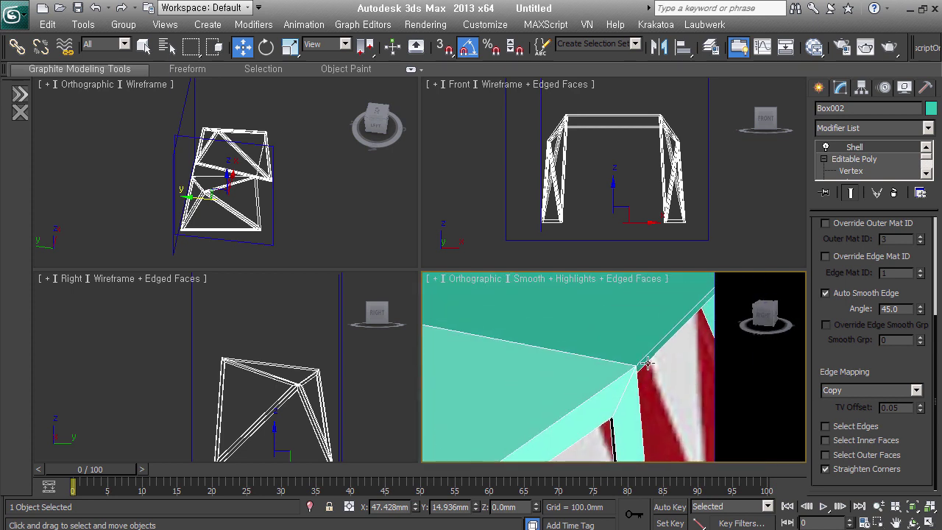
{"action": "scroll", "coordinate": [667, 360], "scroll_direction": "down", "scroll_amount": 1}
{"action": "scroll", "coordinate": [669, 360], "scroll_direction": "down", "scroll_amount": 1}
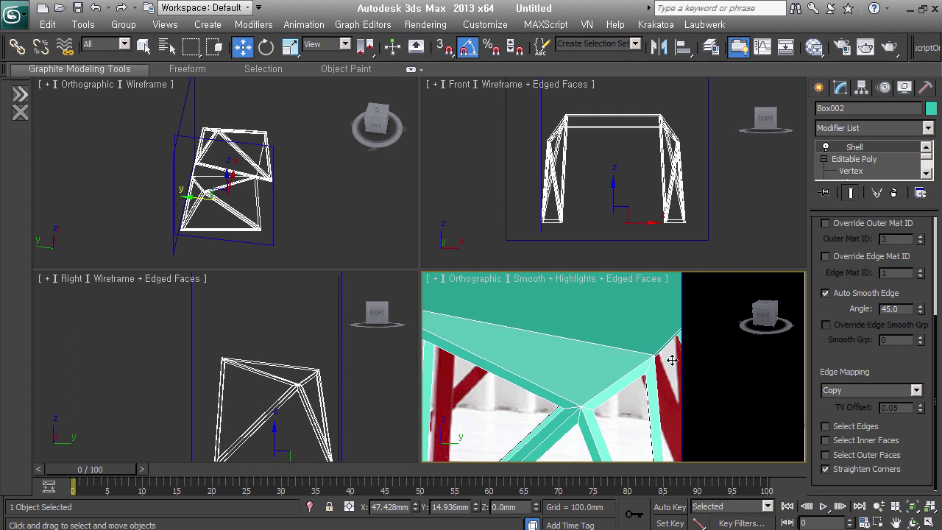
{"action": "scroll", "coordinate": [671, 360], "scroll_direction": "down", "scroll_amount": 1}
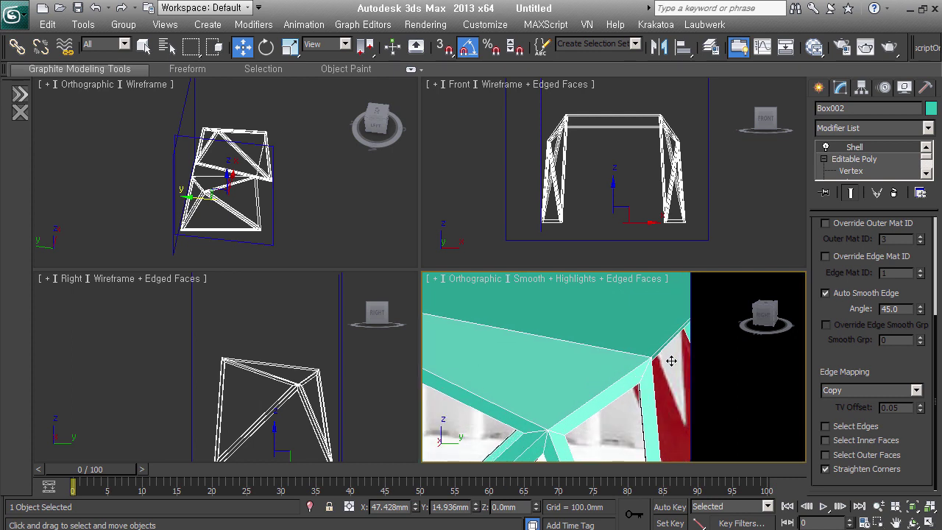
{"action": "key", "text": "e"}
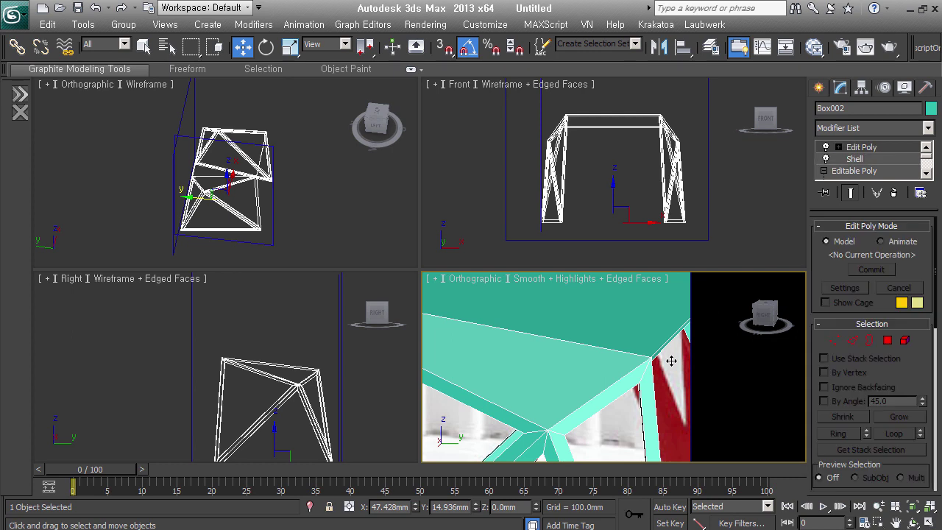
Rename the Shell modifier to 두께조절.
{"action": "right_click", "coordinate": [866, 159]}
{"action": "left_click", "coordinate": [864, 168]}
{"action": "type", "text": "두께조절"}
{"action": "key", "text": "Return"}
In edge mode, select an edge at the frame's top joint, checking it in wireframe.
{"action": "key", "text": "2"}
{"action": "left_click", "coordinate": [617, 402]}
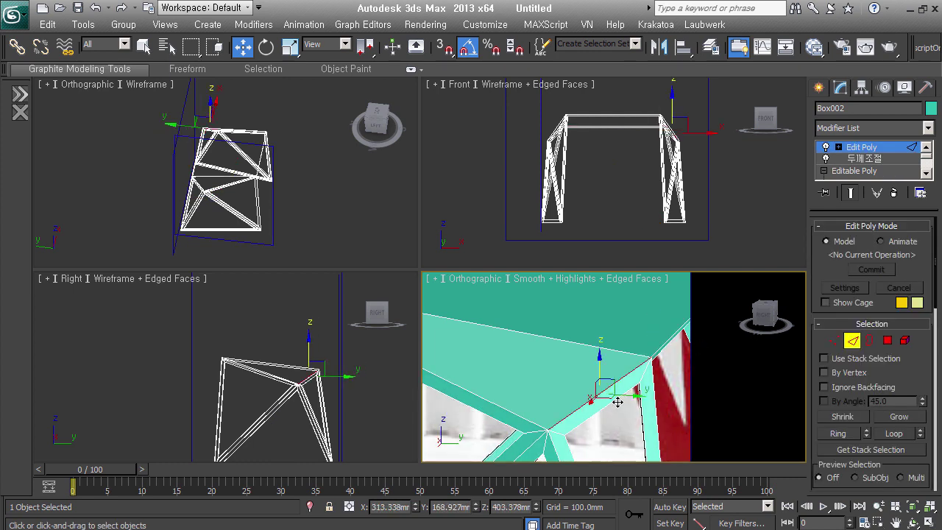
{"action": "left_click", "coordinate": [687, 344]}
{"action": "mouse_move", "coordinate": [687, 344]}
{"action": "middle_mouse_down"}
{"action": "mouse_move", "coordinate": [743, 390]}
{"action": "mouse_move", "coordinate": [712, 339]}
{"action": "middle_mouse_up"}
{"action": "key", "text": "F3"}
{"action": "scroll", "coordinate": [695, 384], "scroll_direction": "up", "scroll_amount": 3}
{"action": "scroll", "coordinate": [695, 384], "scroll_direction": "up", "scroll_amount": 3}
{"action": "middle_click_drag", "start_coordinate": [695, 384], "coordinate": [668, 356], "text": "alt"}
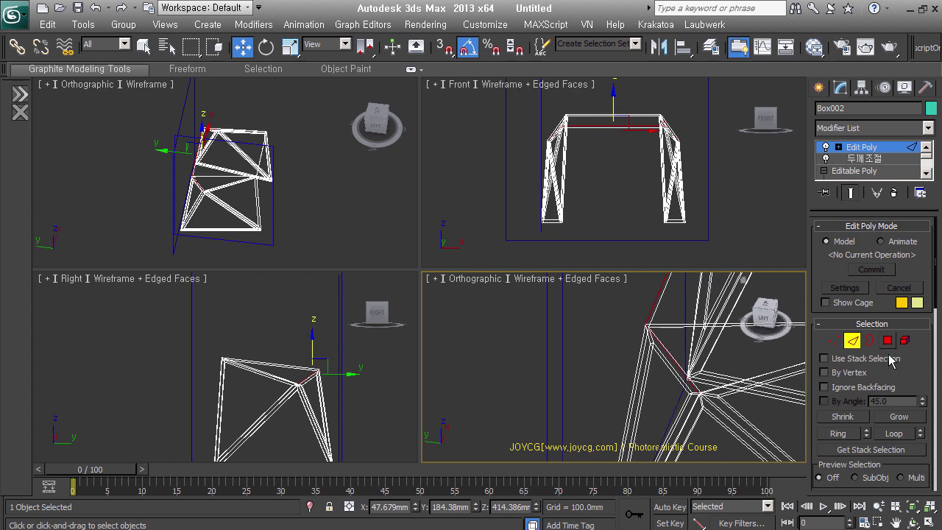
{"action": "mouse_move", "coordinate": [717, 397]}
{"action": "middle_mouse_down", "text": "alt"}
{"action": "mouse_move", "coordinate": [696, 433]}
{"action": "mouse_move", "coordinate": [736, 387]}
{"action": "mouse_move", "coordinate": [748, 388]}
{"action": "middle_mouse_up", "text": "alt"}
{"action": "middle_click_drag", "start_coordinate": [765, 324], "coordinate": [731, 362], "text": "alt"}
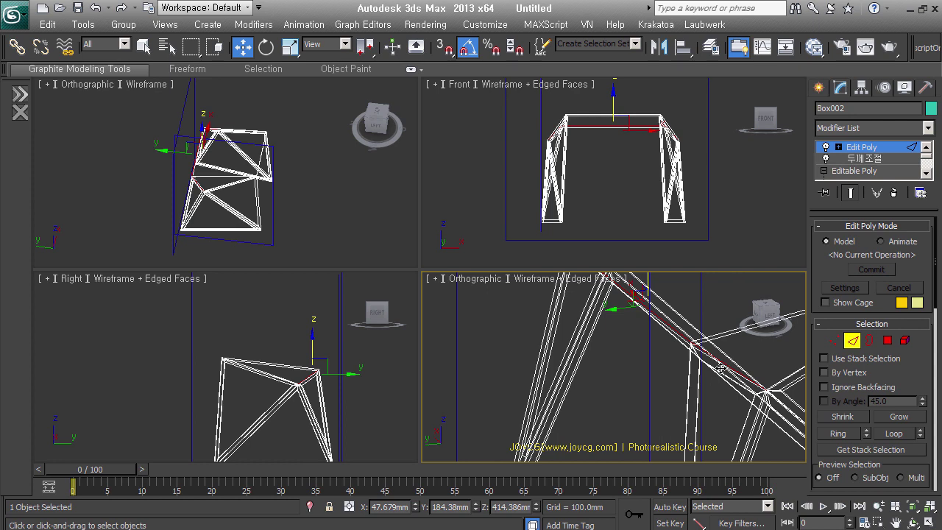
{"action": "mouse_move", "coordinate": [720, 368]}
{"action": "middle_mouse_down", "text": "alt"}
{"action": "mouse_move", "coordinate": [662, 391]}
{"action": "mouse_move", "coordinate": [446, 385]}
{"action": "middle_mouse_up", "text": "alt"}
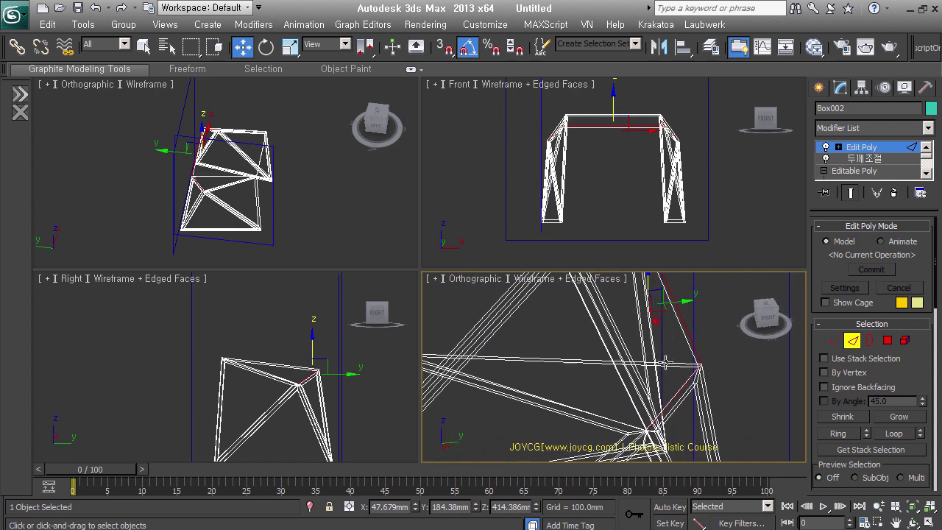
{"action": "scroll", "coordinate": [714, 378], "scroll_direction": "up", "scroll_amount": 3}
{"action": "scroll", "coordinate": [687, 361], "scroll_direction": "up", "scroll_amount": 2}
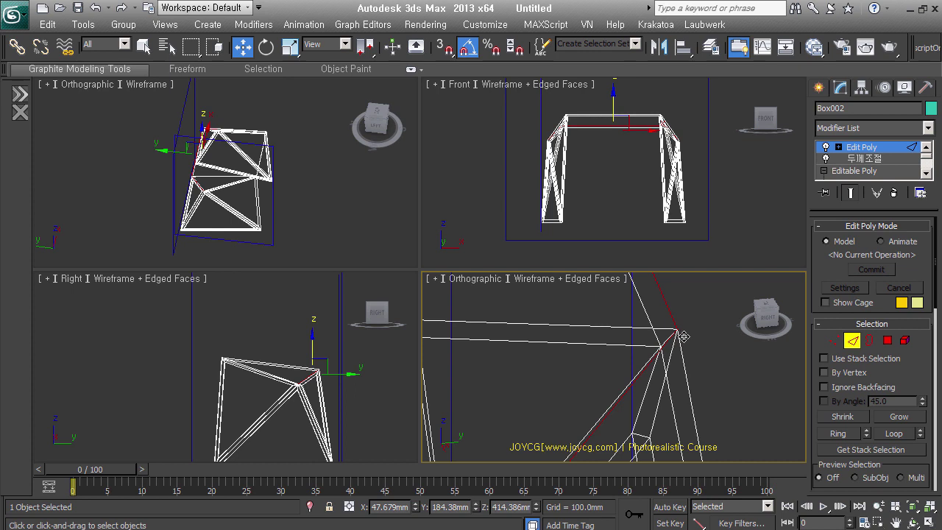
Chamfer the selected edge into two edges, then return to shaded view.
{"action": "right_click", "coordinate": [683, 336]}
{"action": "left_click", "coordinate": [648, 274]}
{"action": "left_click_drag", "start_coordinate": [682, 323], "coordinate": [682, 304]}
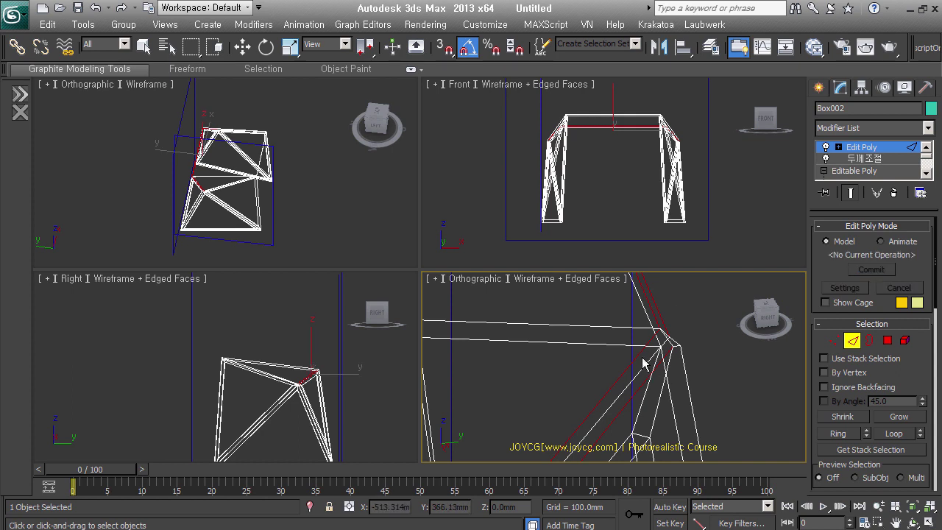
{"action": "mouse_move", "coordinate": [647, 364]}
{"action": "middle_mouse_down", "text": "alt"}
{"action": "mouse_move", "coordinate": [660, 376]}
{"action": "mouse_move", "coordinate": [571, 379]}
{"action": "mouse_move", "coordinate": [608, 375]}
{"action": "mouse_move", "coordinate": [684, 320]}
{"action": "mouse_move", "coordinate": [691, 359]}
{"action": "middle_mouse_up", "text": "alt"}
{"action": "key", "text": "F3"}
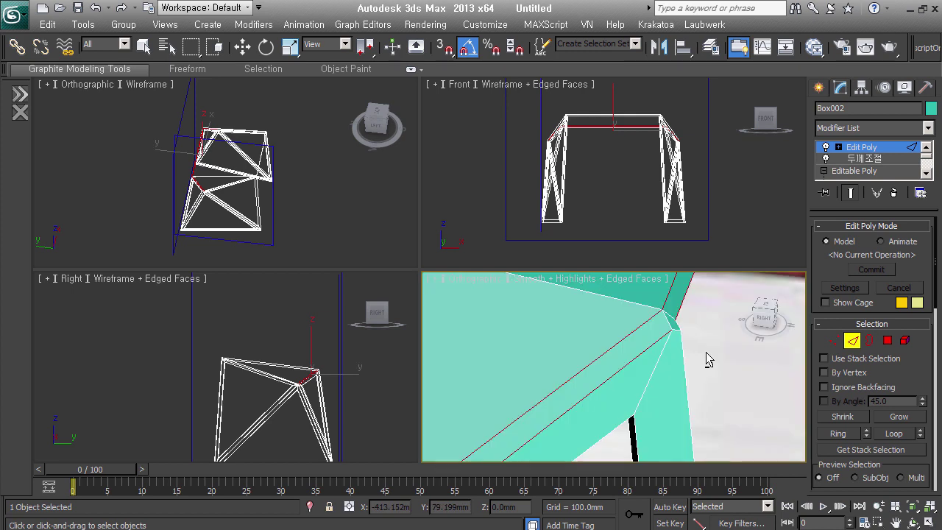
In vertex mode, select a joint vertex and try Collapse, then undo it.
{"action": "left_click", "coordinate": [834, 340]}
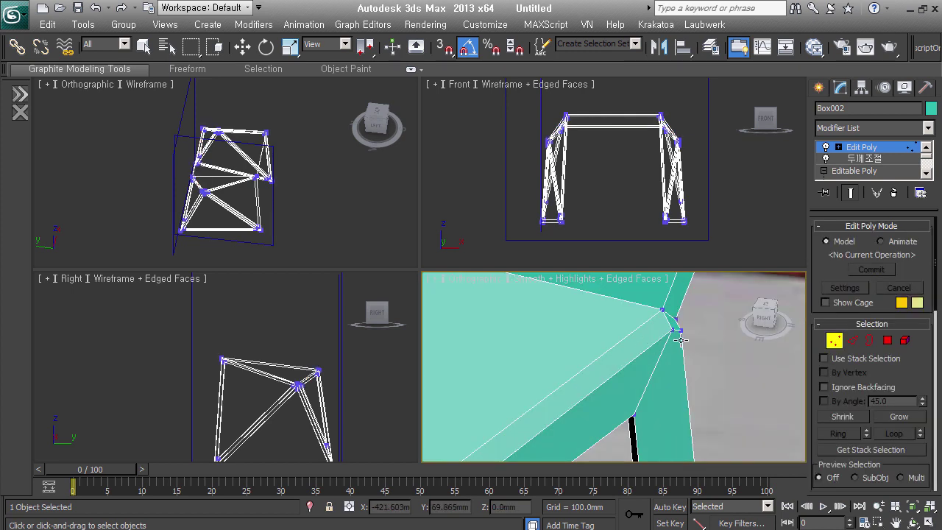
{"action": "left_click", "coordinate": [677, 332]}
{"action": "middle_click_drag", "start_coordinate": [678, 332], "coordinate": [700, 362], "text": "alt"}
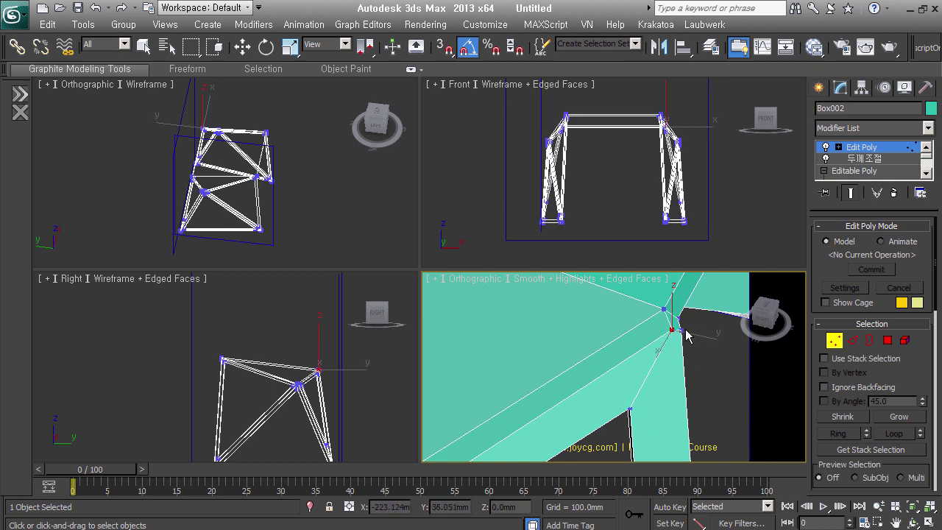
{"action": "middle_click_drag", "start_coordinate": [685, 384], "coordinate": [698, 387], "text": "alt"}
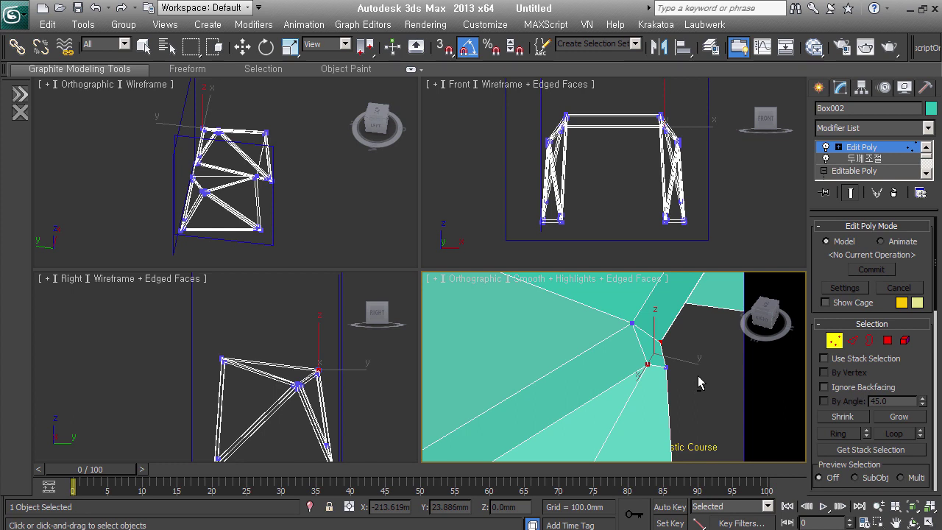
{"action": "middle_click_drag", "start_coordinate": [698, 375], "coordinate": [677, 371], "text": "alt"}
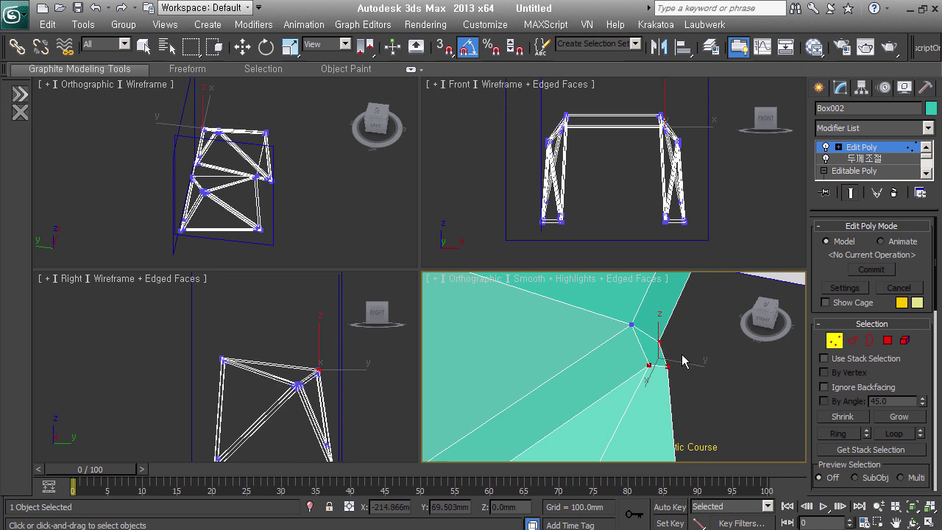
{"action": "left_click_drag", "start_coordinate": [822, 469], "coordinate": [855, 220]}
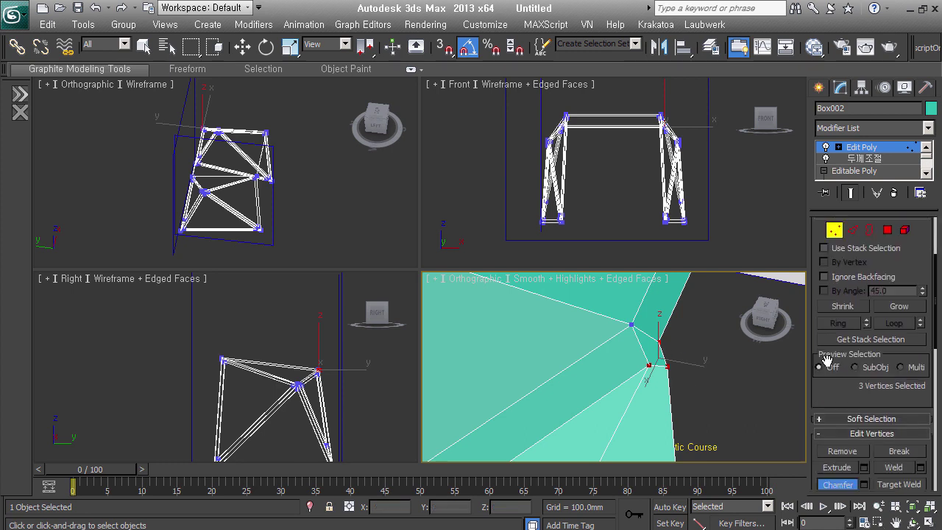
{"action": "scroll", "coordinate": [919, 471], "scroll_direction": "down", "scroll_amount": 5}
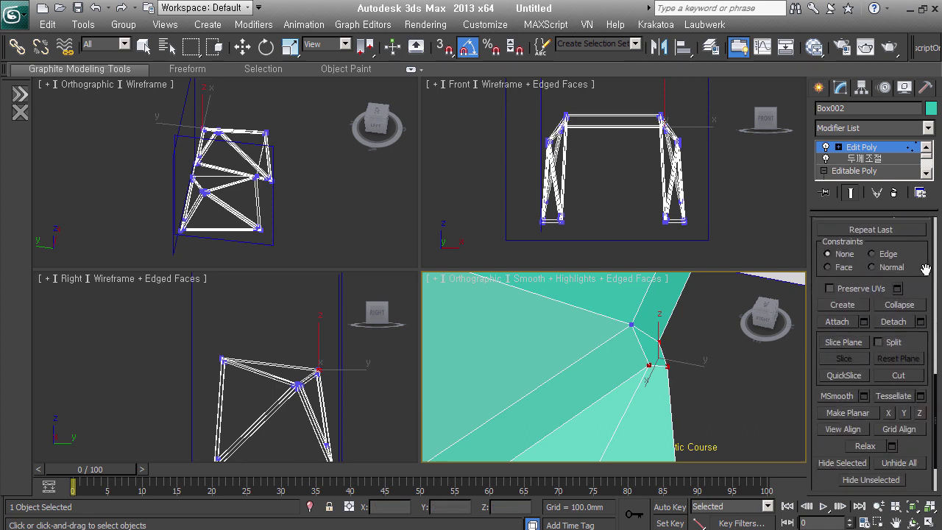
{"action": "left_click", "coordinate": [909, 311]}
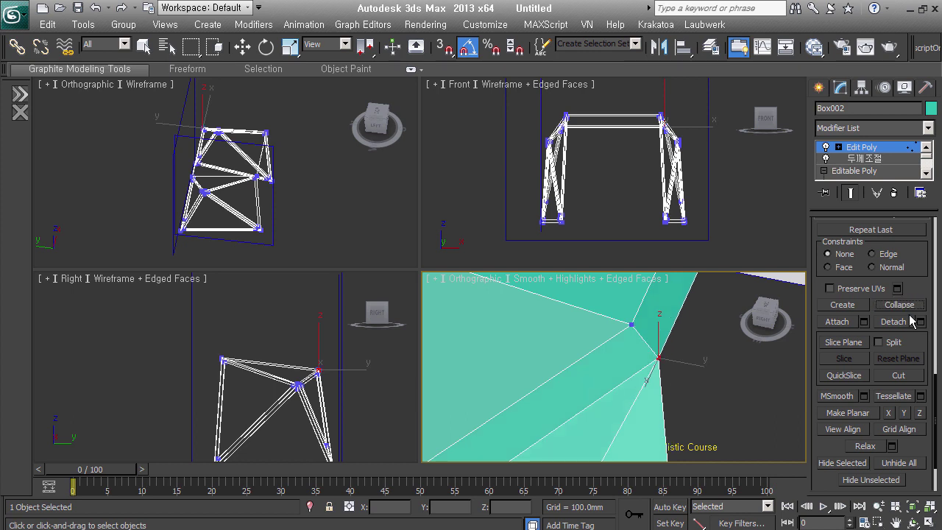
{"action": "key", "text": "ctrl+z"}
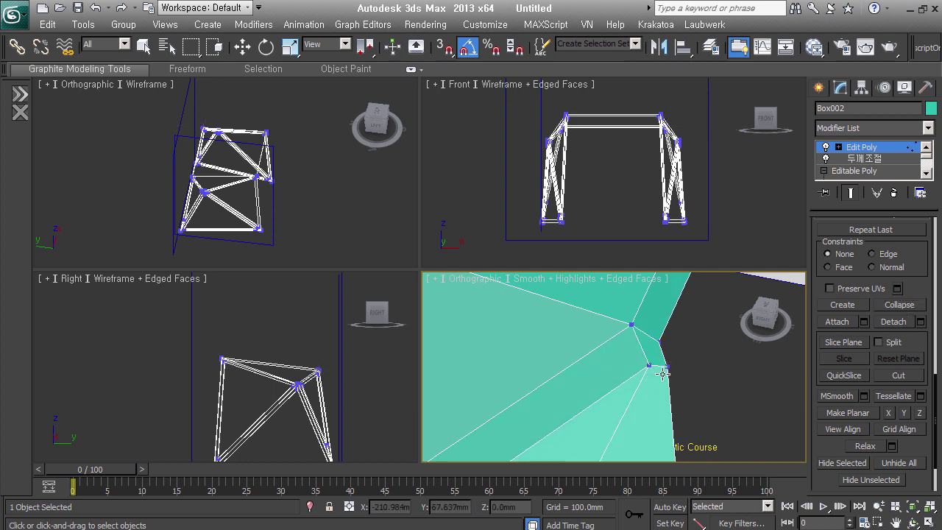
Select the two leg-corner vertices and collapse them into one point.
{"action": "left_click", "coordinate": [652, 369]}
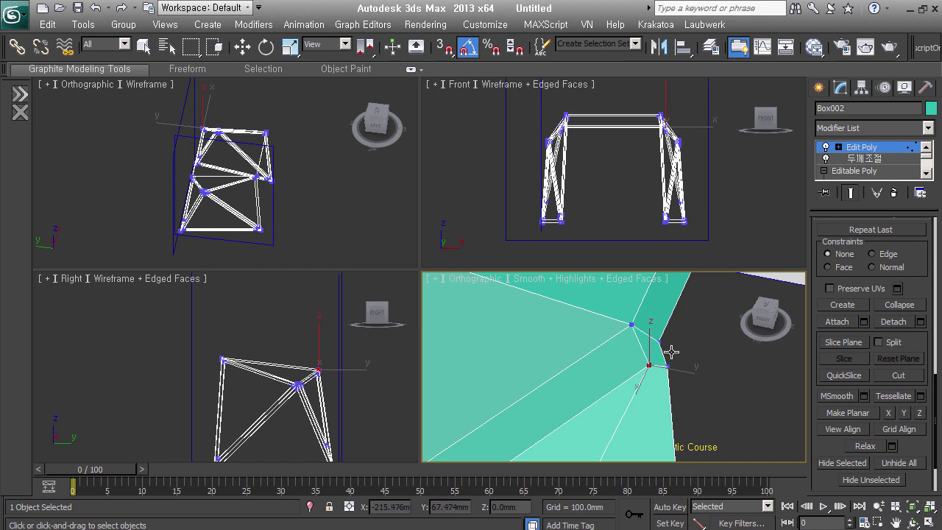
{"action": "left_click", "coordinate": [662, 343], "text": "ctrl"}
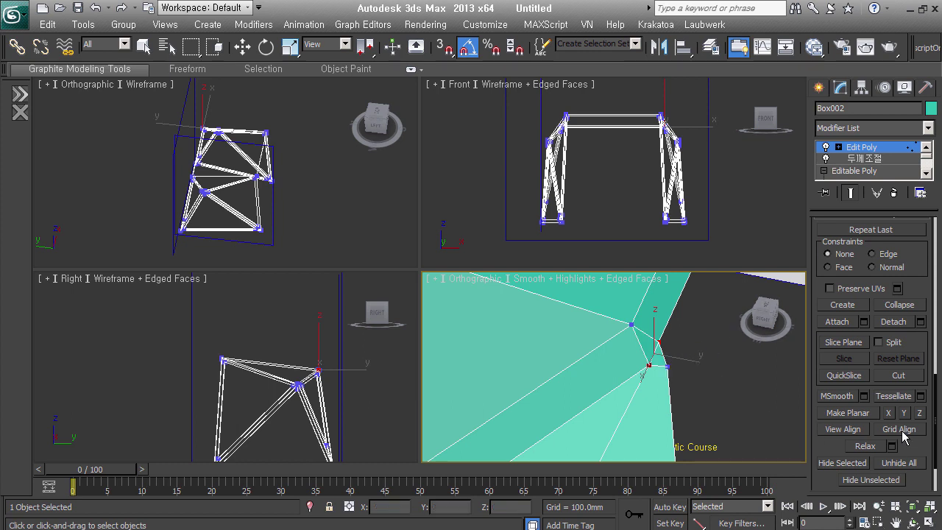
{"action": "scroll", "coordinate": [928, 462], "scroll_direction": "down", "scroll_amount": 2}
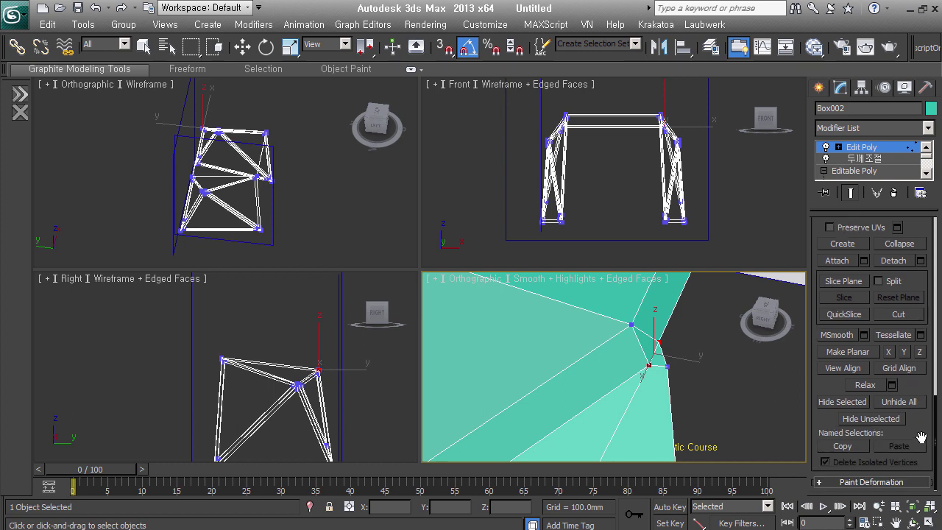
{"action": "left_click", "coordinate": [909, 245]}
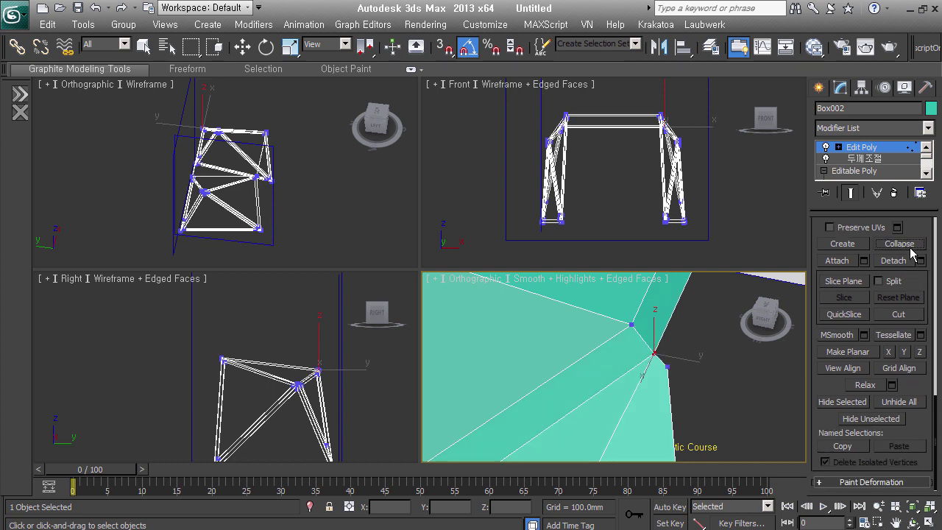
{"action": "left_click", "coordinate": [667, 367]}
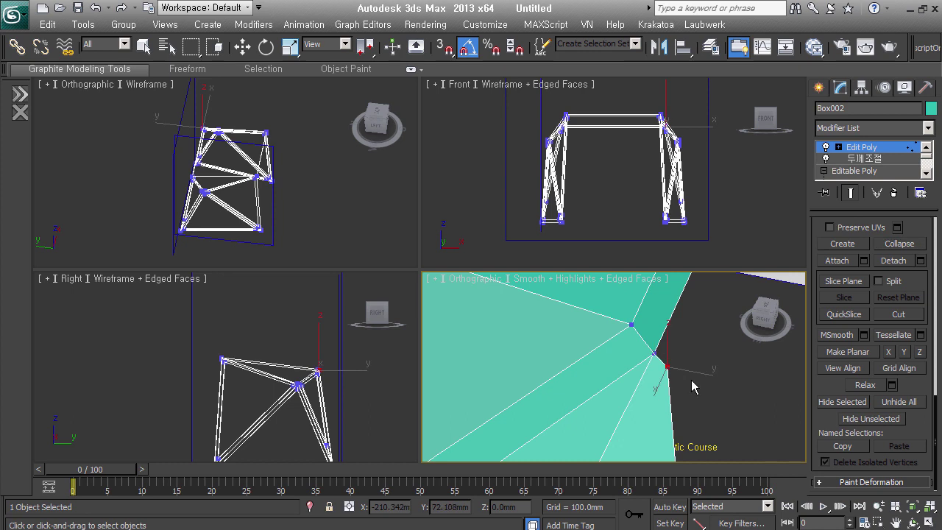
{"action": "left_click_drag", "start_coordinate": [925, 294], "coordinate": [923, 412]}
Target Weld two stray joint vertices onto their neighbours.
{"action": "left_click", "coordinate": [903, 371]}
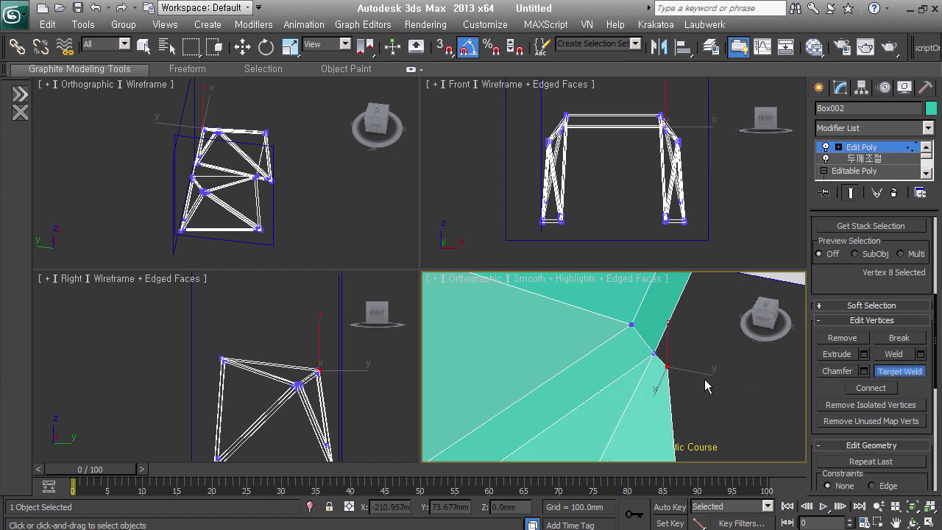
{"action": "left_click", "coordinate": [667, 366]}
{"action": "left_click", "coordinate": [654, 354]}
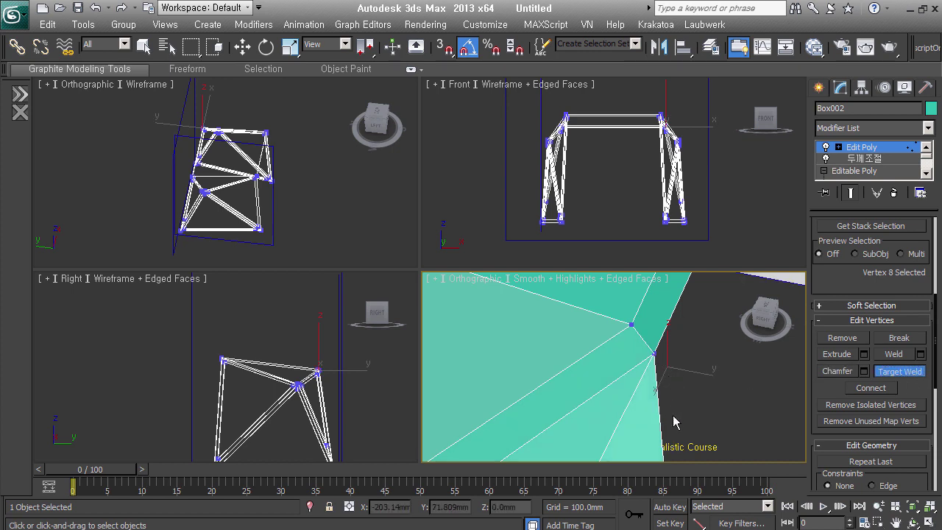
{"action": "scroll", "coordinate": [680, 397], "scroll_direction": "down", "scroll_amount": 2}
{"action": "scroll", "coordinate": [685, 368], "scroll_direction": "down", "scroll_amount": 2}
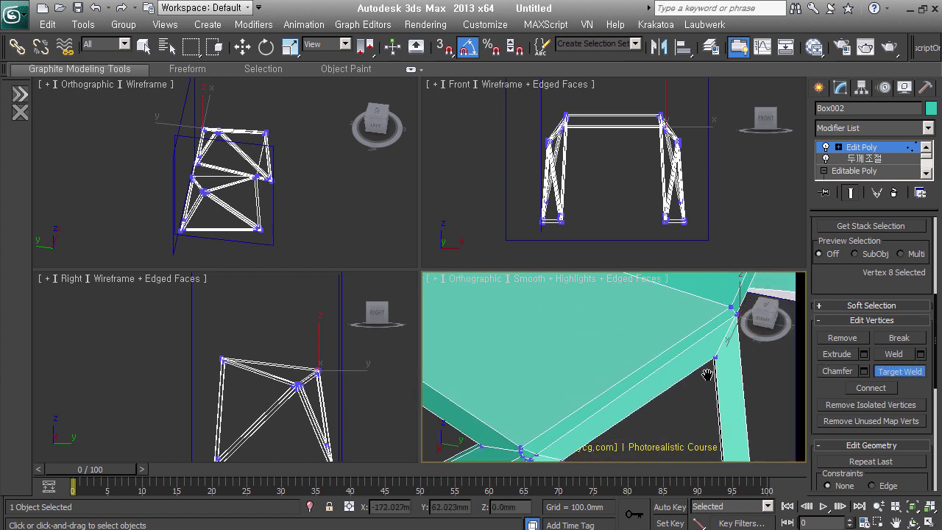
{"action": "scroll", "coordinate": [682, 347], "scroll_direction": "down", "scroll_amount": 2}
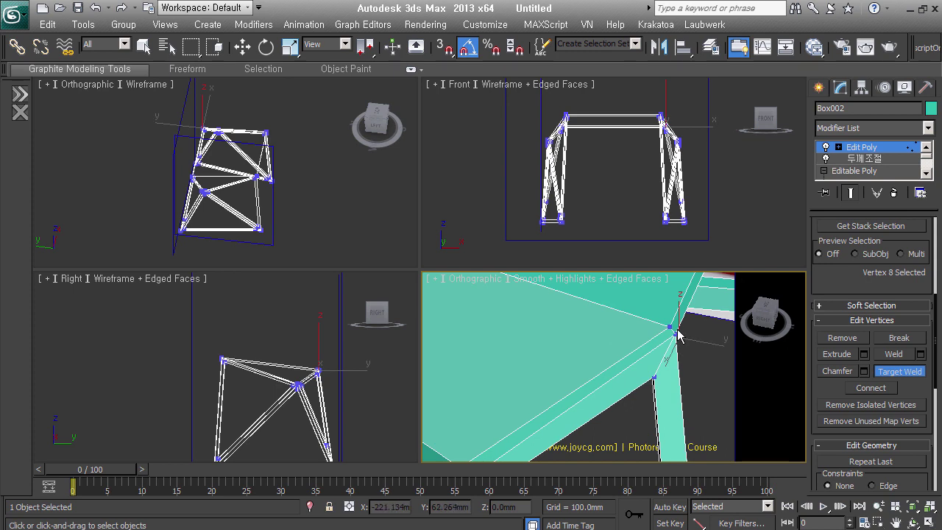
{"action": "scroll", "coordinate": [681, 355], "scroll_direction": "up", "scroll_amount": 3}
Move three joint vertices slightly to reshape the joint faces.
{"action": "key", "text": "w"}
{"action": "left_click", "coordinate": [692, 370]}
{"action": "left_click_drag", "start_coordinate": [704, 367], "coordinate": [706, 366]}
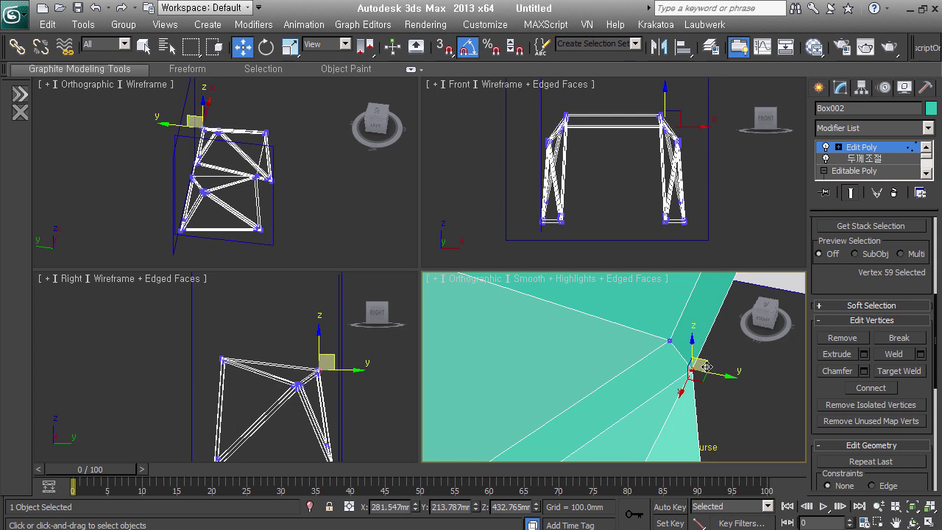
{"action": "left_click_drag", "start_coordinate": [712, 370], "coordinate": [716, 393]}
{"action": "left_click", "coordinate": [705, 377], "text": "ctrl"}
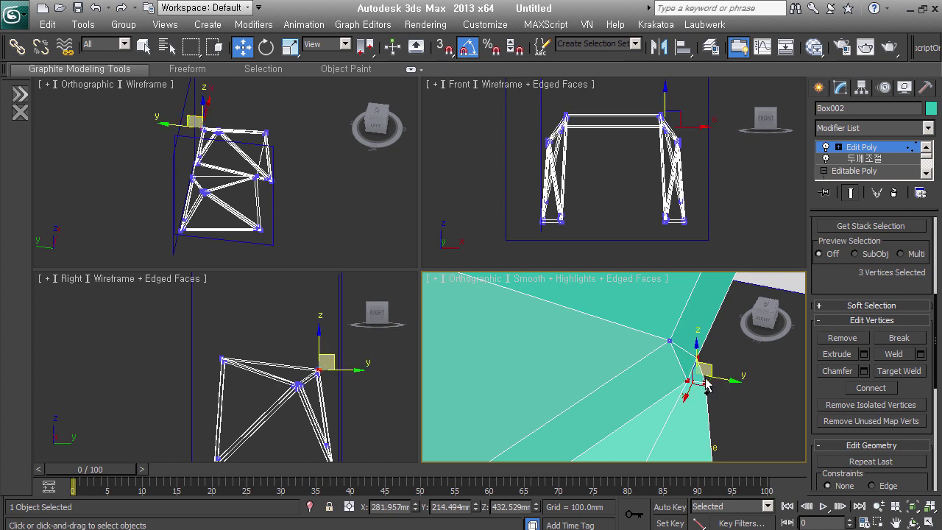
{"action": "left_click_drag", "start_coordinate": [700, 378], "coordinate": [705, 388]}
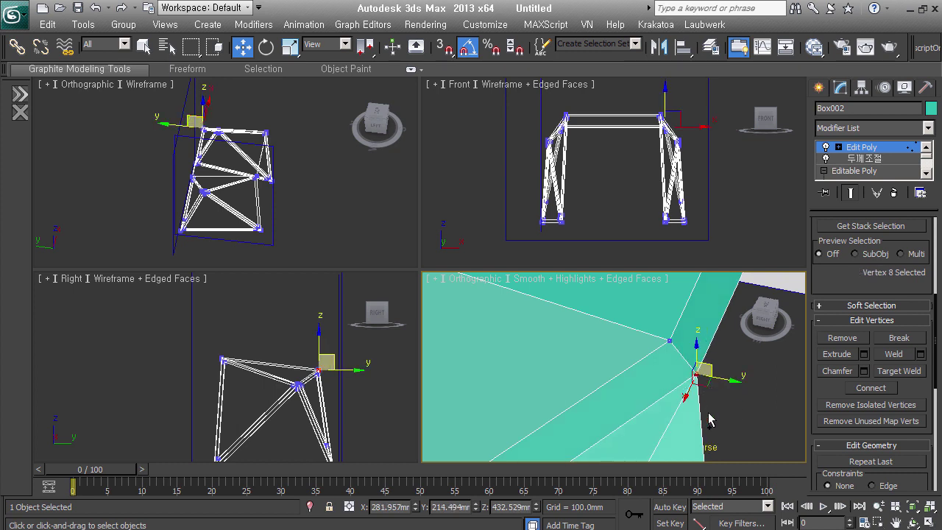
Inspect the leg joint's vertex cluster, selecting and then clearing vertices.
{"action": "mouse_move", "coordinate": [710, 420]}
{"action": "middle_mouse_down", "text": "alt"}
{"action": "mouse_move", "coordinate": [623, 359]}
{"action": "mouse_move", "coordinate": [615, 410]}
{"action": "middle_mouse_up", "text": "alt"}
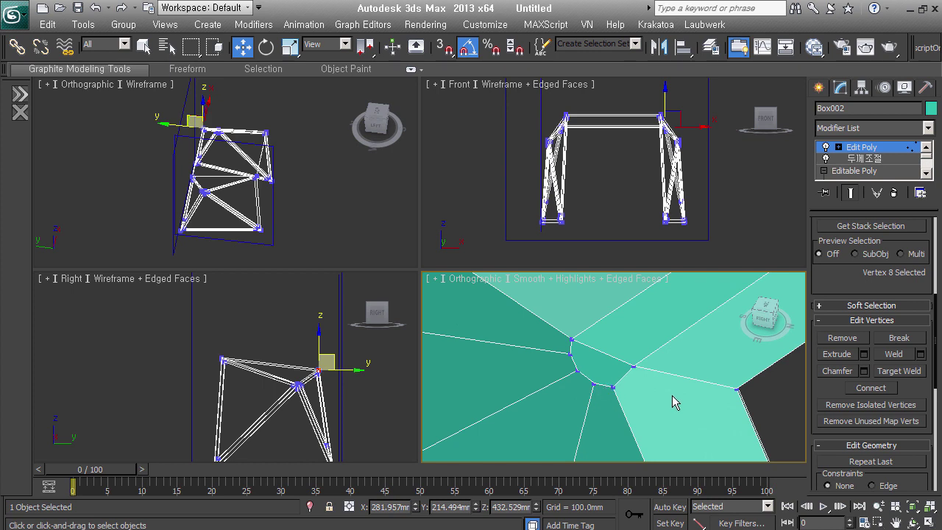
{"action": "middle_click_drag", "start_coordinate": [672, 401], "coordinate": [648, 420]}
{"action": "scroll", "coordinate": [649, 420], "scroll_direction": "up", "scroll_amount": 1}
{"action": "scroll", "coordinate": [648, 420], "scroll_direction": "up", "scroll_amount": 1}
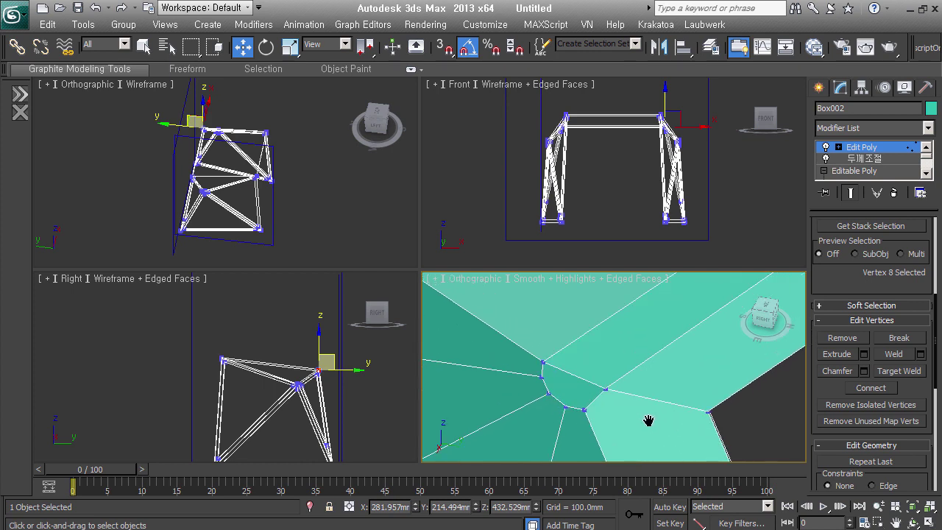
{"action": "scroll", "coordinate": [652, 416], "scroll_direction": "down", "scroll_amount": 1}
{"action": "scroll", "coordinate": [658, 399], "scroll_direction": "down", "scroll_amount": 1}
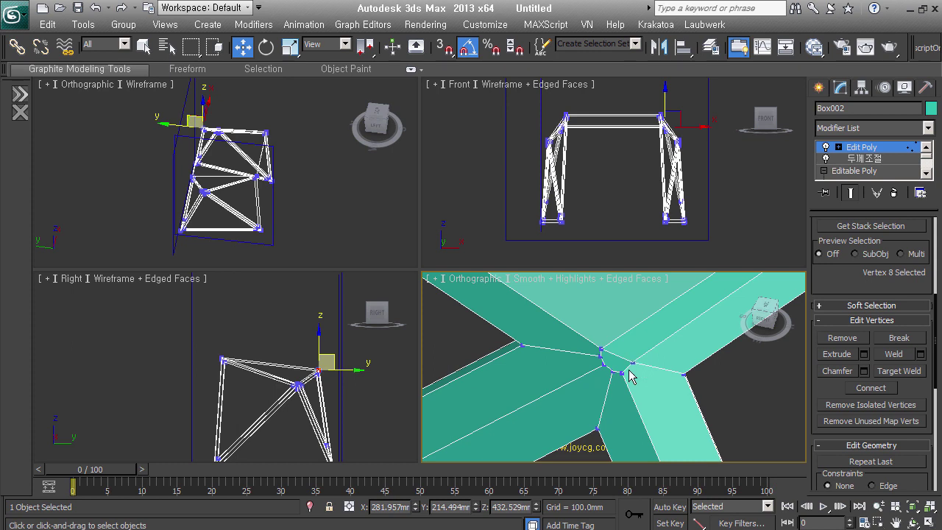
{"action": "scroll", "coordinate": [630, 376], "scroll_direction": "up", "scroll_amount": 1}
{"action": "scroll", "coordinate": [630, 376], "scroll_direction": "up", "scroll_amount": 1}
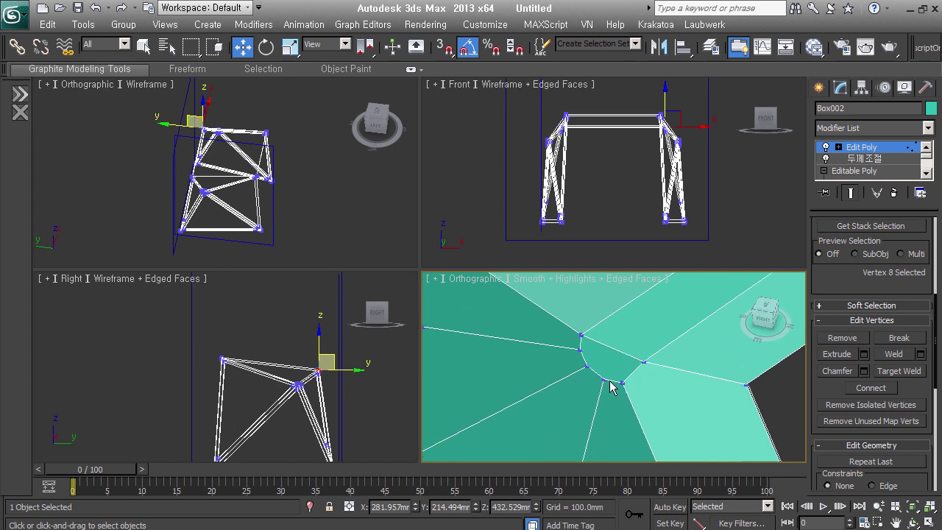
{"action": "left_click", "coordinate": [611, 382]}
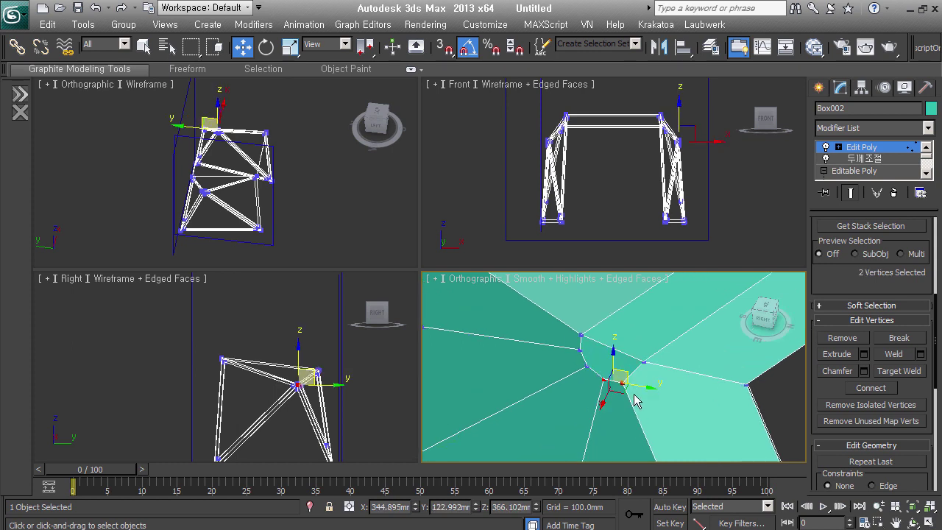
{"action": "left_click", "coordinate": [596, 381]}
{"action": "left_click", "coordinate": [581, 379]}
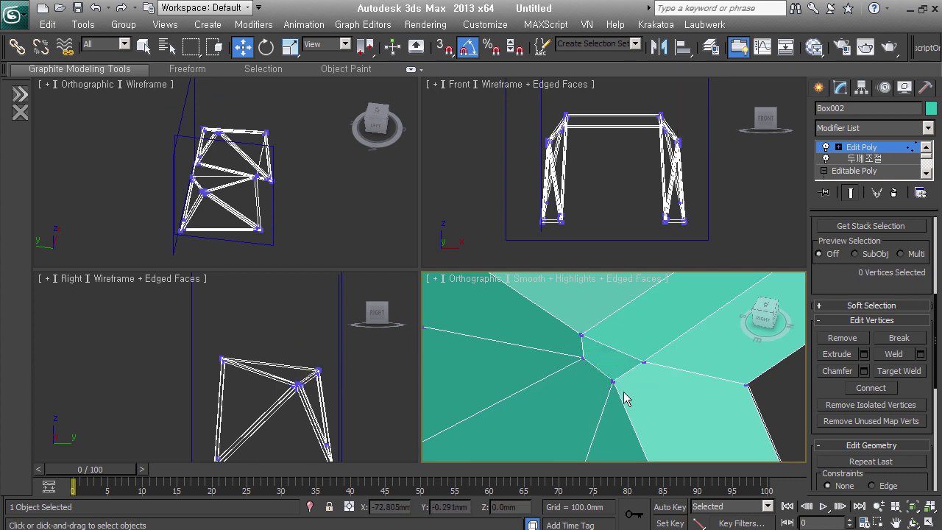
Target Weld two more extra vertices onto their neighbours.
{"action": "key", "text": "ctrl+w"}
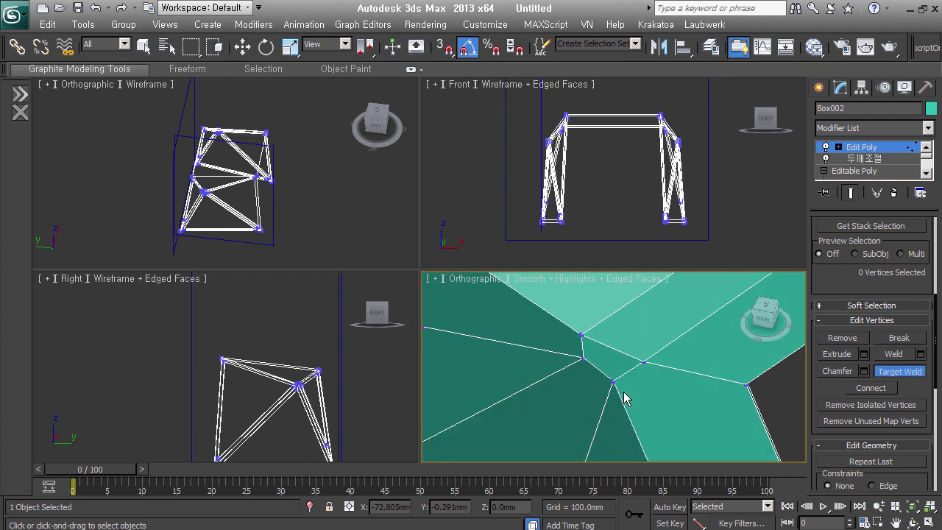
{"action": "left_click", "coordinate": [655, 373]}
{"action": "left_click", "coordinate": [617, 382]}
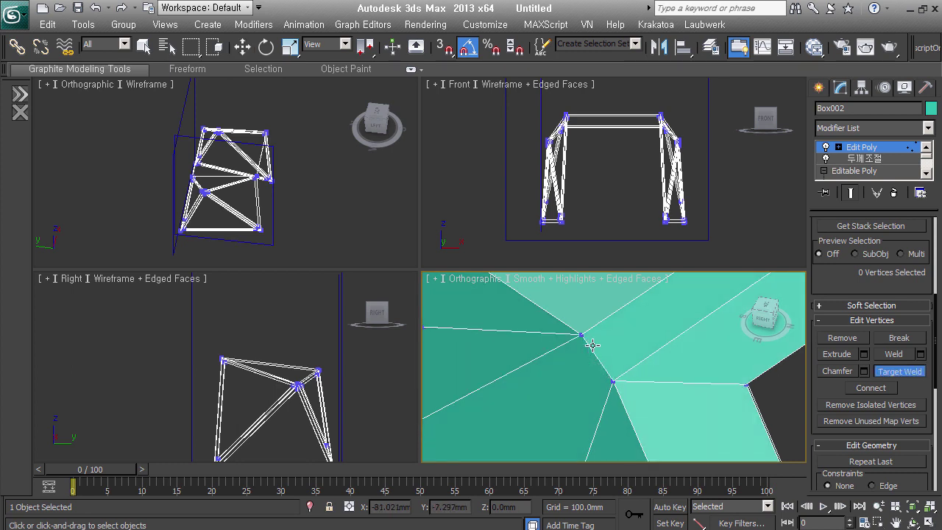
{"action": "scroll", "coordinate": [595, 380], "scroll_direction": "down", "scroll_amount": 3}
{"action": "middle_click_drag", "start_coordinate": [595, 380], "coordinate": [563, 411]}
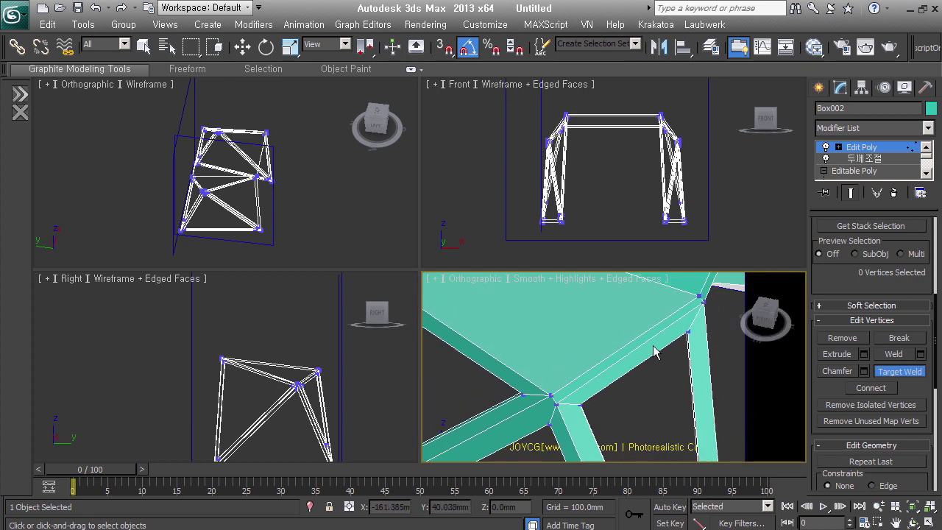
{"action": "scroll", "coordinate": [563, 411], "scroll_direction": "up", "scroll_amount": 5}
{"action": "right_click", "coordinate": [563, 417]}
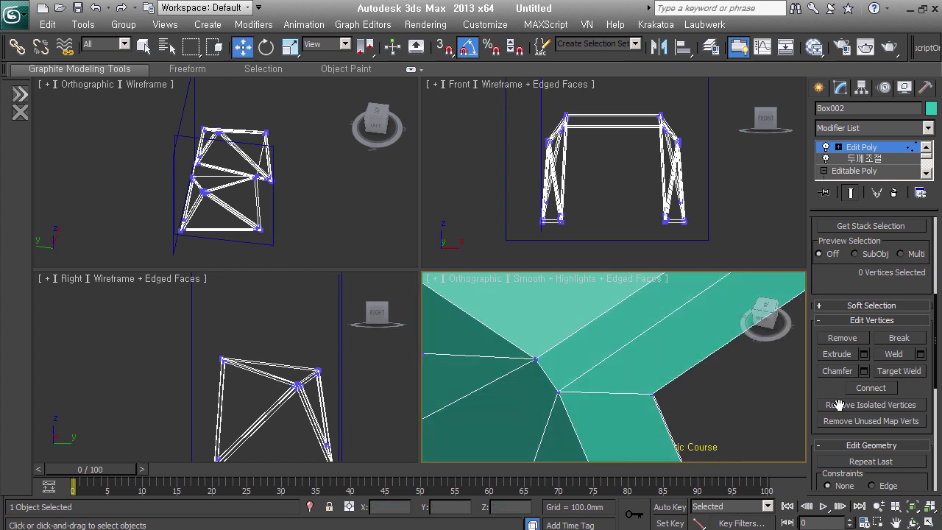
Set Constraints to Edge and slide the beam-junction vertex along its edge.
{"action": "left_click_drag", "start_coordinate": [839, 402], "coordinate": [853, 302]}
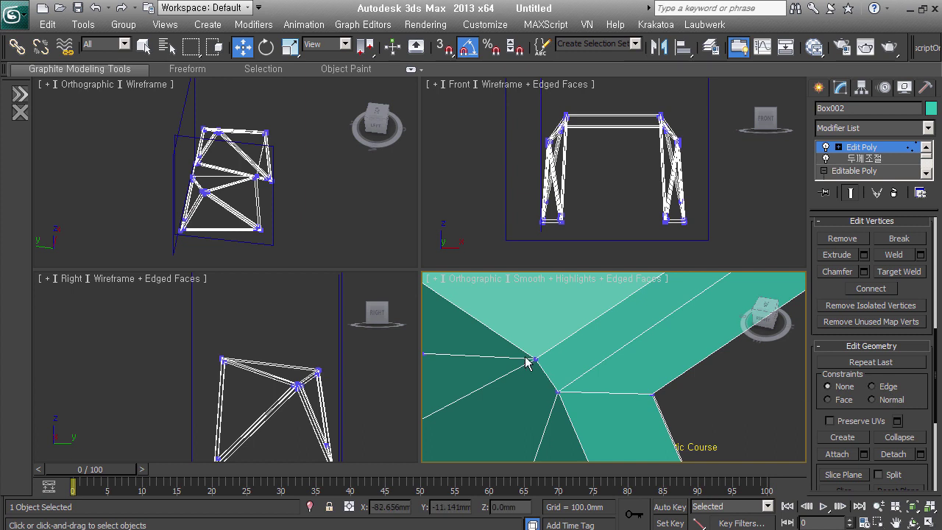
{"action": "left_click", "coordinate": [872, 386]}
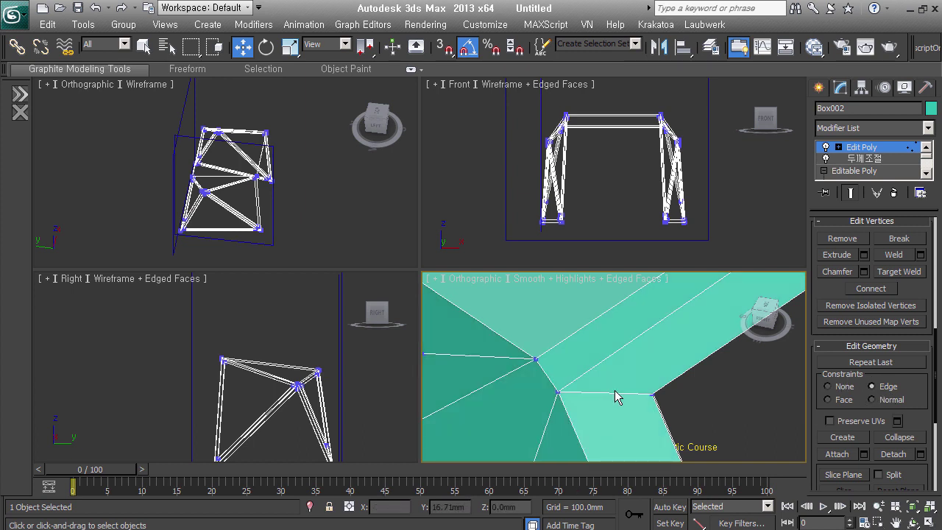
{"action": "left_click", "coordinate": [560, 395]}
{"action": "left_click_drag", "start_coordinate": [565, 398], "coordinate": [572, 377]}
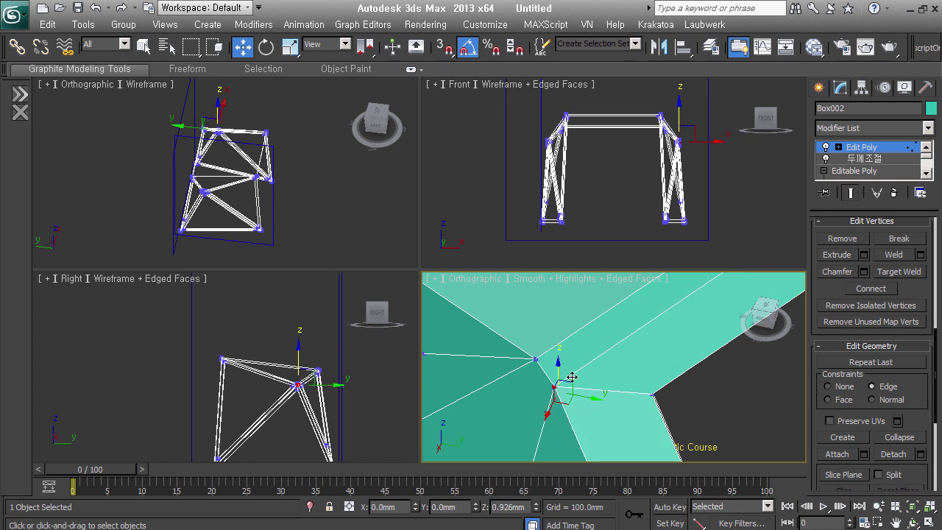
{"action": "mouse_move", "coordinate": [572, 376]}
{"action": "middle_mouse_down", "text": "alt"}
{"action": "mouse_move", "coordinate": [615, 332]}
{"action": "mouse_move", "coordinate": [652, 373]}
{"action": "mouse_move", "coordinate": [916, 151]}
{"action": "middle_mouse_up", "text": "alt"}
Return to object level and center the frame's pivot using Affect Pivot Only and Center to Object.
{"action": "left_click", "coordinate": [910, 149]}
{"action": "middle_click_drag", "start_coordinate": [662, 354], "coordinate": [690, 356], "text": "alt"}
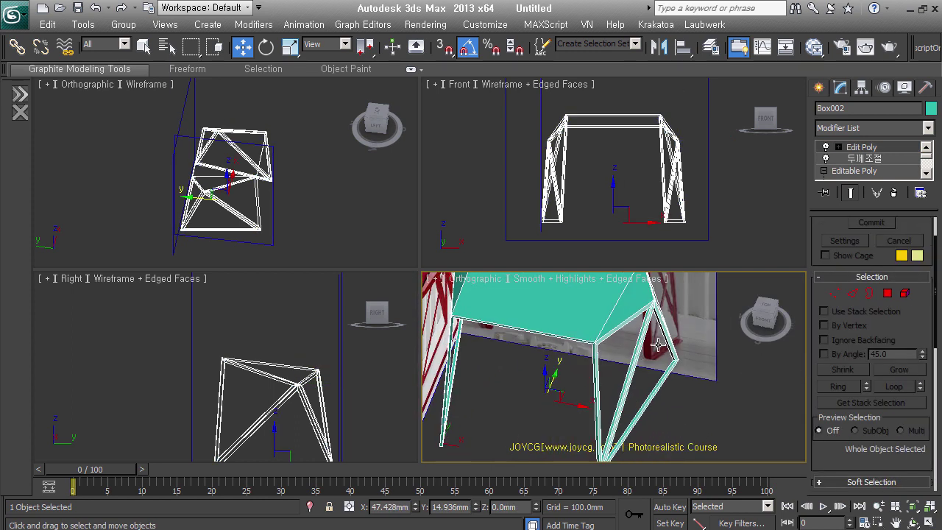
{"action": "mouse_move", "coordinate": [637, 395]}
{"action": "middle_mouse_down", "text": "alt"}
{"action": "mouse_move", "coordinate": [663, 356]}
{"action": "mouse_move", "coordinate": [648, 380]}
{"action": "middle_mouse_up", "text": "alt"}
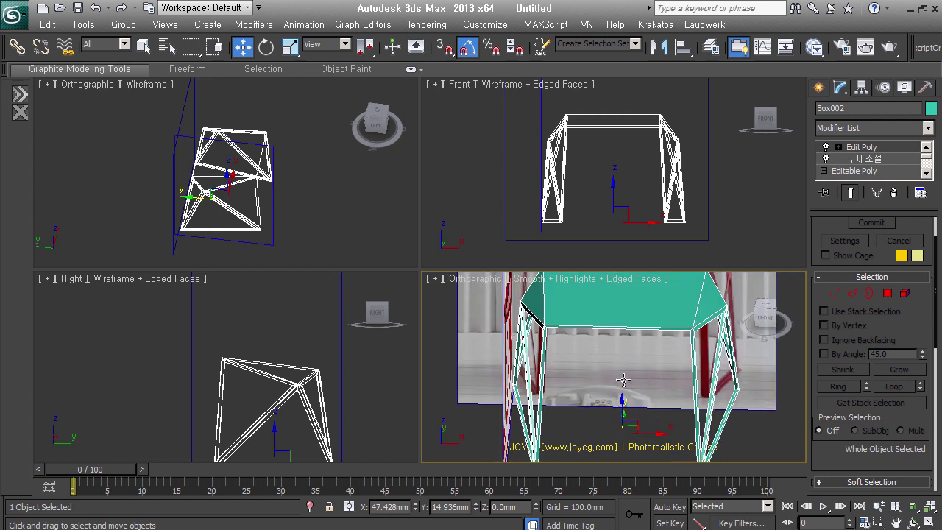
{"action": "left_click", "coordinate": [863, 90]}
{"action": "left_click", "coordinate": [873, 180]}
{"action": "left_click", "coordinate": [882, 259]}
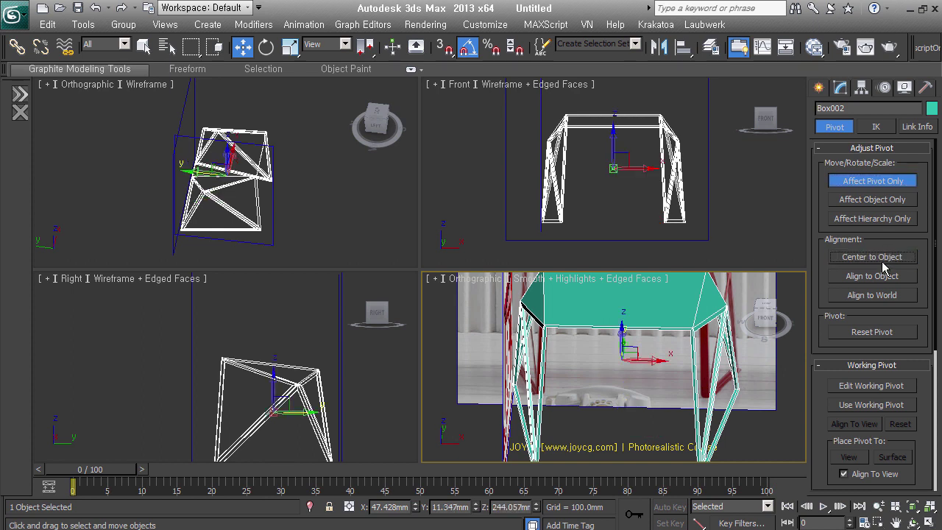
{"action": "left_click", "coordinate": [819, 88]}
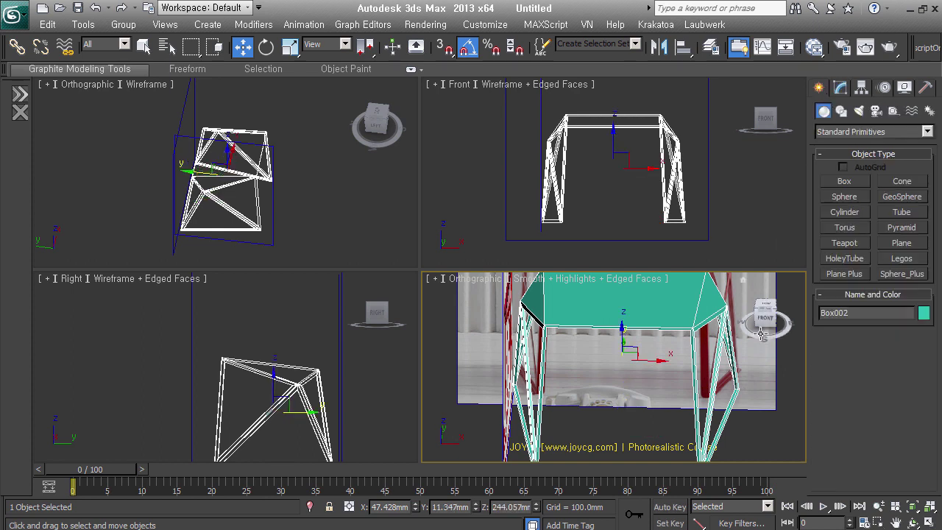
Orbit the view to inspect the table from a low angle and from above.
{"action": "middle_click_drag", "start_coordinate": [611, 360], "coordinate": [651, 376], "text": "alt"}
{"action": "left_click_drag", "start_coordinate": [651, 376], "coordinate": [632, 367]}
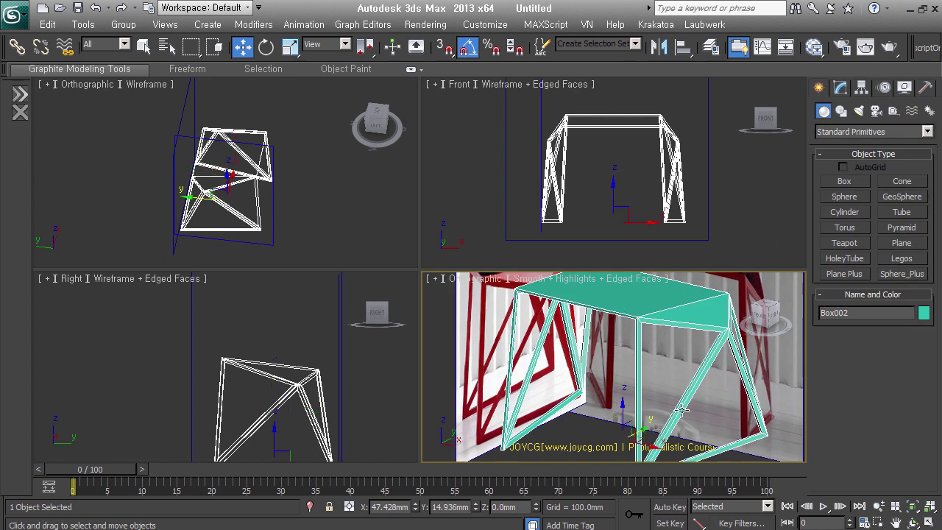
{"action": "middle_click_drag", "start_coordinate": [633, 368], "coordinate": [614, 390], "text": "alt"}
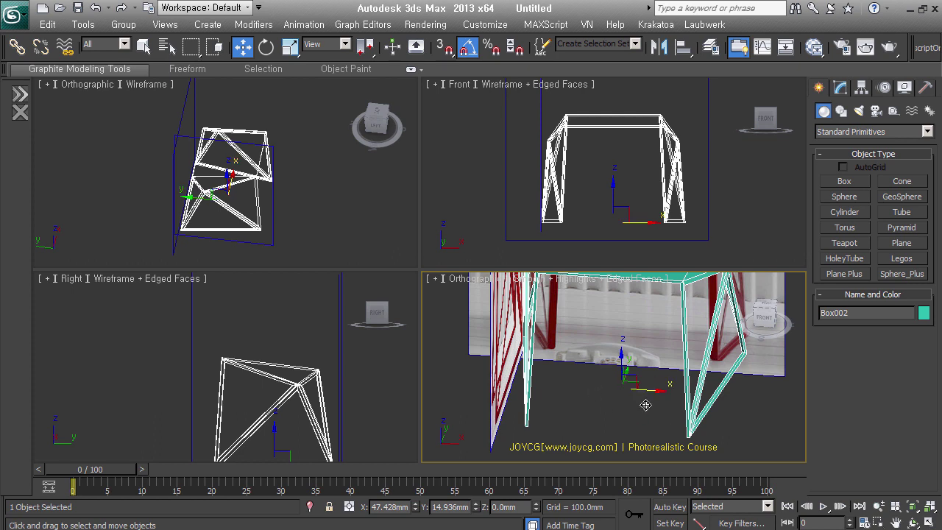
{"action": "middle_click_drag", "start_coordinate": [642, 403], "coordinate": [637, 441], "text": "alt"}
{"action": "scroll", "coordinate": [638, 441], "scroll_direction": "down", "scroll_amount": 3}
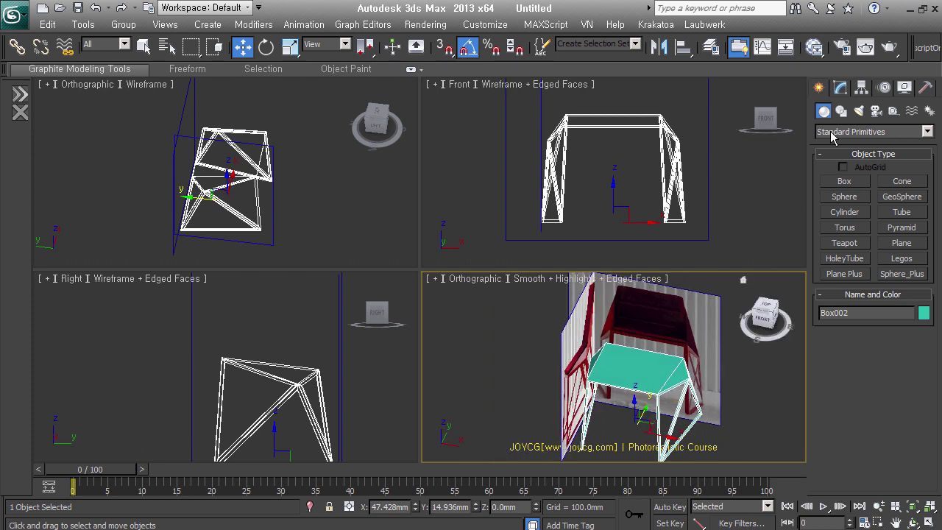
Add a Symmetry modifier mirroring on X to the chair frame.
{"action": "left_click", "coordinate": [851, 88]}
{"action": "left_click", "coordinate": [882, 128]}
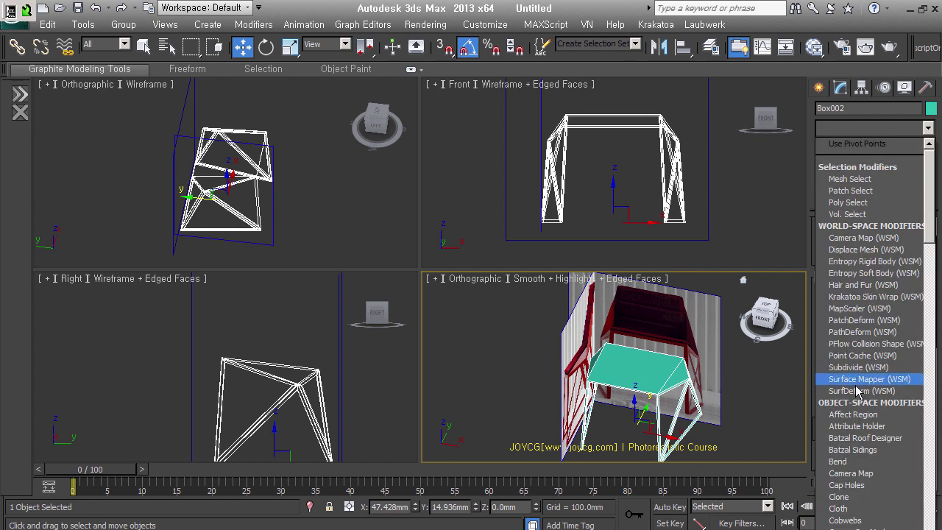
{"action": "key", "text": "s"}
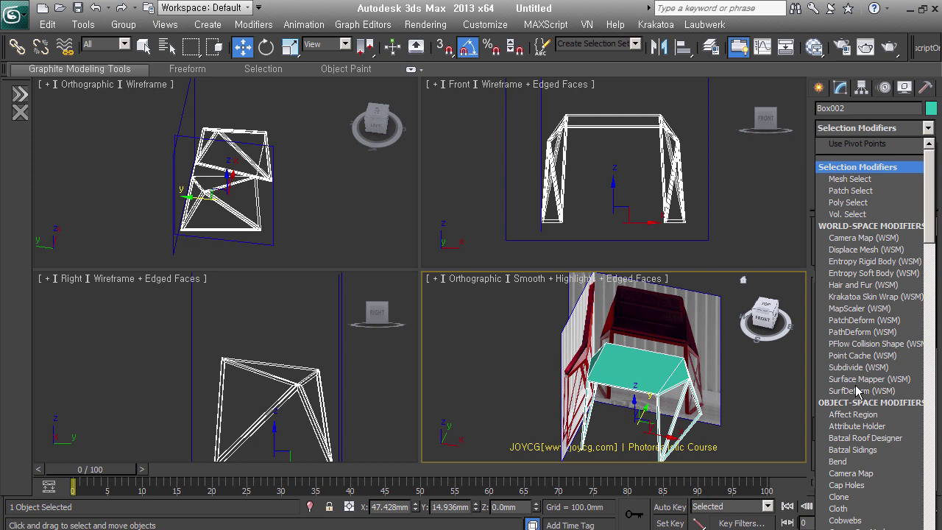
{"action": "key", "text": "y"}
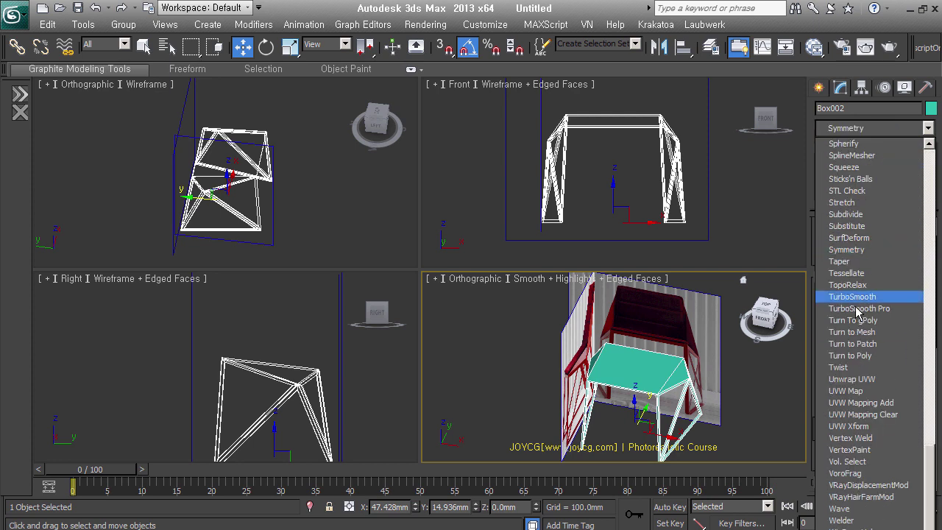
{"action": "left_click", "coordinate": [865, 254]}
{"action": "scroll", "coordinate": [743, 390], "scroll_direction": "up", "scroll_amount": 1}
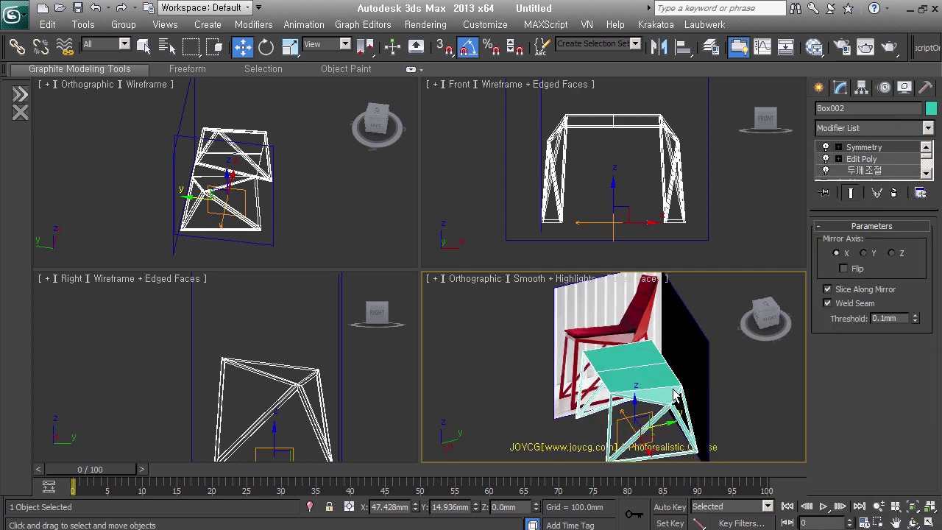
{"action": "scroll", "coordinate": [736, 375], "scroll_direction": "up", "scroll_amount": 2}
{"action": "scroll", "coordinate": [729, 353], "scroll_direction": "up", "scroll_amount": 2}
{"action": "scroll", "coordinate": [718, 330], "scroll_direction": "up", "scroll_amount": 2}
Inspect the mirrored leg joints in wireframe view.
{"action": "middle_click_drag", "start_coordinate": [717, 329], "coordinate": [627, 396]}
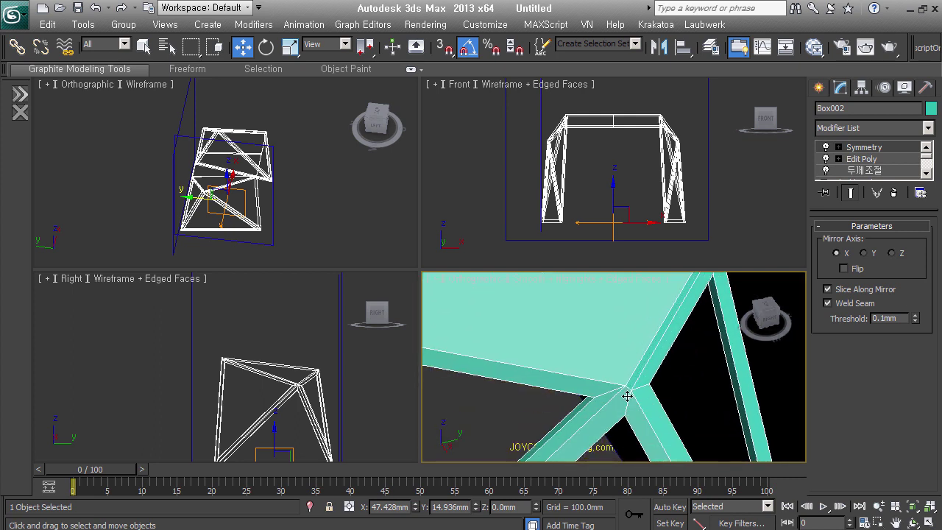
{"action": "scroll", "coordinate": [618, 398], "scroll_direction": "down", "scroll_amount": 3}
{"action": "scroll", "coordinate": [620, 358], "scroll_direction": "down", "scroll_amount": 2}
{"action": "scroll", "coordinate": [683, 378], "scroll_direction": "down", "scroll_amount": 2}
{"action": "mouse_move", "coordinate": [542, 350]}
{"action": "middle_mouse_down"}
{"action": "mouse_move", "coordinate": [553, 376]}
{"action": "mouse_move", "coordinate": [581, 321]}
{"action": "middle_mouse_up"}
{"action": "key", "text": "F3"}
{"action": "scroll", "coordinate": [557, 378], "scroll_direction": "up", "scroll_amount": 2}
{"action": "scroll", "coordinate": [536, 353], "scroll_direction": "up", "scroll_amount": 2}
{"action": "scroll", "coordinate": [635, 392], "scroll_direction": "up", "scroll_amount": 2}
{"action": "scroll", "coordinate": [654, 392], "scroll_direction": "up", "scroll_amount": 2}
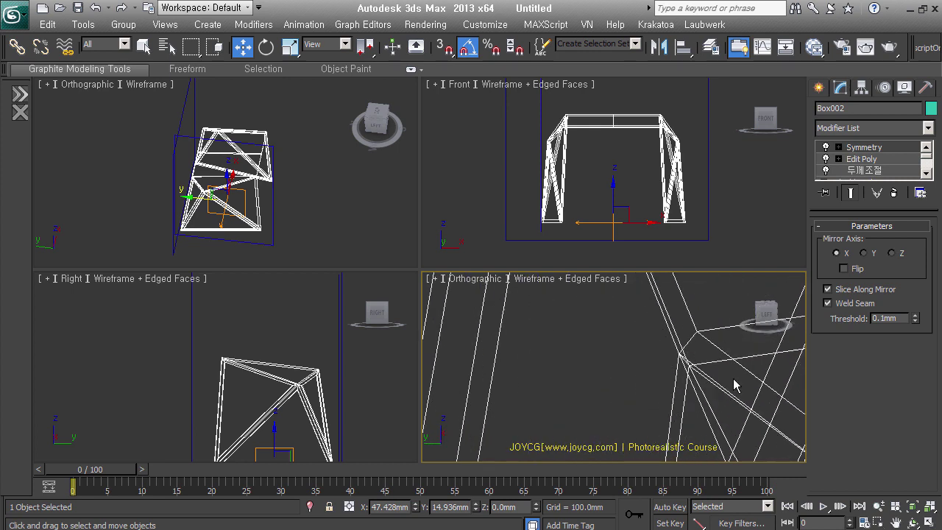
{"action": "mouse_move", "coordinate": [693, 364]}
{"action": "middle_mouse_down", "text": "alt"}
{"action": "mouse_move", "coordinate": [672, 387]}
{"action": "mouse_move", "coordinate": [682, 368]}
{"action": "middle_mouse_up", "text": "alt"}
{"action": "scroll", "coordinate": [671, 387], "scroll_direction": "down", "scroll_amount": 3}
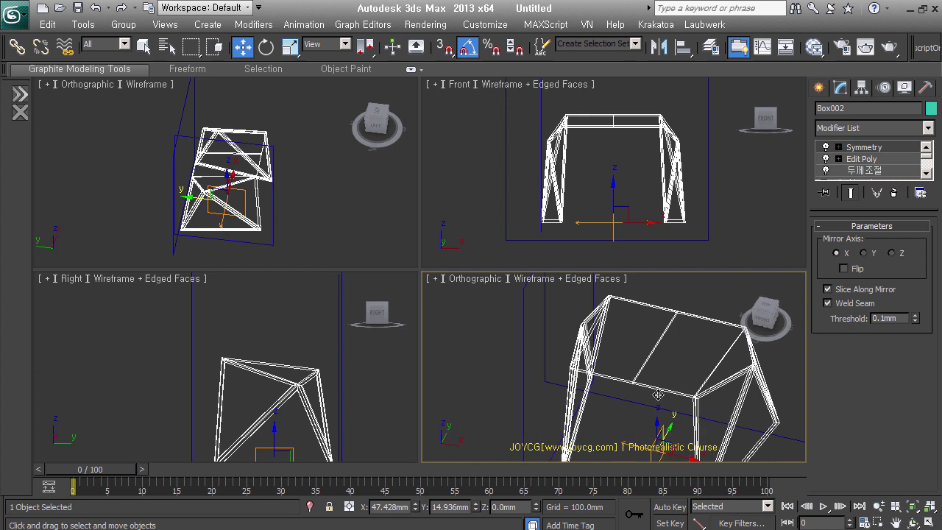
Add an Edit Poly above Symmetry and remove the seam edge loop across the seat top.
{"action": "key", "text": "ctrl+e"}
{"action": "left_click", "coordinate": [852, 293]}
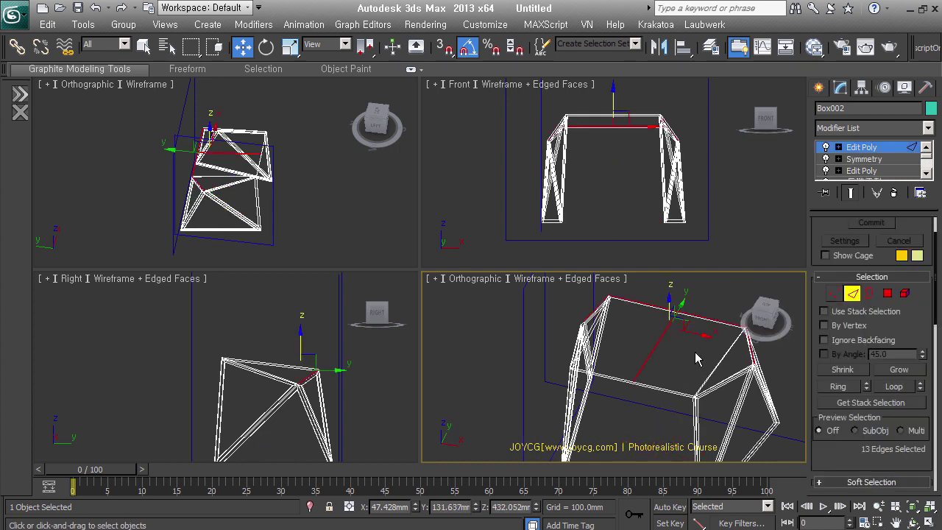
{"action": "left_click", "coordinate": [717, 300]}
{"action": "left_click", "coordinate": [662, 368]}
{"action": "key", "text": "alt+l"}
{"action": "scroll", "coordinate": [852, 440], "scroll_direction": "down", "scroll_amount": 5}
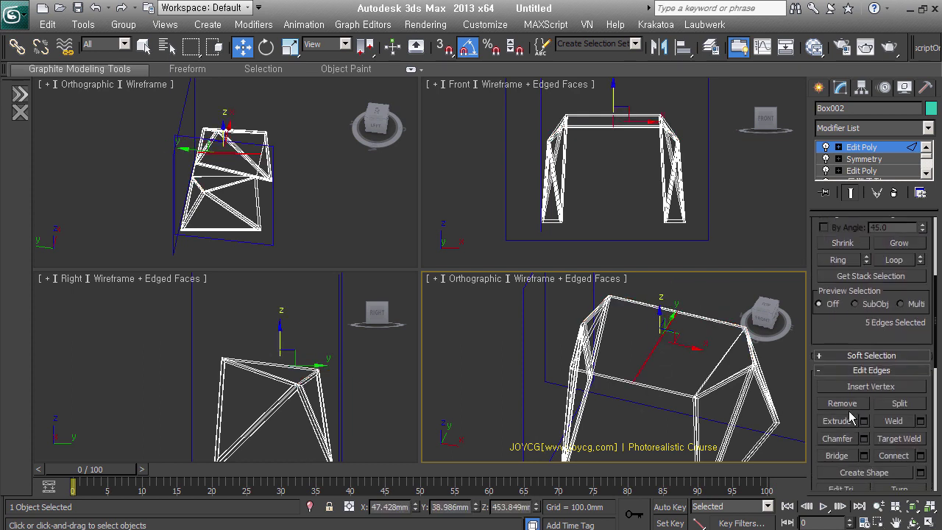
{"action": "left_click", "coordinate": [850, 410]}
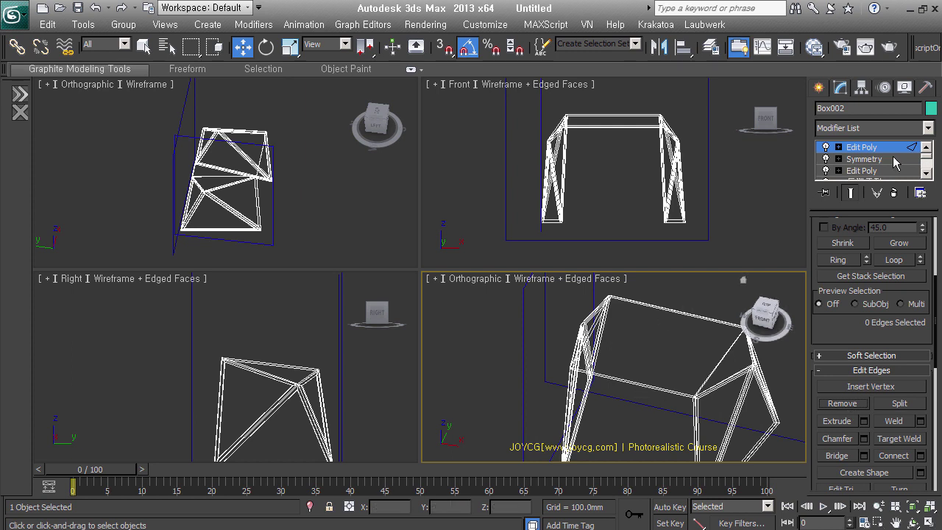
Leave edge level and view the whole chair in shaded display.
{"action": "key", "text": "2"}
{"action": "scroll", "coordinate": [662, 354], "scroll_direction": "down", "scroll_amount": 3}
{"action": "key", "text": "F3"}
{"action": "middle_click_drag", "start_coordinate": [662, 353], "coordinate": [741, 328], "text": "alt"}
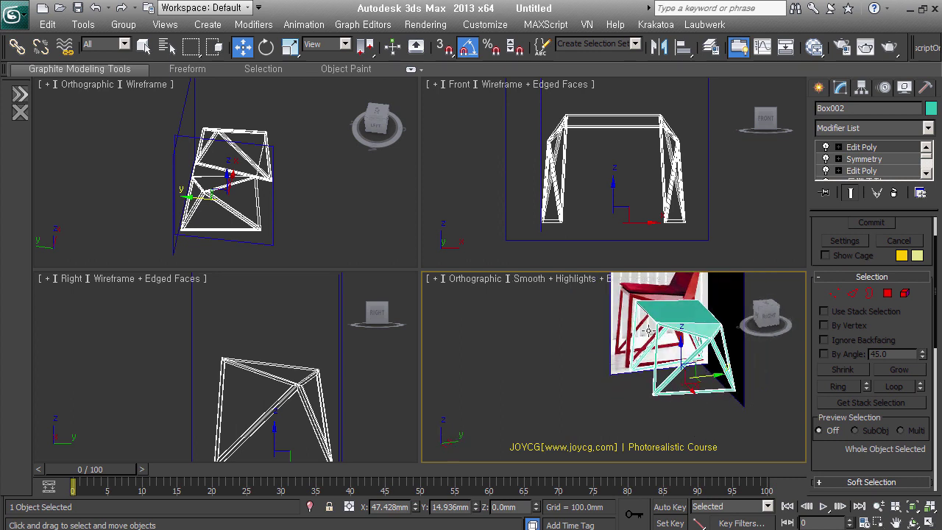
{"action": "scroll", "coordinate": [741, 328], "scroll_direction": "up", "scroll_amount": 5}
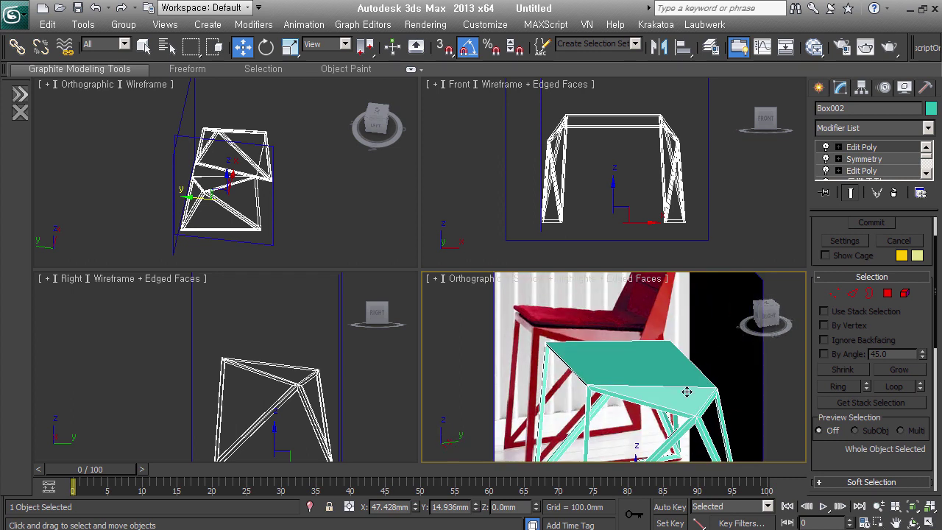
{"action": "middle_click_drag", "start_coordinate": [721, 403], "coordinate": [716, 432], "text": "alt"}
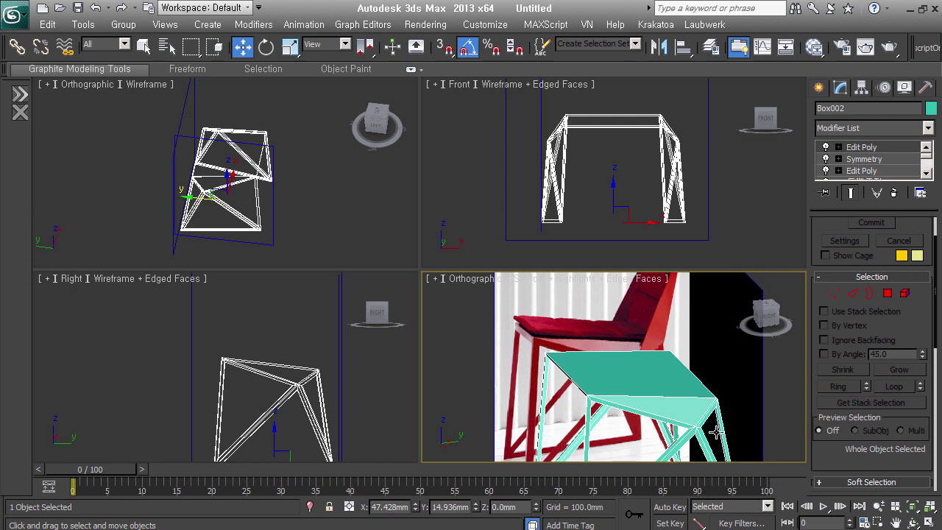
Select the seat's top polygons from the corner along the chair edge.
{"action": "left_click", "coordinate": [890, 297]}
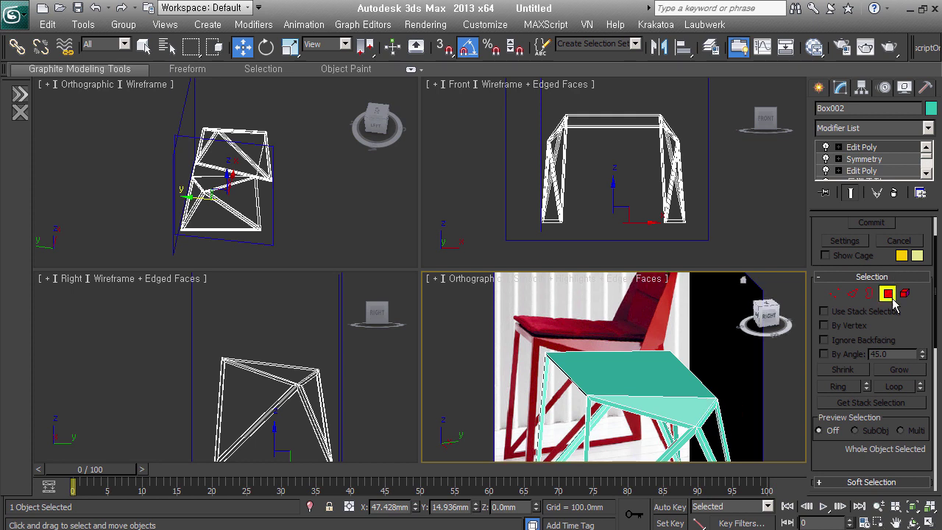
{"action": "scroll", "coordinate": [725, 409], "scroll_direction": "up", "scroll_amount": 5}
{"action": "left_click", "coordinate": [728, 416]}
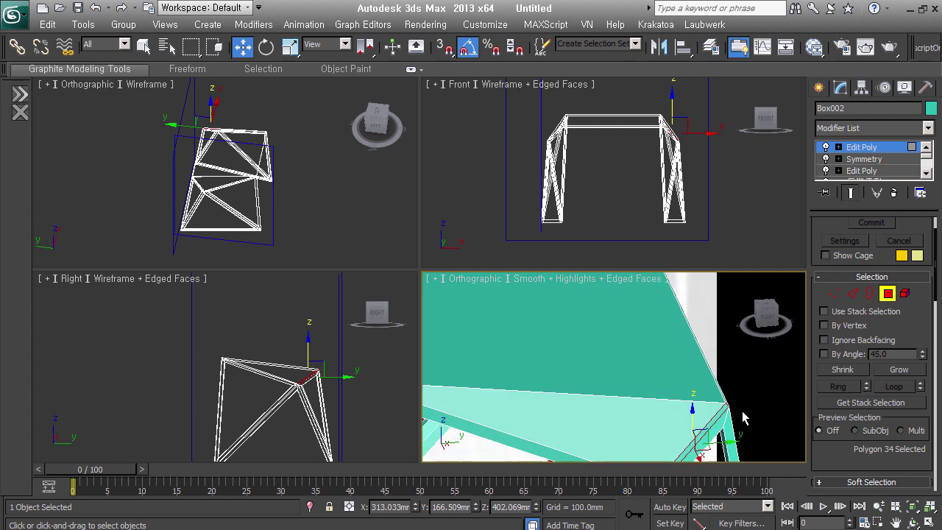
{"action": "middle_click_drag", "start_coordinate": [741, 417], "coordinate": [773, 422], "text": "alt"}
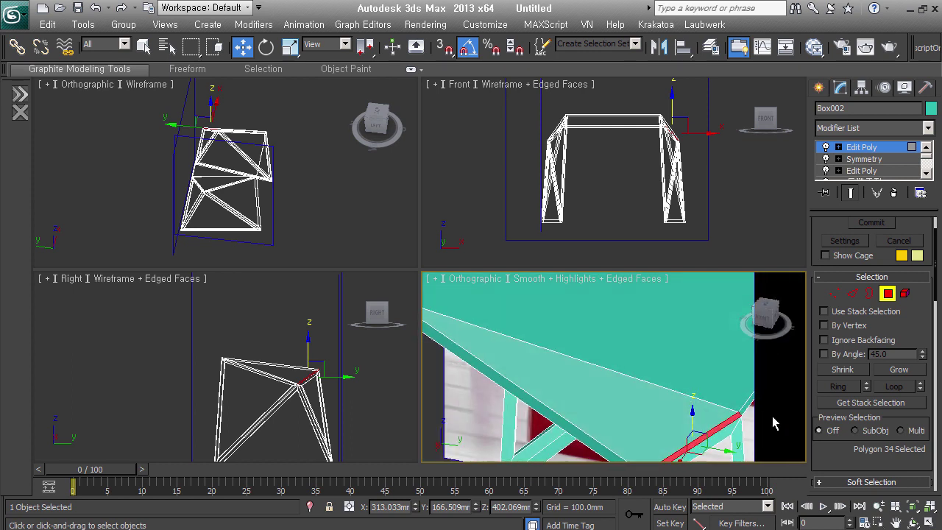
{"action": "left_click", "coordinate": [758, 416]}
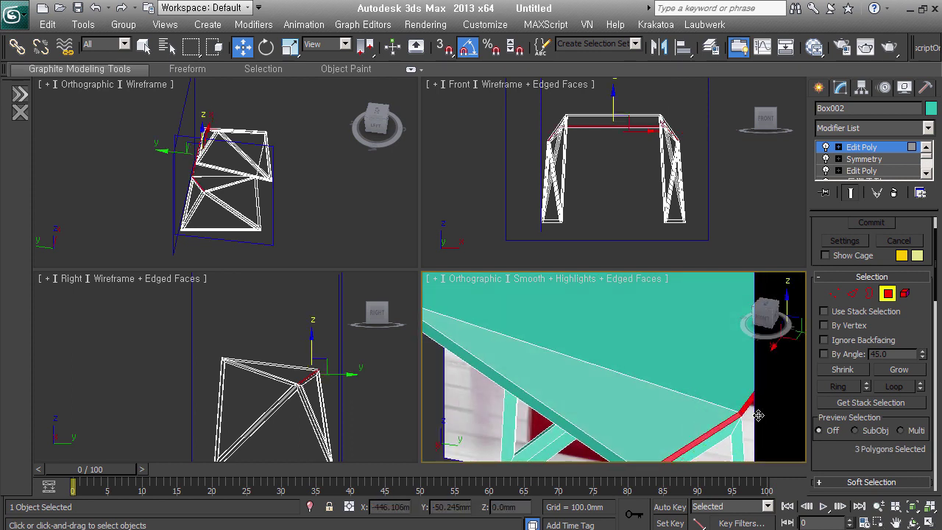
{"action": "middle_click_drag", "start_coordinate": [758, 416], "coordinate": [706, 405], "text": "alt"}
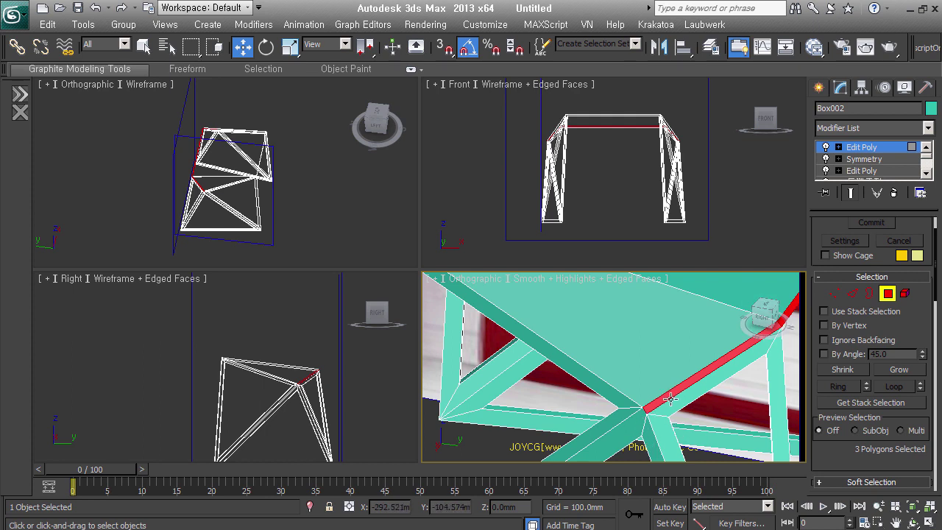
{"action": "mouse_move", "coordinate": [669, 380]}
{"action": "middle_mouse_down", "text": "alt"}
{"action": "mouse_move", "coordinate": [643, 353]}
{"action": "mouse_move", "coordinate": [671, 372]}
{"action": "middle_mouse_up", "text": "alt"}
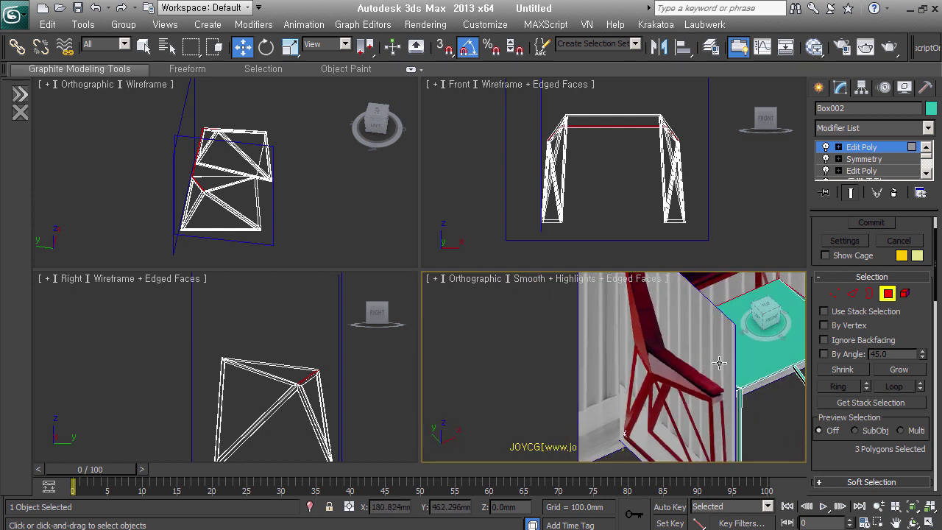
{"action": "key", "text": "F3"}
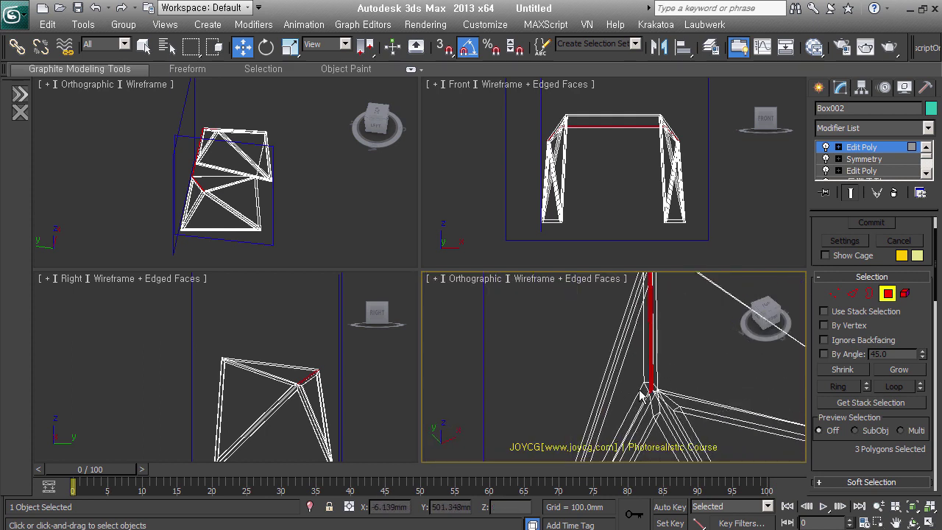
{"action": "middle_click_drag", "start_coordinate": [662, 397], "coordinate": [605, 410]}
{"action": "middle_click_drag", "start_coordinate": [772, 389], "coordinate": [582, 382], "text": "alt"}
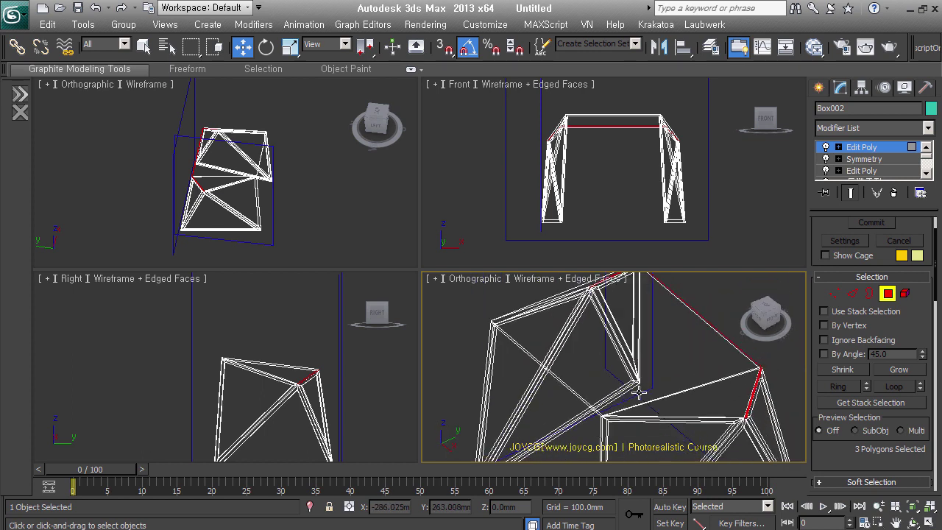
{"action": "middle_click_drag", "start_coordinate": [687, 392], "coordinate": [685, 377], "text": "alt"}
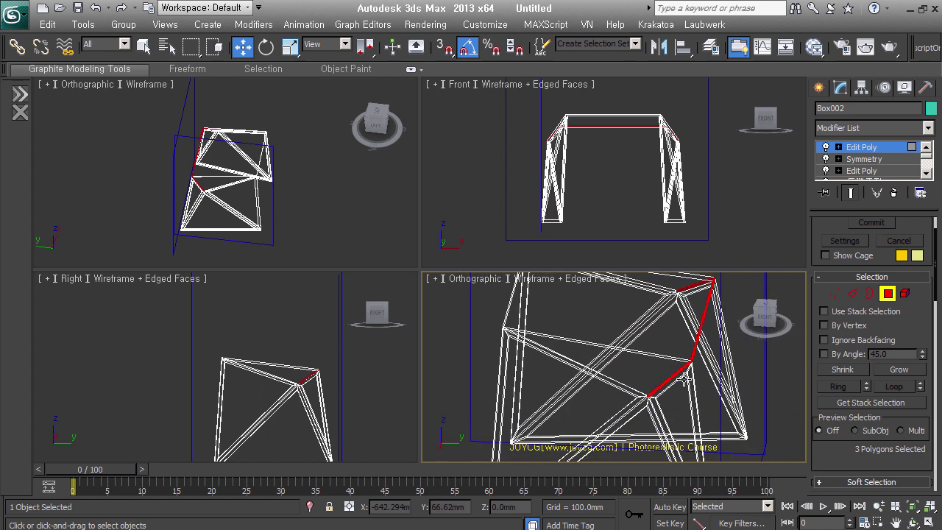
{"action": "key", "text": "F3"}
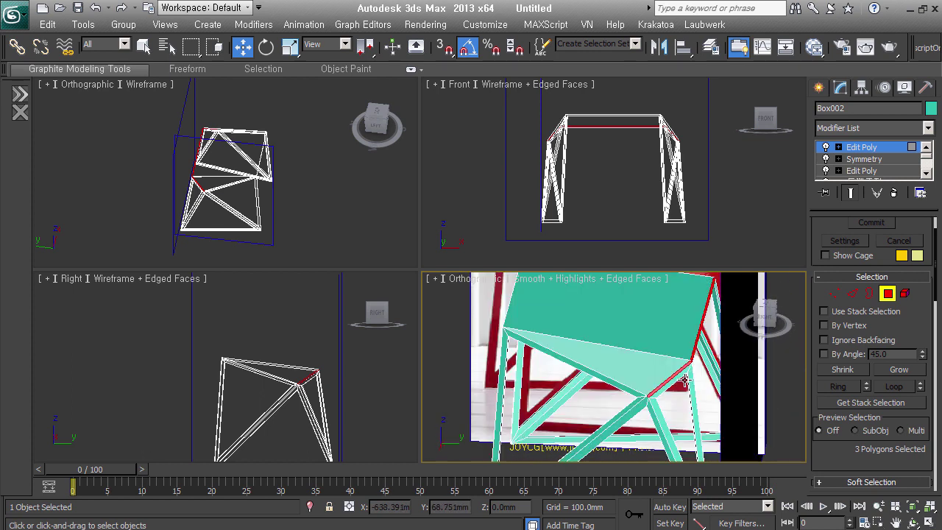
Set the lower-right viewport to the Right view, zoomed on the selected seat polygons.
{"action": "key", "text": "l"}
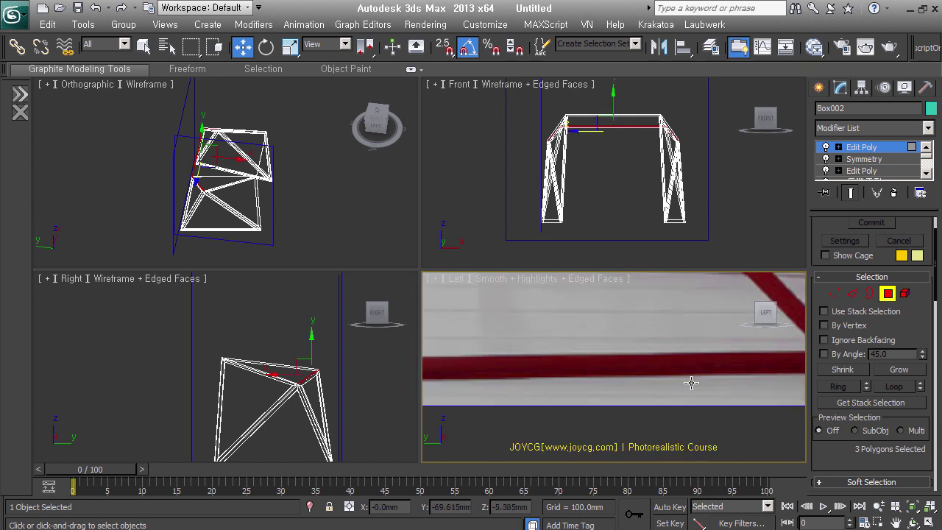
{"action": "key", "text": "z"}
{"action": "scroll", "coordinate": [685, 355], "scroll_direction": "down", "scroll_amount": 5}
{"action": "scroll", "coordinate": [645, 401], "scroll_direction": "down", "scroll_amount": 4}
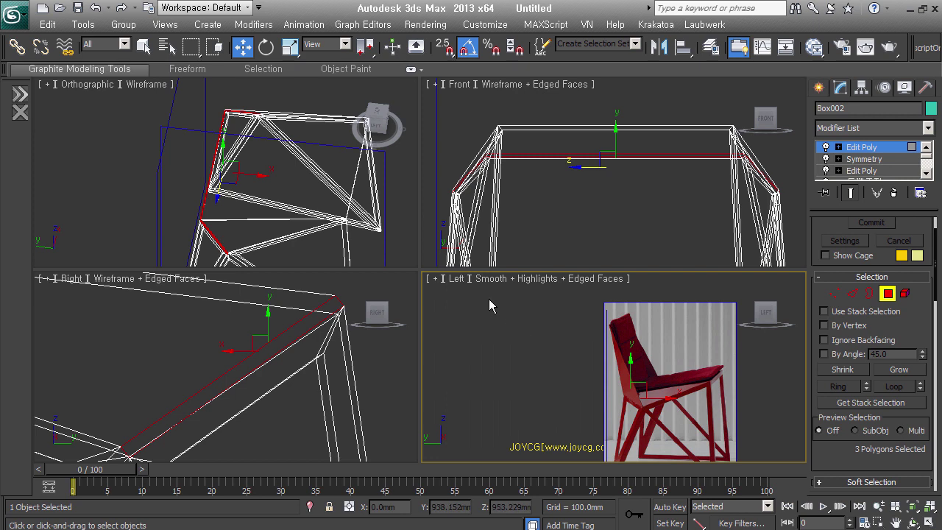
{"action": "left_click", "coordinate": [456, 278]}
{"action": "left_click", "coordinate": [514, 425]}
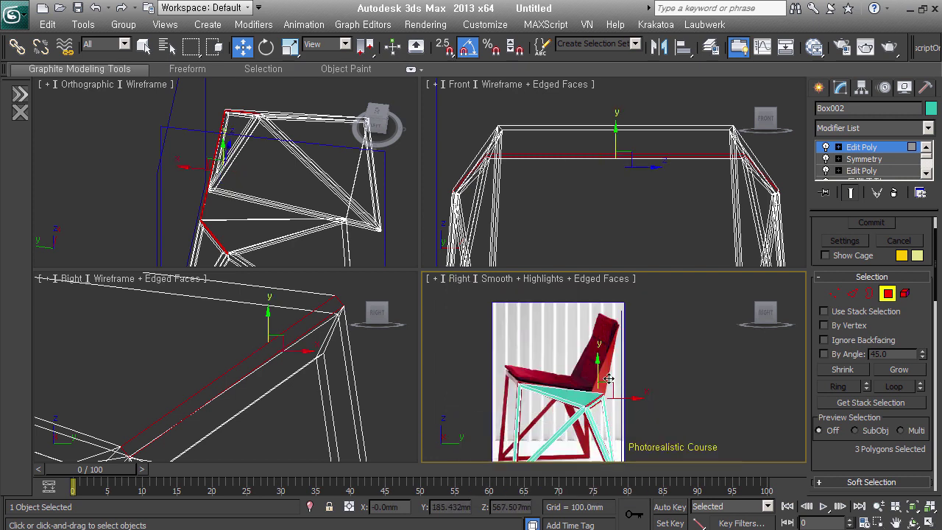
{"action": "scroll", "coordinate": [611, 394], "scroll_direction": "up", "scroll_amount": 2}
Lock the polygon selection and scale the seat polygons upward.
{"action": "right_click", "coordinate": [613, 402]}
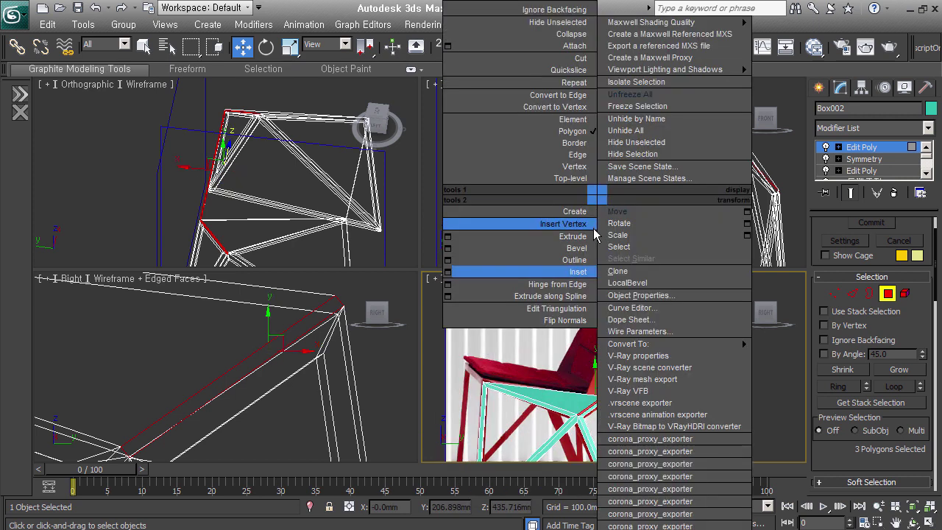
{"action": "left_click", "coordinate": [611, 246]}
{"action": "scroll", "coordinate": [611, 412], "scroll_direction": "up", "scroll_amount": 2}
{"action": "key", "text": "space"}
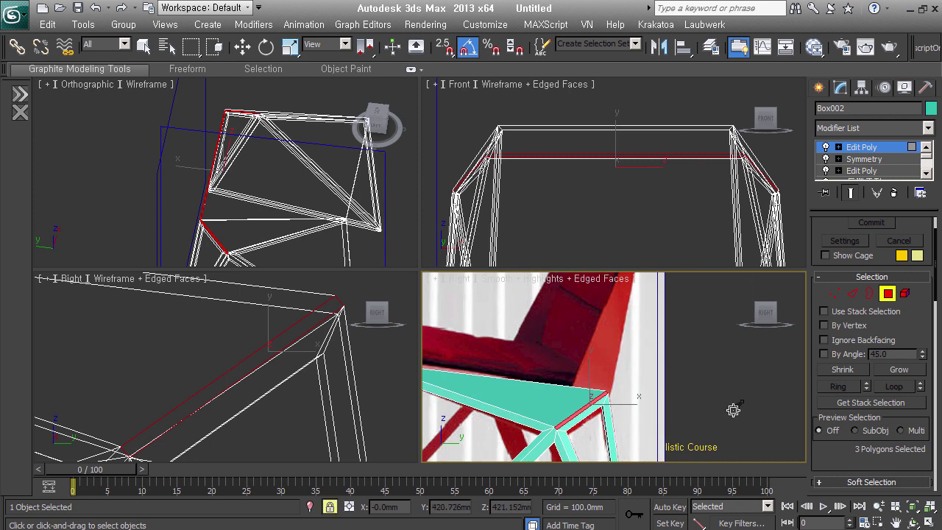
{"action": "left_click_drag", "start_coordinate": [733, 409], "coordinate": [713, 416]}
Move the seat polygons up and back to line up with the reference seat.
{"action": "key", "text": "w"}
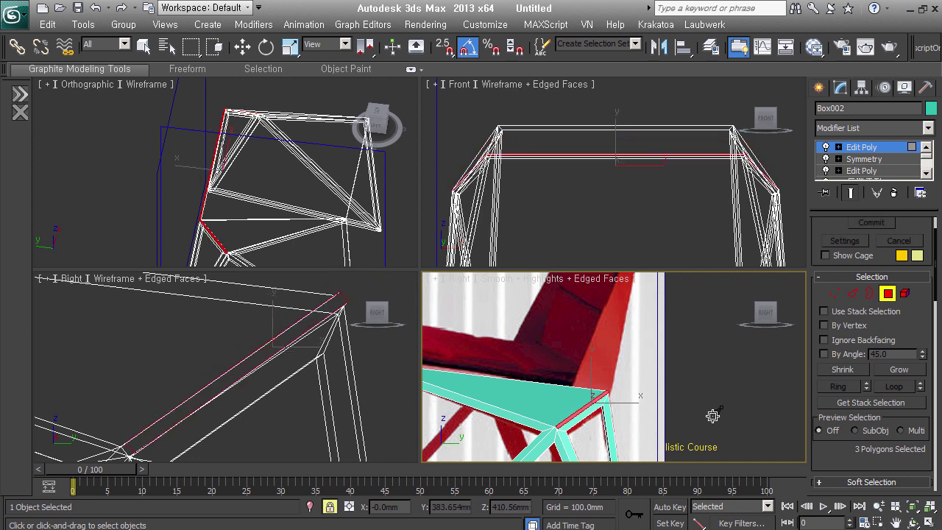
{"action": "scroll", "coordinate": [615, 400], "scroll_direction": "down", "scroll_amount": 3}
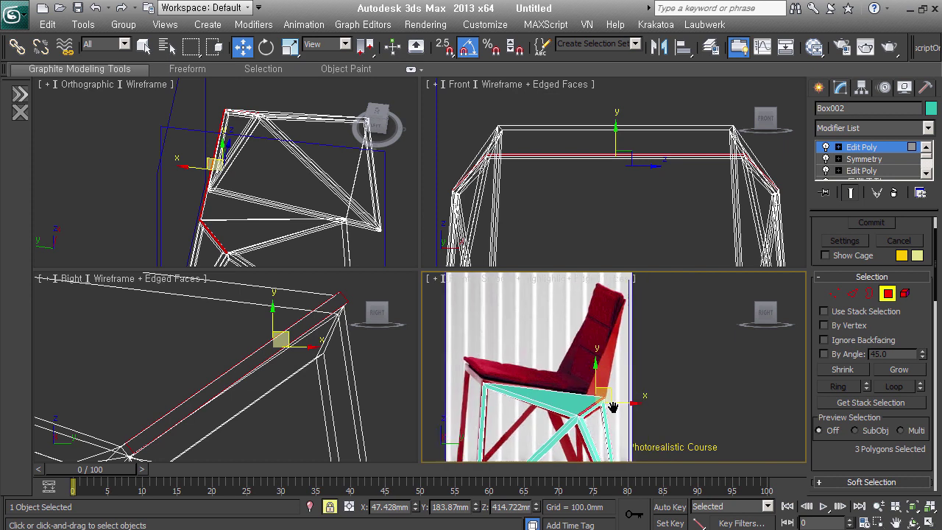
{"action": "scroll", "coordinate": [622, 376], "scroll_direction": "down", "scroll_amount": 2}
{"action": "left_click_drag", "start_coordinate": [627, 353], "coordinate": [635, 337]}
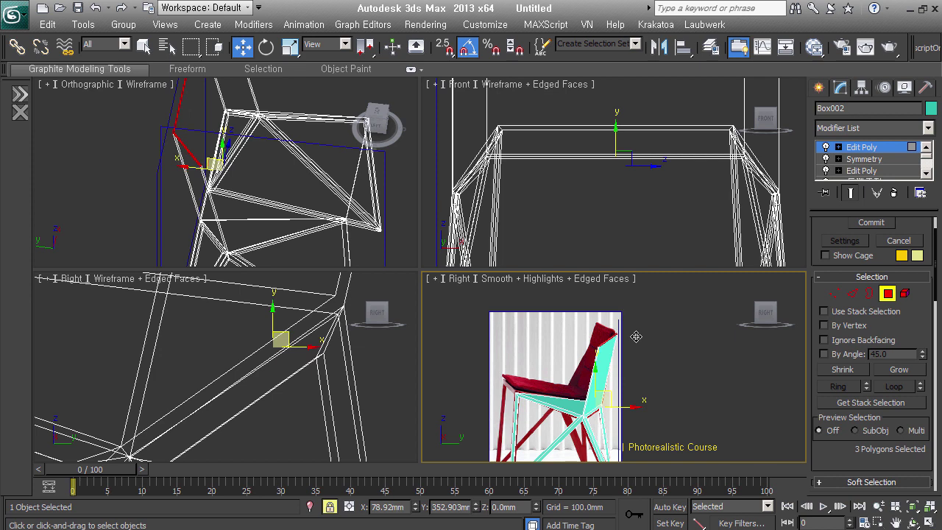
{"action": "left_click_drag", "start_coordinate": [635, 336], "coordinate": [635, 336]}
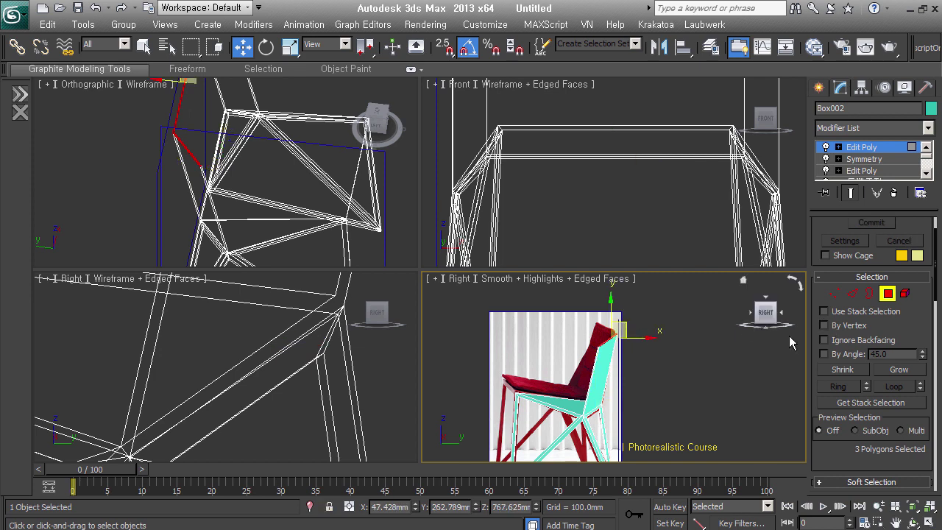
Select the box's top front face from an angled view.
{"action": "left_click_drag", "start_coordinate": [786, 331], "coordinate": [732, 420]}
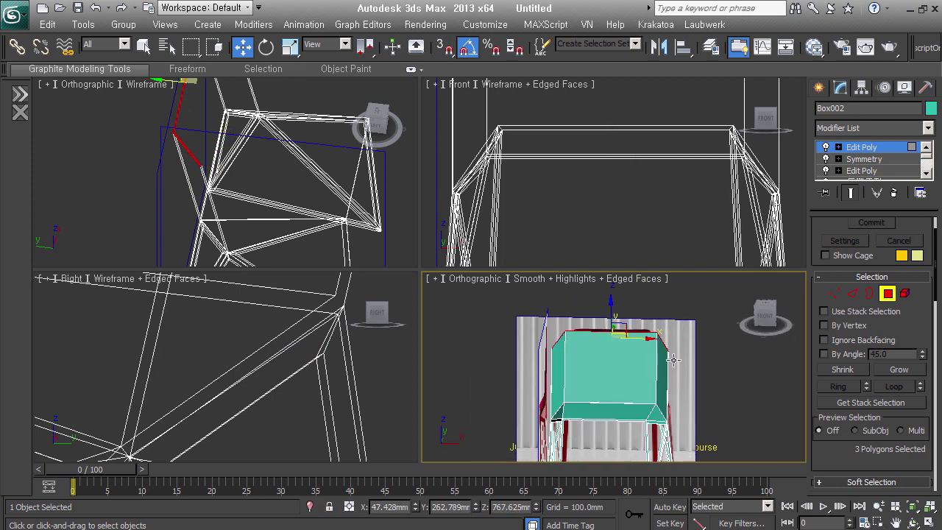
{"action": "middle_click_drag", "start_coordinate": [610, 367], "coordinate": [618, 385], "text": "alt"}
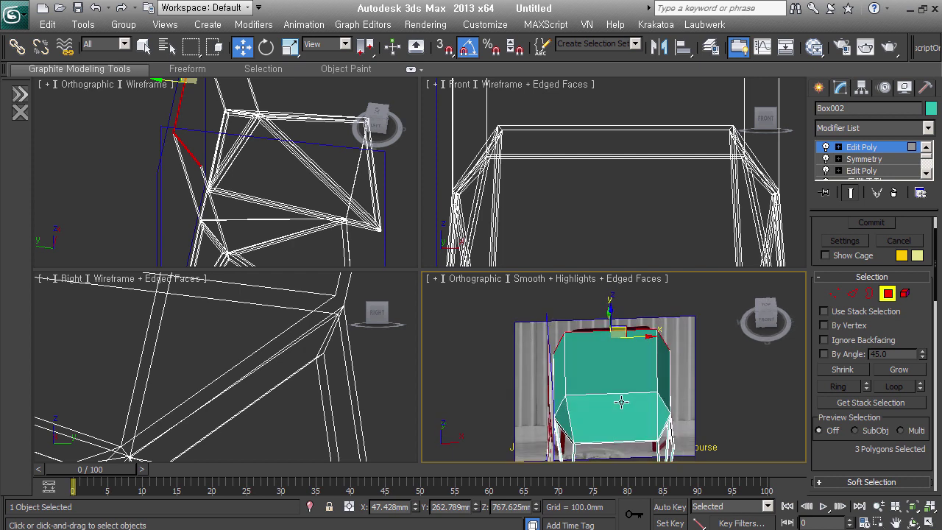
{"action": "left_click", "coordinate": [602, 357]}
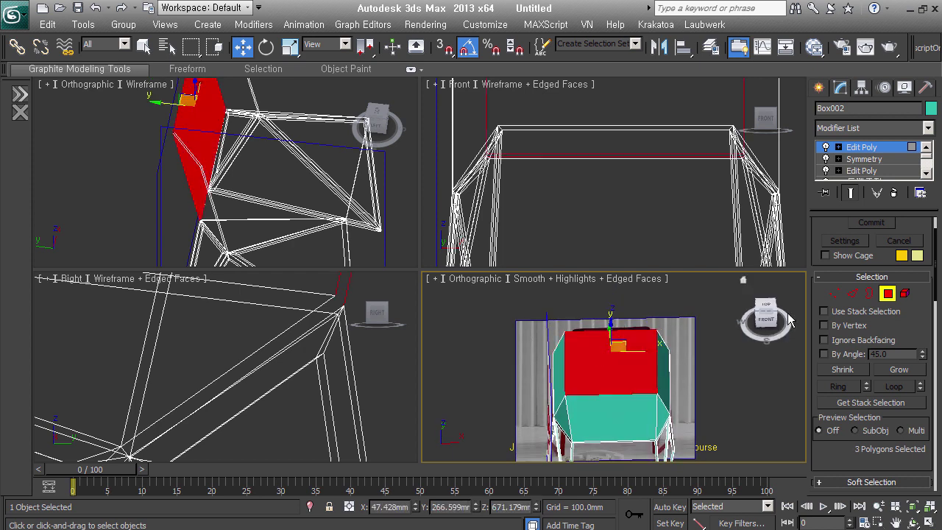
Scale the box's two top edges inward in see-through mode to taper it.
{"action": "left_click", "coordinate": [852, 293]}
{"action": "left_click", "coordinate": [608, 350]}
{"action": "right_click", "coordinate": [607, 184]}
{"action": "left_click", "coordinate": [629, 224]}
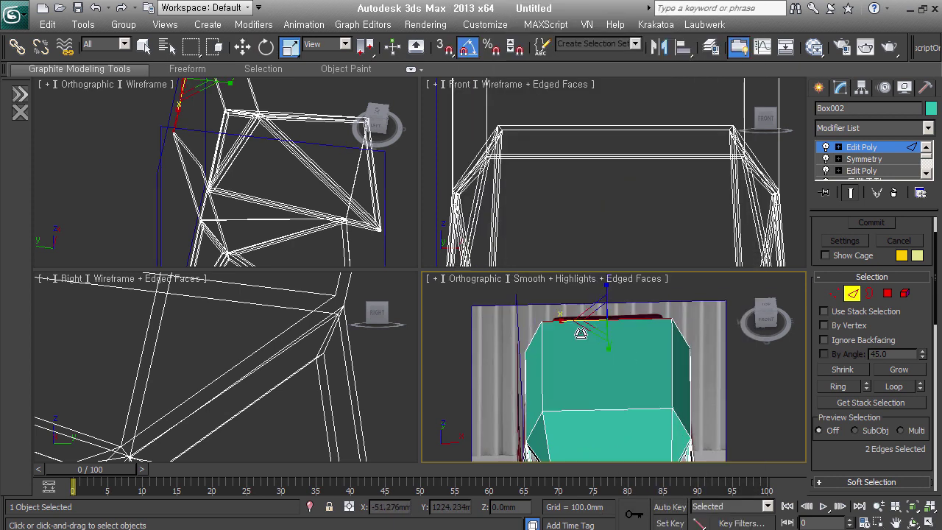
{"action": "key", "text": "alt+x"}
{"action": "left_click_drag", "start_coordinate": [577, 334], "coordinate": [587, 335]}
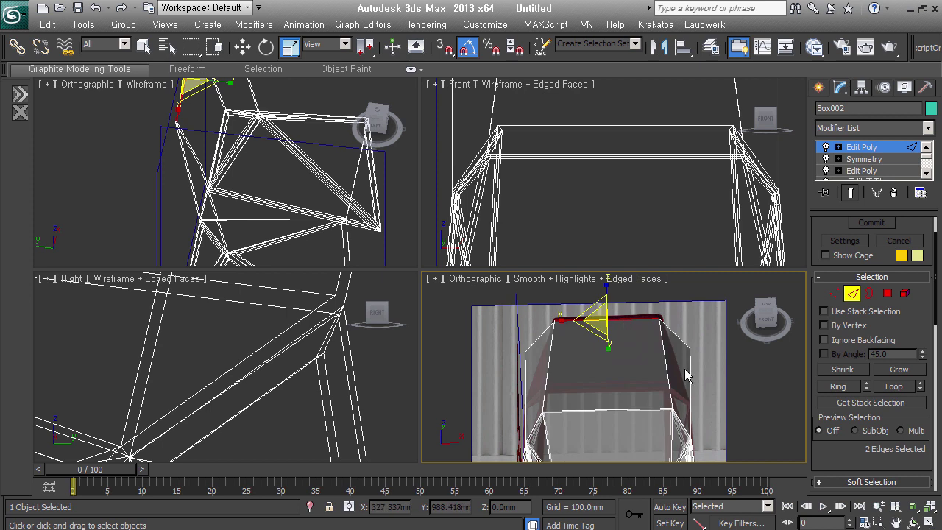
{"action": "middle_click_drag", "start_coordinate": [686, 375], "coordinate": [709, 390], "text": "alt"}
{"action": "left_click", "coordinate": [710, 390]}
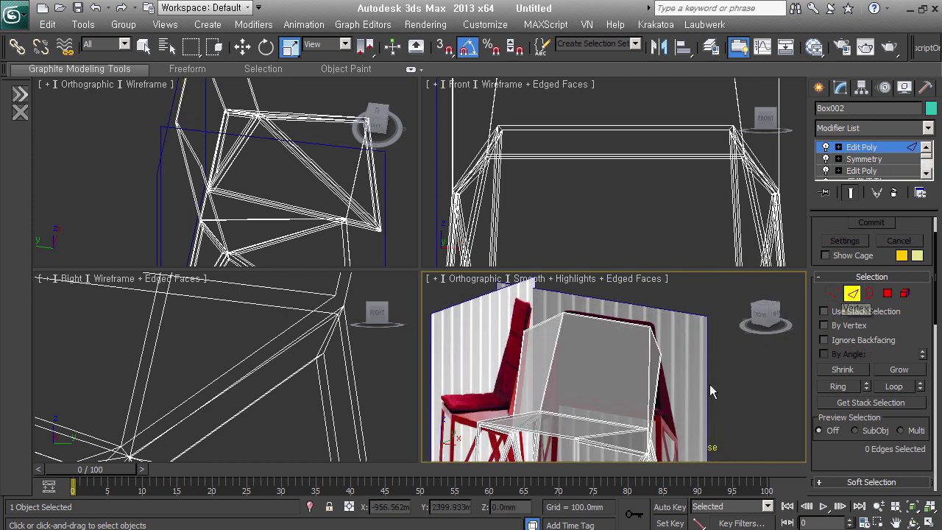
Select the two unwanted edges on the box and remove them.
{"action": "middle_click_drag", "start_coordinate": [679, 363], "coordinate": [629, 347], "text": "alt"}
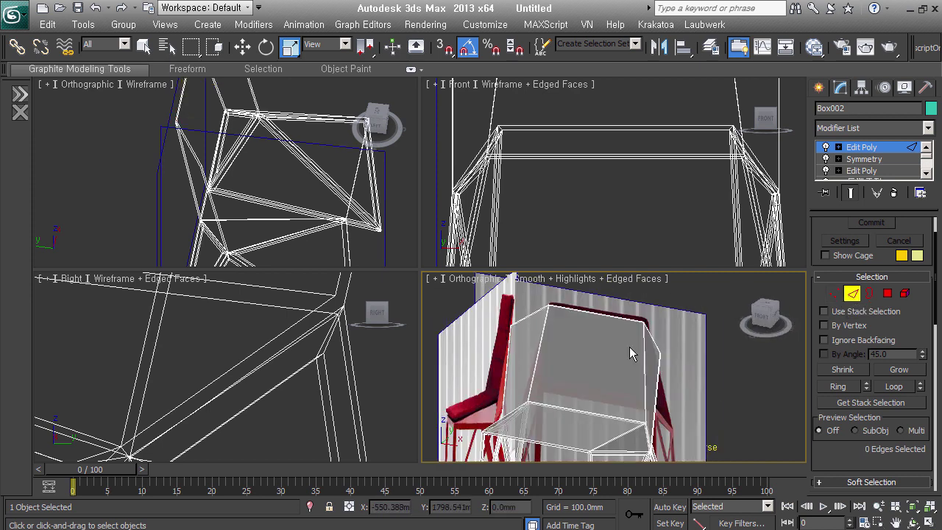
{"action": "scroll", "coordinate": [648, 341], "scroll_direction": "up", "scroll_amount": 5}
{"action": "scroll", "coordinate": [589, 343], "scroll_direction": "up", "scroll_amount": 2}
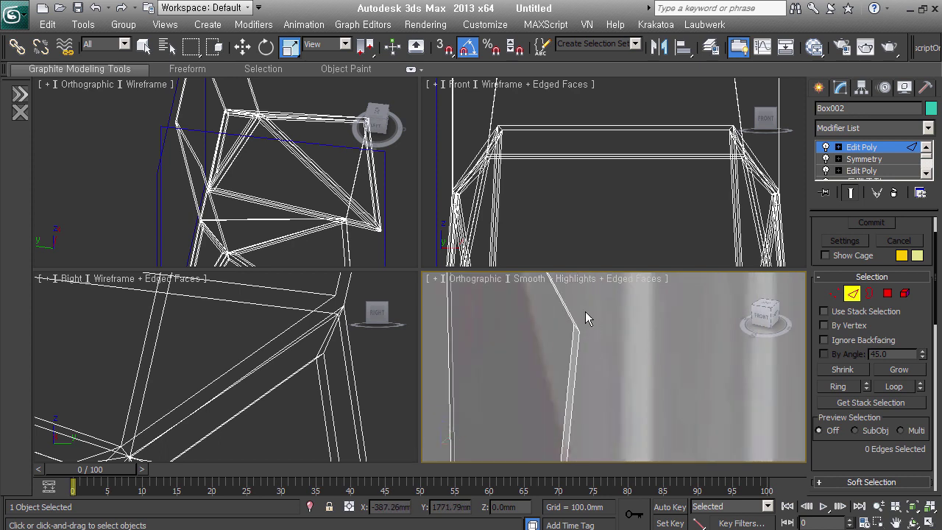
{"action": "left_click", "coordinate": [574, 350]}
{"action": "scroll", "coordinate": [685, 384], "scroll_direction": "down", "scroll_amount": 5}
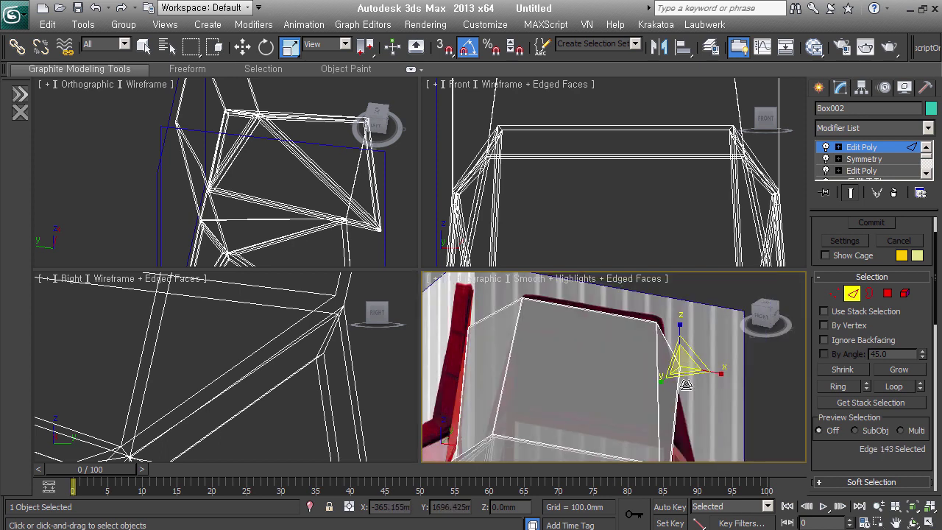
{"action": "left_click", "coordinate": [496, 345], "text": "ctrl"}
{"action": "scroll", "coordinate": [862, 333], "scroll_direction": "down", "scroll_amount": 3}
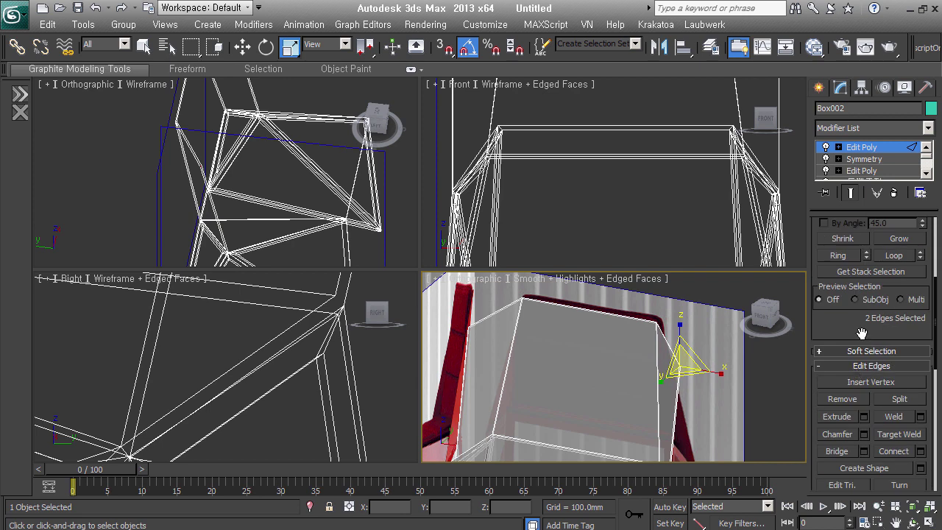
{"action": "left_click", "coordinate": [843, 400]}
Orbit around the chair to check the tapered box from several angles.
{"action": "middle_click_drag", "start_coordinate": [658, 383], "coordinate": [668, 388]}
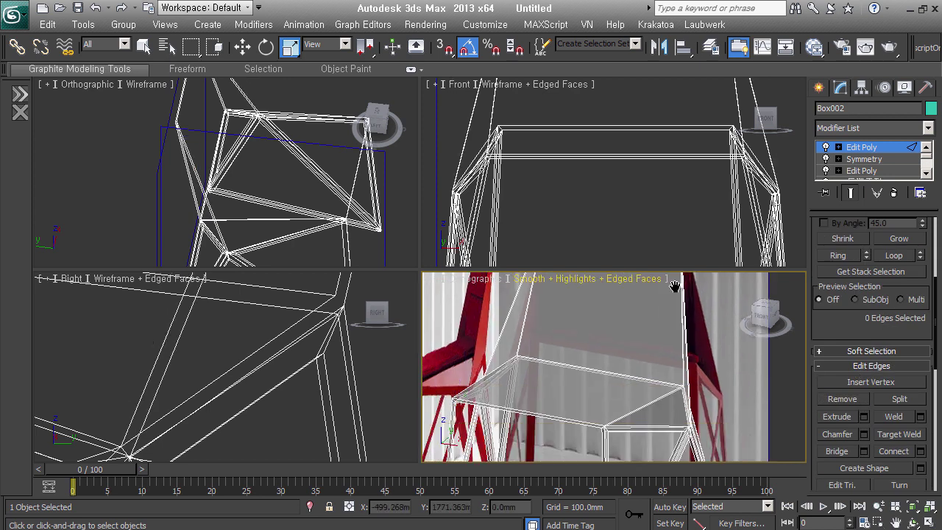
{"action": "scroll", "coordinate": [625, 390], "scroll_direction": "down", "scroll_amount": 3}
{"action": "scroll", "coordinate": [654, 406], "scroll_direction": "down", "scroll_amount": 3}
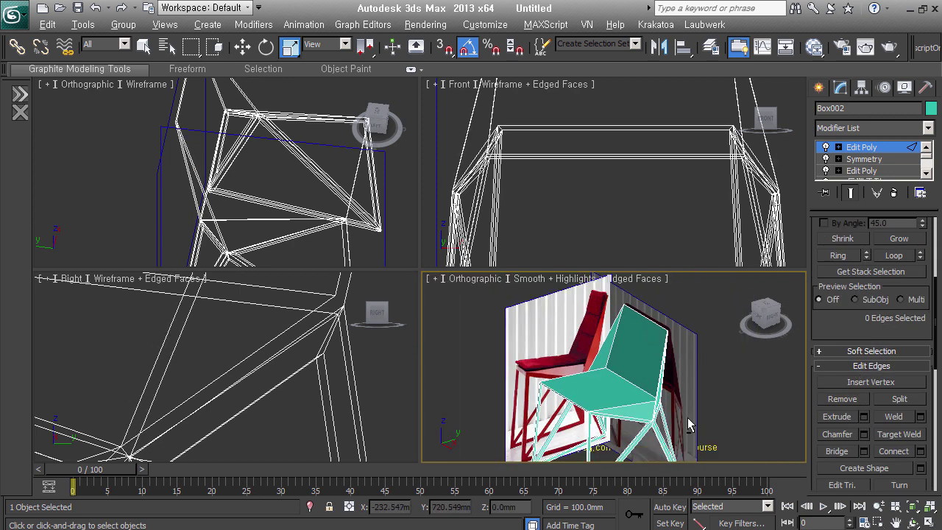
{"action": "middle_click_drag", "start_coordinate": [654, 412], "coordinate": [675, 339], "text": "alt"}
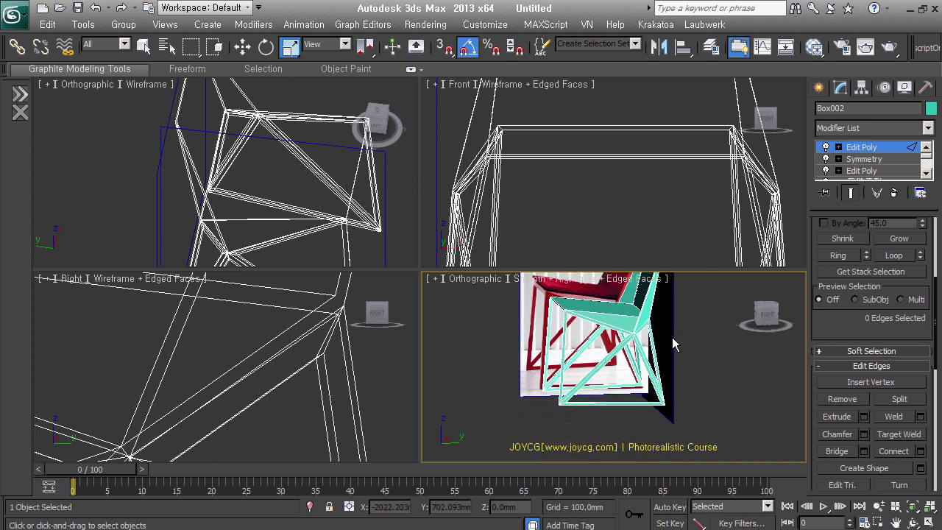
{"action": "middle_click_drag", "start_coordinate": [672, 337], "coordinate": [677, 379], "text": "alt"}
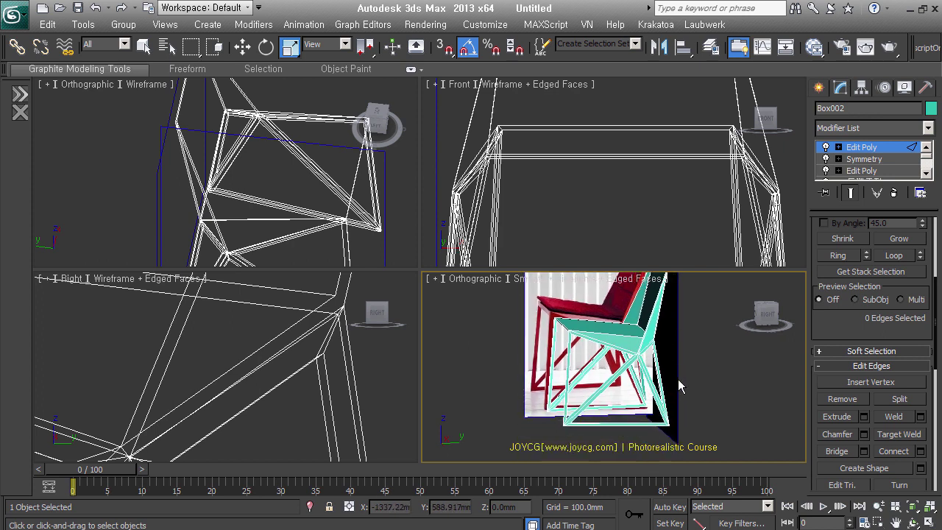
{"action": "mouse_move", "coordinate": [666, 346]}
{"action": "middle_mouse_down", "text": "alt"}
{"action": "mouse_move", "coordinate": [658, 374]}
{"action": "mouse_move", "coordinate": [687, 371]}
{"action": "middle_mouse_up", "text": "alt"}
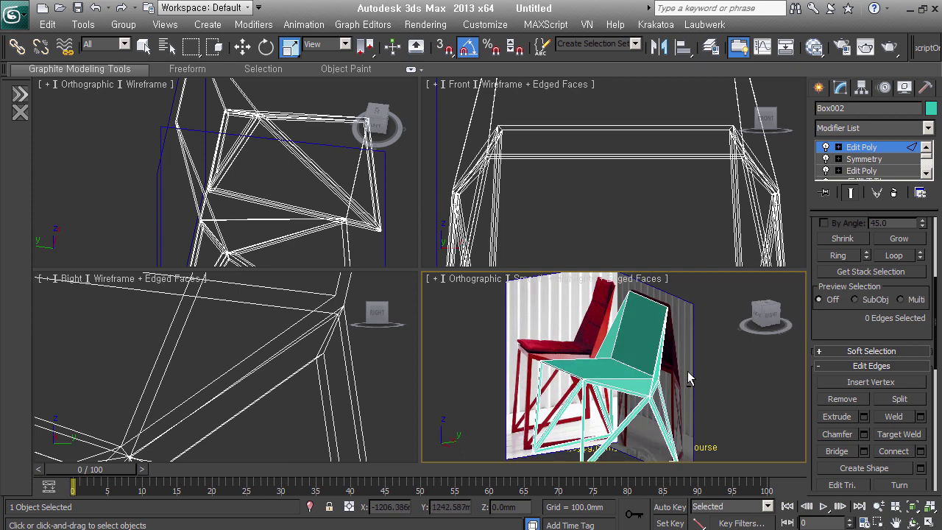
{"action": "mouse_move", "coordinate": [673, 325]}
{"action": "middle_mouse_down", "text": "alt"}
{"action": "mouse_move", "coordinate": [619, 338]}
{"action": "mouse_move", "coordinate": [693, 347]}
{"action": "mouse_move", "coordinate": [718, 331]}
{"action": "middle_mouse_up", "text": "alt"}
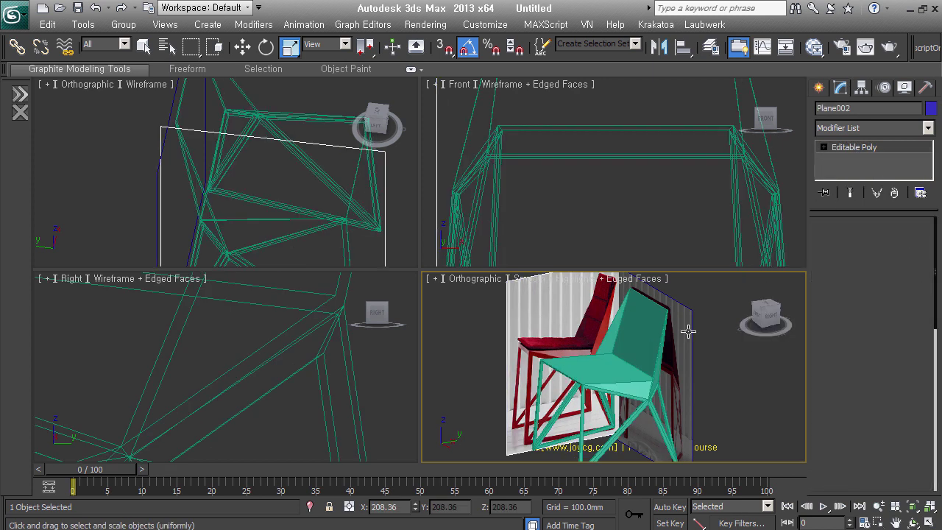
Create a new layer containing the two reference photo planes.
{"action": "left_click", "coordinate": [712, 50]}
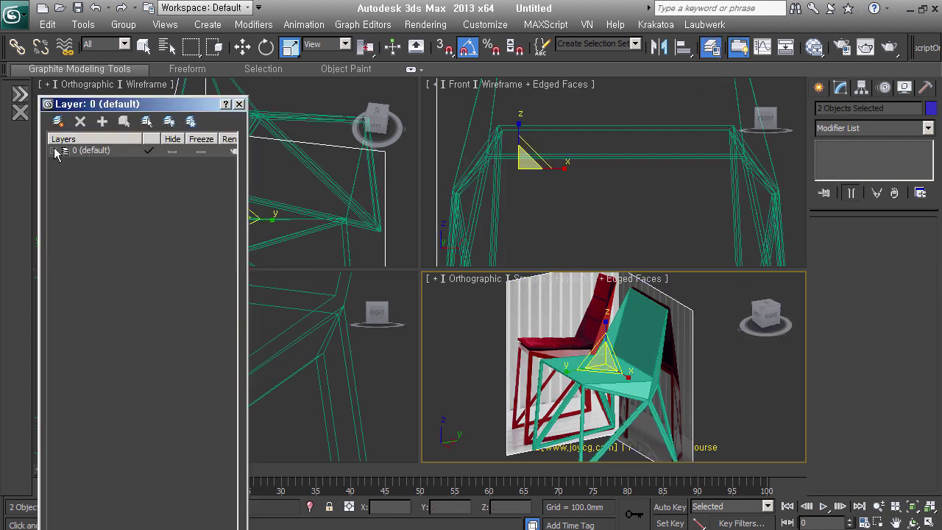
{"action": "left_click", "coordinate": [59, 121]}
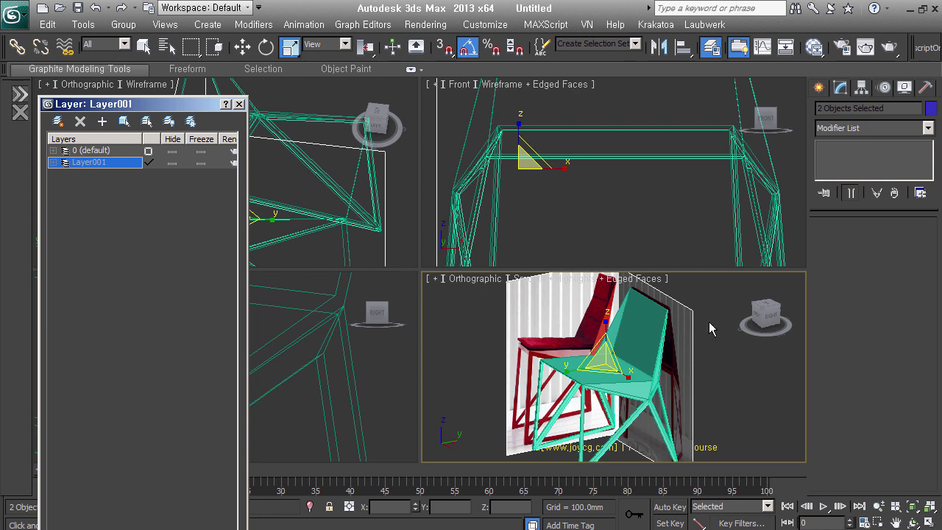
{"action": "left_click", "coordinate": [105, 162]}
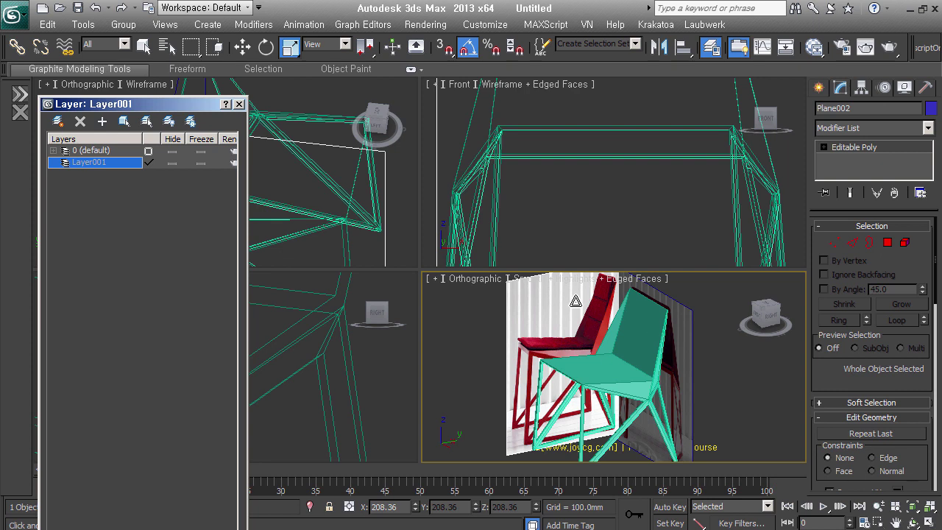
{"action": "left_click", "coordinate": [694, 346], "text": "ctrl"}
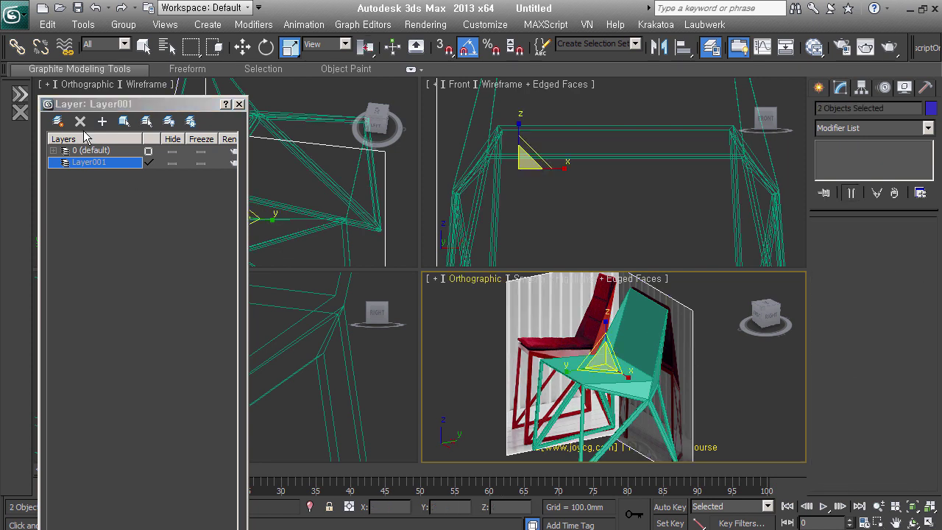
{"action": "left_click", "coordinate": [58, 121]}
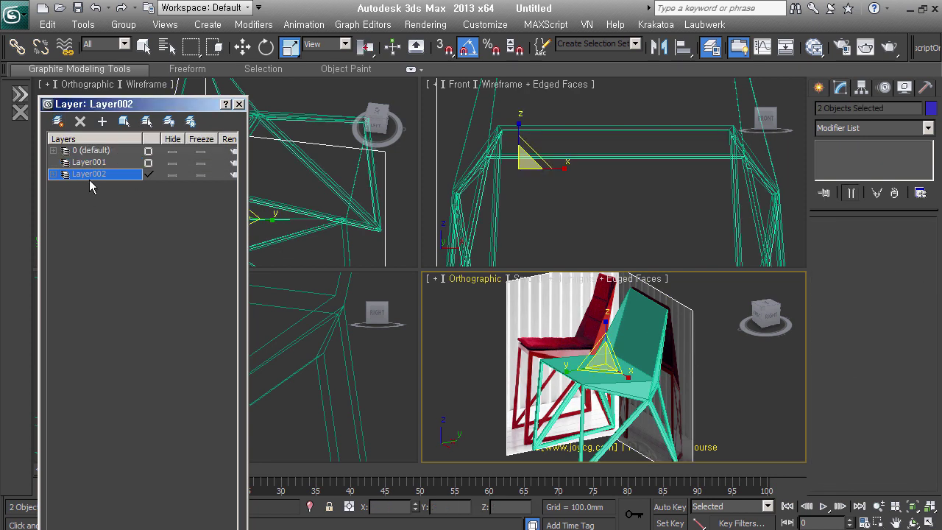
{"action": "left_click", "coordinate": [53, 173]}
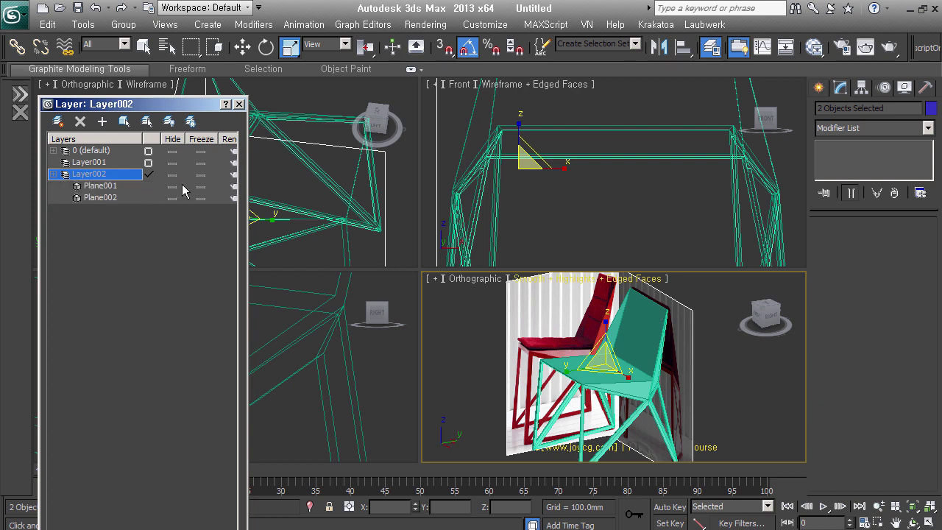
Hide the photo-plane layer, delete Layer001, and select the chair.
{"action": "left_click", "coordinate": [173, 174]}
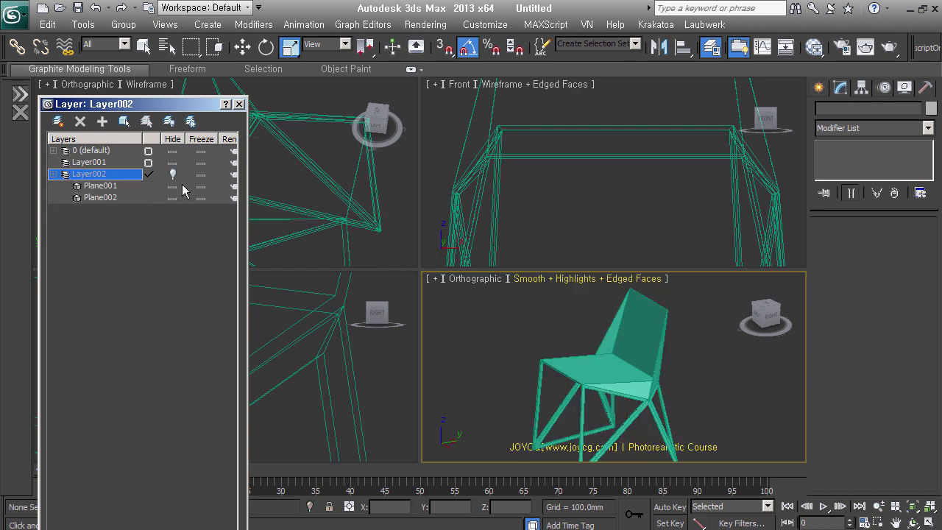
{"action": "left_click", "coordinate": [114, 162]}
{"action": "left_click", "coordinate": [80, 120]}
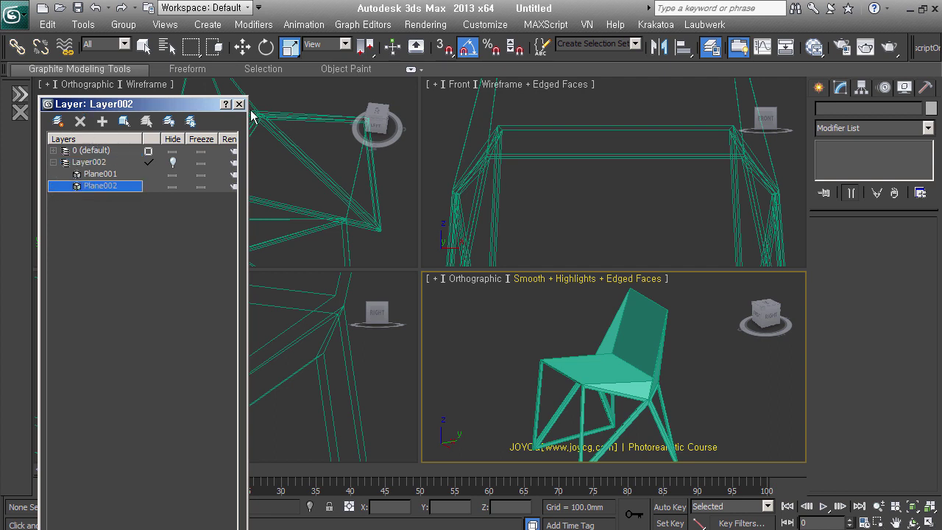
{"action": "left_click", "coordinate": [239, 104]}
{"action": "left_click", "coordinate": [649, 395]}
{"action": "mouse_move", "coordinate": [649, 395]}
{"action": "middle_mouse_down", "text": "alt"}
{"action": "mouse_move", "coordinate": [664, 337]}
{"action": "mouse_move", "coordinate": [670, 373]}
{"action": "mouse_move", "coordinate": [471, 280]}
{"action": "middle_mouse_up", "text": "alt"}
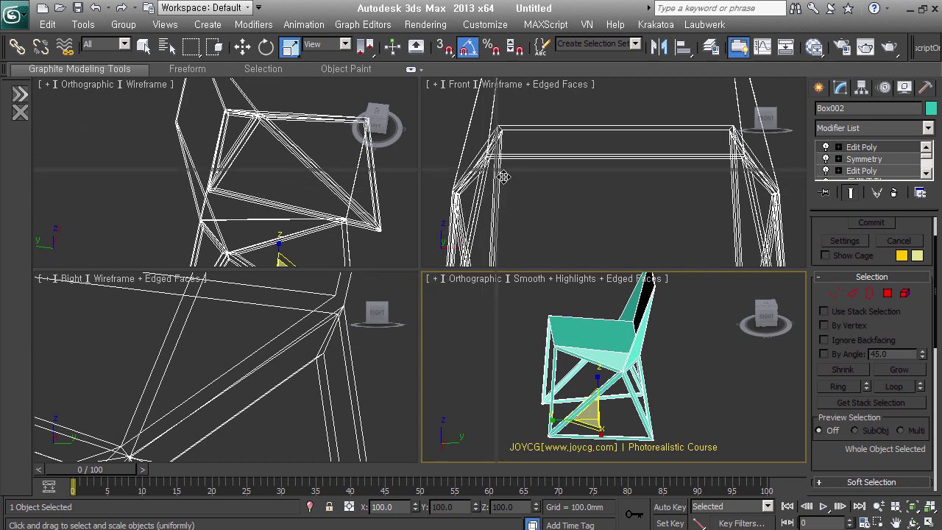
Enlarge the left and bottom viewports and view the chair from a lower front angle.
{"action": "left_click_drag", "start_coordinate": [426, 278], "coordinate": [497, 172]}
{"action": "mouse_move", "coordinate": [635, 302]}
{"action": "middle_mouse_down", "text": "alt"}
{"action": "mouse_move", "coordinate": [598, 305]}
{"action": "mouse_move", "coordinate": [620, 351]}
{"action": "mouse_move", "coordinate": [589, 399]}
{"action": "middle_mouse_up", "text": "alt"}
{"action": "scroll", "coordinate": [655, 187], "scroll_direction": "up", "scroll_amount": 2}
Switch the chair to Edge level and open the Graphite Selection tab's edge tools.
{"action": "key", "text": "2"}
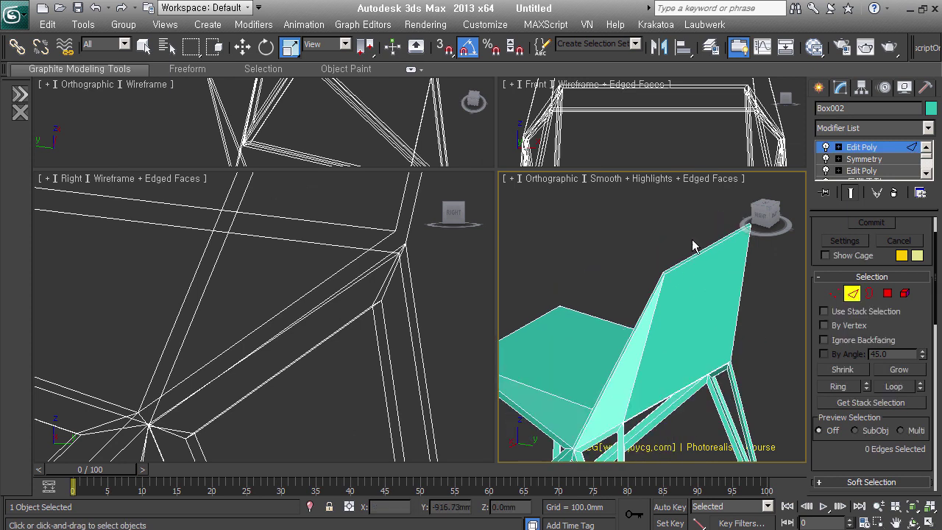
{"action": "left_click", "coordinate": [705, 250]}
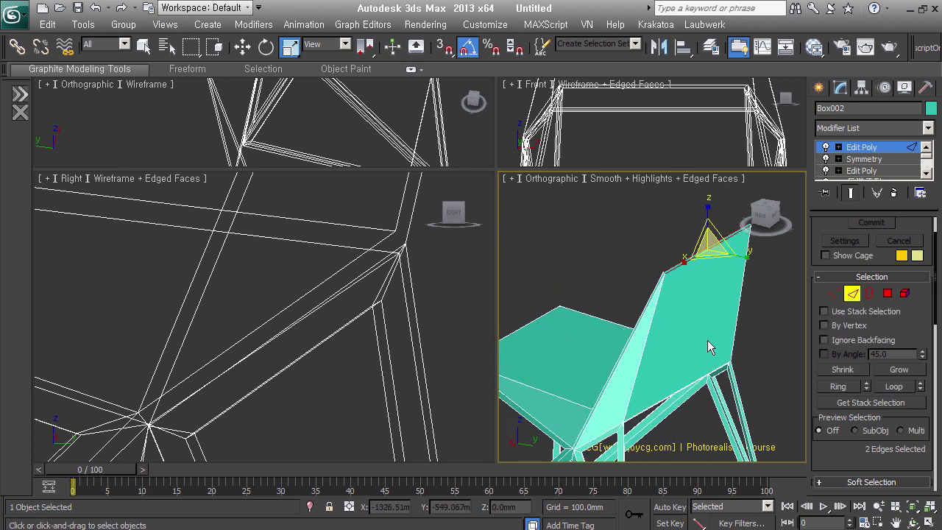
{"action": "mouse_move", "coordinate": [706, 337]}
{"action": "middle_mouse_down", "text": "alt"}
{"action": "mouse_move", "coordinate": [655, 331]}
{"action": "mouse_move", "coordinate": [620, 401]}
{"action": "mouse_move", "coordinate": [660, 348]}
{"action": "mouse_move", "coordinate": [597, 357]}
{"action": "middle_mouse_up", "text": "alt"}
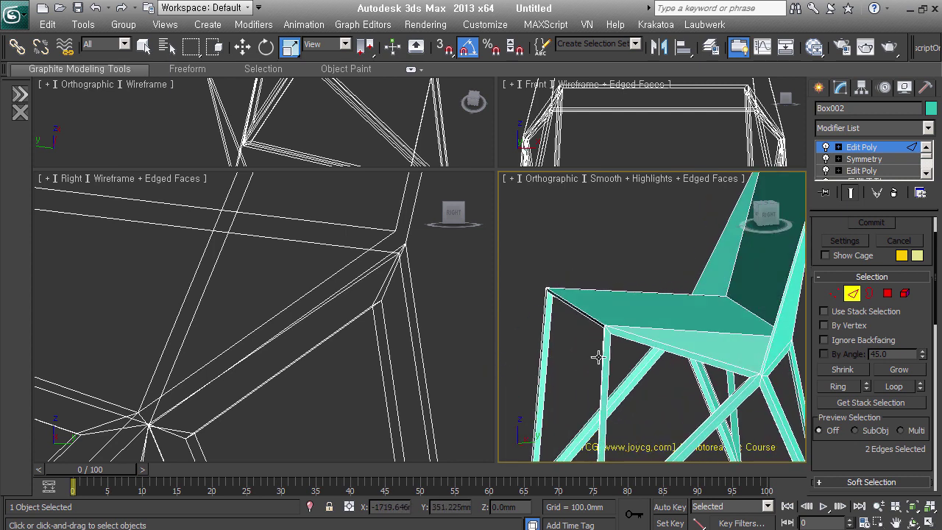
{"action": "left_click", "coordinate": [672, 339]}
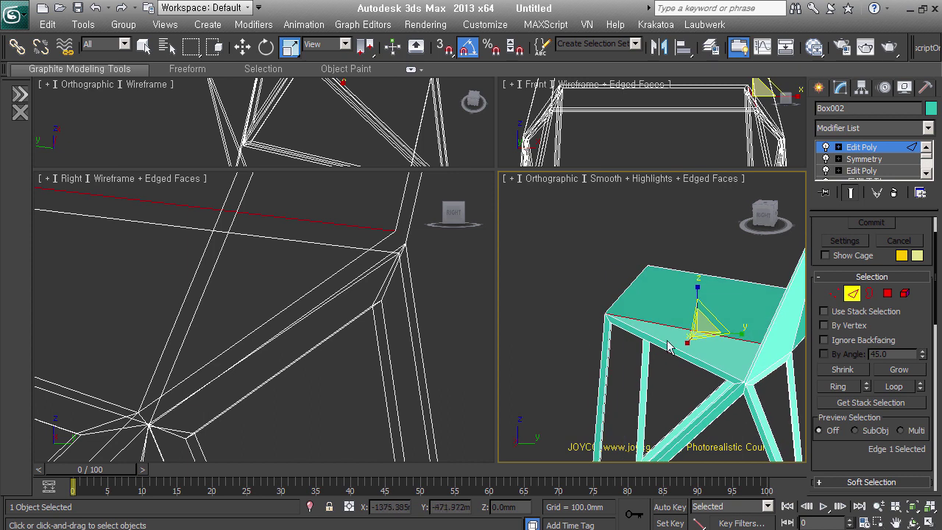
{"action": "left_click", "coordinate": [581, 344]}
{"action": "middle_click_drag", "start_coordinate": [785, 398], "coordinate": [728, 375], "text": "alt"}
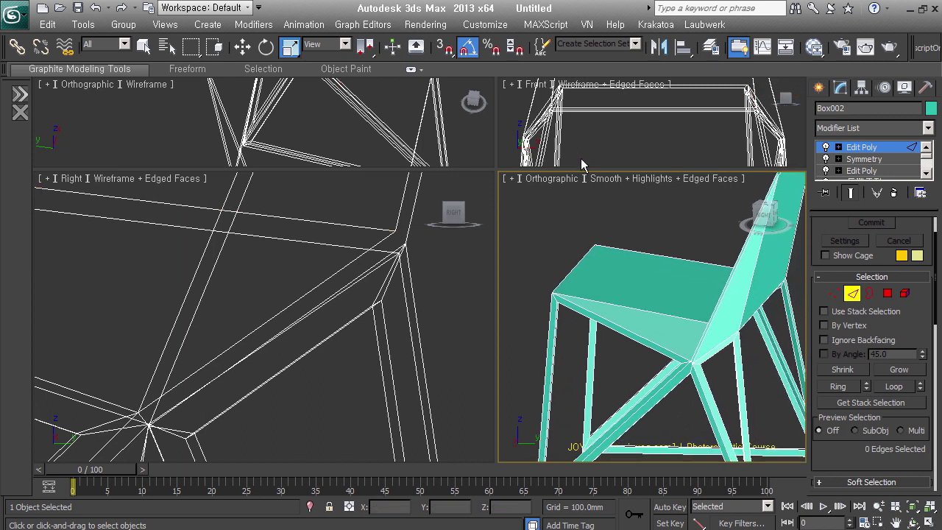
{"action": "left_click", "coordinate": [269, 77]}
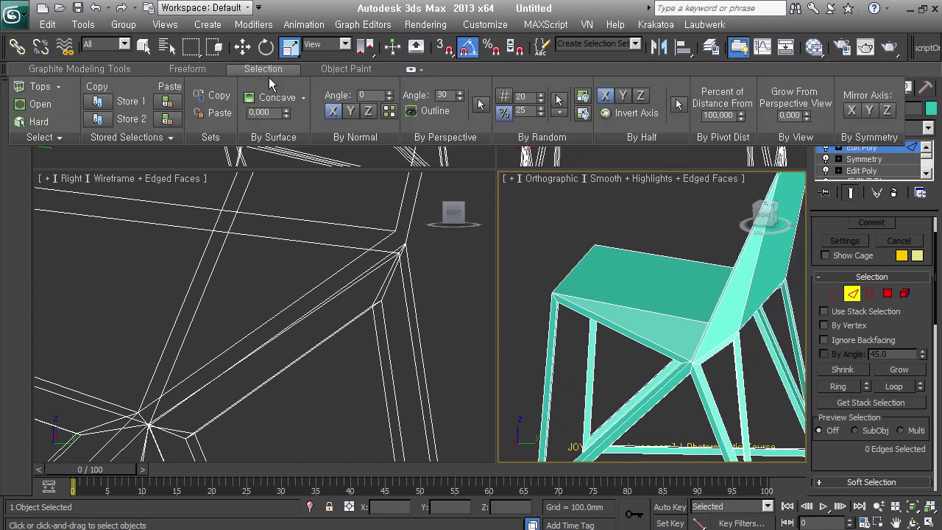
Select all the chair's hard edges with Select > Hard, then add a couple more.
{"action": "left_click", "coordinate": [33, 121]}
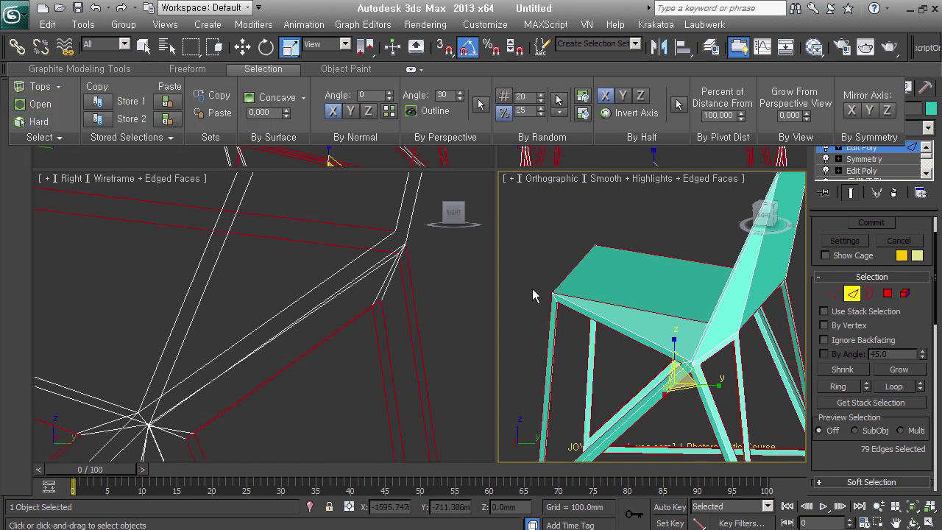
{"action": "middle_click_drag", "start_coordinate": [531, 288], "coordinate": [680, 318], "text": "alt"}
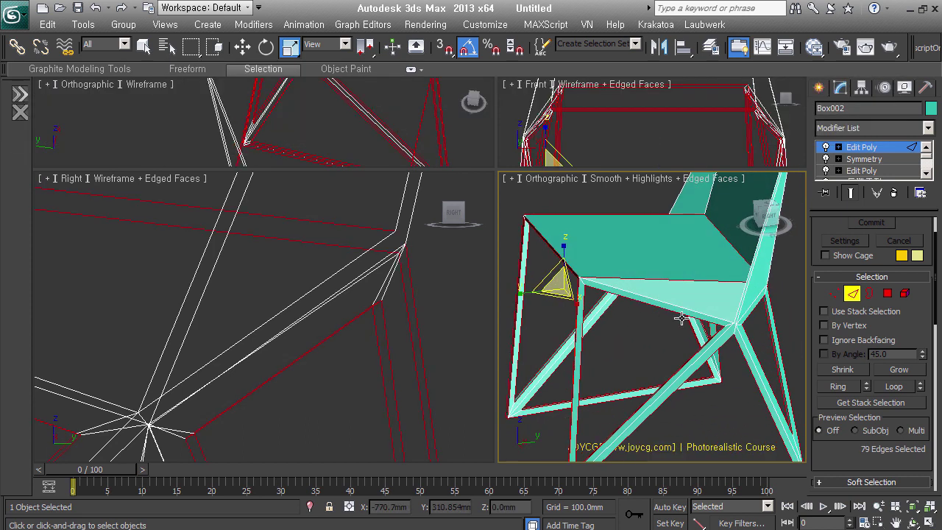
{"action": "middle_click_drag", "start_coordinate": [762, 306], "coordinate": [754, 319], "text": "alt"}
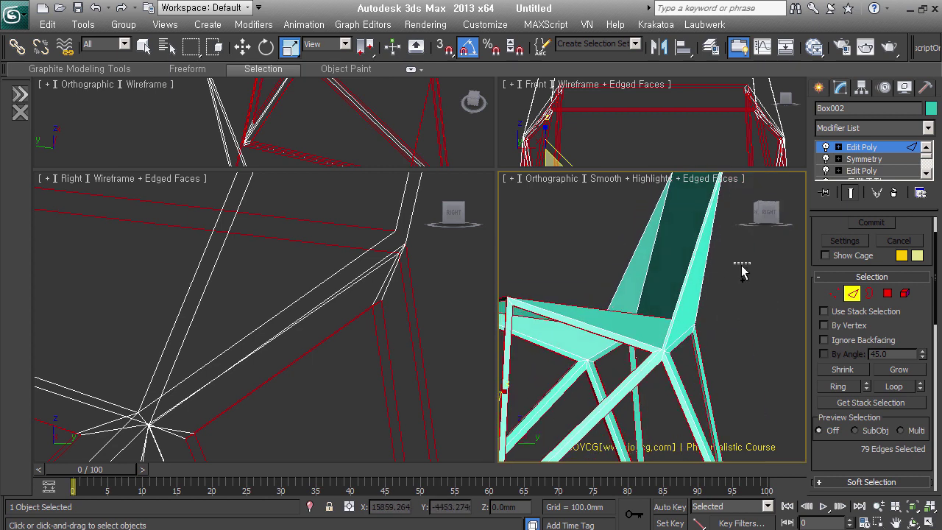
{"action": "mouse_move", "coordinate": [747, 275]}
{"action": "middle_mouse_down", "text": "alt"}
{"action": "mouse_move", "coordinate": [735, 356]}
{"action": "mouse_move", "coordinate": [718, 341]}
{"action": "middle_mouse_up", "text": "alt"}
{"action": "left_click_drag", "start_coordinate": [649, 263], "coordinate": [650, 265]}
{"action": "mouse_move", "coordinate": [719, 344]}
{"action": "middle_mouse_down", "text": "alt"}
{"action": "mouse_move", "coordinate": [709, 228]}
{"action": "mouse_move", "coordinate": [658, 331]}
{"action": "mouse_move", "coordinate": [612, 331]}
{"action": "middle_mouse_up", "text": "alt"}
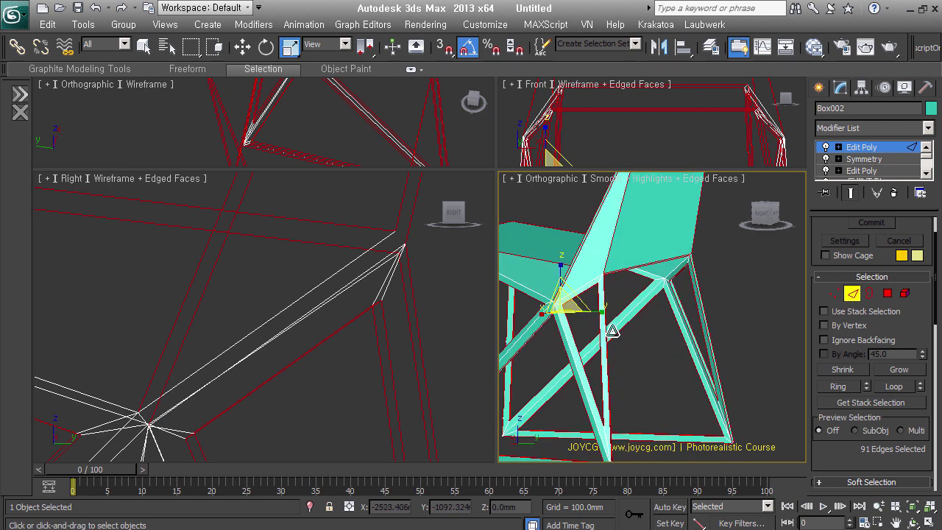
{"action": "scroll", "coordinate": [596, 297], "scroll_direction": "up", "scroll_amount": 2}
{"action": "scroll", "coordinate": [596, 297], "scroll_direction": "up", "scroll_amount": 2}
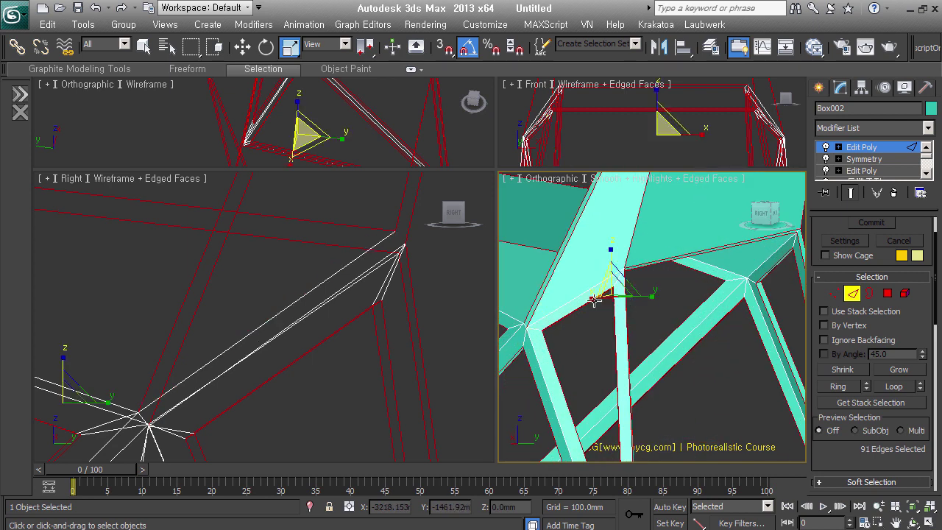
Add the edges around the leg joints and along the legs to the selection.
{"action": "left_click", "coordinate": [595, 300], "text": "ctrl"}
{"action": "mouse_move", "coordinate": [594, 299]}
{"action": "middle_mouse_down", "text": "alt"}
{"action": "mouse_move", "coordinate": [746, 326]}
{"action": "mouse_move", "coordinate": [637, 323]}
{"action": "middle_mouse_up", "text": "alt"}
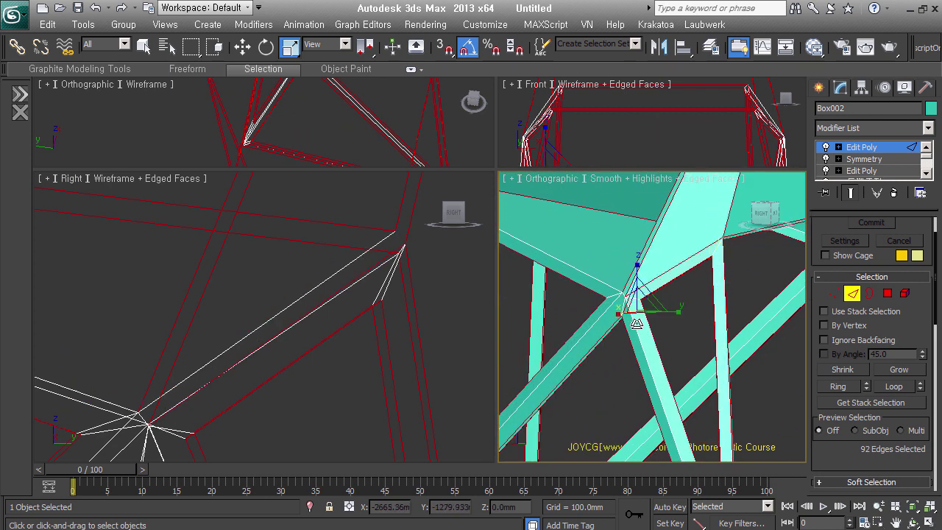
{"action": "scroll", "coordinate": [634, 318], "scroll_direction": "up", "scroll_amount": 4}
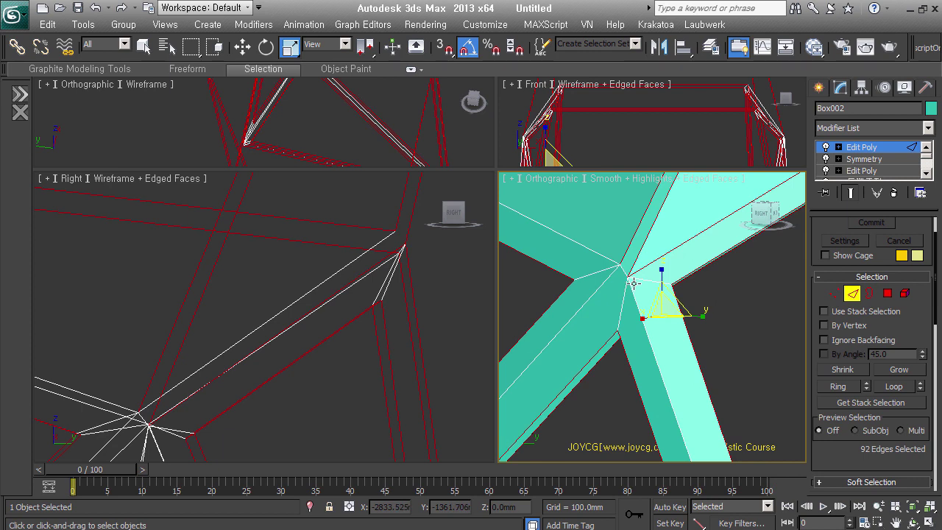
{"action": "left_click", "coordinate": [644, 318], "text": "ctrl"}
{"action": "left_click", "coordinate": [606, 259], "text": "ctrl"}
{"action": "left_click", "coordinate": [604, 318], "text": "ctrl"}
{"action": "middle_click_drag", "start_coordinate": [620, 318], "coordinate": [755, 378], "text": "alt"}
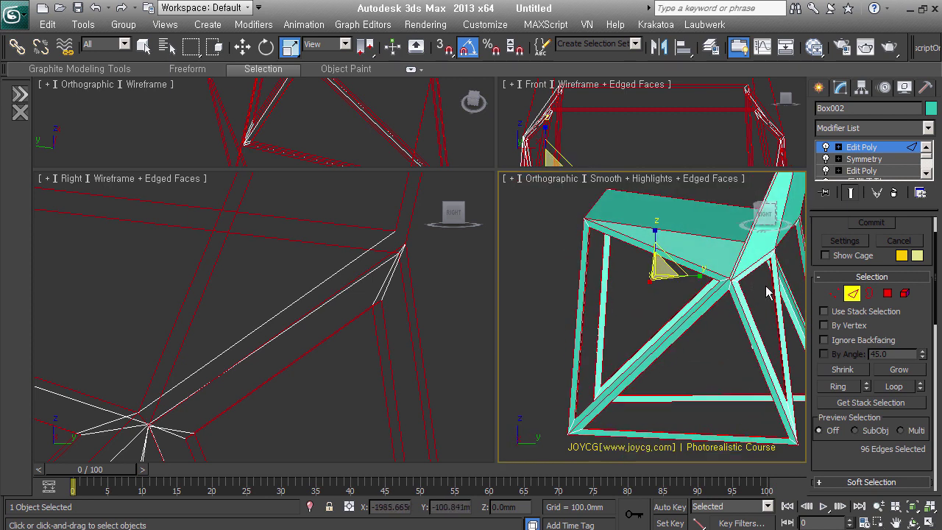
{"action": "scroll", "coordinate": [725, 299], "scroll_direction": "up", "scroll_amount": 3}
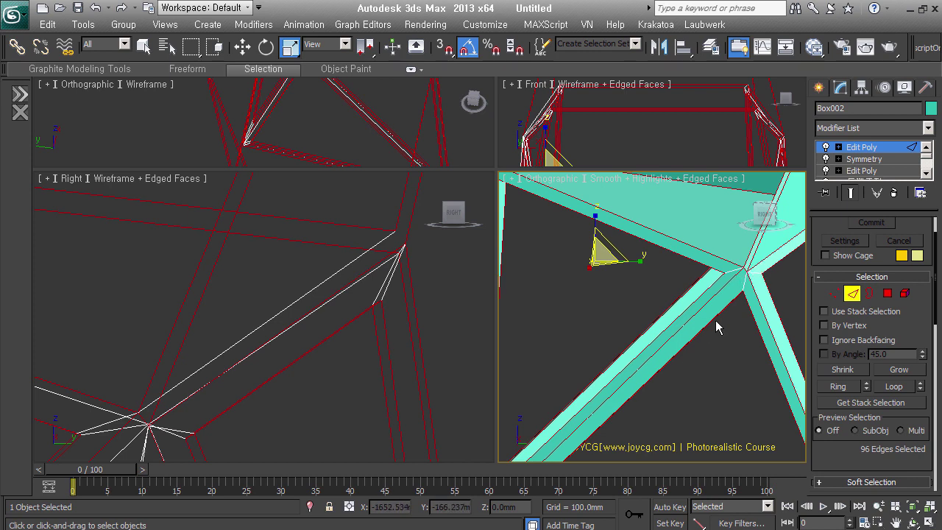
{"action": "scroll", "coordinate": [735, 294], "scroll_direction": "down", "scroll_amount": 3}
{"action": "scroll", "coordinate": [706, 327], "scroll_direction": "down", "scroll_amount": 3}
{"action": "middle_click_drag", "start_coordinate": [726, 363], "coordinate": [509, 364], "text": "alt"}
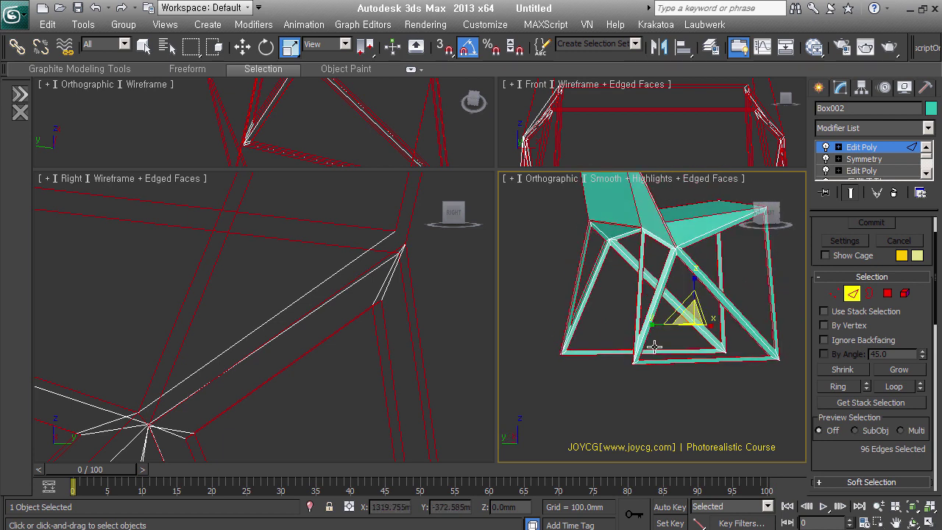
{"action": "scroll", "coordinate": [657, 338], "scroll_direction": "up", "scroll_amount": 5}
{"action": "left_click", "coordinate": [660, 338], "text": "ctrl"}
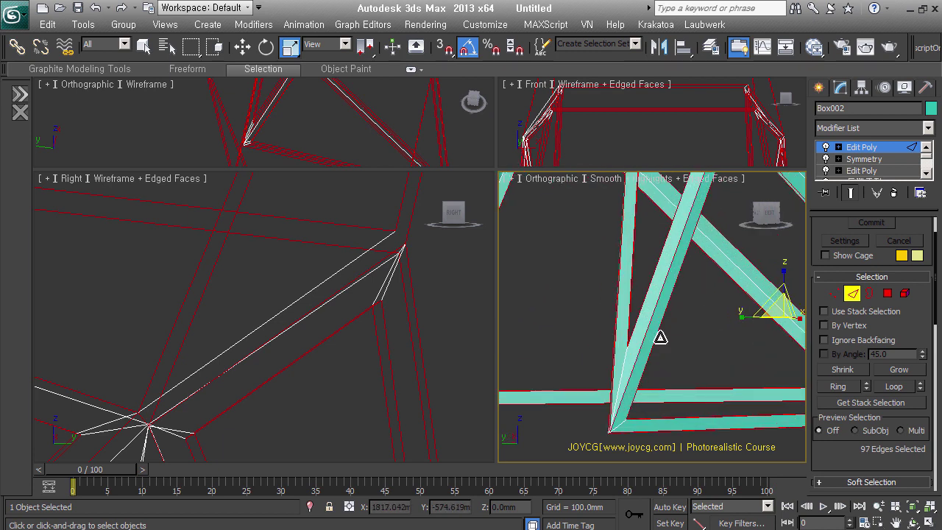
{"action": "scroll", "coordinate": [685, 405], "scroll_direction": "down", "scroll_amount": 3}
{"action": "scroll", "coordinate": [710, 397], "scroll_direction": "down", "scroll_amount": 3}
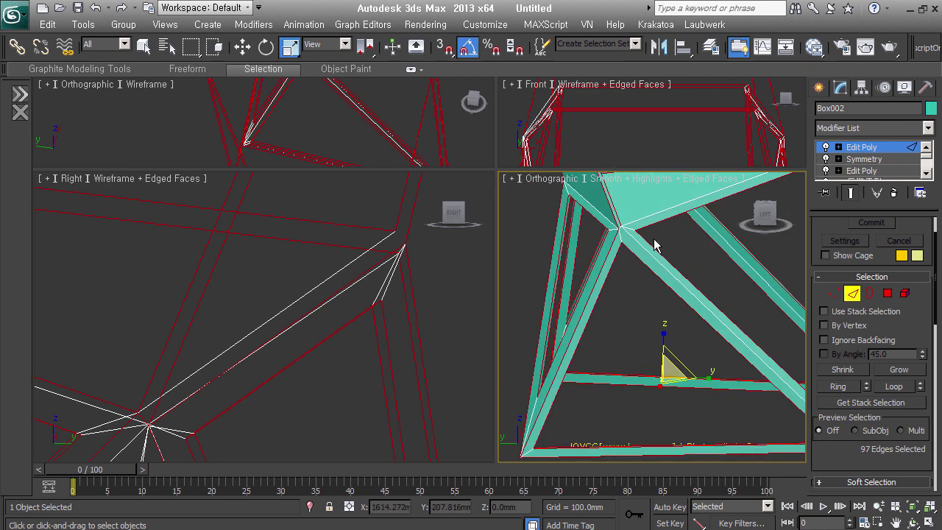
{"action": "scroll", "coordinate": [658, 247], "scroll_direction": "up", "scroll_amount": 5}
{"action": "left_click", "coordinate": [644, 265], "text": "ctrl"}
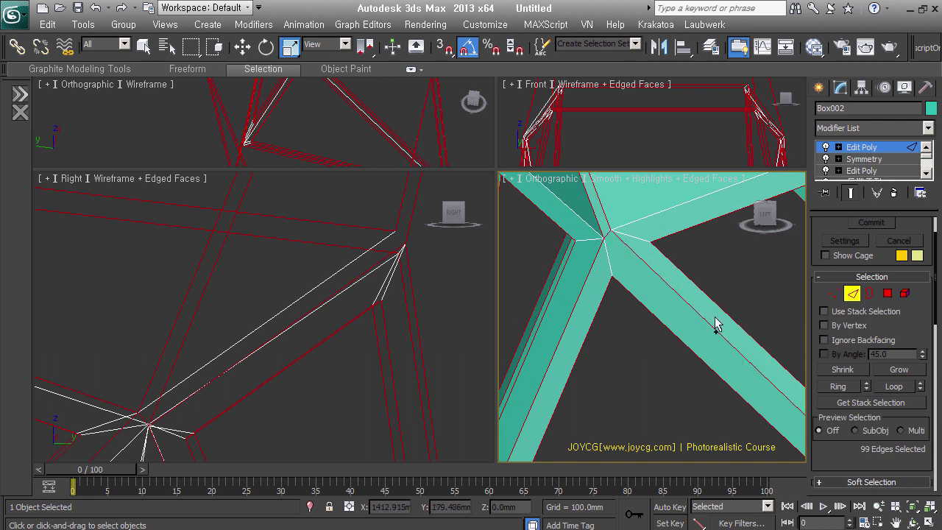
{"action": "middle_click_drag", "start_coordinate": [717, 321], "coordinate": [629, 379]}
{"action": "left_click", "coordinate": [668, 243], "text": "ctrl"}
{"action": "scroll", "coordinate": [589, 333], "scroll_direction": "down", "scroll_amount": 5}
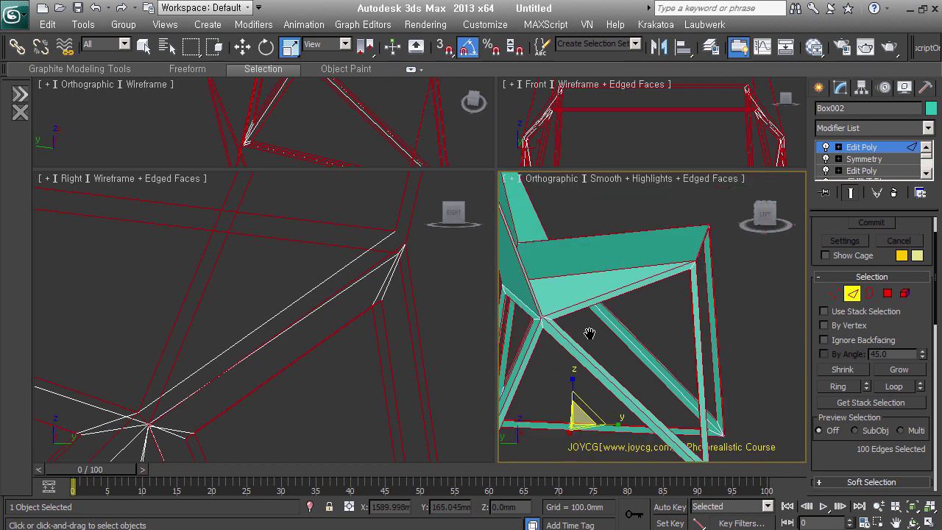
{"action": "mouse_move", "coordinate": [691, 342]}
{"action": "middle_mouse_down", "text": "alt"}
{"action": "mouse_move", "coordinate": [657, 339]}
{"action": "mouse_move", "coordinate": [627, 312]}
{"action": "middle_mouse_up", "text": "alt"}
{"action": "scroll", "coordinate": [626, 312], "scroll_direction": "up", "scroll_amount": 3}
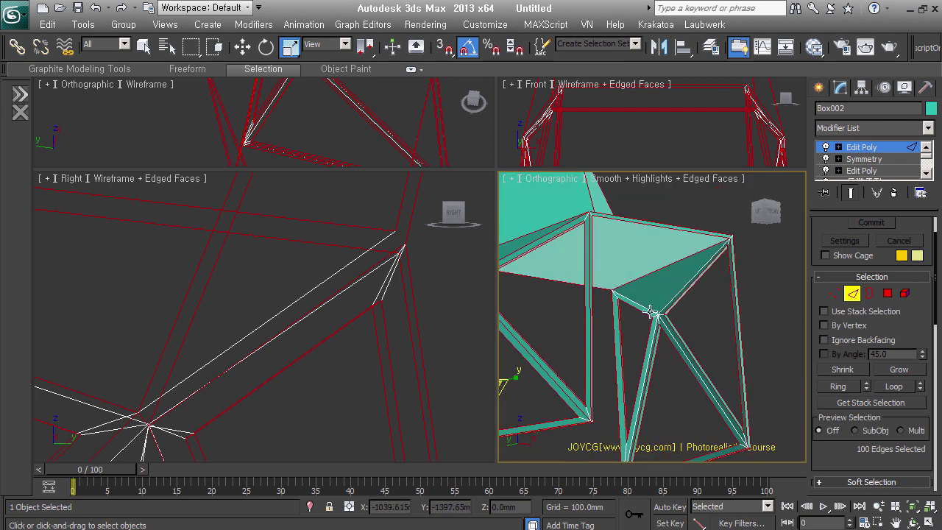
{"action": "scroll", "coordinate": [646, 316], "scroll_direction": "up", "scroll_amount": 3}
Add the remaining leg-to-seat joint edges to reach 108 selected edges, and start naming the set.
{"action": "left_click", "coordinate": [646, 316], "text": "ctrl"}
{"action": "left_click", "coordinate": [701, 318], "text": "ctrl"}
{"action": "mouse_move", "coordinate": [685, 350]}
{"action": "middle_mouse_down", "text": "alt"}
{"action": "mouse_move", "coordinate": [637, 354]}
{"action": "mouse_move", "coordinate": [624, 312]}
{"action": "mouse_move", "coordinate": [671, 310]}
{"action": "middle_mouse_up", "text": "alt"}
{"action": "left_click", "coordinate": [688, 312], "text": "ctrl"}
{"action": "left_click", "coordinate": [737, 298], "text": "ctrl"}
{"action": "mouse_move", "coordinate": [736, 298]}
{"action": "middle_mouse_down", "text": "alt"}
{"action": "mouse_move", "coordinate": [731, 326]}
{"action": "mouse_move", "coordinate": [777, 308]}
{"action": "mouse_move", "coordinate": [677, 311]}
{"action": "mouse_move", "coordinate": [693, 284]}
{"action": "middle_mouse_up", "text": "alt"}
{"action": "scroll", "coordinate": [692, 281], "scroll_direction": "up", "scroll_amount": 5}
{"action": "left_click", "coordinate": [671, 293], "text": "ctrl"}
{"action": "left_click", "coordinate": [660, 296], "text": "ctrl"}
{"action": "left_click", "coordinate": [658, 271], "text": "ctrl"}
{"action": "left_click", "coordinate": [694, 264], "text": "ctrl"}
{"action": "scroll", "coordinate": [673, 332], "scroll_direction": "down", "scroll_amount": 3}
{"action": "scroll", "coordinate": [666, 326], "scroll_direction": "down", "scroll_amount": 3}
{"action": "mouse_move", "coordinate": [650, 323]}
{"action": "middle_mouse_down", "text": "alt"}
{"action": "mouse_move", "coordinate": [679, 323]}
{"action": "mouse_move", "coordinate": [617, 347]}
{"action": "mouse_move", "coordinate": [615, 371]}
{"action": "middle_mouse_up", "text": "alt"}
{"action": "scroll", "coordinate": [614, 369], "scroll_direction": "up", "scroll_amount": 2}
{"action": "scroll", "coordinate": [614, 369], "scroll_direction": "down", "scroll_amount": 3}
{"action": "scroll", "coordinate": [647, 364], "scroll_direction": "down", "scroll_amount": 2}
{"action": "mouse_move", "coordinate": [677, 362]}
{"action": "middle_mouse_down", "text": "alt"}
{"action": "mouse_move", "coordinate": [708, 378]}
{"action": "mouse_move", "coordinate": [725, 311]}
{"action": "middle_mouse_up", "text": "alt"}
{"action": "scroll", "coordinate": [726, 311], "scroll_direction": "up", "scroll_amount": 4}
{"action": "scroll", "coordinate": [678, 305], "scroll_direction": "up", "scroll_amount": 2}
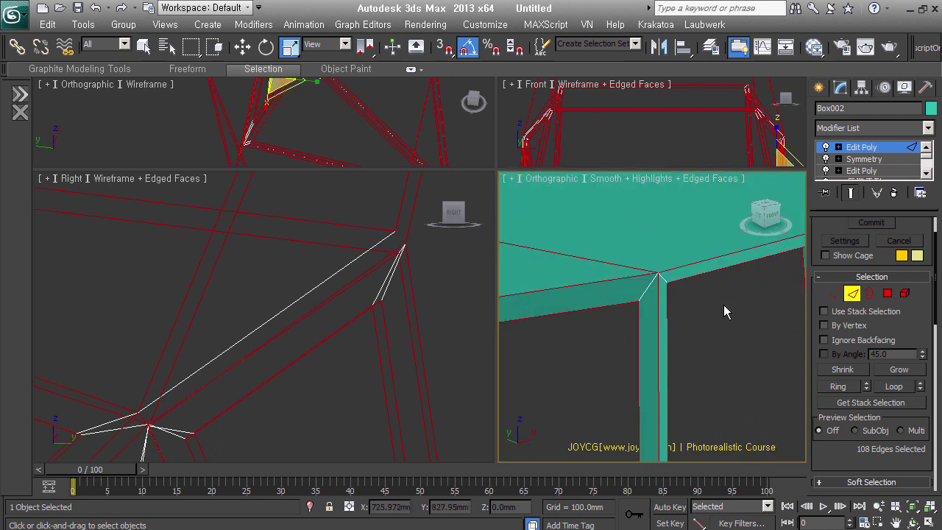
{"action": "scroll", "coordinate": [748, 316], "scroll_direction": "down", "scroll_amount": 3}
{"action": "scroll", "coordinate": [746, 311], "scroll_direction": "down", "scroll_amount": 3}
{"action": "mouse_move", "coordinate": [676, 326]}
{"action": "middle_mouse_down", "text": "alt"}
{"action": "mouse_move", "coordinate": [704, 334]}
{"action": "mouse_move", "coordinate": [552, 321]}
{"action": "middle_mouse_up", "text": "alt"}
{"action": "middle_click_drag", "start_coordinate": [731, 336], "coordinate": [765, 316], "text": "alt"}
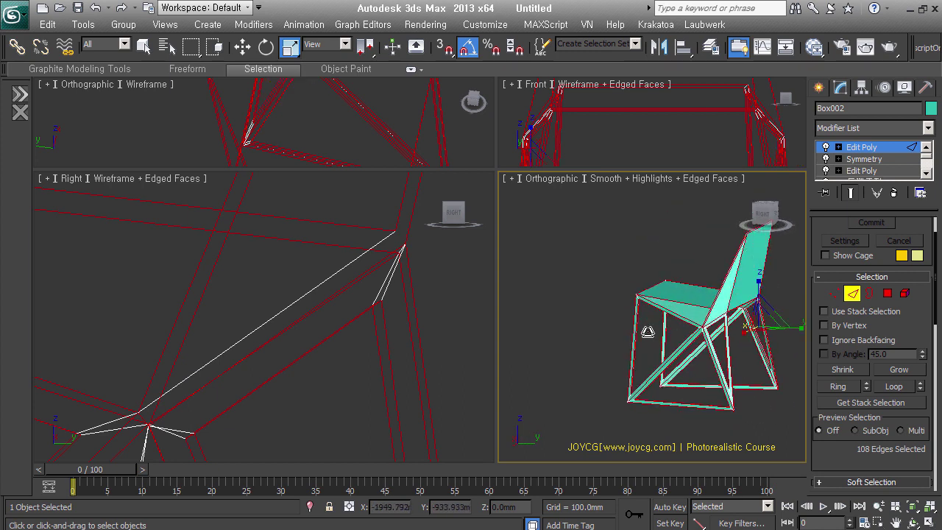
{"action": "middle_click_drag", "start_coordinate": [682, 303], "coordinate": [737, 306], "text": "alt"}
{"action": "scroll", "coordinate": [749, 277], "scroll_direction": "up", "scroll_amount": 2}
{"action": "scroll", "coordinate": [749, 277], "scroll_direction": "up", "scroll_amount": 4}
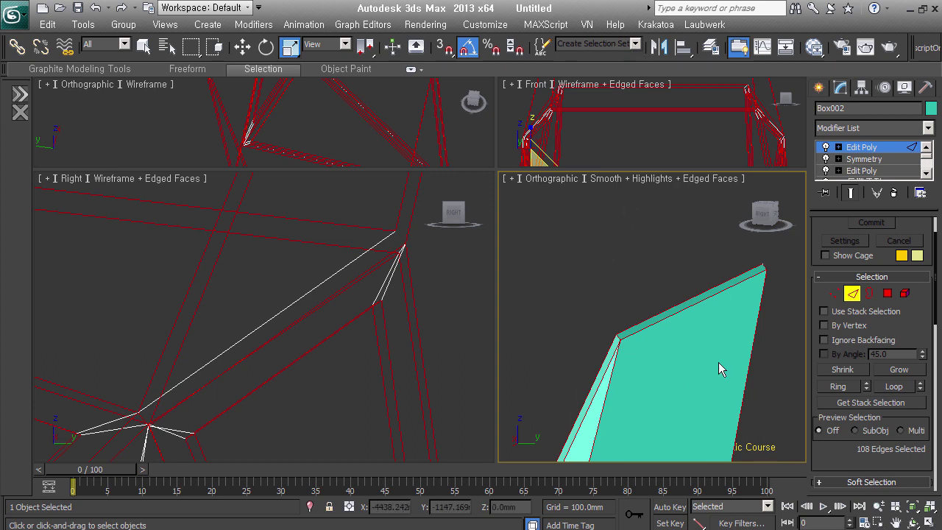
{"action": "left_click", "coordinate": [595, 47]}
{"action": "type", "text": "melong"}
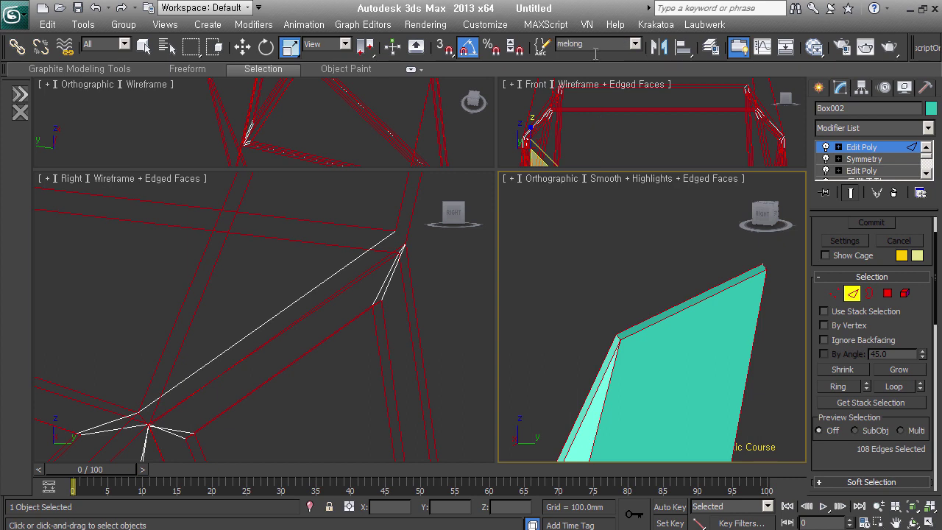
Clear the edge selection and restore it from the 'melong' named selection set.
{"action": "mouse_move", "coordinate": [690, 331]}
{"action": "middle_mouse_down", "text": "alt"}
{"action": "mouse_move", "coordinate": [696, 257]}
{"action": "mouse_move", "coordinate": [746, 343]}
{"action": "middle_mouse_up", "text": "alt"}
{"action": "left_click", "coordinate": [749, 347]}
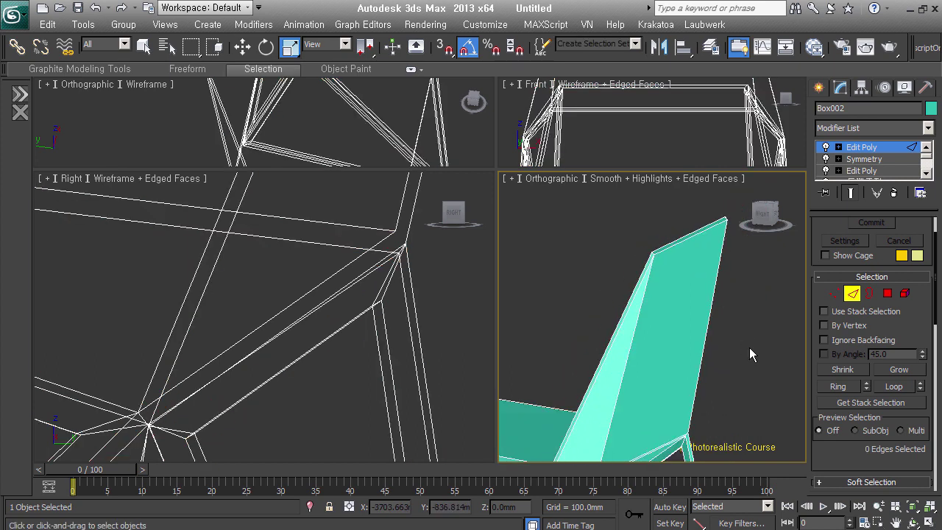
{"action": "left_click", "coordinate": [635, 44]}
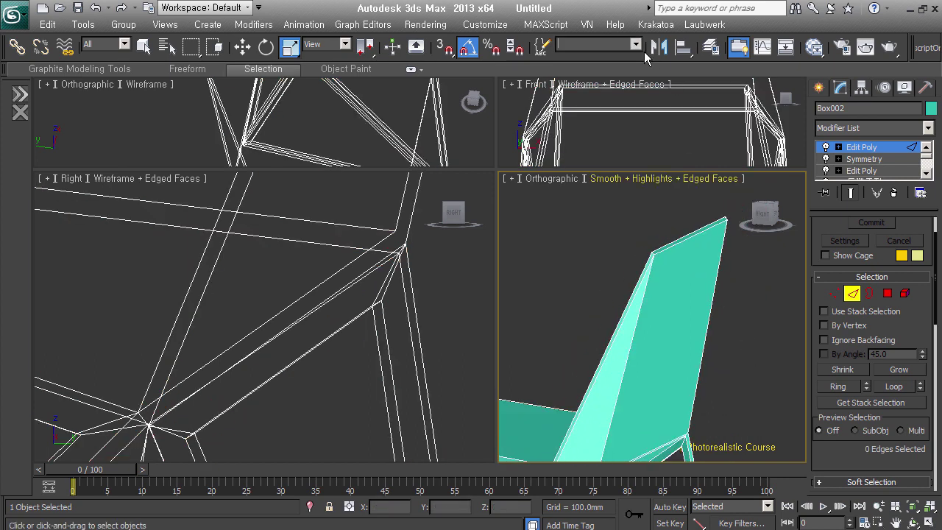
{"action": "left_click", "coordinate": [626, 57]}
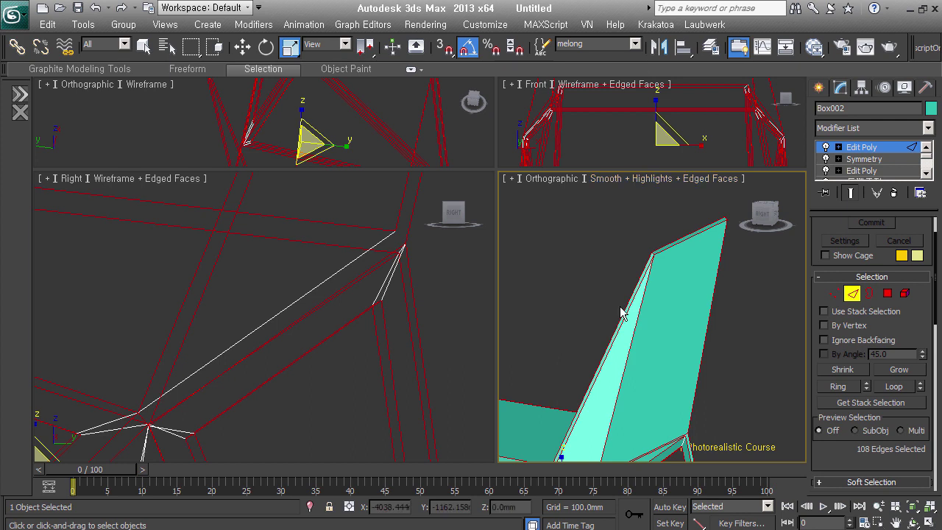
Try chamfering the selected chair-back edges, then undo the chamfer.
{"action": "middle_click_drag", "start_coordinate": [684, 346], "coordinate": [682, 368], "text": "alt"}
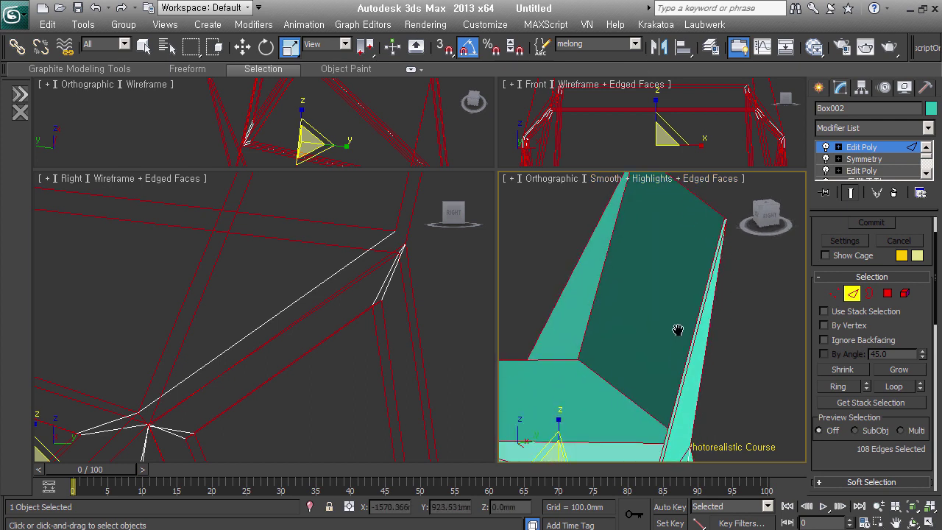
{"action": "scroll", "coordinate": [677, 331], "scroll_direction": "down", "scroll_amount": 5}
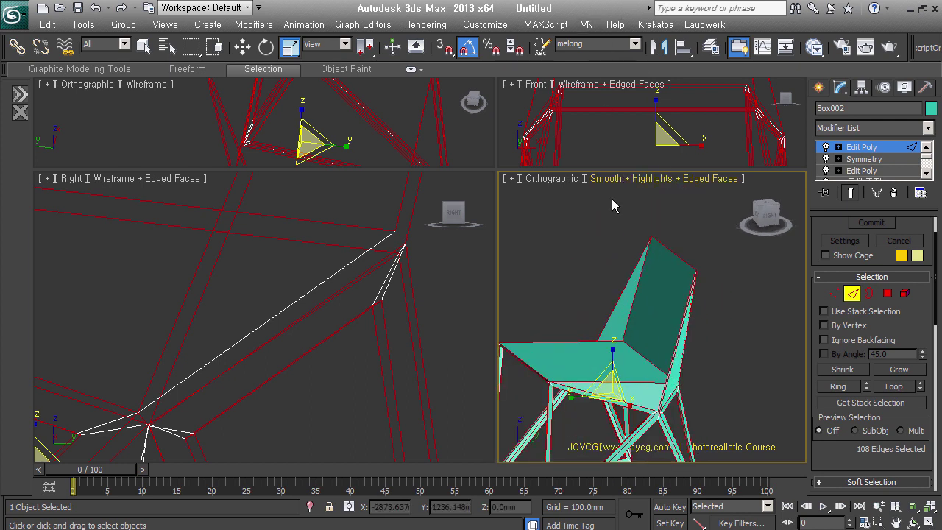
{"action": "mouse_move", "coordinate": [648, 383]}
{"action": "middle_mouse_down", "text": "alt"}
{"action": "mouse_move", "coordinate": [681, 326]}
{"action": "mouse_move", "coordinate": [723, 284]}
{"action": "mouse_move", "coordinate": [669, 263]}
{"action": "middle_mouse_up", "text": "alt"}
{"action": "middle_click_drag", "start_coordinate": [695, 223], "coordinate": [660, 260], "text": "alt"}
{"action": "scroll", "coordinate": [660, 260], "scroll_direction": "up", "scroll_amount": 5}
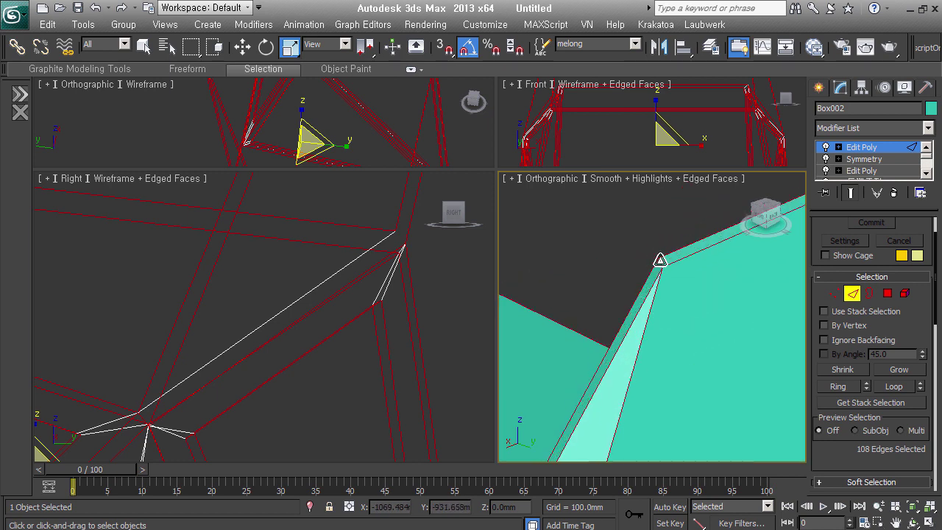
{"action": "scroll", "coordinate": [660, 260], "scroll_direction": "up", "scroll_amount": 1}
{"action": "right_click", "coordinate": [662, 261]}
{"action": "left_click", "coordinate": [657, 375]}
{"action": "left_click_drag", "start_coordinate": [704, 279], "coordinate": [704, 277]}
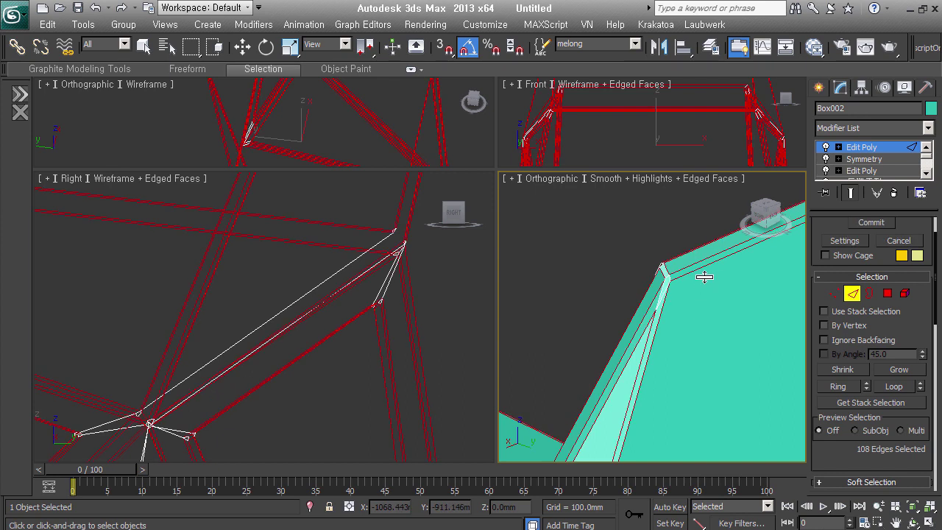
{"action": "middle_click_drag", "start_coordinate": [704, 277], "coordinate": [667, 315], "text": "alt"}
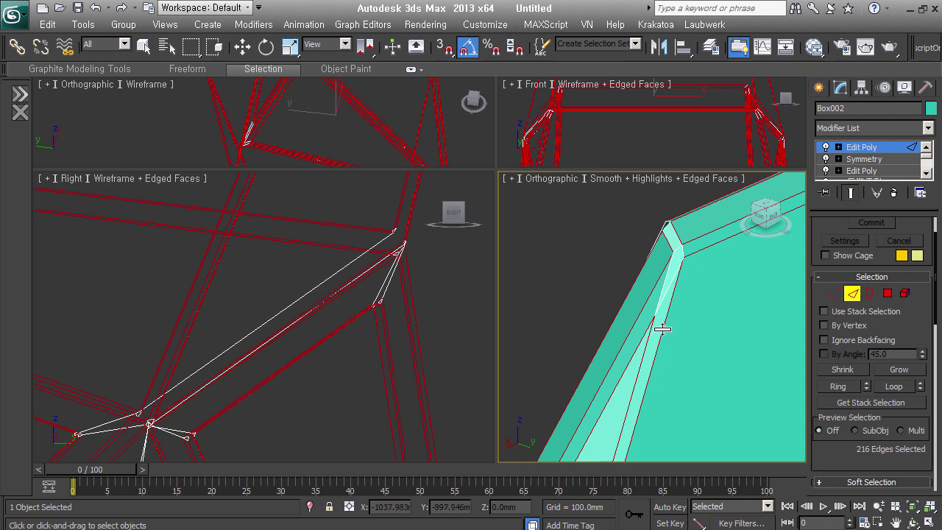
{"action": "key", "text": "ctrl+z"}
{"action": "left_click", "coordinate": [925, 128]}
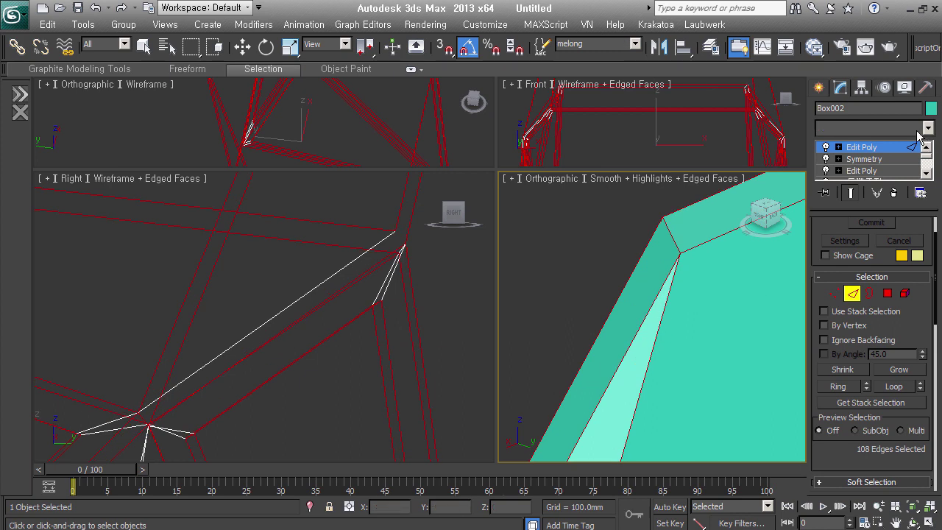
{"action": "key", "text": "q"}
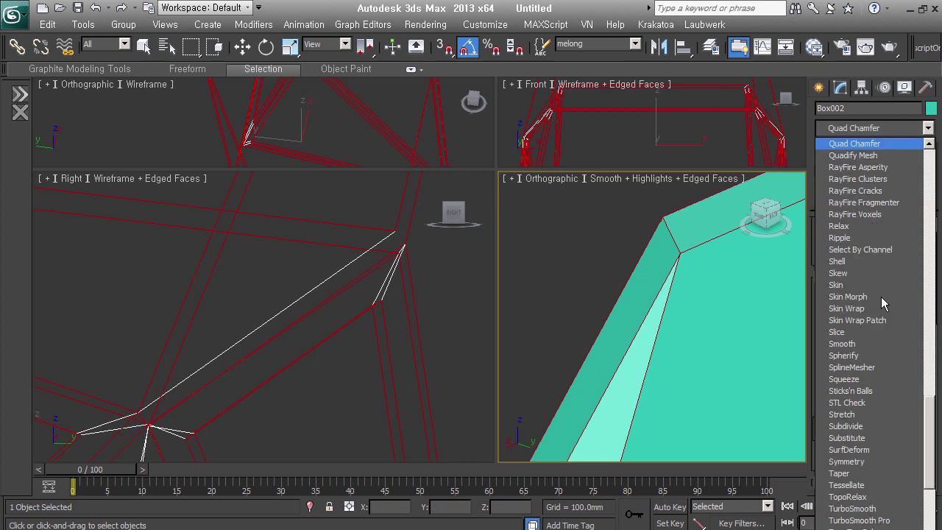
{"action": "key", "text": "Return"}
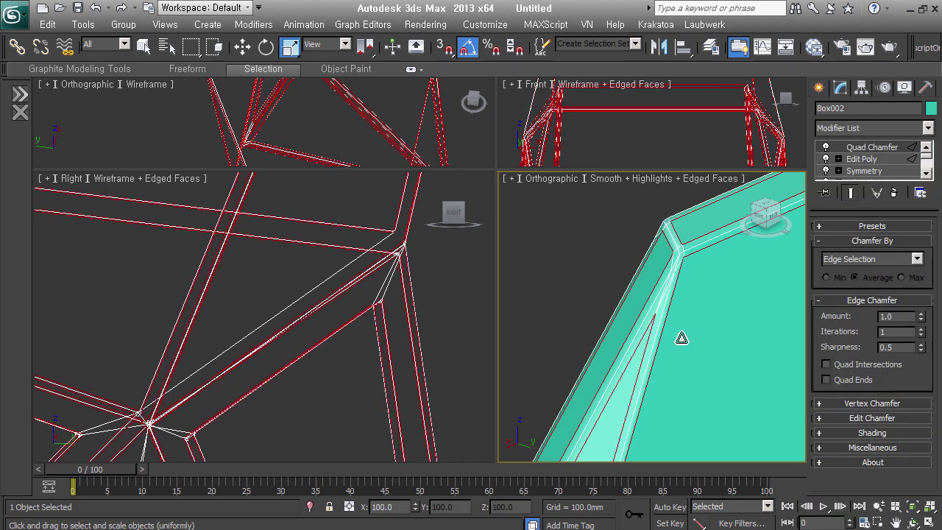
{"action": "left_click", "coordinate": [920, 193]}
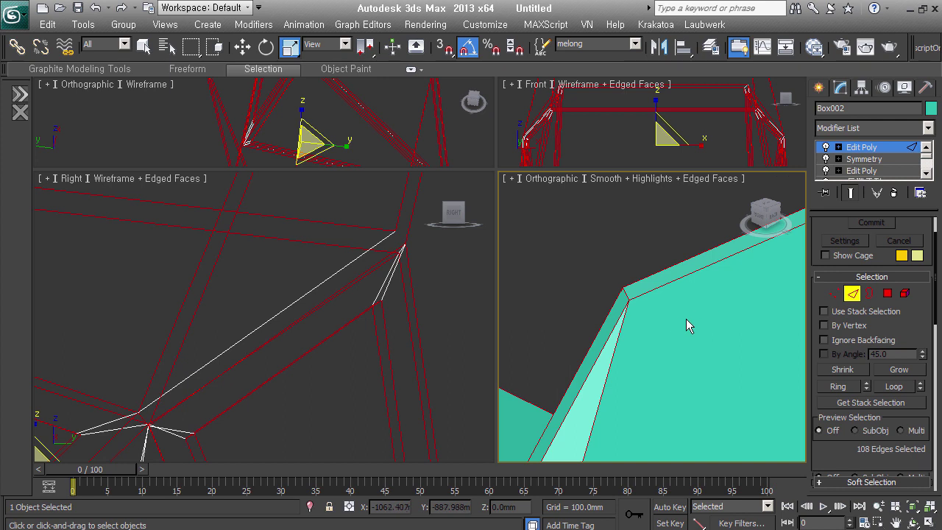
{"action": "middle_click_drag", "start_coordinate": [653, 340], "coordinate": [626, 350]}
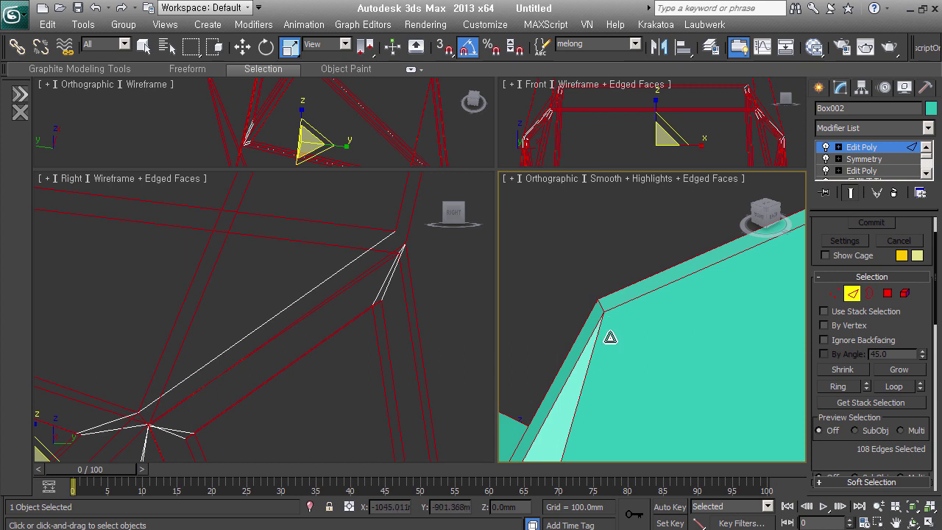
{"action": "middle_click_drag", "start_coordinate": [609, 332], "coordinate": [610, 332], "text": "alt"}
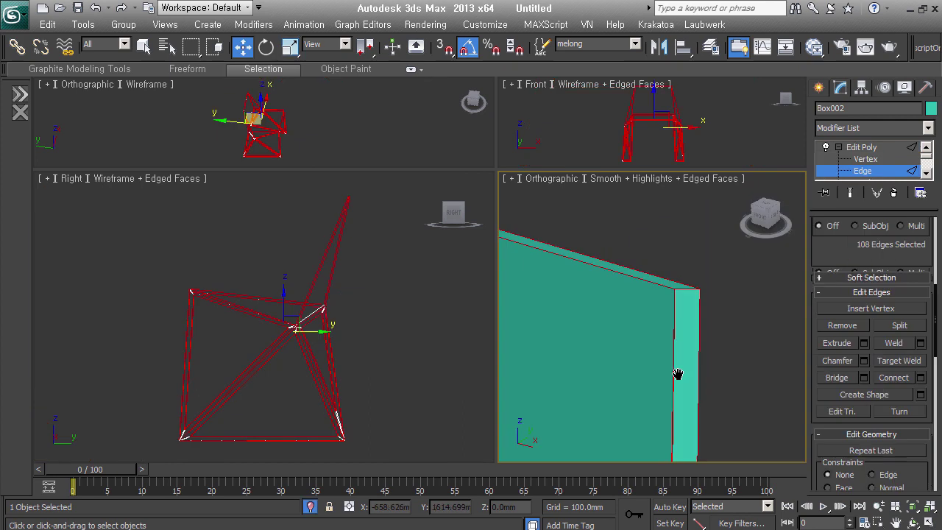
Add a Quad Chamfer modifier with Amount 1.24 and 3 iterations to the chair.
{"action": "scroll", "coordinate": [721, 328], "scroll_direction": "down", "scroll_amount": 5}
{"action": "scroll", "coordinate": [626, 353], "scroll_direction": "up", "scroll_amount": 3}
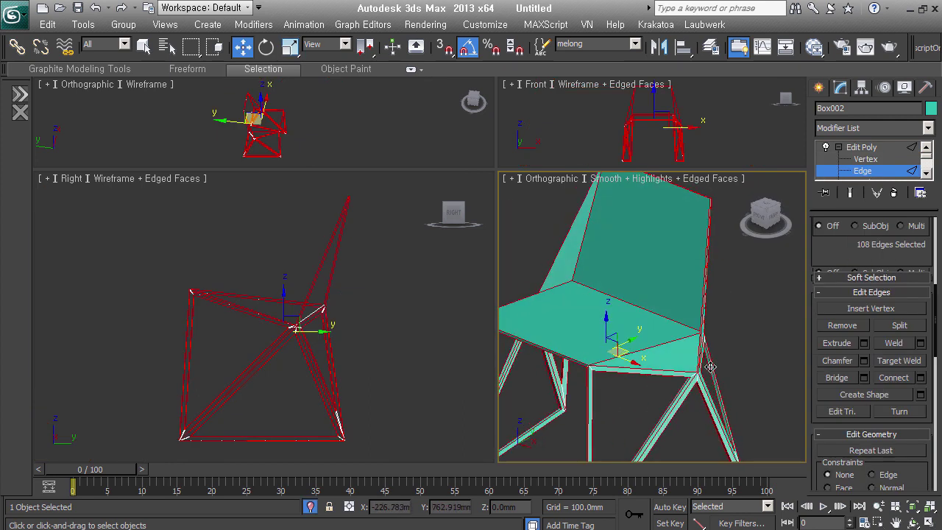
{"action": "scroll", "coordinate": [620, 362], "scroll_direction": "up", "scroll_amount": 2}
{"action": "middle_click_drag", "start_coordinate": [620, 363], "coordinate": [662, 331], "text": "alt"}
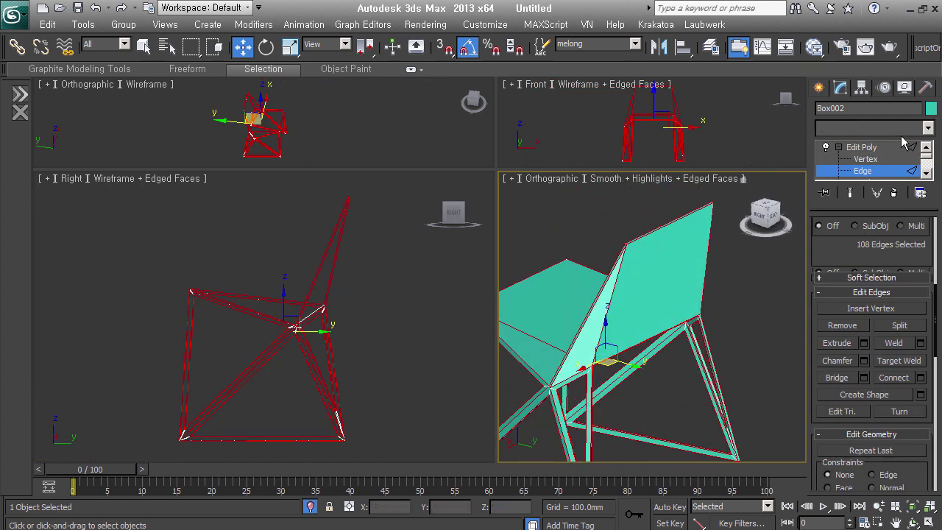
{"action": "left_click", "coordinate": [927, 128]}
{"action": "key", "text": "q"}
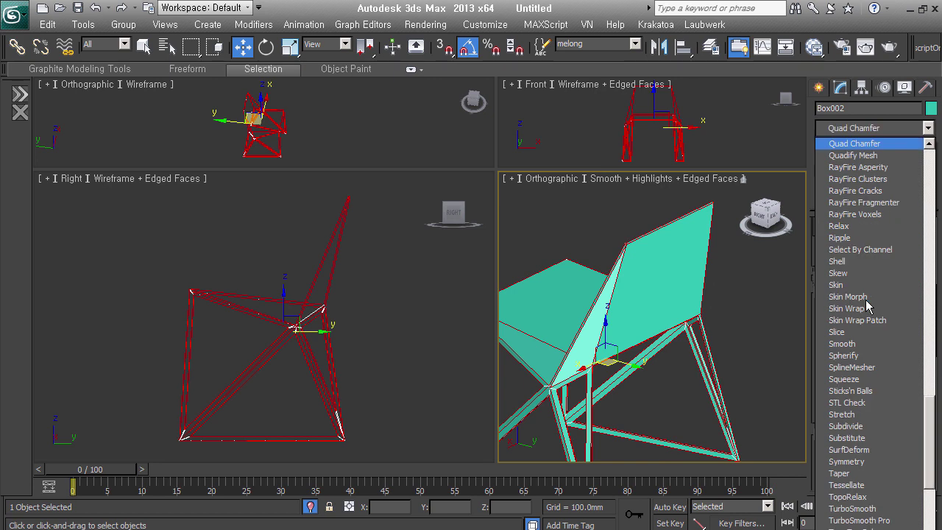
{"action": "key", "text": "Return"}
{"action": "scroll", "coordinate": [581, 298], "scroll_direction": "up", "scroll_amount": 5}
{"action": "mouse_move", "coordinate": [581, 298]}
{"action": "middle_mouse_down", "text": "alt"}
{"action": "mouse_move", "coordinate": [578, 306]}
{"action": "mouse_move", "coordinate": [620, 279]}
{"action": "mouse_move", "coordinate": [642, 305]}
{"action": "middle_mouse_up", "text": "alt"}
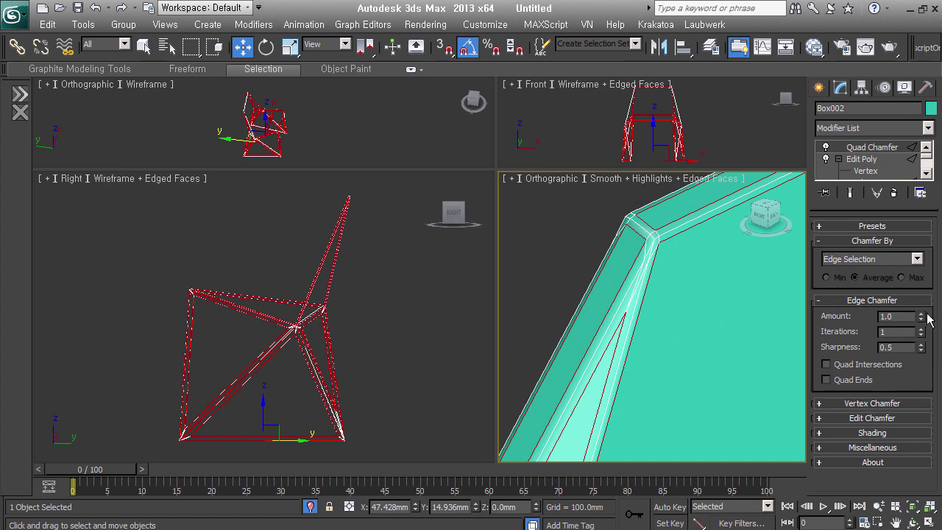
{"action": "mouse_move", "coordinate": [921, 316]}
{"action": "left_mouse_down"}
{"action": "mouse_move", "coordinate": [935, 303]}
{"action": "mouse_move", "coordinate": [929, 339]}
{"action": "left_mouse_up"}
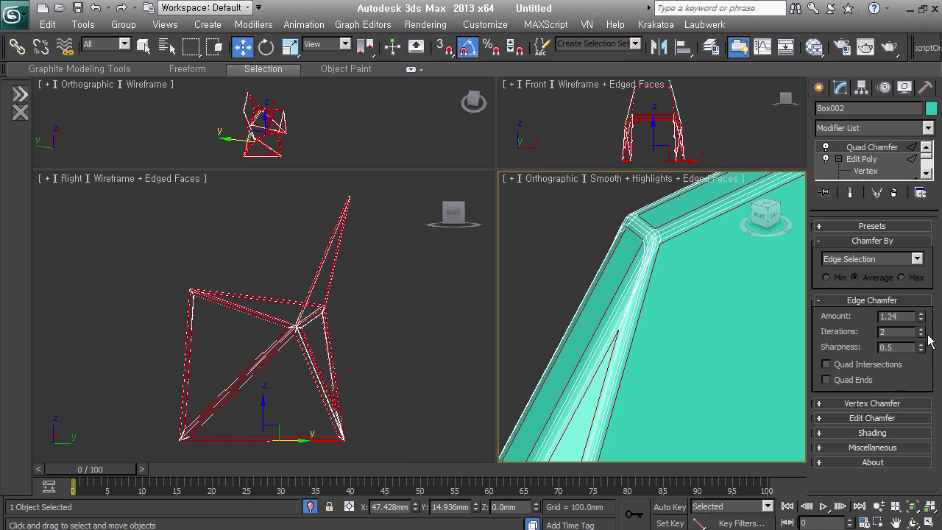
{"action": "mouse_move", "coordinate": [678, 300]}
{"action": "middle_mouse_down", "text": "alt"}
{"action": "mouse_move", "coordinate": [599, 254]}
{"action": "mouse_move", "coordinate": [677, 322]}
{"action": "mouse_move", "coordinate": [770, 319]}
{"action": "mouse_move", "coordinate": [593, 358]}
{"action": "mouse_move", "coordinate": [664, 321]}
{"action": "mouse_move", "coordinate": [624, 269]}
{"action": "mouse_move", "coordinate": [682, 237]}
{"action": "middle_mouse_up", "text": "alt"}
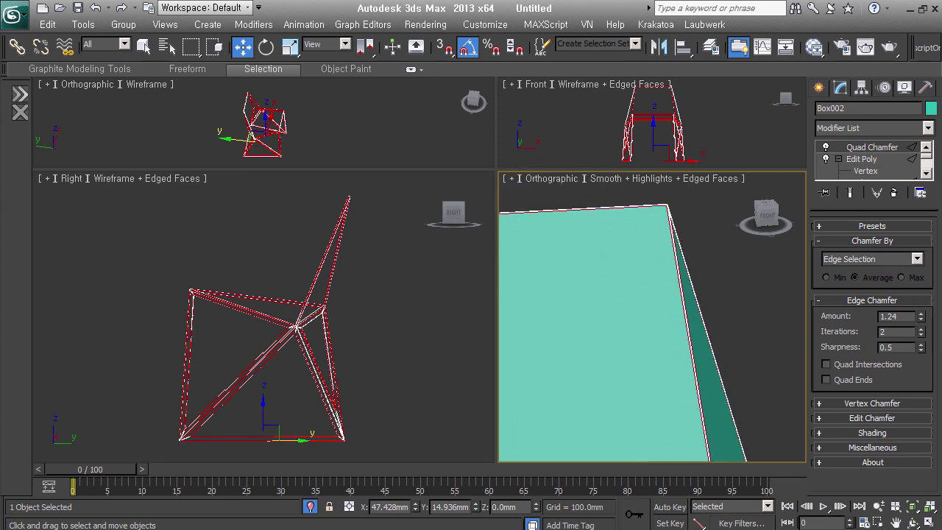
{"action": "scroll", "coordinate": [689, 311], "scroll_direction": "down", "scroll_amount": 5}
{"action": "scroll", "coordinate": [710, 361], "scroll_direction": "down", "scroll_amount": 3}
{"action": "middle_click_drag", "start_coordinate": [711, 361], "coordinate": [625, 390], "text": "alt"}
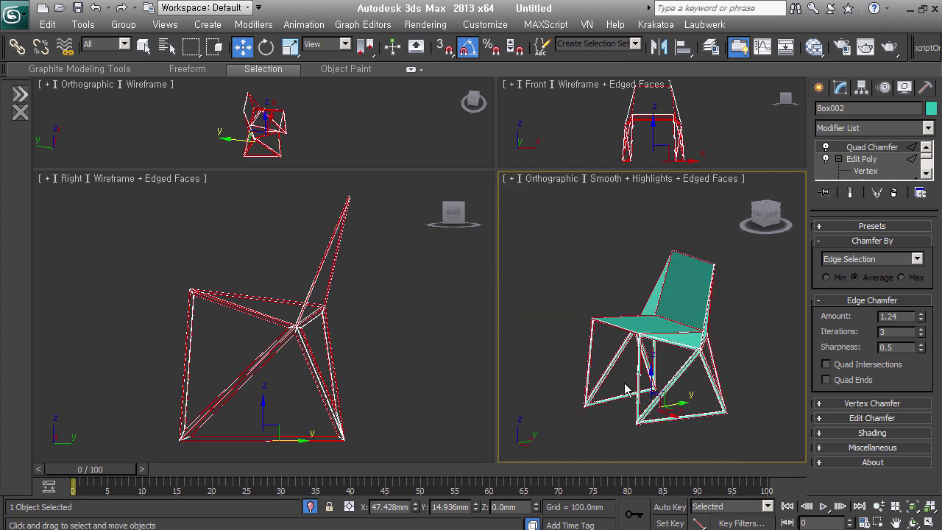
{"action": "scroll", "coordinate": [625, 390], "scroll_direction": "up", "scroll_amount": 5}
{"action": "scroll", "coordinate": [710, 388], "scroll_direction": "up", "scroll_amount": 2}
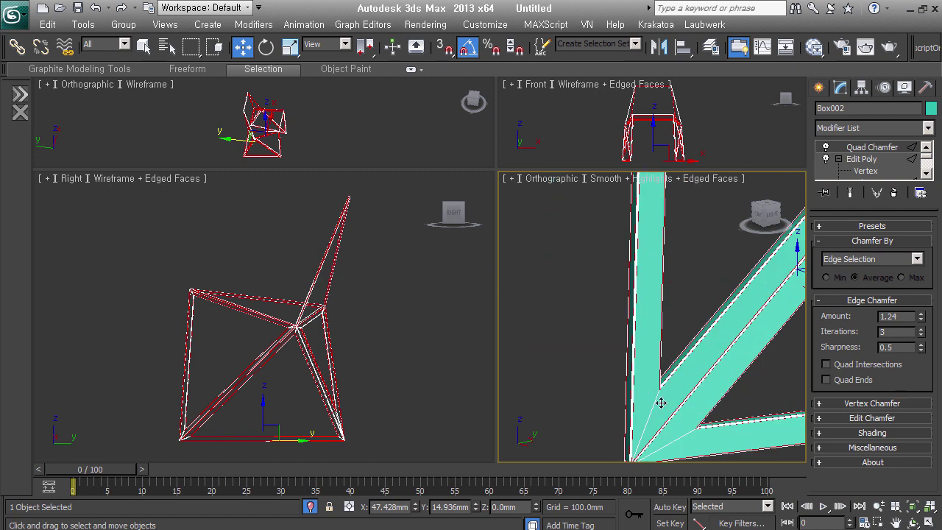
Collapse the modifier stack into a single Editable Poly and reselect the chair.
{"action": "mouse_move", "coordinate": [740, 309]}
{"action": "middle_mouse_down", "text": "alt"}
{"action": "mouse_move", "coordinate": [711, 302]}
{"action": "mouse_move", "coordinate": [707, 416]}
{"action": "middle_mouse_up", "text": "alt"}
{"action": "left_click", "coordinate": [717, 452]}
{"action": "mouse_move", "coordinate": [710, 450]}
{"action": "middle_mouse_down", "text": "alt"}
{"action": "mouse_move", "coordinate": [624, 420]}
{"action": "mouse_move", "coordinate": [639, 391]}
{"action": "mouse_move", "coordinate": [523, 431]}
{"action": "mouse_move", "coordinate": [528, 452]}
{"action": "mouse_move", "coordinate": [725, 206]}
{"action": "mouse_move", "coordinate": [694, 332]}
{"action": "mouse_move", "coordinate": [681, 326]}
{"action": "mouse_move", "coordinate": [675, 353]}
{"action": "mouse_move", "coordinate": [698, 346]}
{"action": "mouse_move", "coordinate": [652, 343]}
{"action": "middle_mouse_up", "text": "alt"}
{"action": "mouse_move", "coordinate": [709, 353]}
{"action": "middle_mouse_down", "text": "alt"}
{"action": "mouse_move", "coordinate": [574, 351]}
{"action": "mouse_move", "coordinate": [730, 352]}
{"action": "middle_mouse_up", "text": "alt"}
{"action": "left_click", "coordinate": [624, 348]}
{"action": "scroll", "coordinate": [662, 355], "scroll_direction": "down", "scroll_amount": 5}
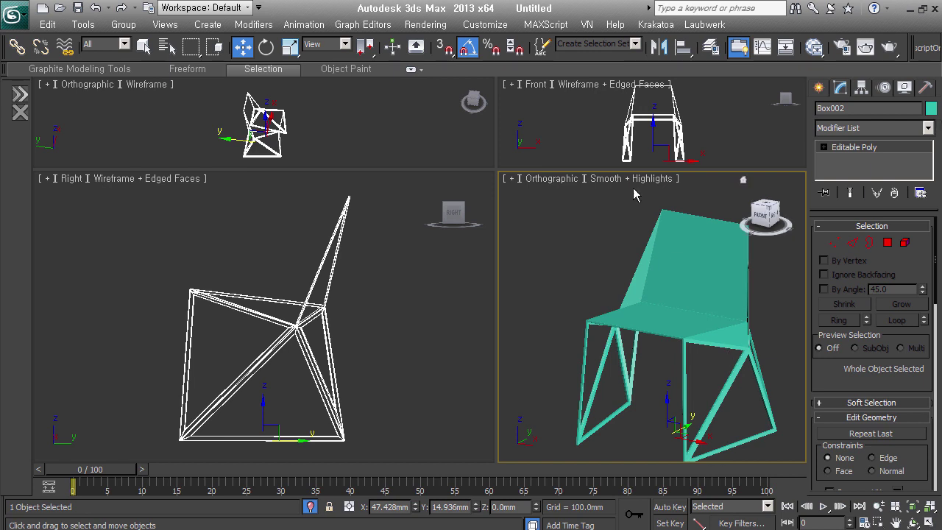
Set the chair's object colour to grey and reselect it.
{"action": "left_click", "coordinate": [432, 310]}
{"action": "left_click", "coordinate": [542, 351]}
{"action": "left_click", "coordinate": [562, 309]}
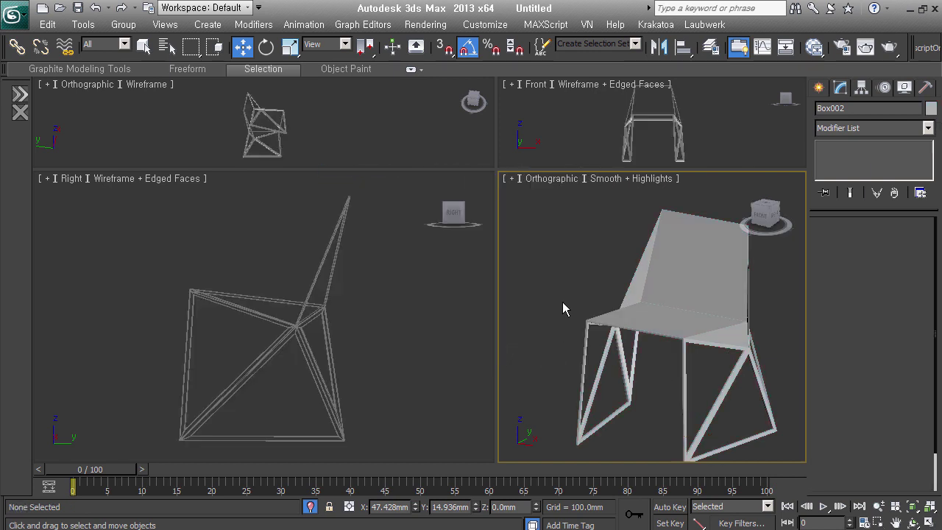
{"action": "middle_click_drag", "start_coordinate": [562, 309], "coordinate": [537, 309]}
{"action": "left_click", "coordinate": [649, 326]}
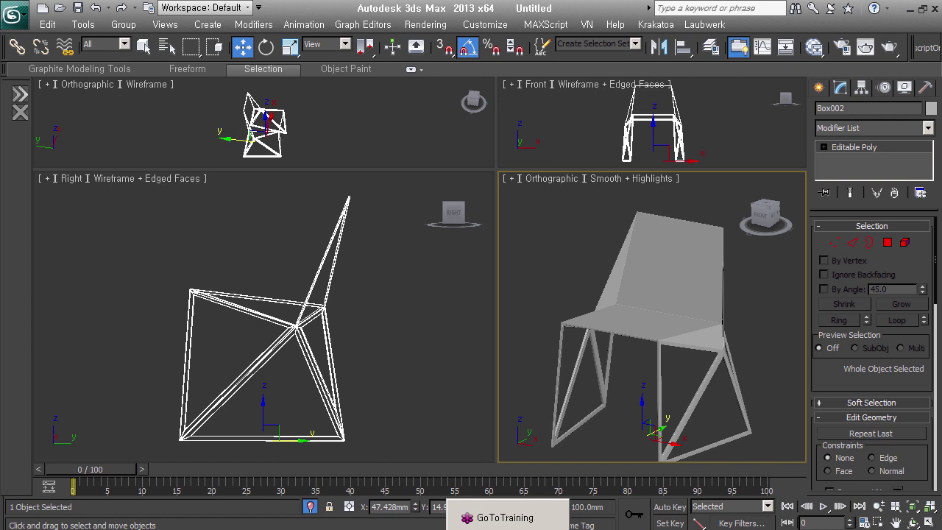
Compare the chair with the 7week-furniture reference photos, then show edged faces with F4.
{"action": "left_click", "coordinate": [239, 519]}
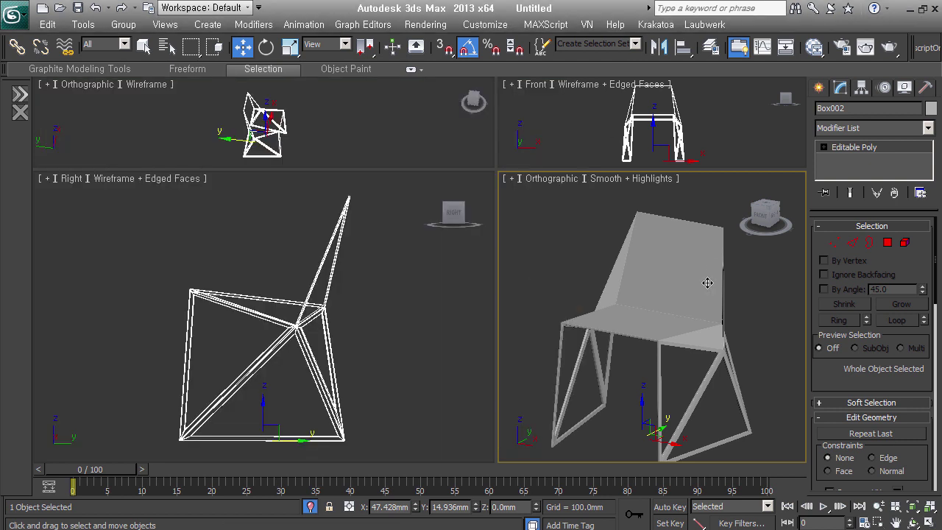
{"action": "key", "text": "alt+Tab"}
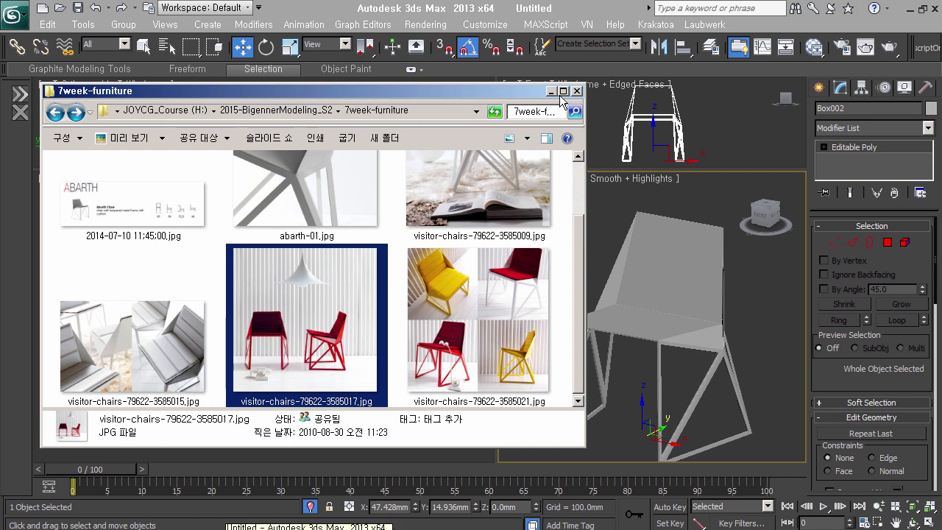
{"action": "left_click", "coordinate": [714, 294]}
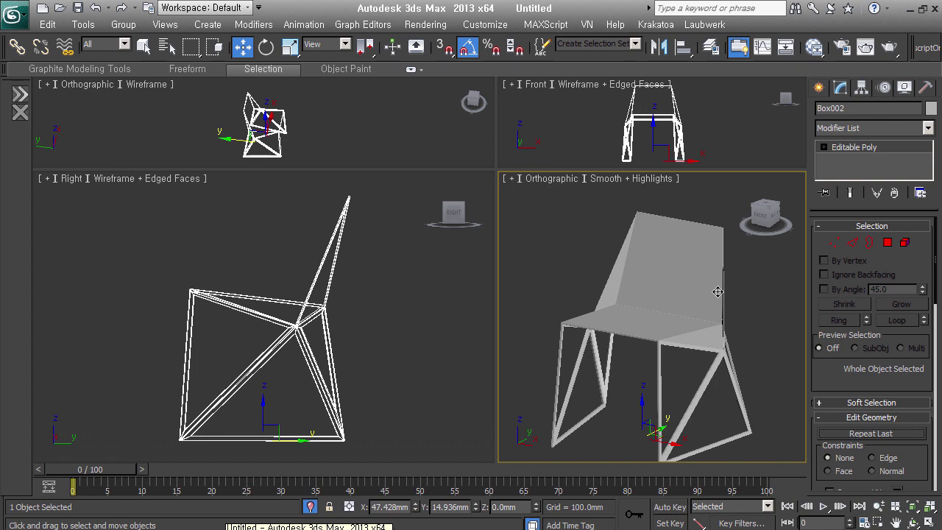
{"action": "key", "text": "F4"}
Detach the seat polygon as a clone named Object001 and select the new object.
{"action": "left_click", "coordinate": [886, 242]}
{"action": "left_click", "coordinate": [647, 323]}
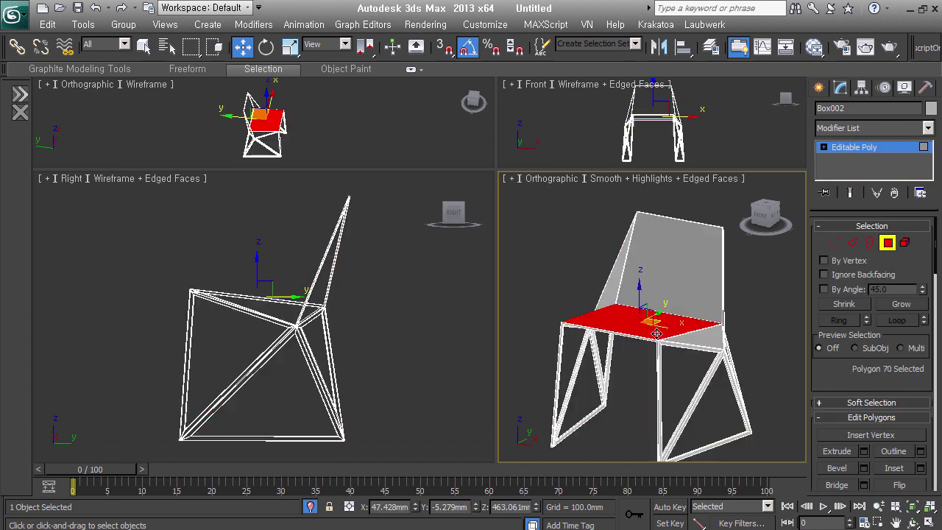
{"action": "middle_click_drag", "start_coordinate": [647, 331], "coordinate": [670, 375], "text": "alt"}
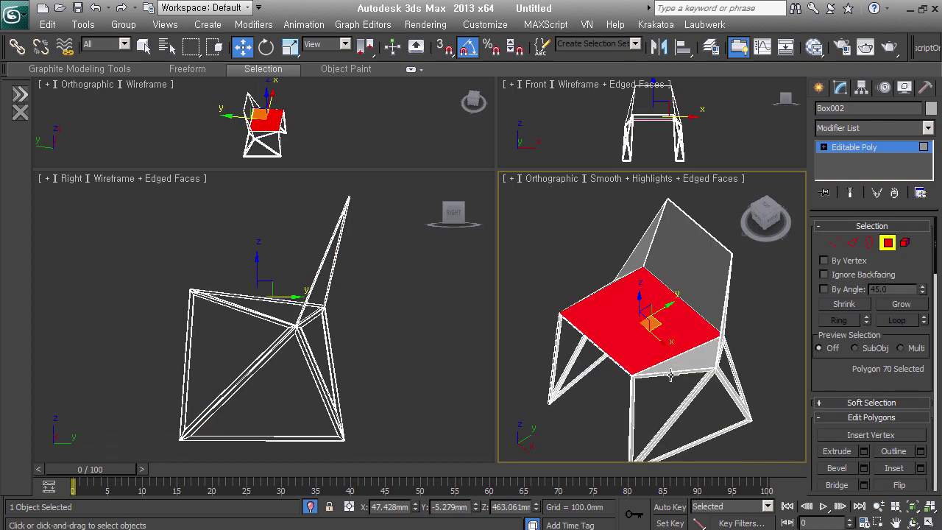
{"action": "scroll", "coordinate": [899, 398], "scroll_direction": "down", "scroll_amount": 1}
{"action": "scroll", "coordinate": [894, 353], "scroll_direction": "down", "scroll_amount": 6}
{"action": "scroll", "coordinate": [890, 308], "scroll_direction": "down", "scroll_amount": 3}
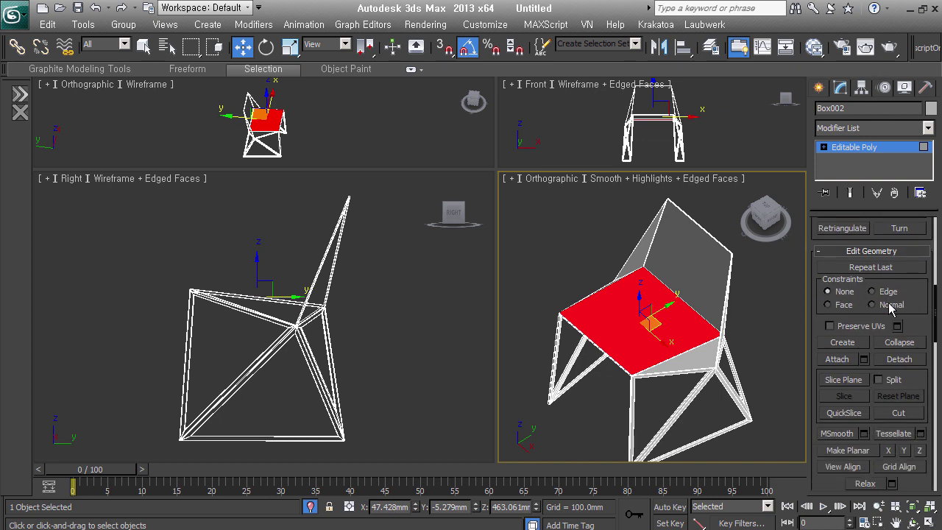
{"action": "left_click", "coordinate": [904, 365]}
{"action": "left_click", "coordinate": [426, 301]}
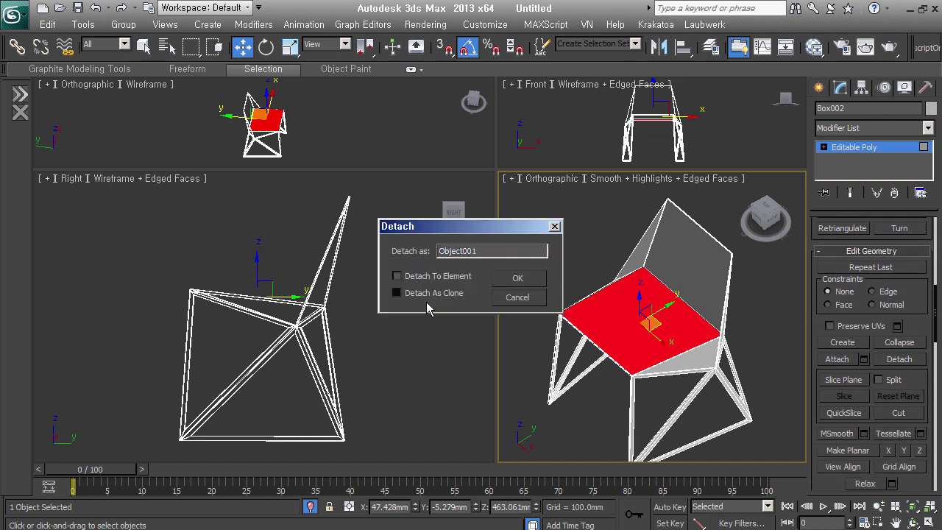
{"action": "left_click", "coordinate": [527, 281]}
{"action": "left_click", "coordinate": [673, 340]}
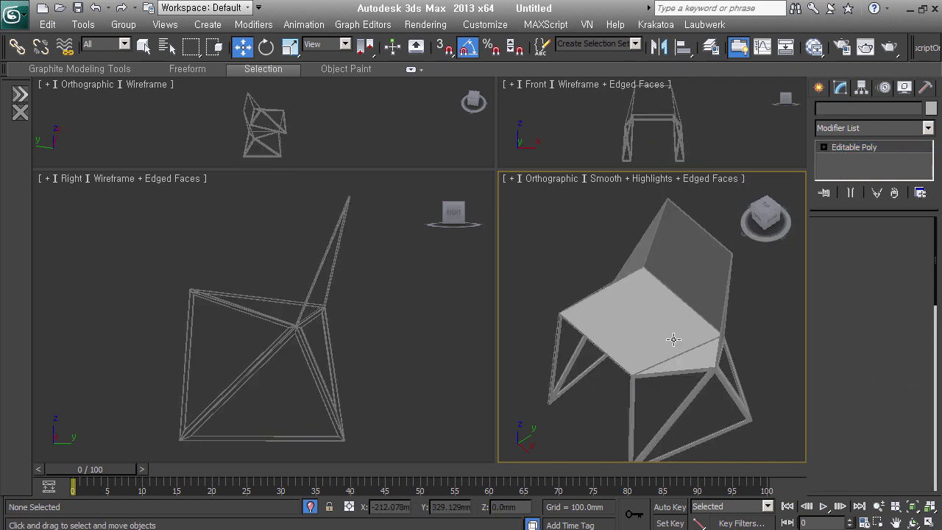
{"action": "scroll", "coordinate": [673, 340], "scroll_direction": "up", "scroll_amount": 2}
{"action": "mouse_move", "coordinate": [673, 340]}
{"action": "middle_mouse_down"}
{"action": "mouse_move", "coordinate": [727, 341]}
{"action": "mouse_move", "coordinate": [695, 311]}
{"action": "middle_mouse_up"}
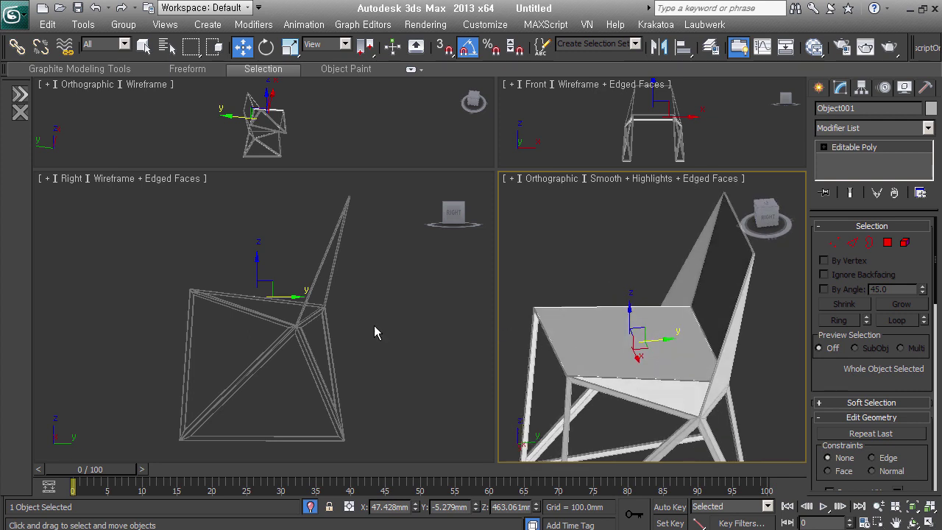
Connect the two seat side edges with 2 new edges running across the seat.
{"action": "scroll", "coordinate": [261, 309], "scroll_direction": "up", "scroll_amount": 5}
{"action": "scroll", "coordinate": [276, 295], "scroll_direction": "up", "scroll_amount": 3}
{"action": "scroll", "coordinate": [270, 303], "scroll_direction": "up", "scroll_amount": 3}
{"action": "left_click_drag", "start_coordinate": [272, 305], "coordinate": [273, 304]}
{"action": "left_click", "coordinate": [851, 242]}
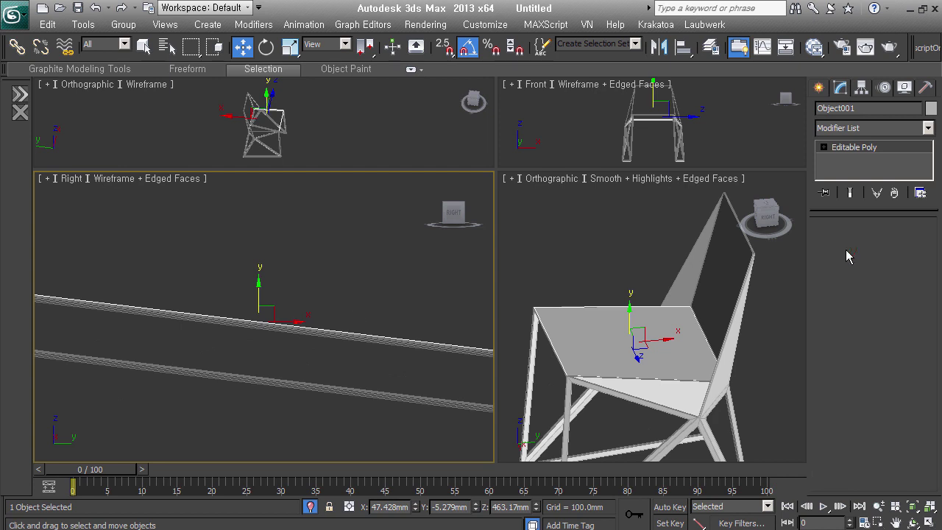
{"action": "left_click", "coordinate": [662, 346]}
{"action": "right_click", "coordinate": [660, 343]}
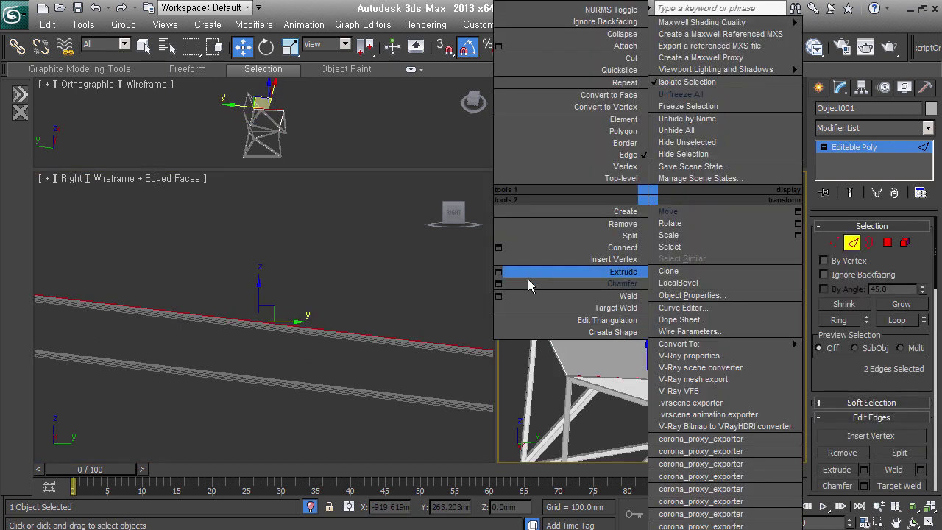
{"action": "left_click", "coordinate": [512, 256]}
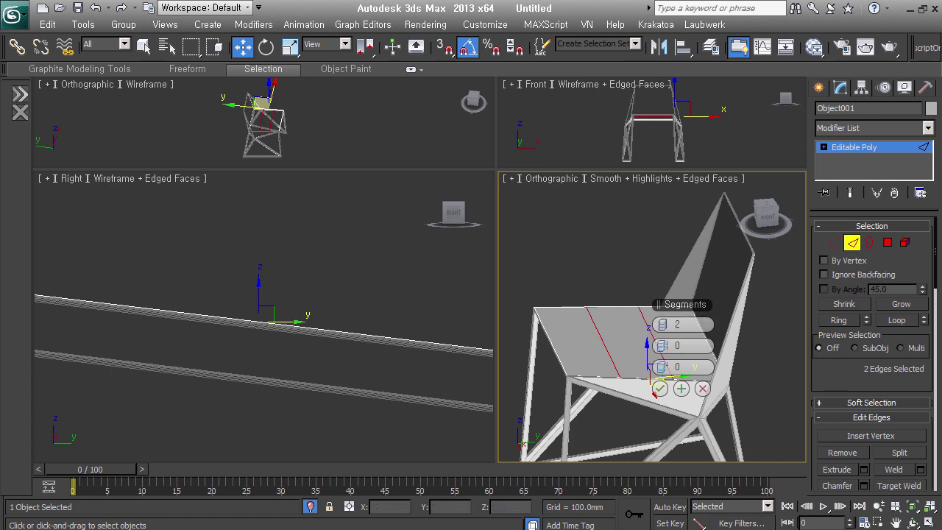
{"action": "key", "text": "alt+Tab"}
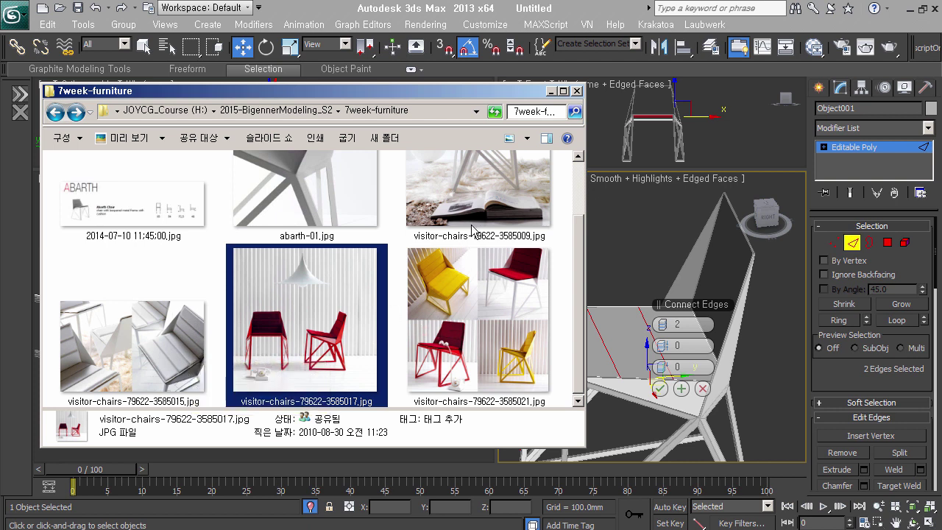
{"action": "scroll", "coordinate": [531, 225], "scroll_direction": "up", "scroll_amount": 1}
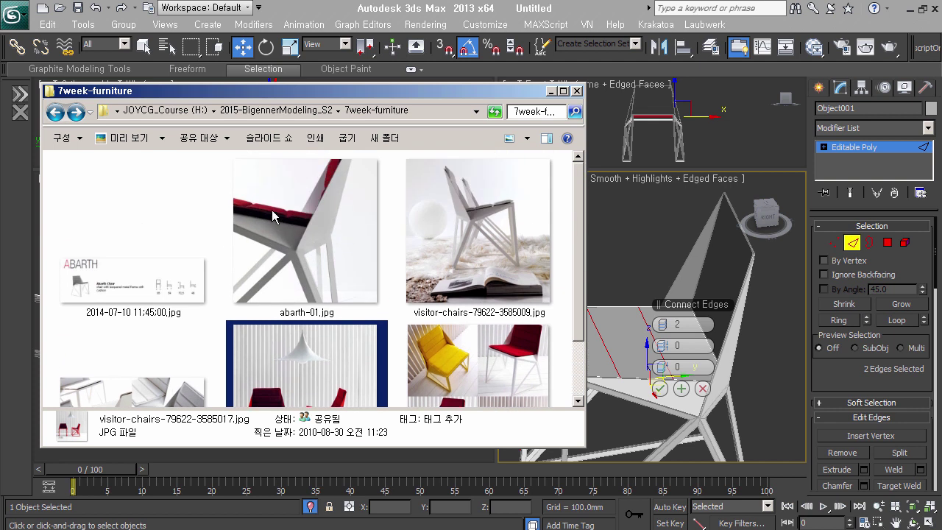
{"action": "left_click", "coordinate": [551, 92]}
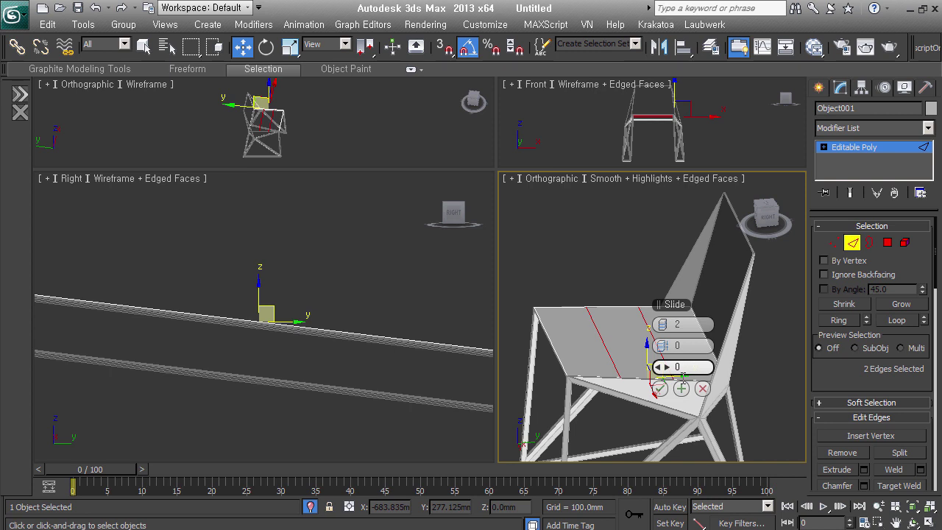
{"action": "left_click", "coordinate": [659, 389]}
Chamfer the two new seat edges into doubled lines.
{"action": "scroll", "coordinate": [670, 403], "scroll_direction": "up", "scroll_amount": 3}
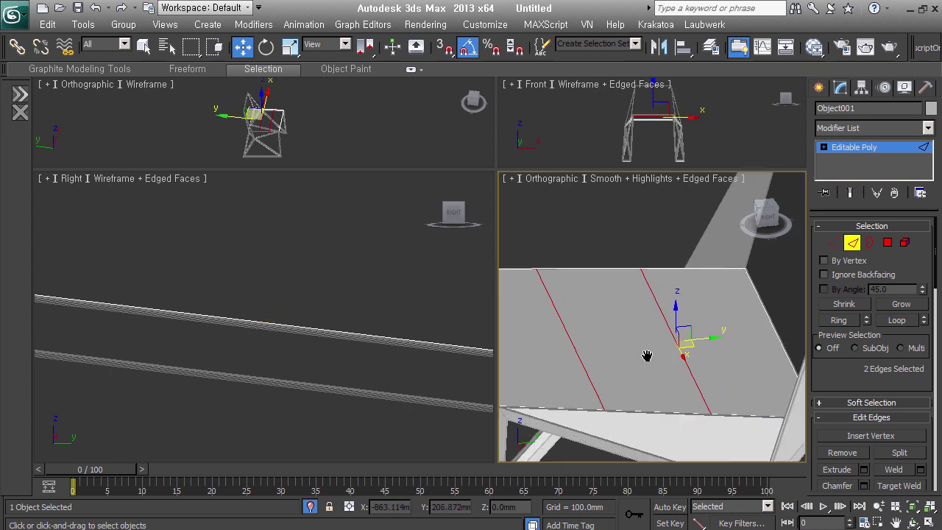
{"action": "scroll", "coordinate": [658, 358], "scroll_direction": "up", "scroll_amount": 2}
{"action": "scroll", "coordinate": [670, 363], "scroll_direction": "up", "scroll_amount": 1}
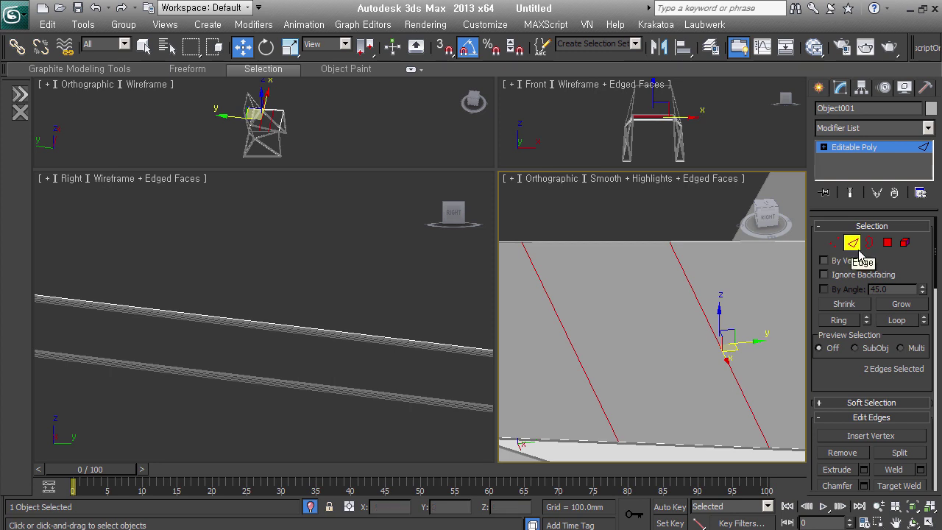
{"action": "scroll", "coordinate": [736, 363], "scroll_direction": "down", "scroll_amount": 2}
{"action": "scroll", "coordinate": [736, 363], "scroll_direction": "down", "scroll_amount": 2}
{"action": "right_click", "coordinate": [731, 362]}
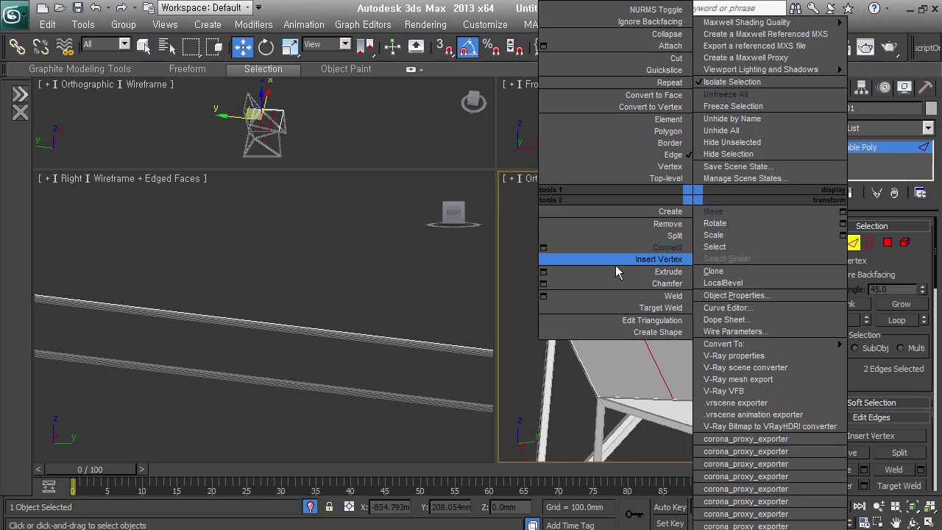
{"action": "left_click", "coordinate": [667, 283]}
{"action": "left_click_drag", "start_coordinate": [670, 395], "coordinate": [677, 391]}
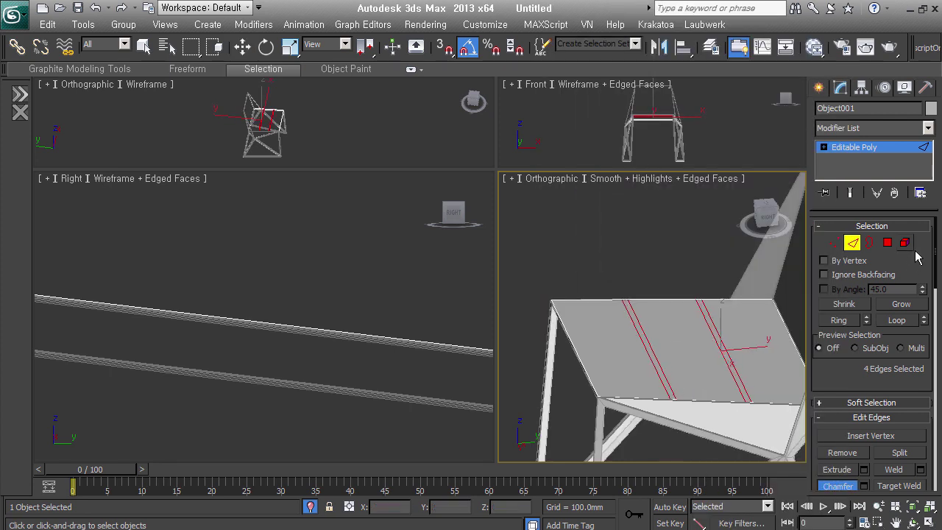
Inset the selected seat polygons.
{"action": "left_click", "coordinate": [887, 242]}
{"action": "left_click", "coordinate": [694, 347]}
{"action": "scroll", "coordinate": [693, 353], "scroll_direction": "up", "scroll_amount": 1}
{"action": "right_click", "coordinate": [724, 213]}
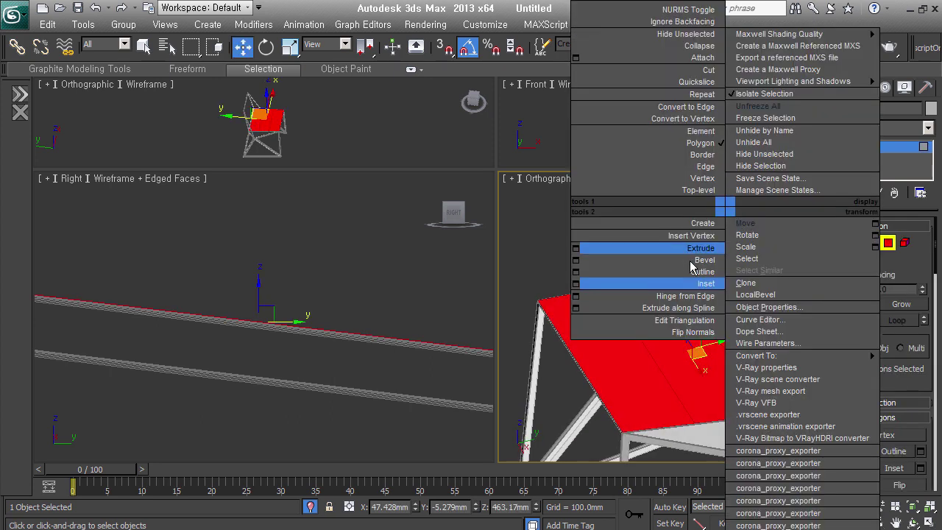
{"action": "left_click", "coordinate": [702, 283]}
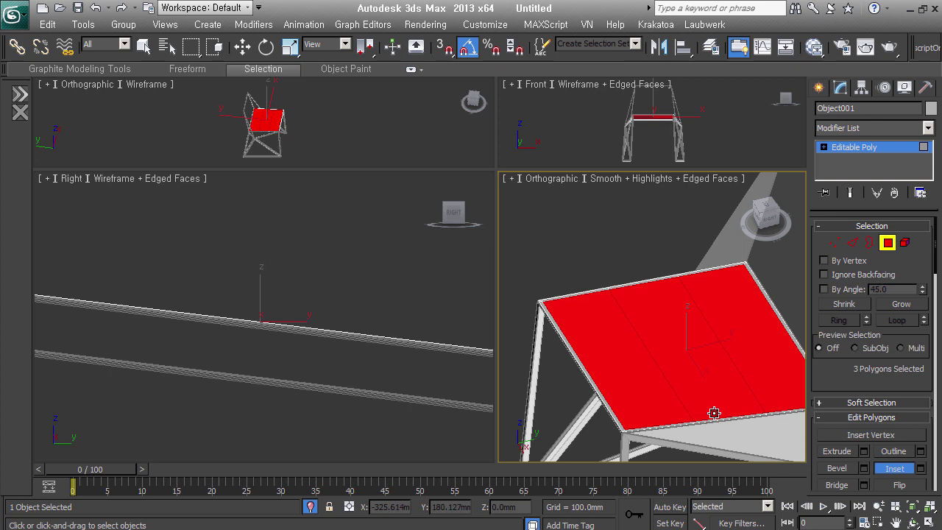
Chamfer the two dividing edges into narrow grooves, then clear the selection.
{"action": "left_click", "coordinate": [851, 242]}
{"action": "key", "text": "w"}
{"action": "mouse_move", "coordinate": [757, 357]}
{"action": "middle_mouse_down", "text": "alt"}
{"action": "mouse_move", "coordinate": [740, 358]}
{"action": "mouse_move", "coordinate": [731, 395]}
{"action": "middle_mouse_up", "text": "alt"}
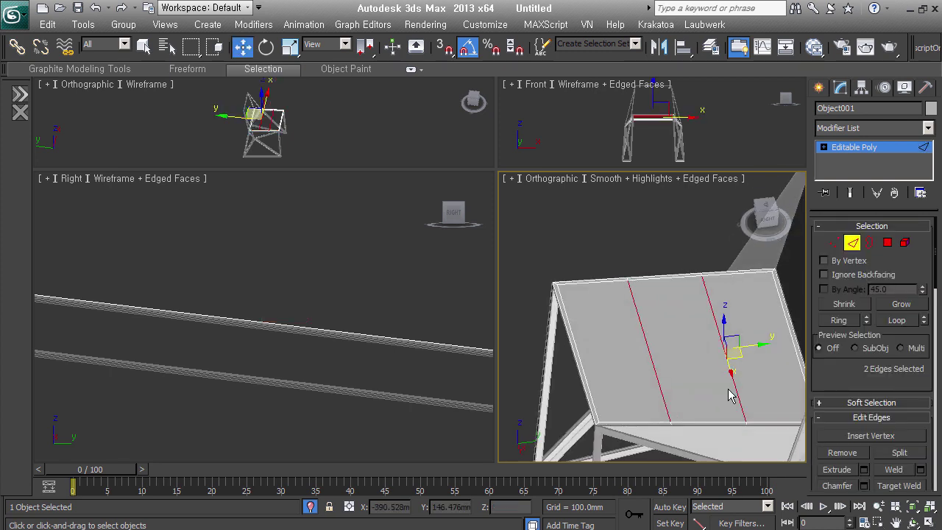
{"action": "right_click", "coordinate": [726, 197]}
{"action": "left_click", "coordinate": [684, 282]}
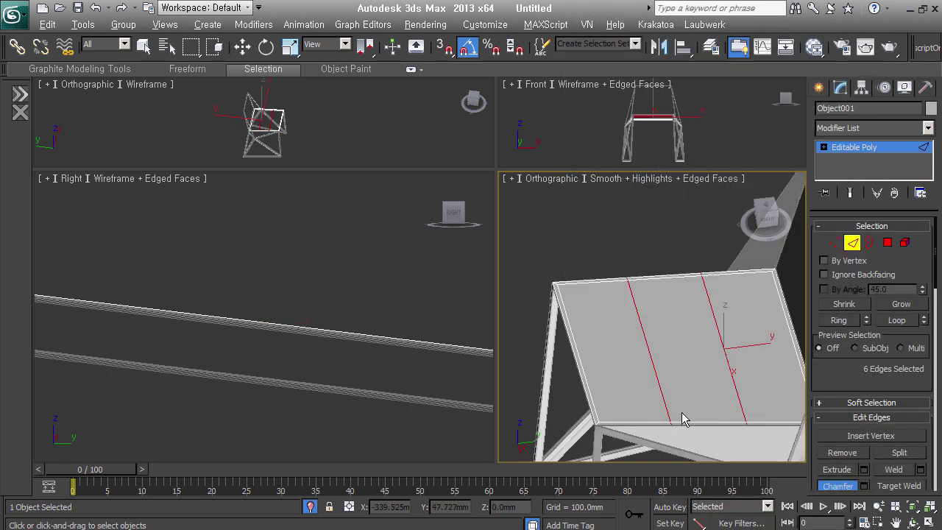
{"action": "left_click_drag", "start_coordinate": [679, 413], "coordinate": [681, 412]}
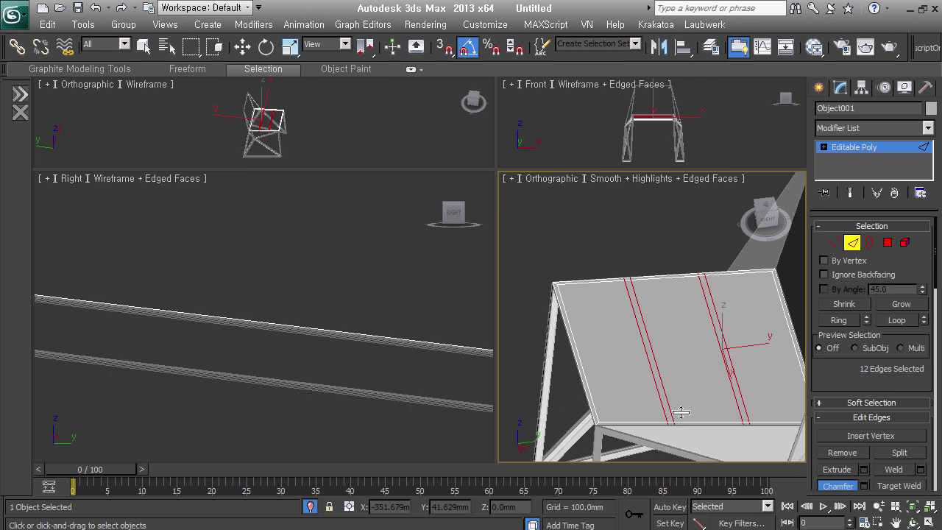
{"action": "left_click", "coordinate": [664, 250]}
{"action": "mouse_move", "coordinate": [627, 348]}
{"action": "middle_mouse_down", "text": "alt"}
{"action": "mouse_move", "coordinate": [794, 345]}
{"action": "mouse_move", "coordinate": [654, 374]}
{"action": "middle_mouse_up", "text": "alt"}
Shell the seat copy with 0 inner thickness, 3.55mm outer thickness and 2 segments.
{"action": "scroll", "coordinate": [654, 375], "scroll_direction": "up", "scroll_amount": 2}
{"action": "key", "text": "s"}
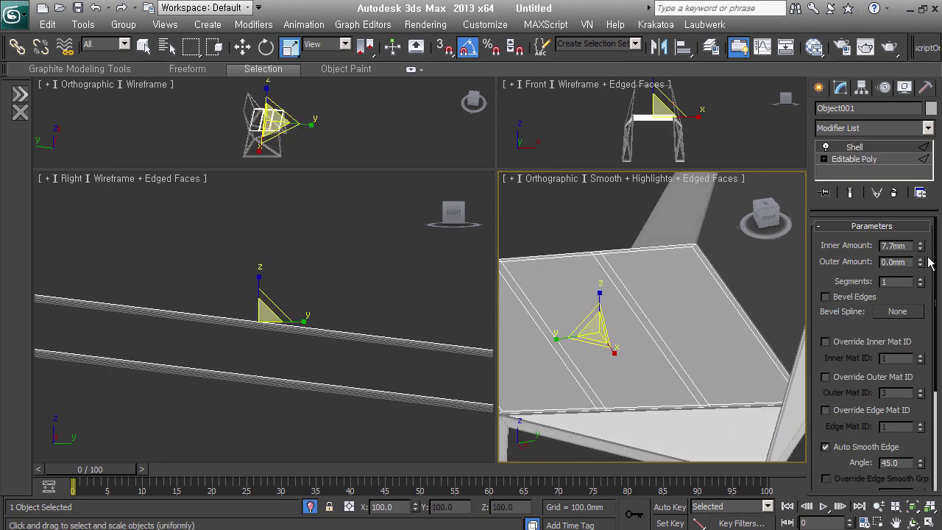
{"action": "right_click", "coordinate": [932, 259]}
{"action": "mouse_move", "coordinate": [932, 272]}
{"action": "left_mouse_down"}
{"action": "mouse_move", "coordinate": [936, 291]}
{"action": "mouse_move", "coordinate": [935, 272]}
{"action": "left_mouse_up"}
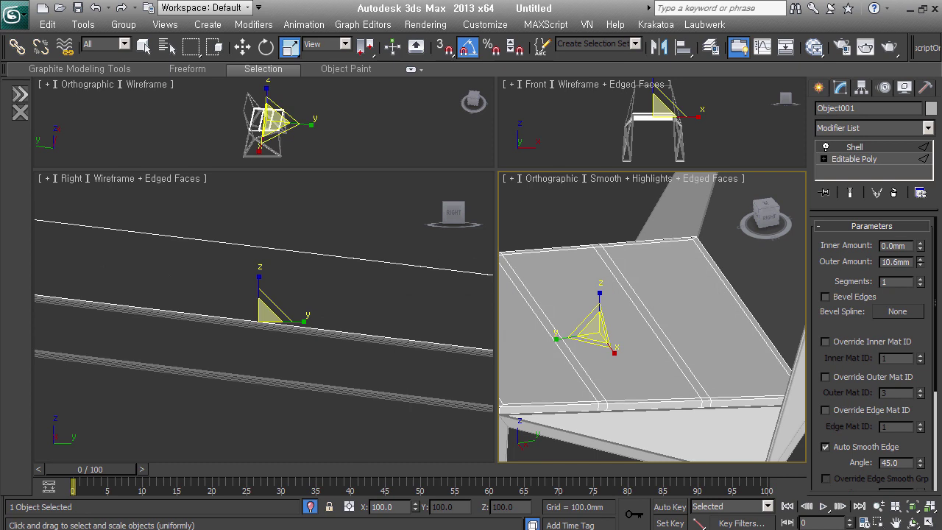
{"action": "middle_click_drag", "start_coordinate": [665, 408], "coordinate": [699, 400], "text": "alt"}
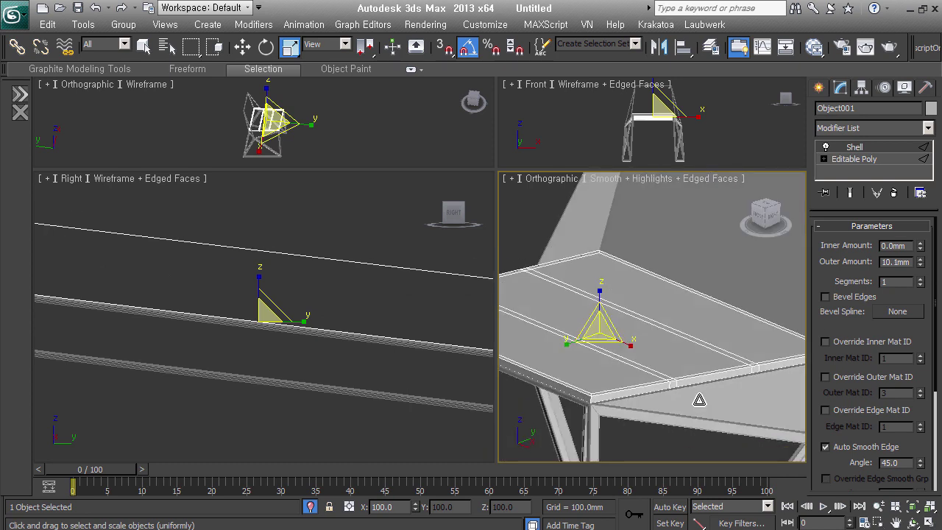
{"action": "left_click_drag", "start_coordinate": [936, 268], "coordinate": [931, 285]}
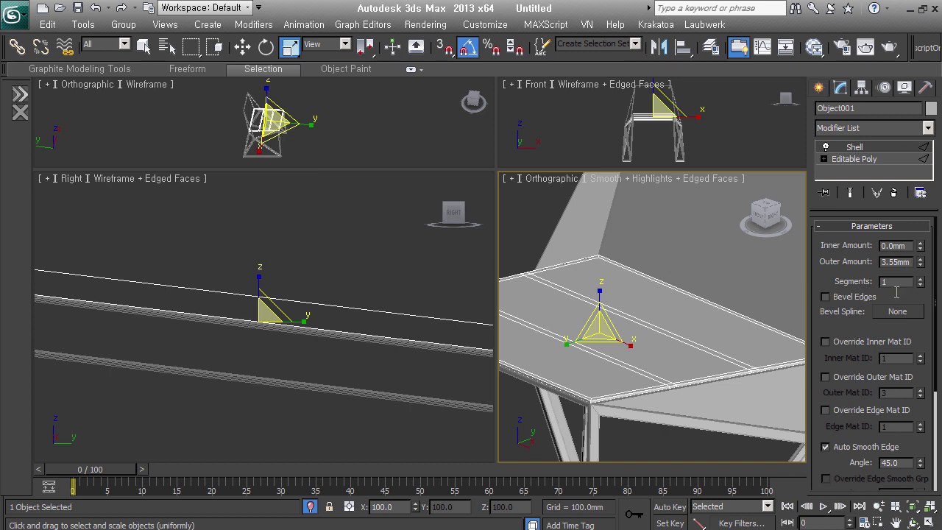
{"action": "left_click", "coordinate": [931, 291]}
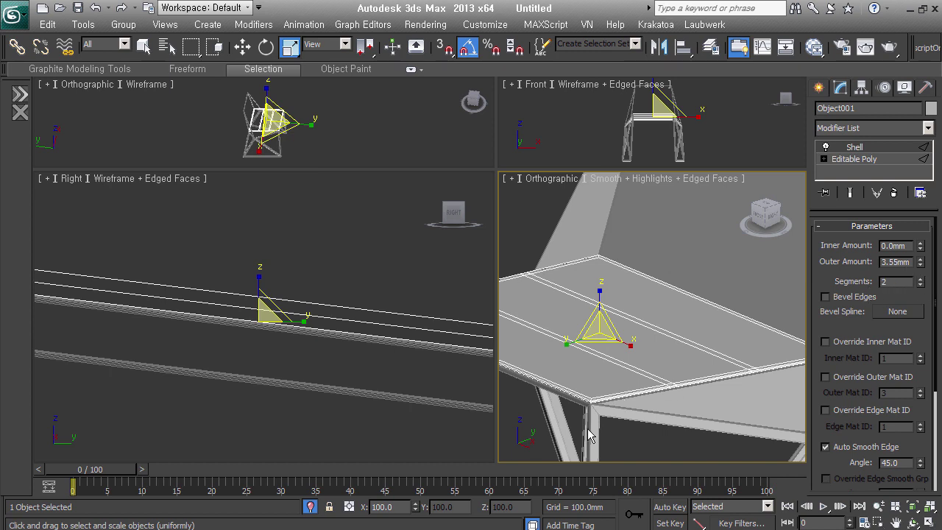
{"action": "scroll", "coordinate": [589, 435], "scroll_direction": "up", "scroll_amount": 4}
{"action": "scroll", "coordinate": [706, 379], "scroll_direction": "down", "scroll_amount": 3}
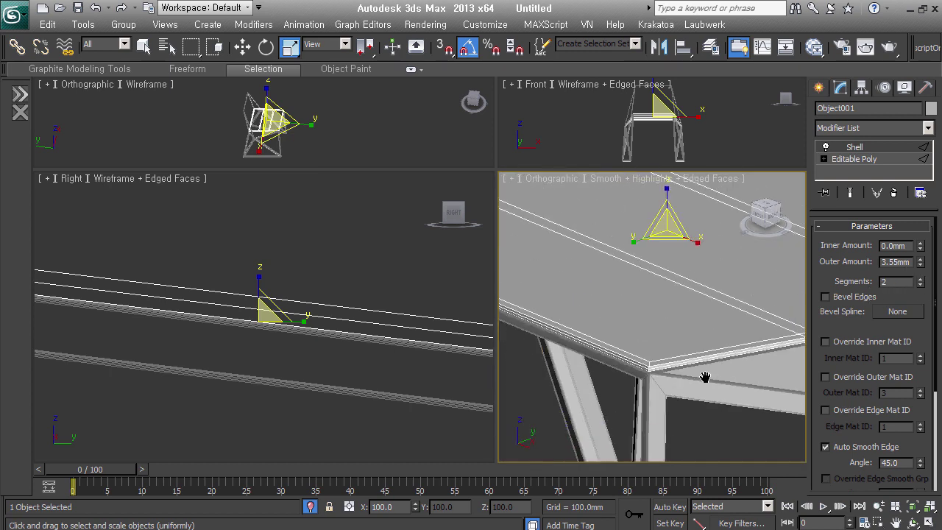
{"action": "scroll", "coordinate": [707, 381], "scroll_direction": "down", "scroll_amount": 2}
{"action": "middle_click_drag", "start_coordinate": [757, 359], "coordinate": [765, 374], "text": "alt"}
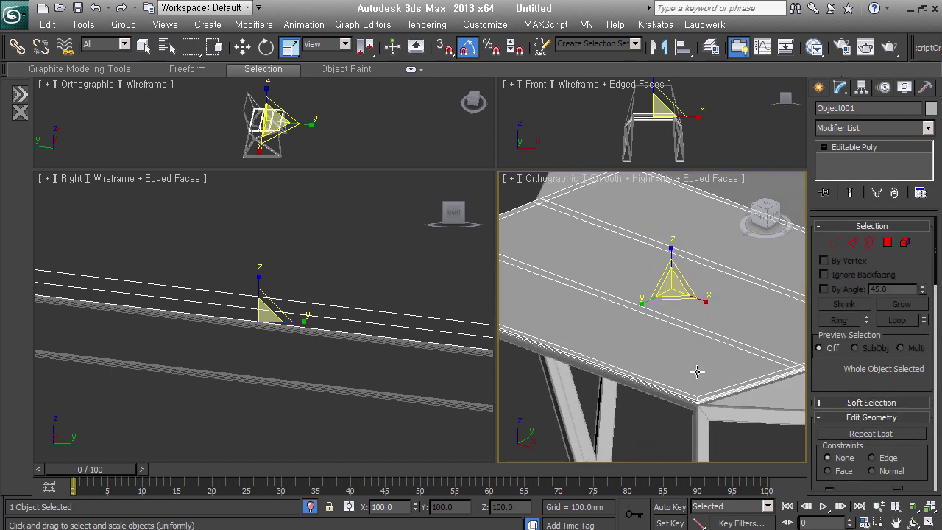
Extrude the three strip polygons slightly upward, then exit Polygon mode.
{"action": "key", "text": "4"}
{"action": "left_click", "coordinate": [703, 342]}
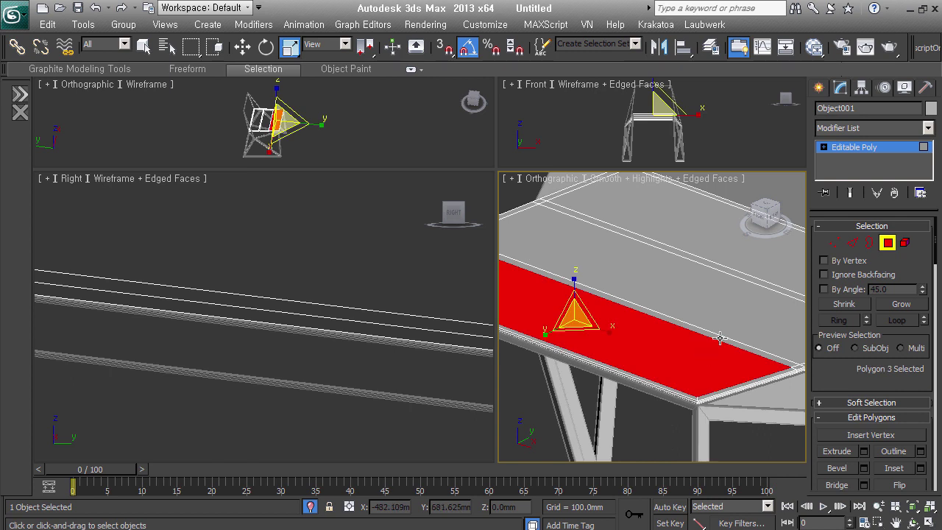
{"action": "left_click", "coordinate": [733, 319], "text": "ctrl"}
{"action": "scroll", "coordinate": [754, 257], "scroll_direction": "down", "scroll_amount": 2}
{"action": "scroll", "coordinate": [706, 294], "scroll_direction": "down", "scroll_amount": 2}
{"action": "right_click", "coordinate": [683, 207]}
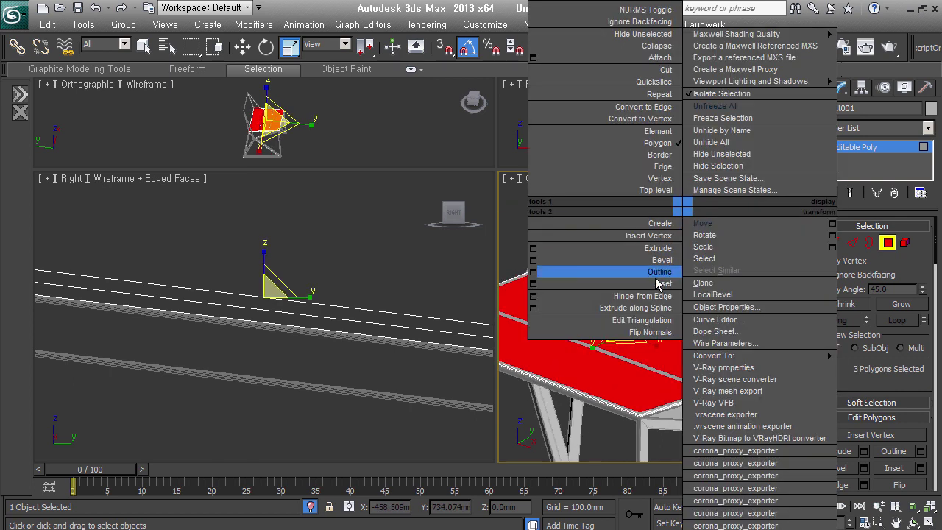
{"action": "left_click", "coordinate": [661, 249]}
{"action": "left_click_drag", "start_coordinate": [724, 389], "coordinate": [725, 368]}
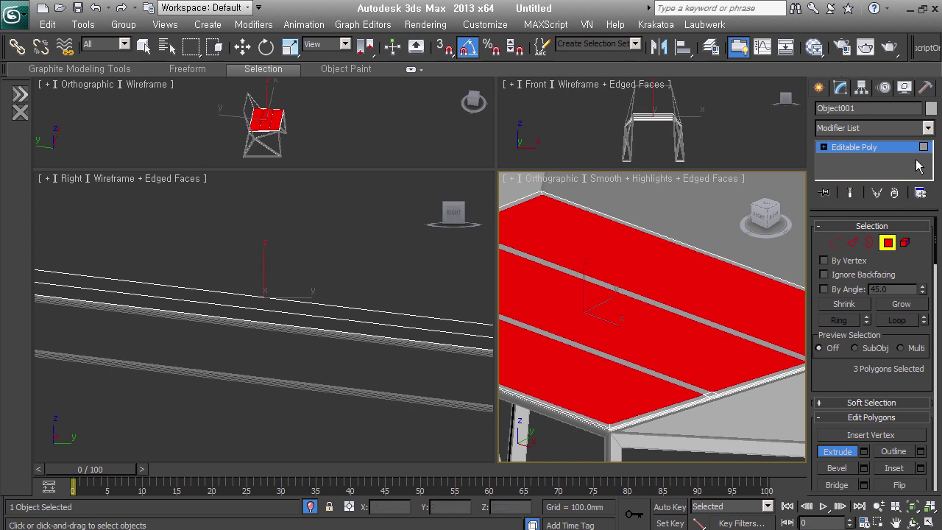
{"action": "left_click", "coordinate": [916, 156]}
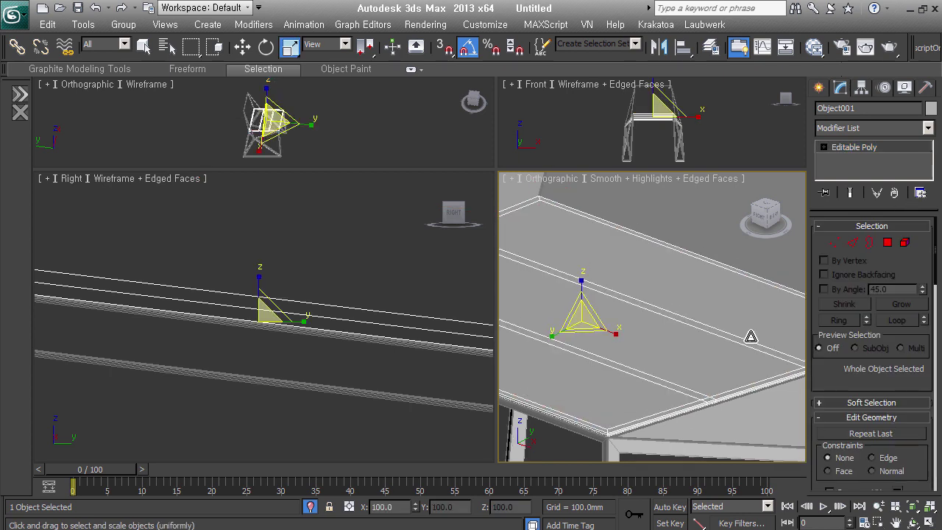
{"action": "scroll", "coordinate": [751, 336], "scroll_direction": "up", "scroll_amount": 3}
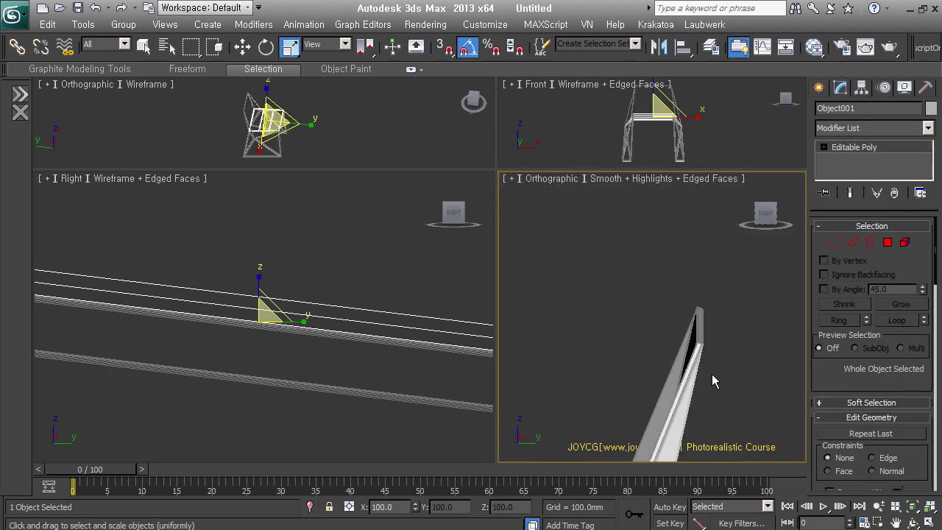
Isolate the seat with Alt+Q and enlarge the perspective viewport.
{"action": "key", "text": "alt+q"}
{"action": "mouse_move", "coordinate": [712, 374]}
{"action": "middle_mouse_down", "text": "alt"}
{"action": "mouse_move", "coordinate": [614, 361]}
{"action": "mouse_move", "coordinate": [706, 414]}
{"action": "mouse_move", "coordinate": [723, 394]}
{"action": "mouse_move", "coordinate": [681, 409]}
{"action": "middle_mouse_up", "text": "alt"}
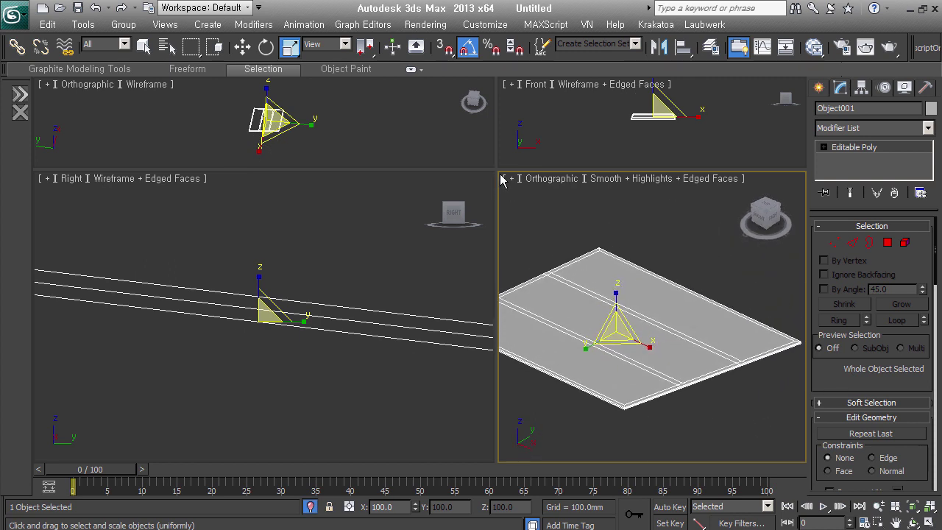
{"action": "left_click_drag", "start_coordinate": [503, 177], "coordinate": [344, 181]}
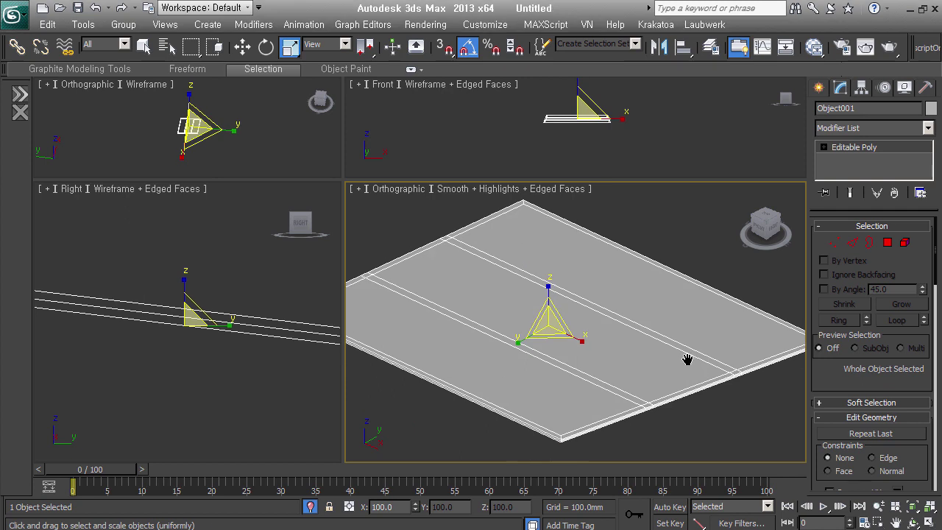
{"action": "scroll", "coordinate": [688, 360], "scroll_direction": "down", "scroll_amount": 2}
Add TurboSmooth at 1 iteration, then select the three strip polygons in the base Editable Poly.
{"action": "key", "text": "ctrl+t"}
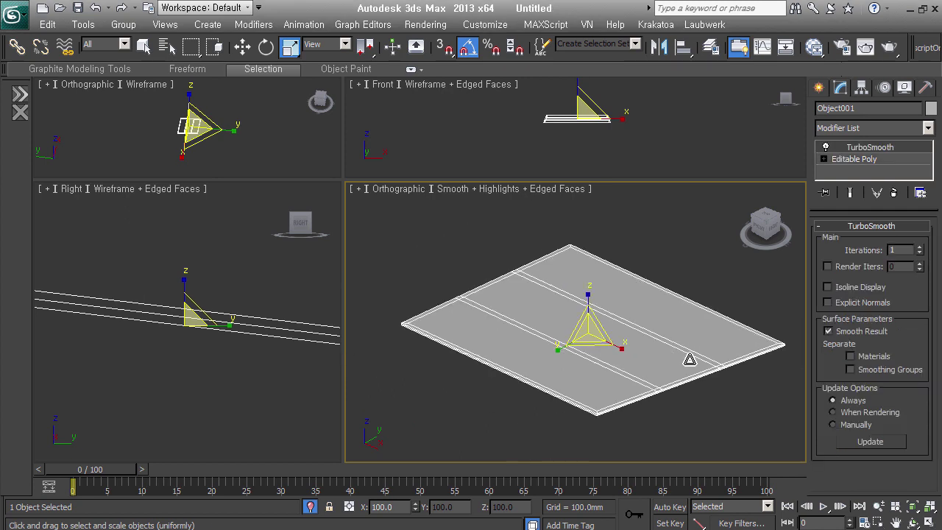
{"action": "middle_click_drag", "start_coordinate": [681, 385], "coordinate": [677, 377]}
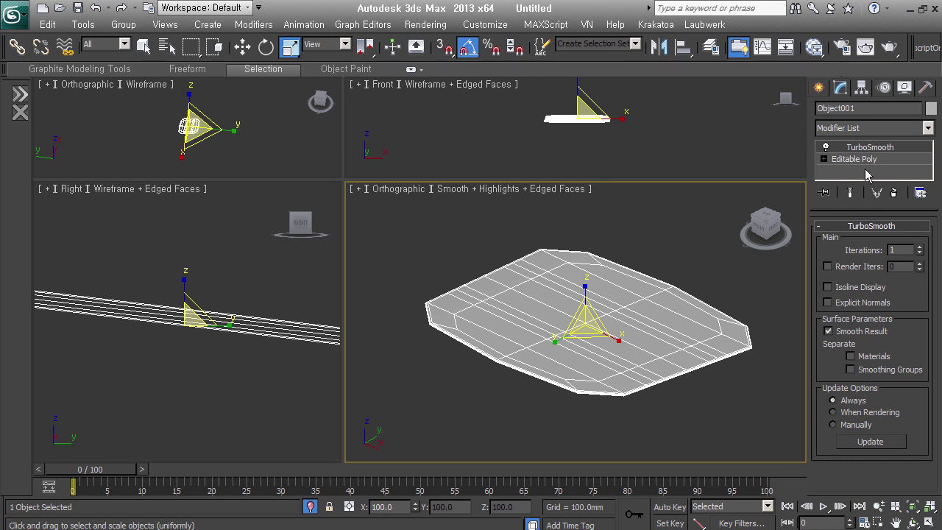
{"action": "middle_click_drag", "start_coordinate": [658, 389], "coordinate": [662, 395], "text": "alt"}
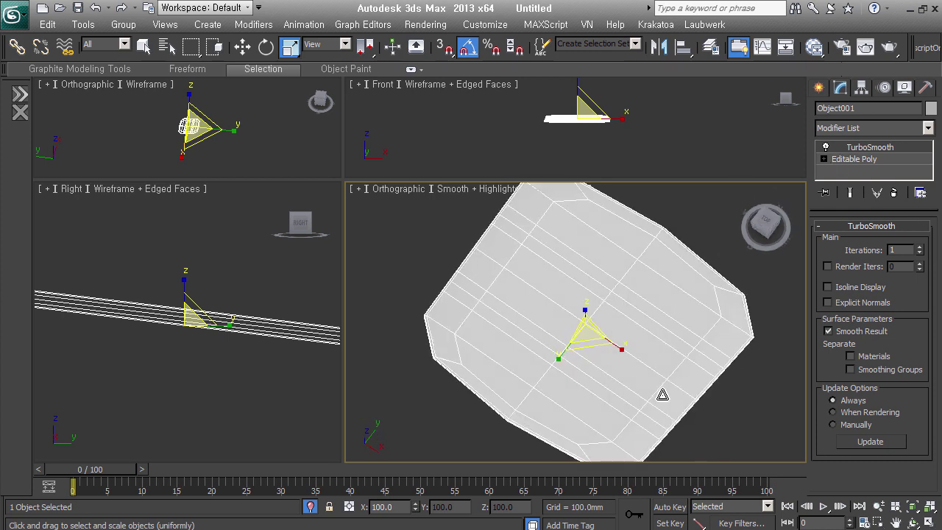
{"action": "key", "text": "shift+z"}
{"action": "left_click", "coordinate": [853, 159]}
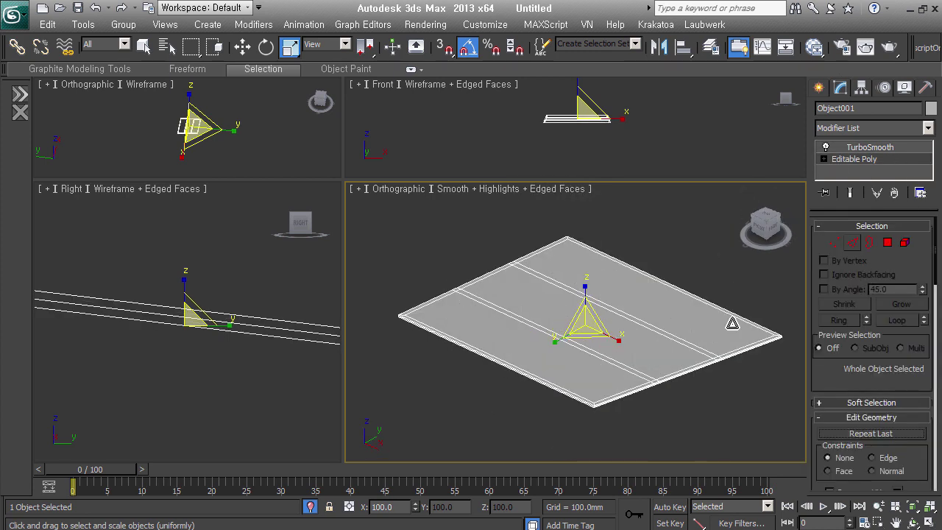
{"action": "left_click", "coordinate": [887, 242]}
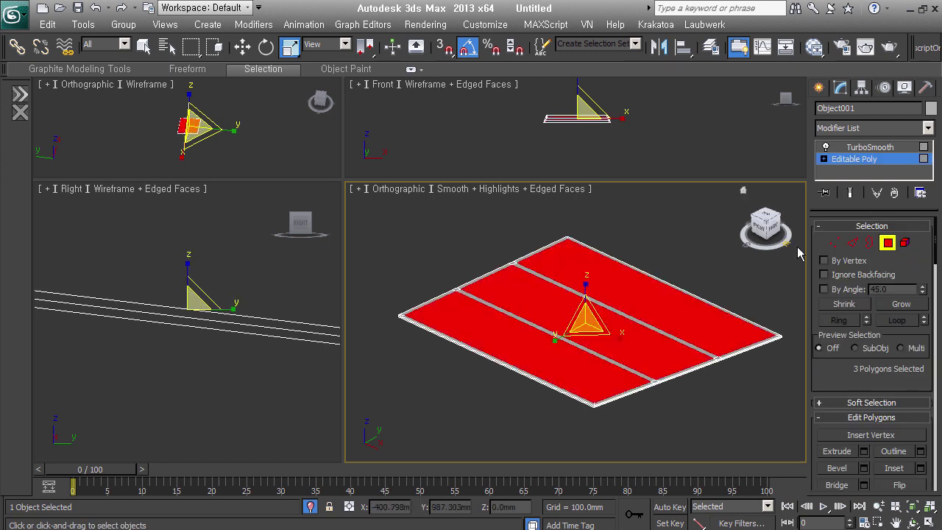
With Show End Result on, extrude the three seat strips upward.
{"action": "left_click", "coordinate": [851, 194]}
{"action": "right_click", "coordinate": [637, 225]}
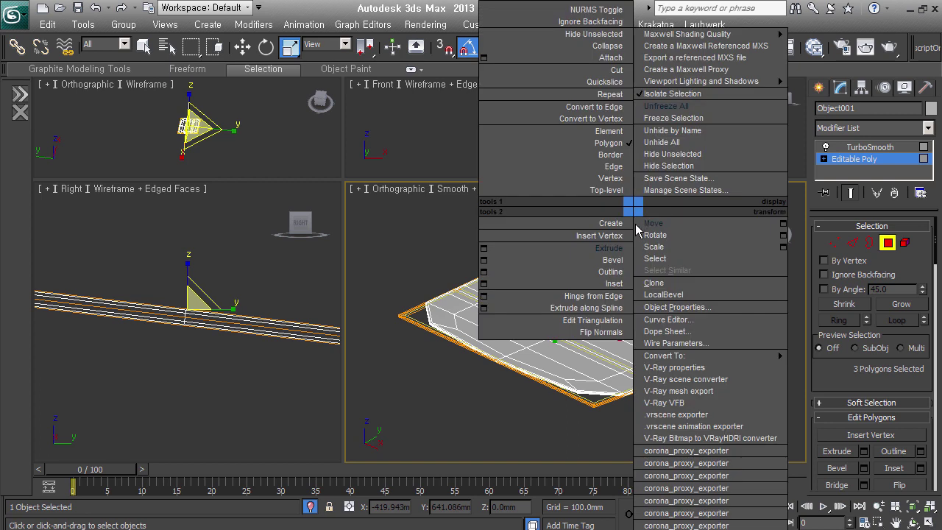
{"action": "left_click", "coordinate": [560, 258]}
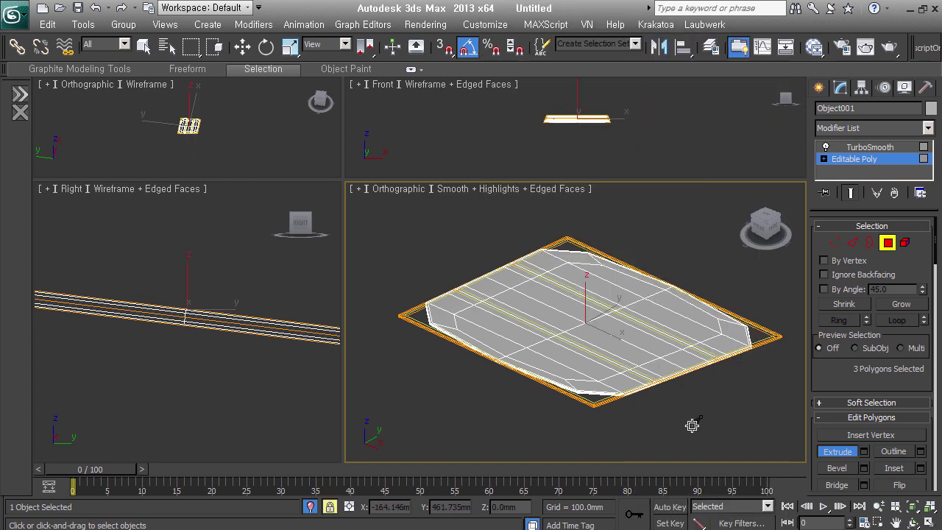
{"action": "left_click_drag", "start_coordinate": [696, 418], "coordinate": [701, 412]}
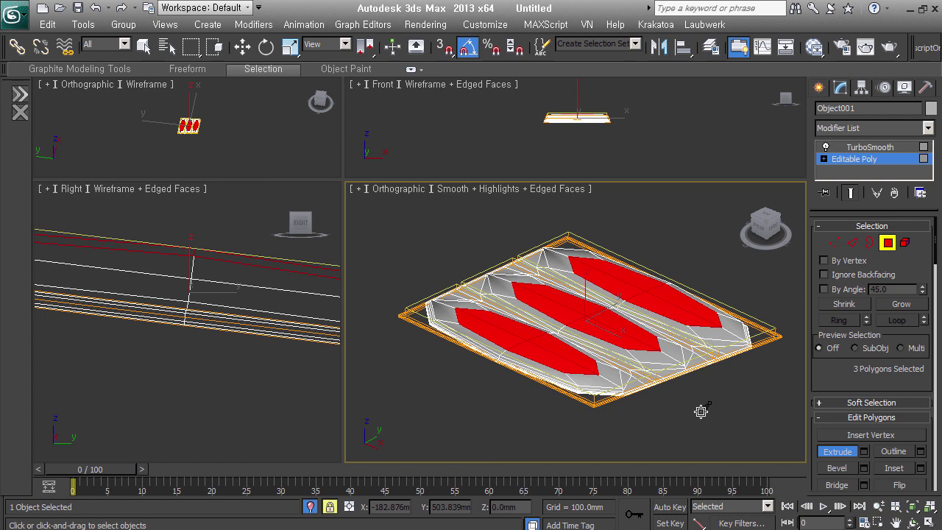
{"action": "left_click_drag", "start_coordinate": [701, 412], "coordinate": [710, 390]}
{"action": "scroll", "coordinate": [715, 385], "scroll_direction": "up", "scroll_amount": 5}
{"action": "scroll", "coordinate": [775, 326], "scroll_direction": "up", "scroll_amount": 3}
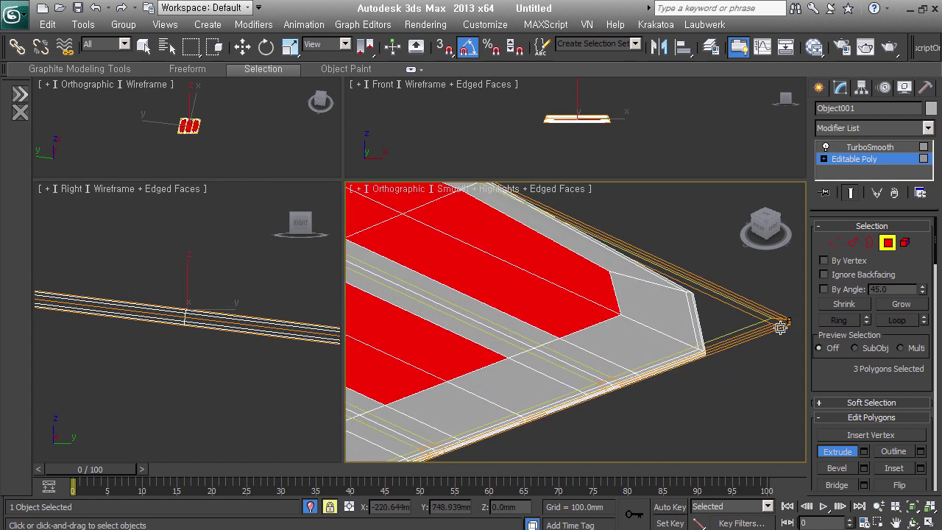
{"action": "scroll", "coordinate": [779, 326], "scroll_direction": "down", "scroll_amount": 2}
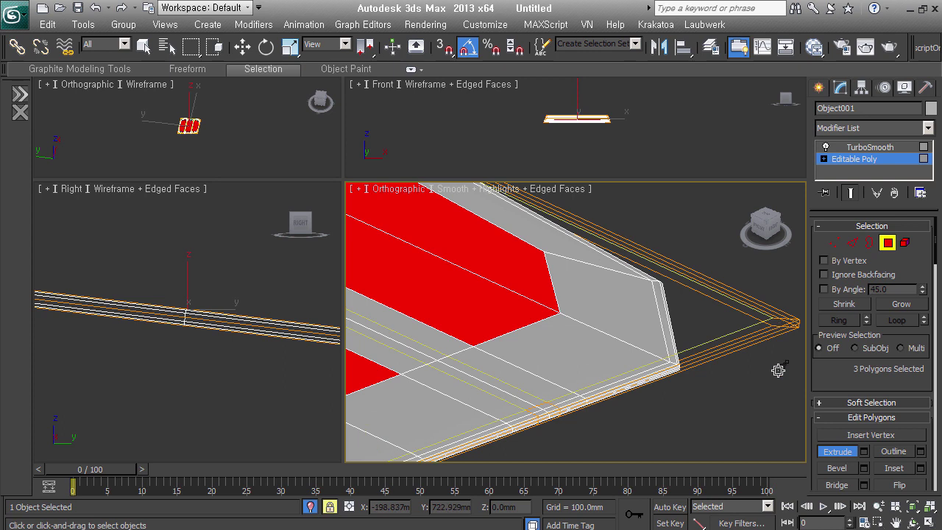
{"action": "left_click_drag", "start_coordinate": [781, 381], "coordinate": [788, 378]}
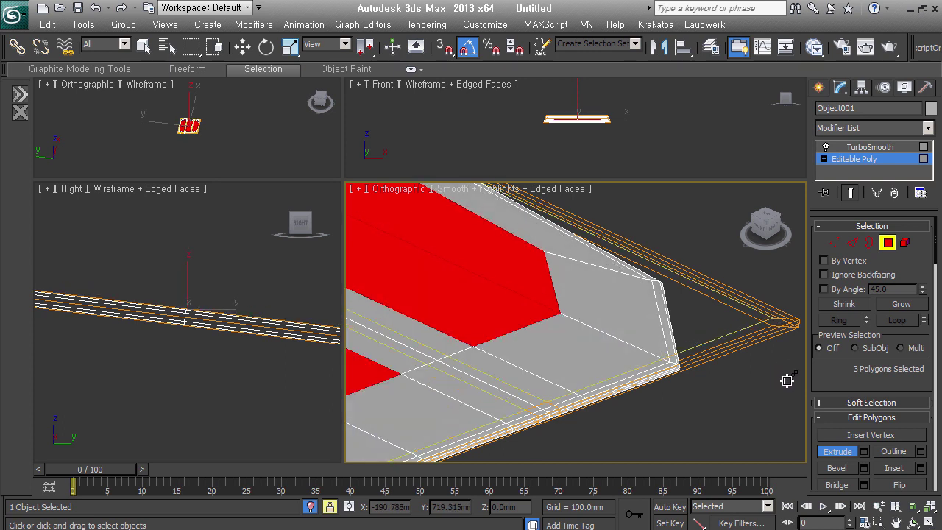
Re-extrude the three strips up to cushion height, undoing a trial extrusion.
{"action": "right_click", "coordinate": [758, 350]}
{"action": "right_click", "coordinate": [687, 301]}
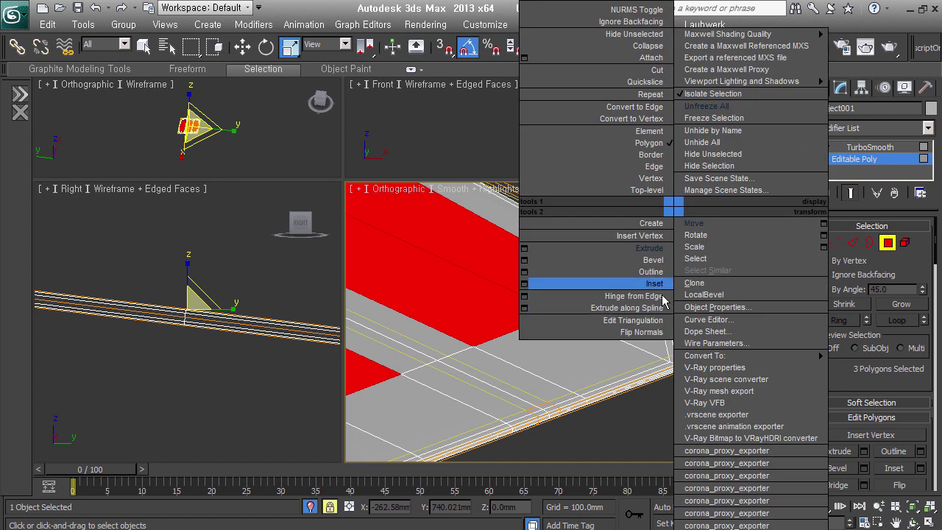
{"action": "left_click", "coordinate": [652, 283]}
{"action": "right_click", "coordinate": [687, 341]}
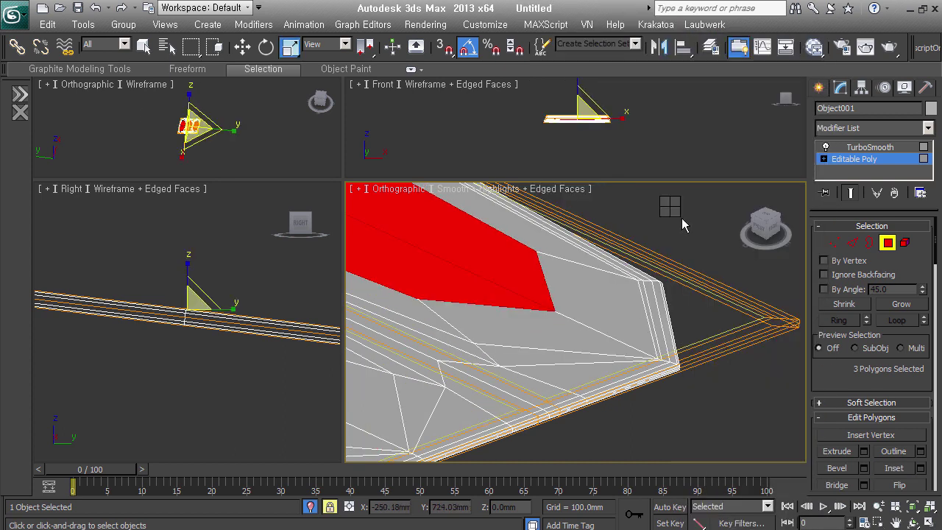
{"action": "right_click", "coordinate": [670, 206]}
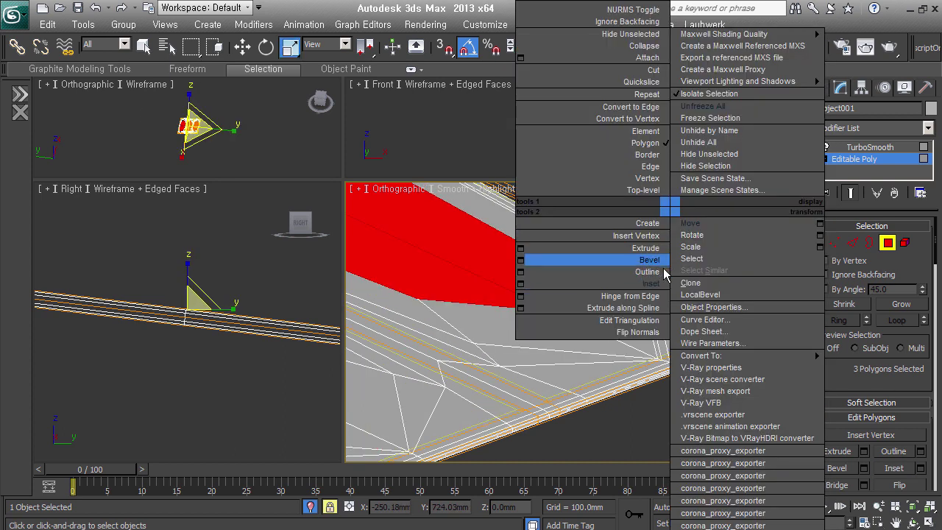
{"action": "left_click", "coordinate": [664, 249]}
{"action": "left_click_drag", "start_coordinate": [676, 343], "coordinate": [677, 321]}
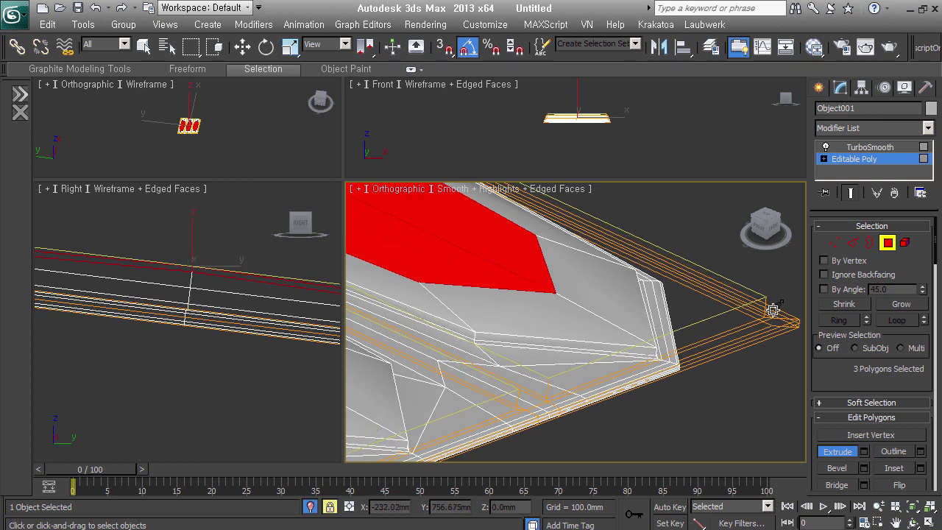
{"action": "key", "text": "ctrl+z"}
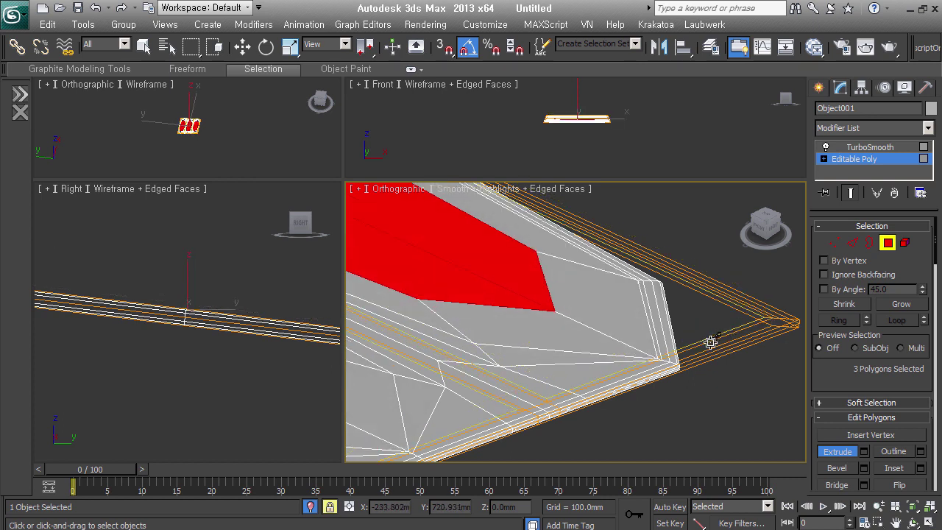
{"action": "left_click_drag", "start_coordinate": [728, 336], "coordinate": [696, 301]}
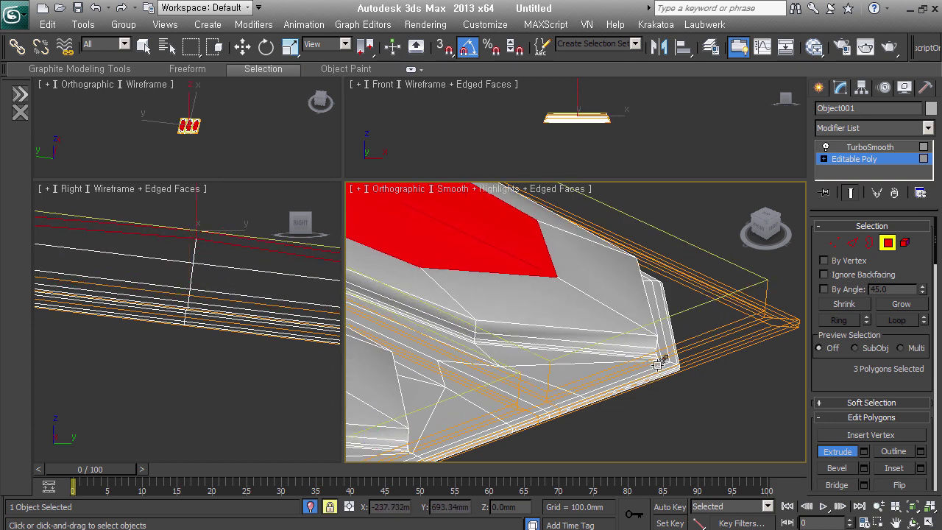
Clear the selection and orbit to a near-top view of the cushioned seat.
{"action": "key", "text": "r"}
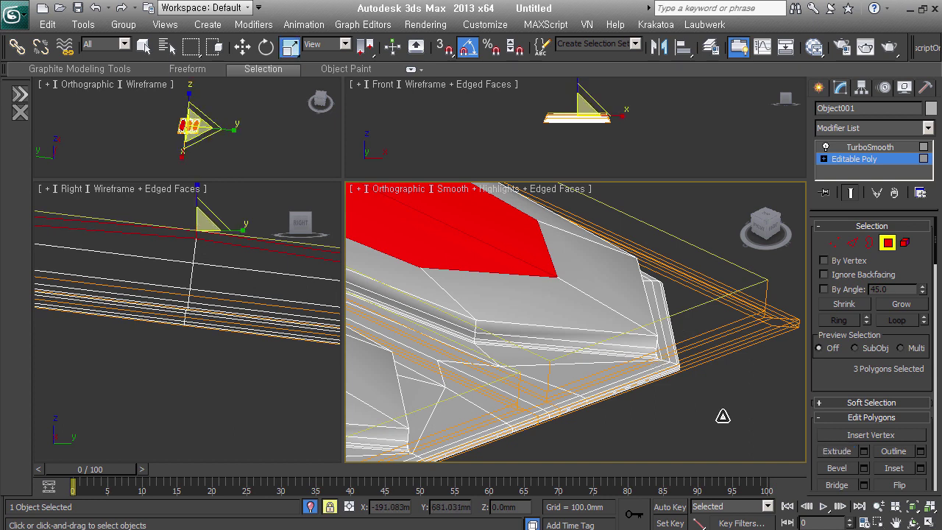
{"action": "left_click", "coordinate": [704, 419]}
{"action": "key", "text": "z"}
{"action": "middle_click_drag", "start_coordinate": [704, 397], "coordinate": [699, 320], "text": "alt"}
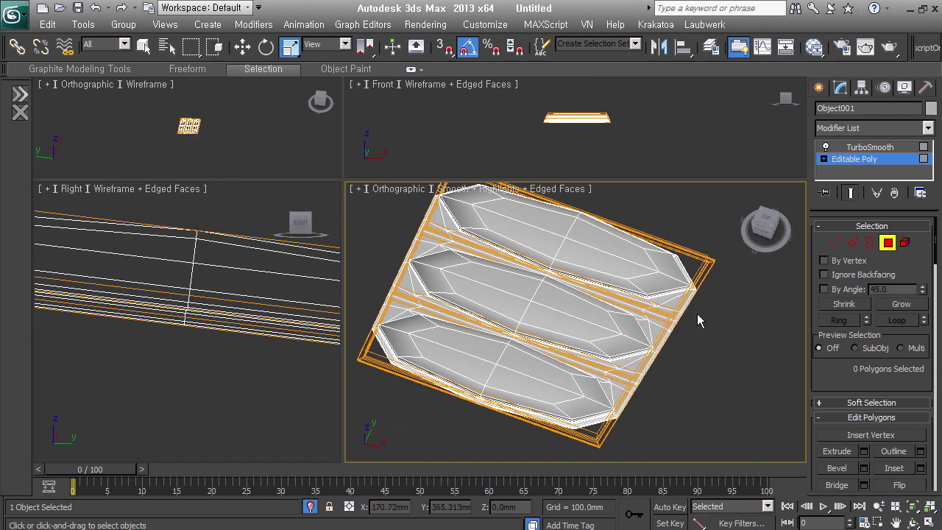
{"action": "mouse_move", "coordinate": [699, 280]}
{"action": "middle_mouse_down", "text": "alt"}
{"action": "mouse_move", "coordinate": [662, 346]}
{"action": "mouse_move", "coordinate": [672, 341]}
{"action": "middle_mouse_up", "text": "alt"}
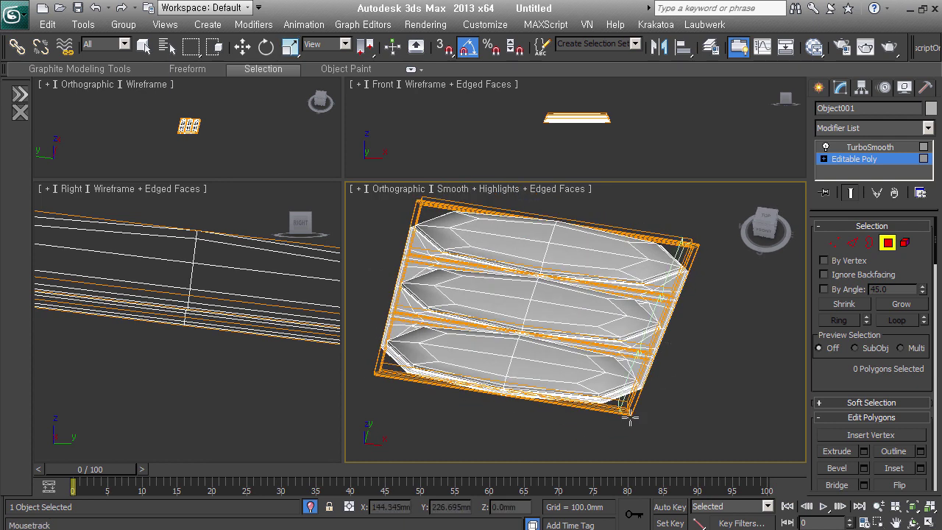
{"action": "scroll", "coordinate": [632, 418], "scroll_direction": "up", "scroll_amount": 5}
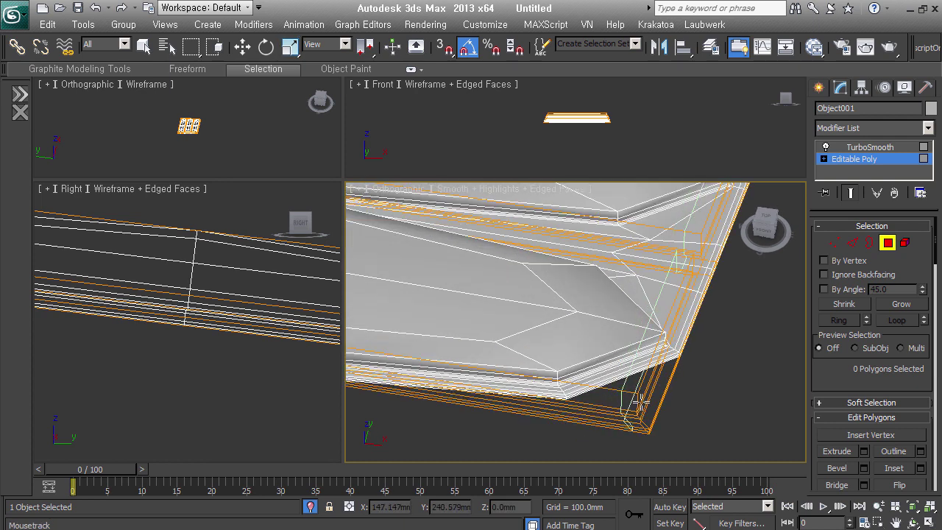
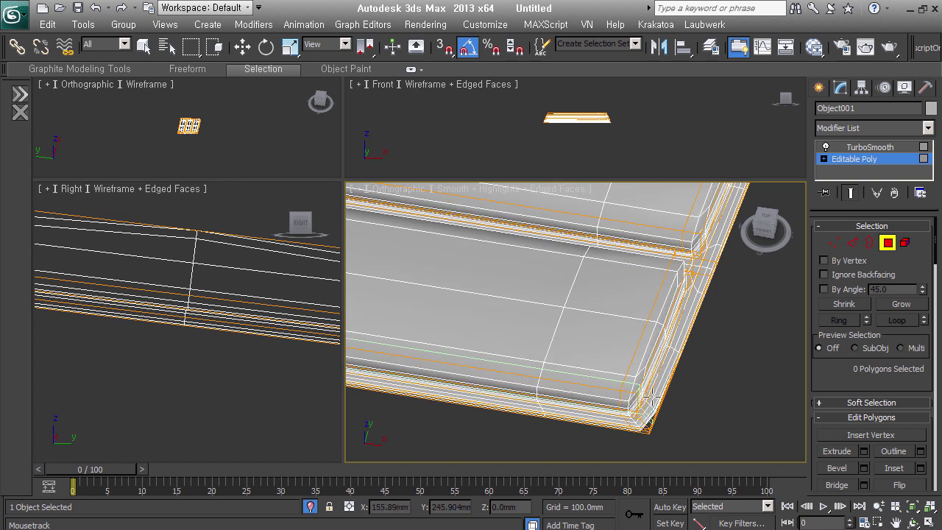
Insert a Swift Loop edge loop near the plank panel's corner.
{"action": "middle_click_drag", "start_coordinate": [648, 397], "coordinate": [668, 401]}
{"action": "key", "text": "F4"}
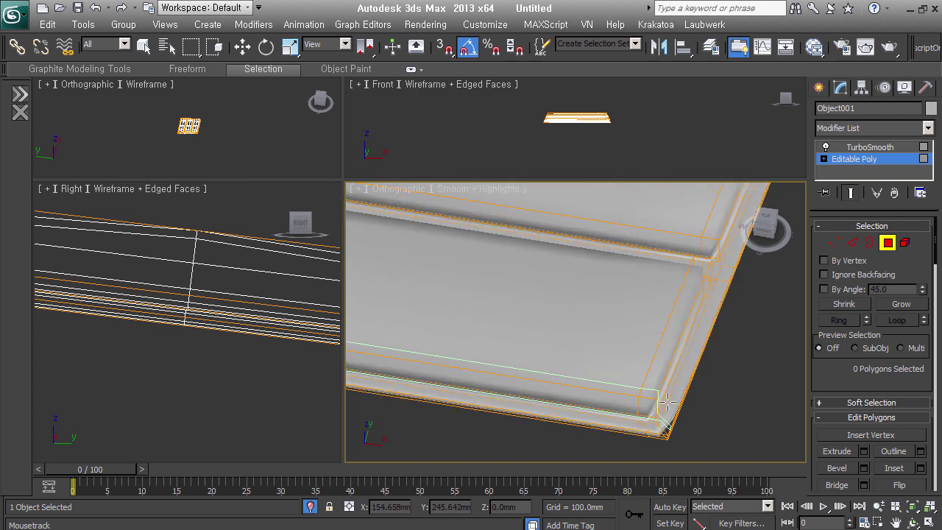
{"action": "scroll", "coordinate": [630, 383], "scroll_direction": "down", "scroll_amount": 5}
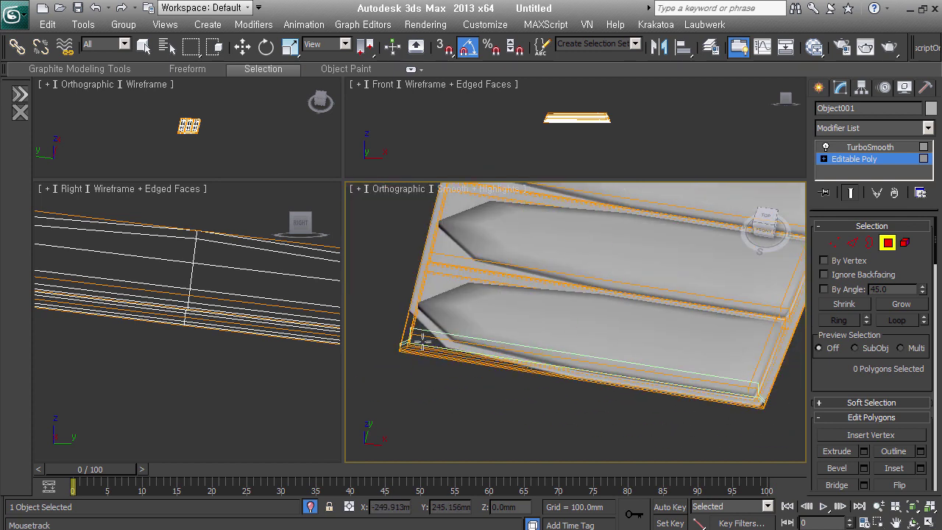
{"action": "scroll", "coordinate": [430, 353], "scroll_direction": "up", "scroll_amount": 4}
{"action": "left_click", "coordinate": [429, 352]}
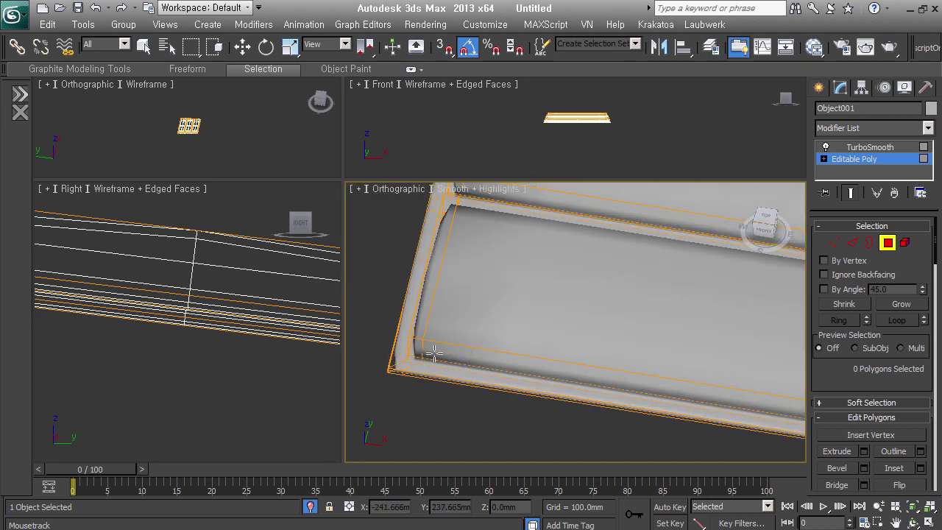
Add a supporting edge loop beside the groove between planks.
{"action": "middle_click_drag", "start_coordinate": [520, 352], "coordinate": [493, 331], "text": "alt"}
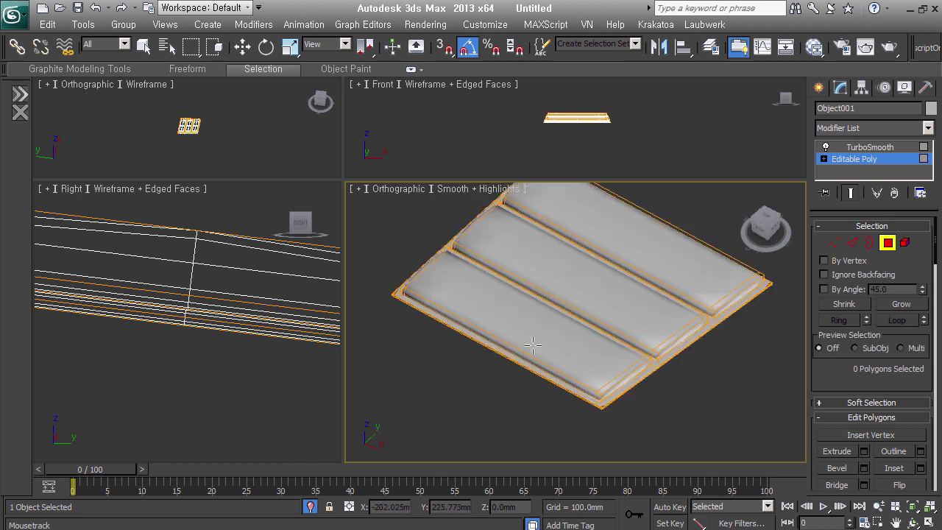
{"action": "scroll", "coordinate": [493, 331], "scroll_direction": "up", "scroll_amount": 3}
{"action": "scroll", "coordinate": [493, 331], "scroll_direction": "up", "scroll_amount": 2}
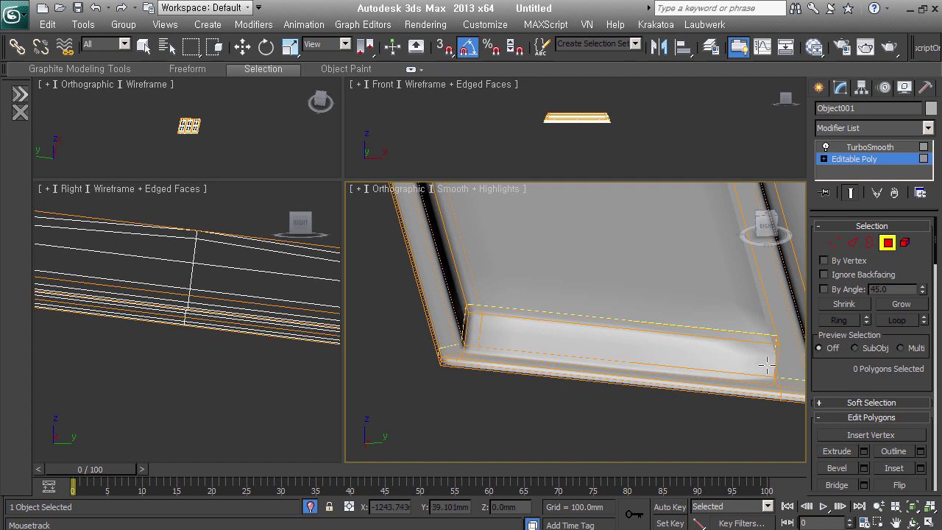
{"action": "mouse_move", "coordinate": [771, 385]}
{"action": "middle_mouse_down"}
{"action": "mouse_move", "coordinate": [559, 390]}
{"action": "mouse_move", "coordinate": [408, 377]}
{"action": "middle_mouse_up"}
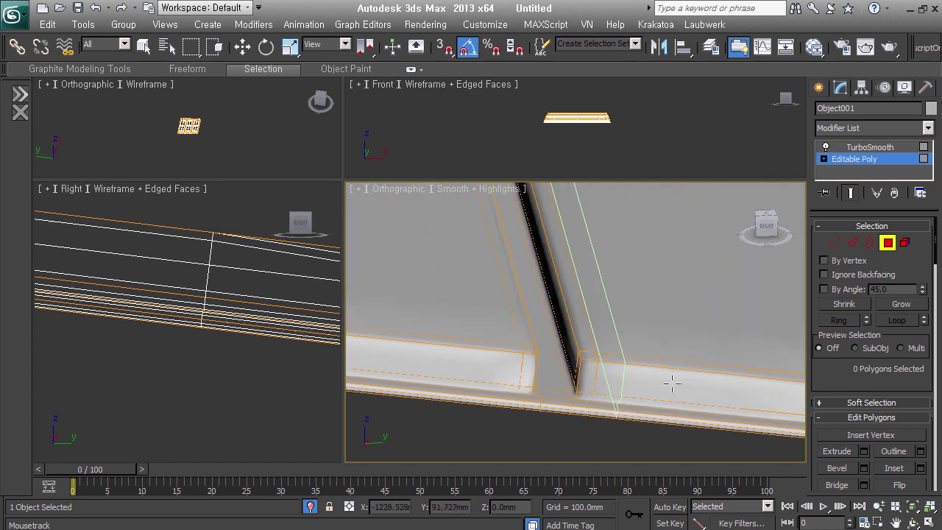
{"action": "left_click_drag", "start_coordinate": [576, 403], "coordinate": [644, 423]}
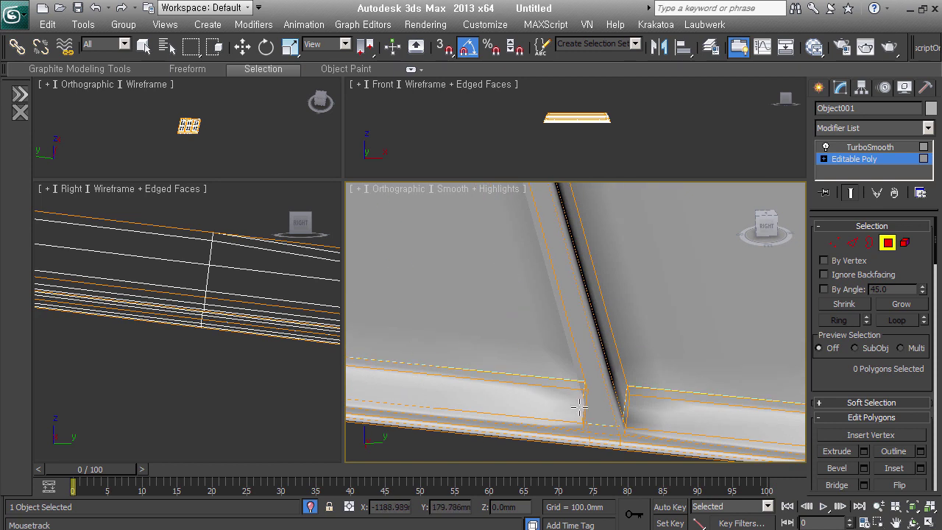
Exit polygon sub-object mode to check the TurboSmooth-rounded planks.
{"action": "mouse_move", "coordinate": [645, 423]}
{"action": "middle_mouse_down"}
{"action": "mouse_move", "coordinate": [595, 400]}
{"action": "mouse_move", "coordinate": [428, 403]}
{"action": "middle_mouse_up"}
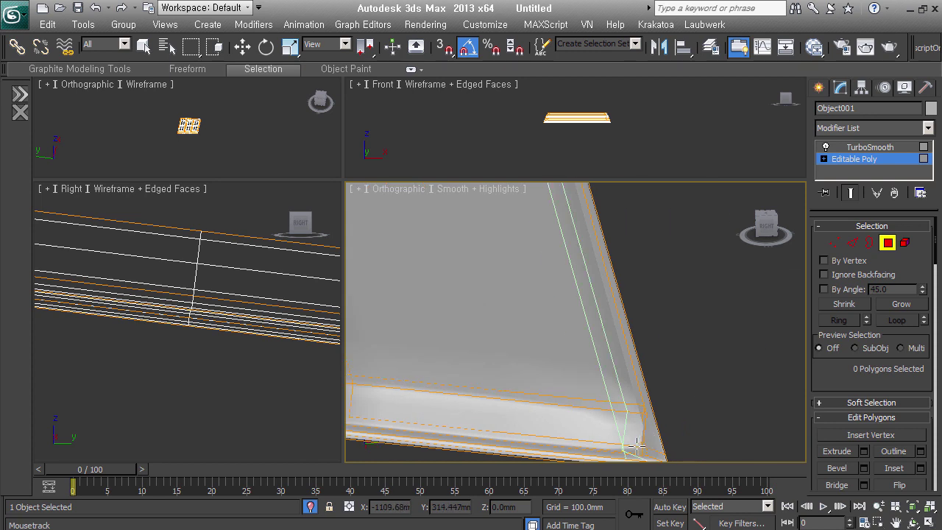
{"action": "scroll", "coordinate": [636, 393], "scroll_direction": "down", "scroll_amount": 5}
{"action": "scroll", "coordinate": [611, 398], "scroll_direction": "down", "scroll_amount": 1}
{"action": "middle_click_drag", "start_coordinate": [596, 398], "coordinate": [635, 400], "text": "alt"}
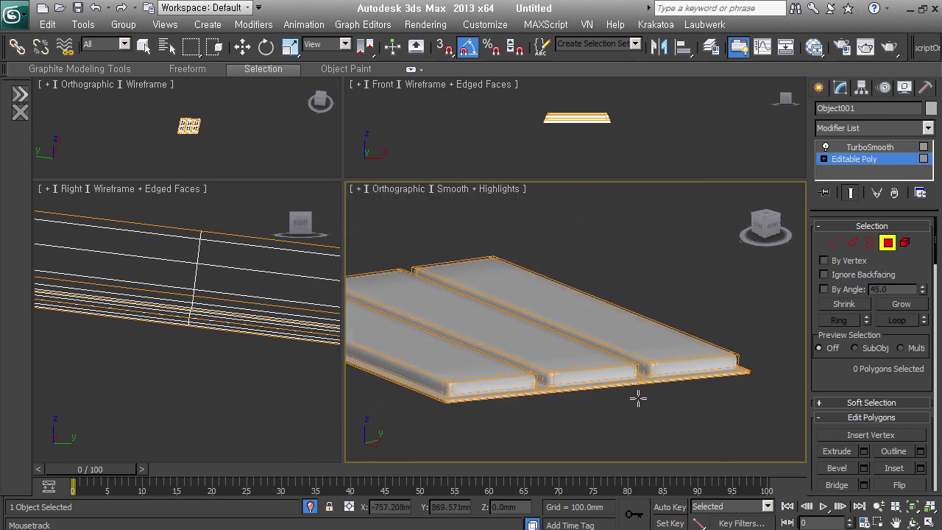
{"action": "left_click", "coordinate": [888, 243]}
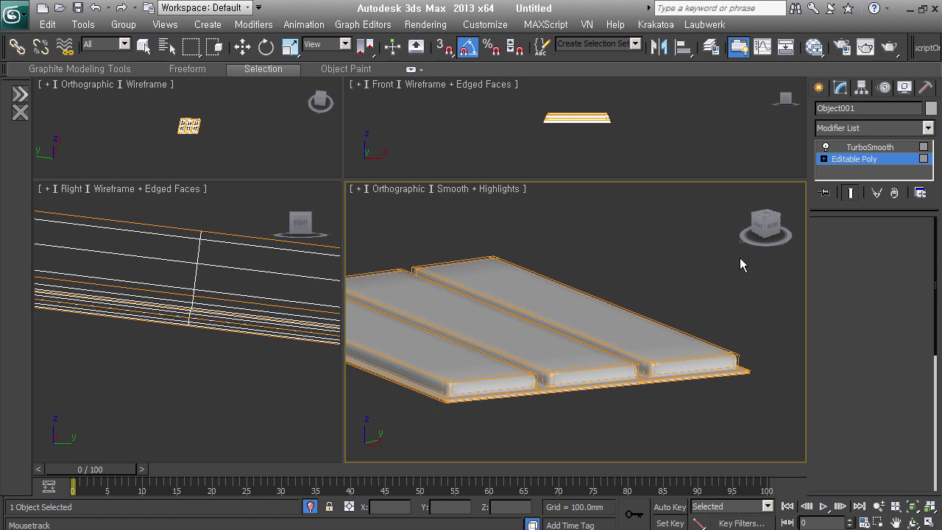
Turn off TurboSmooth and enter Polygon mode with Ignore Backfacing on Editable Poly.
{"action": "left_click", "coordinate": [870, 147]}
{"action": "key", "text": "w"}
{"action": "mouse_move", "coordinate": [683, 325]}
{"action": "middle_mouse_down", "text": "alt"}
{"action": "mouse_move", "coordinate": [727, 343]}
{"action": "mouse_move", "coordinate": [690, 406]}
{"action": "mouse_move", "coordinate": [686, 376]}
{"action": "middle_mouse_up", "text": "alt"}
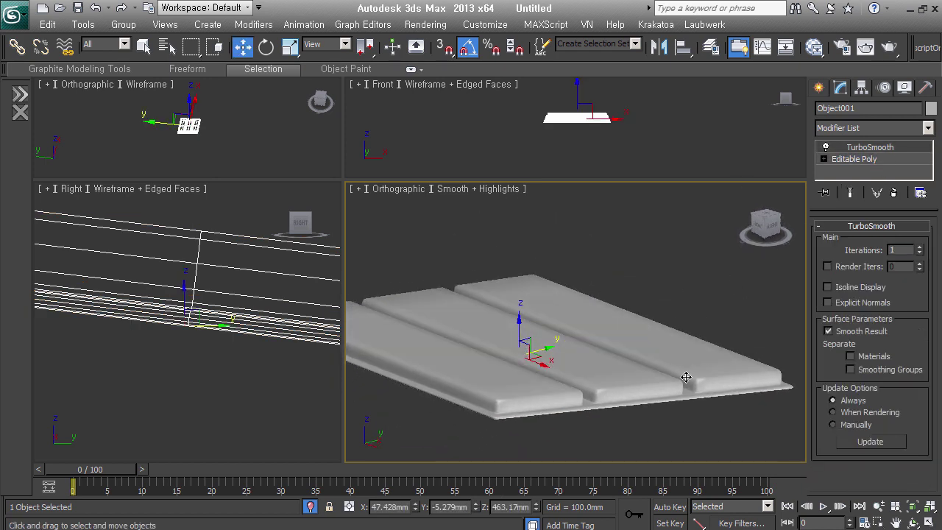
{"action": "left_click", "coordinate": [853, 159]}
{"action": "left_click", "coordinate": [849, 192]}
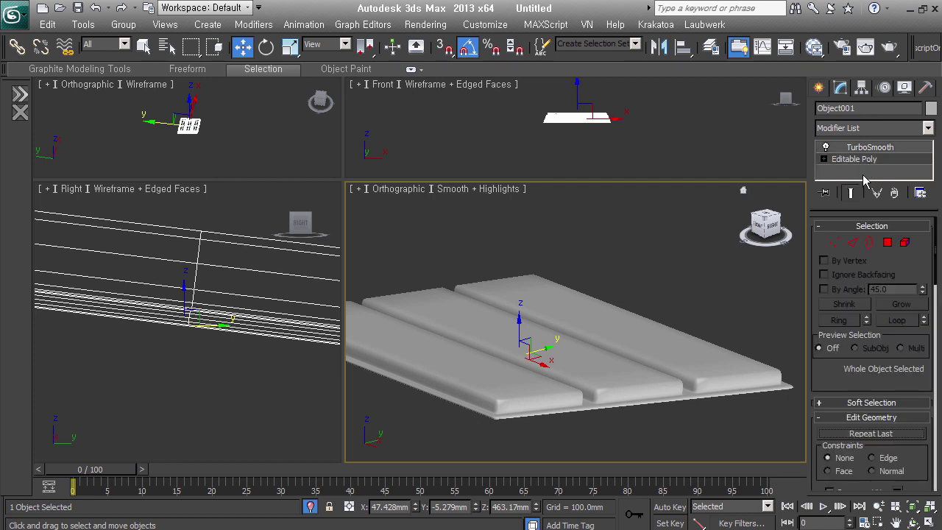
{"action": "key", "text": "F4"}
{"action": "middle_click_drag", "start_coordinate": [594, 398], "coordinate": [578, 377], "text": "alt"}
{"action": "left_click", "coordinate": [825, 147]}
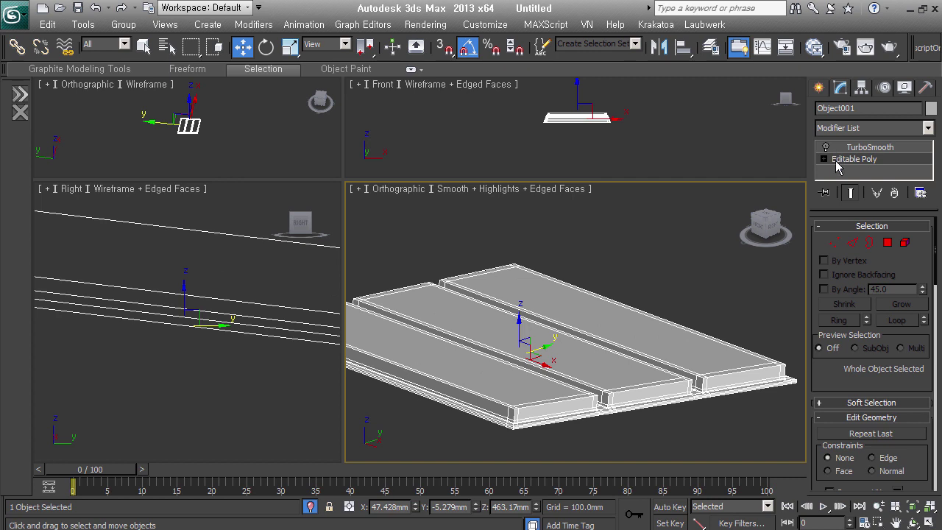
{"action": "left_click", "coordinate": [887, 242]}
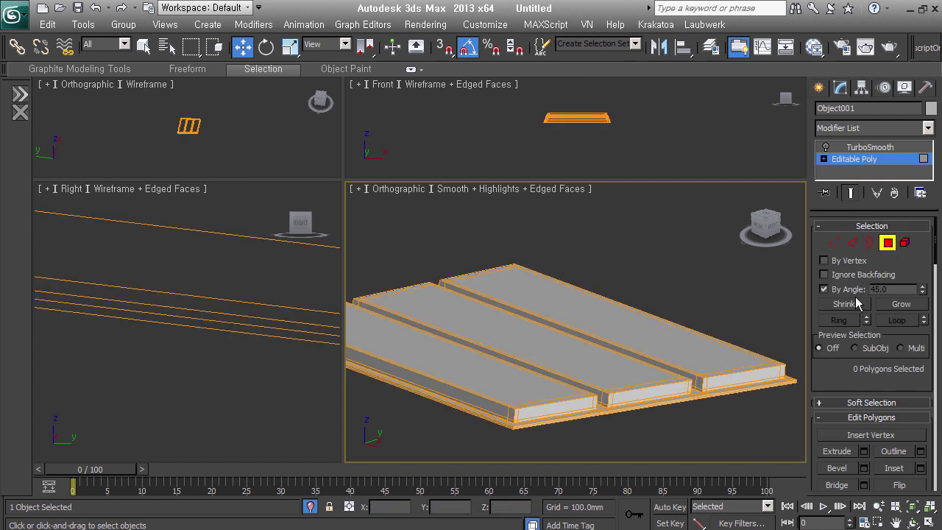
{"action": "left_click", "coordinate": [619, 364]}
Select the three plank tops, lower them about 9.4 mm in Z, and return to TurboSmooth.
{"action": "left_click", "coordinate": [518, 346], "text": "ctrl"}
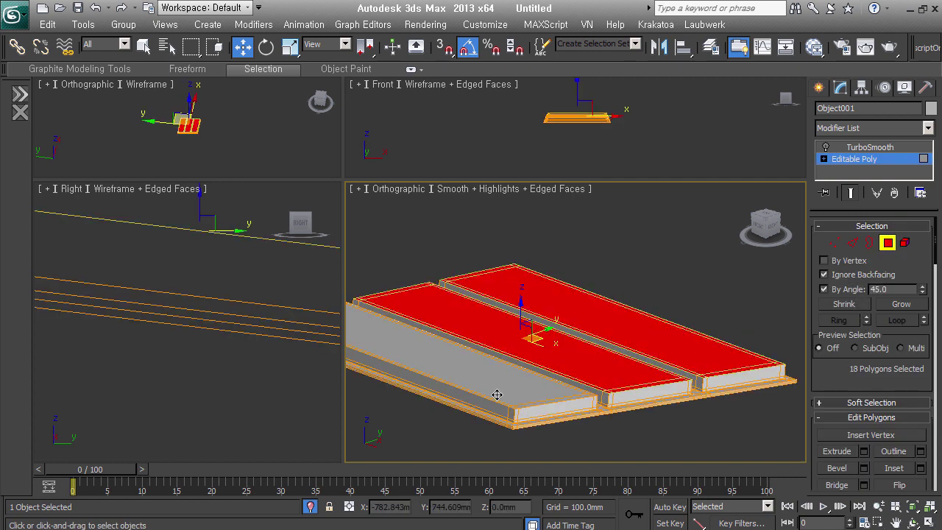
{"action": "left_click", "coordinate": [496, 395], "text": "ctrl"}
{"action": "middle_click_drag", "start_coordinate": [496, 395], "coordinate": [604, 335], "text": "alt"}
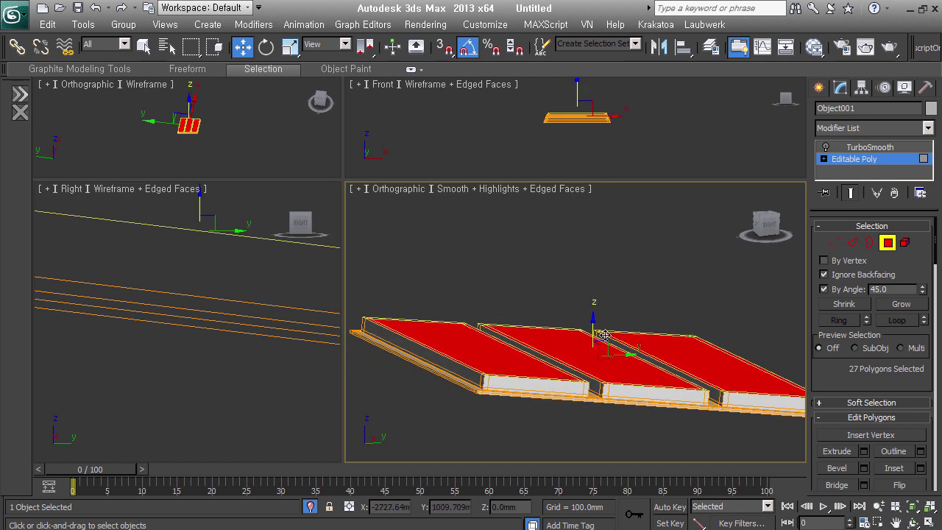
{"action": "left_click_drag", "start_coordinate": [604, 334], "coordinate": [606, 343]}
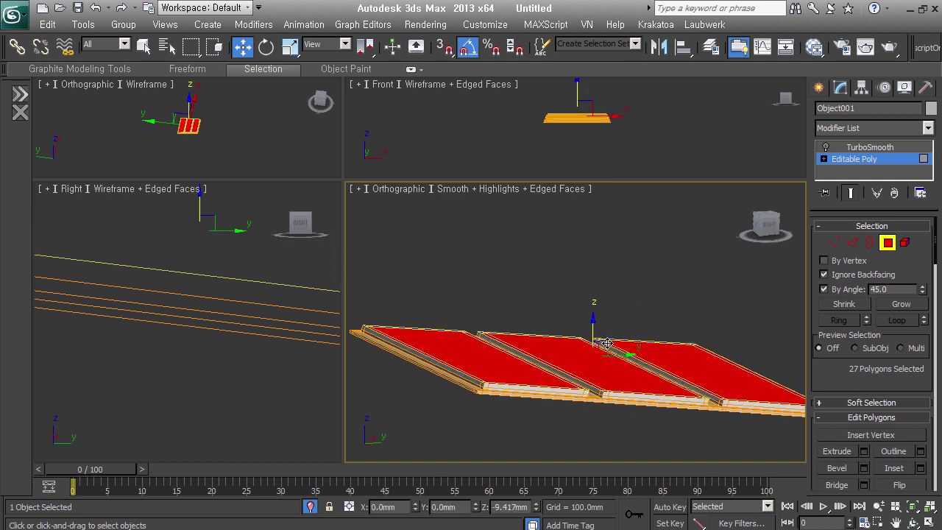
{"action": "left_click_drag", "start_coordinate": [607, 342], "coordinate": [607, 355]}
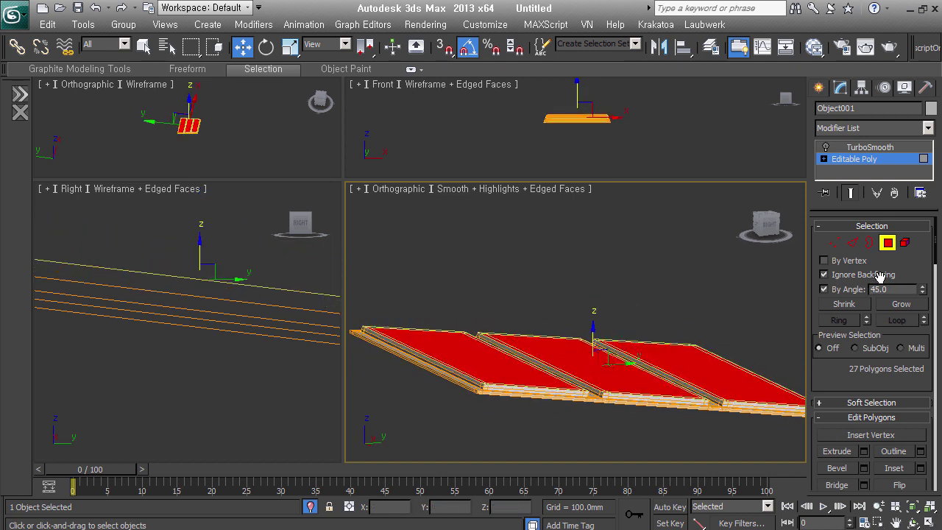
{"action": "left_click", "coordinate": [854, 159]}
{"action": "left_click", "coordinate": [869, 147]}
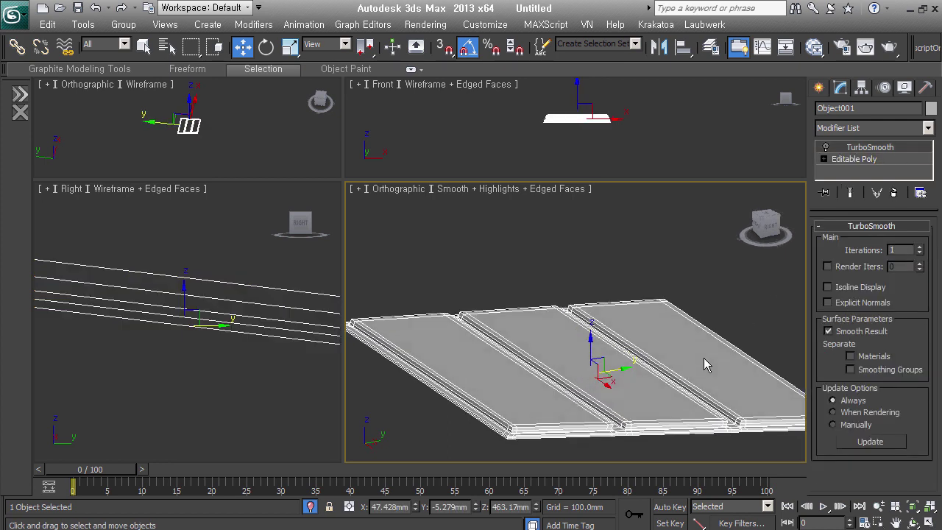
Re-enable TurboSmooth, raise Iterations from 1 to 2, and return to Editable Poly.
{"action": "left_click", "coordinate": [827, 147]}
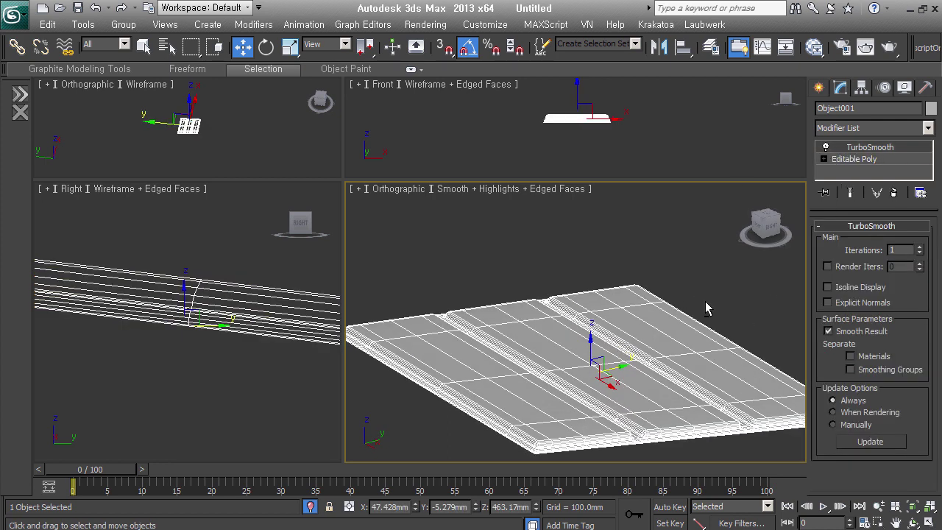
{"action": "key", "text": "F4"}
{"action": "middle_click_drag", "start_coordinate": [705, 309], "coordinate": [613, 376], "text": "alt"}
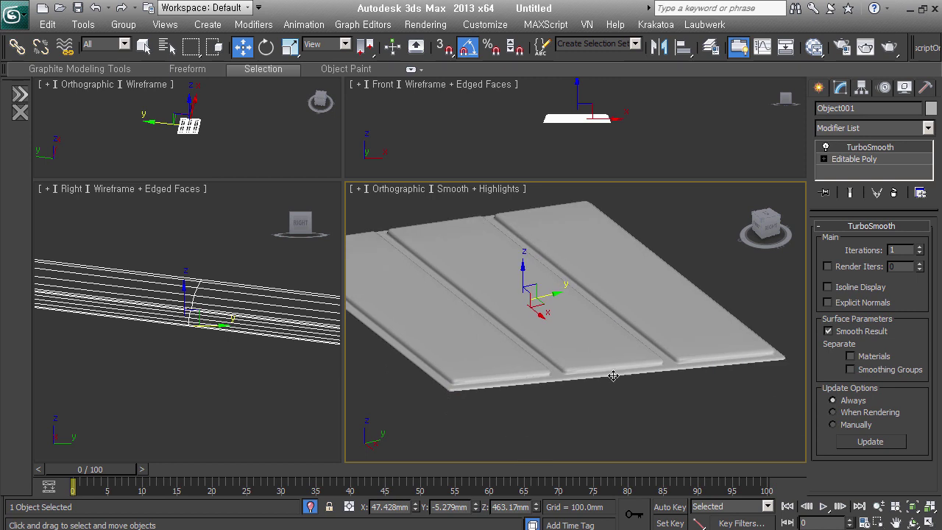
{"action": "scroll", "coordinate": [722, 384], "scroll_direction": "up", "scroll_amount": 3}
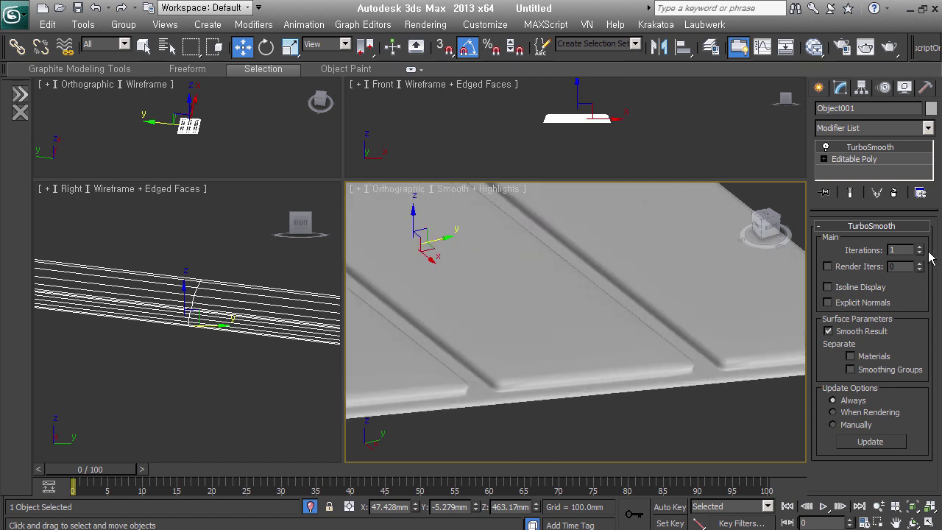
{"action": "left_click", "coordinate": [919, 248]}
{"action": "scroll", "coordinate": [623, 384], "scroll_direction": "down", "scroll_amount": 3}
{"action": "mouse_move", "coordinate": [622, 385]}
{"action": "middle_mouse_down", "text": "alt"}
{"action": "mouse_move", "coordinate": [645, 399]}
{"action": "mouse_move", "coordinate": [610, 381]}
{"action": "mouse_move", "coordinate": [513, 372]}
{"action": "middle_mouse_up", "text": "alt"}
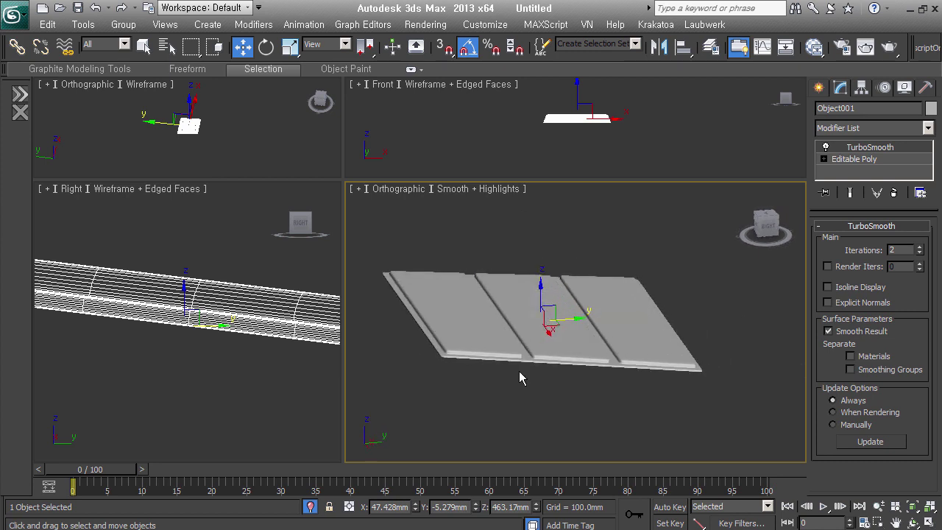
{"action": "mouse_move", "coordinate": [569, 382]}
{"action": "middle_mouse_down", "text": "alt"}
{"action": "mouse_move", "coordinate": [623, 378]}
{"action": "mouse_move", "coordinate": [615, 397]}
{"action": "mouse_move", "coordinate": [514, 370]}
{"action": "middle_mouse_up", "text": "alt"}
{"action": "scroll", "coordinate": [515, 370], "scroll_direction": "up", "scroll_amount": 5}
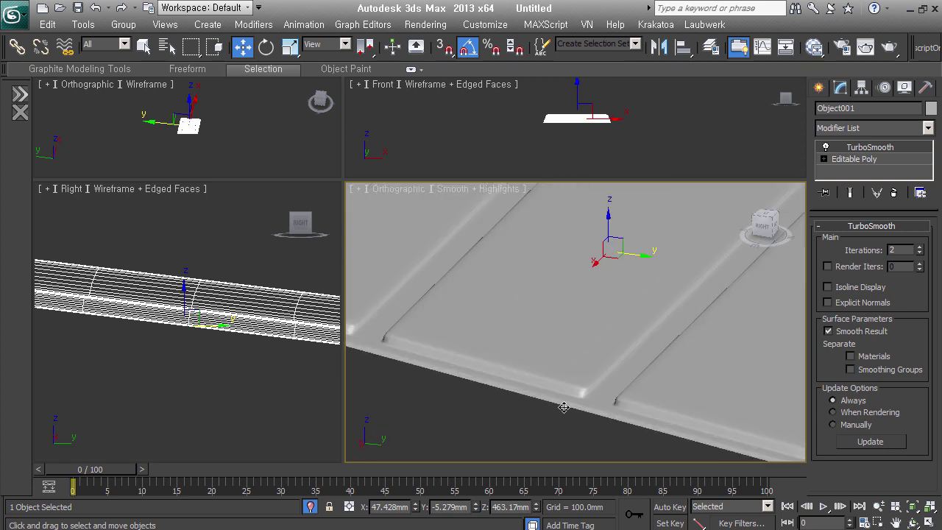
{"action": "left_click", "coordinate": [887, 159]}
{"action": "mouse_move", "coordinate": [699, 358]}
{"action": "middle_mouse_down", "text": "alt"}
{"action": "mouse_move", "coordinate": [613, 427]}
{"action": "mouse_move", "coordinate": [534, 413]}
{"action": "mouse_move", "coordinate": [620, 388]}
{"action": "middle_mouse_up", "text": "alt"}
In Edge mode, select the edge loop around the planks and nudge it along X.
{"action": "left_click", "coordinate": [851, 242]}
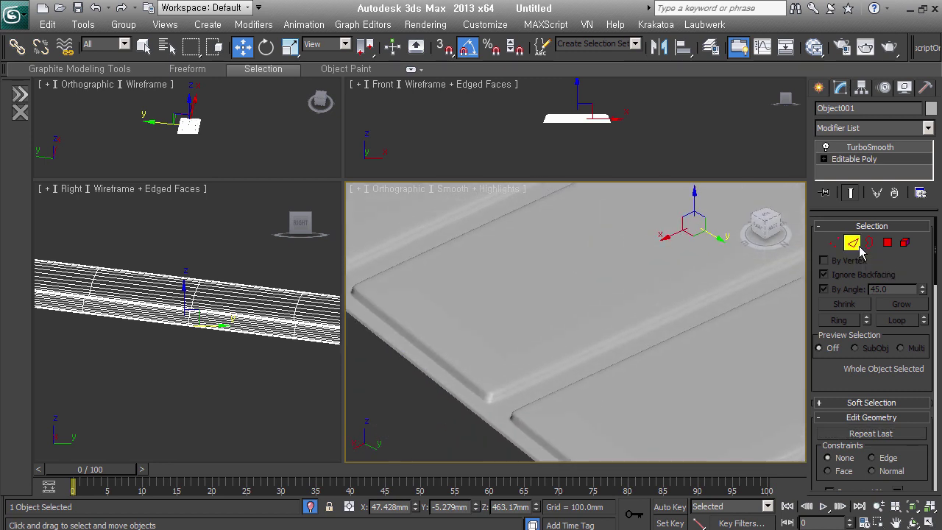
{"action": "key", "text": "F3"}
{"action": "double_click", "coordinate": [488, 381]}
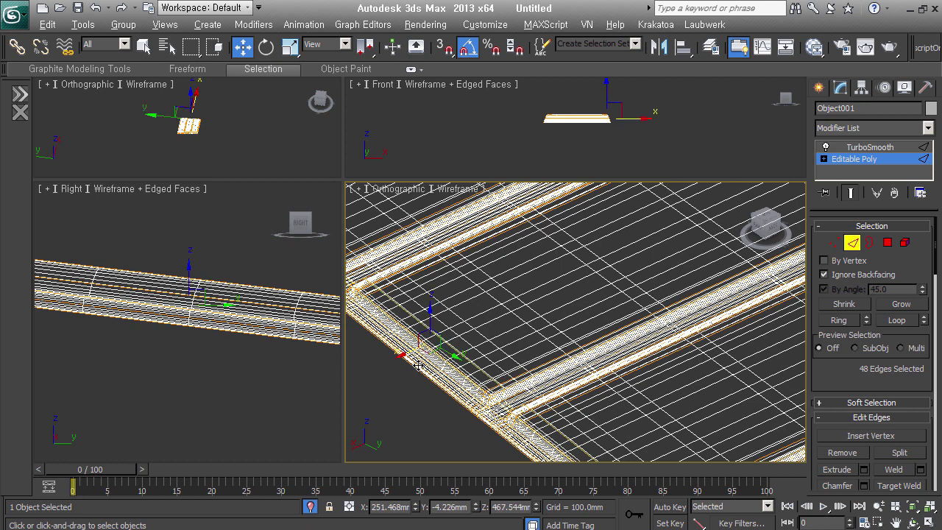
{"action": "key", "text": "F3"}
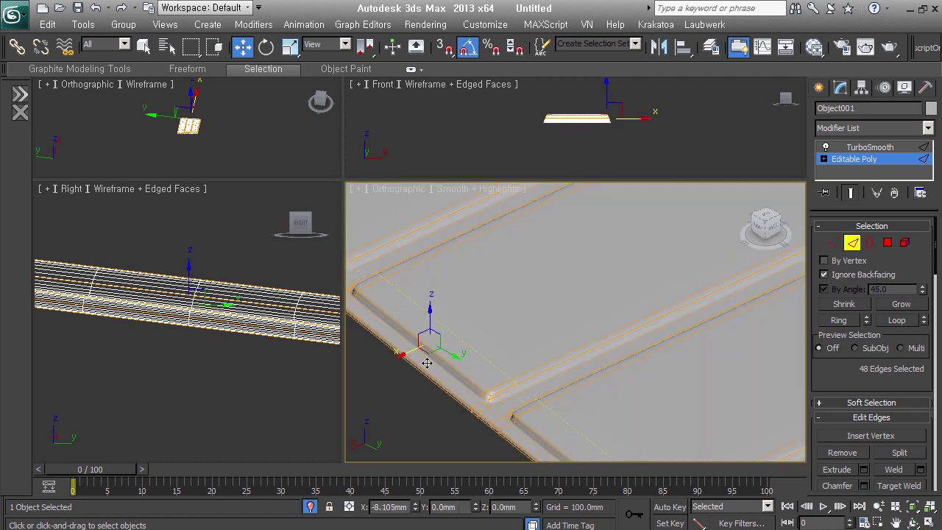
{"action": "scroll", "coordinate": [496, 393], "scroll_direction": "up", "scroll_amount": 2}
{"action": "scroll", "coordinate": [518, 385], "scroll_direction": "up", "scroll_amount": 2}
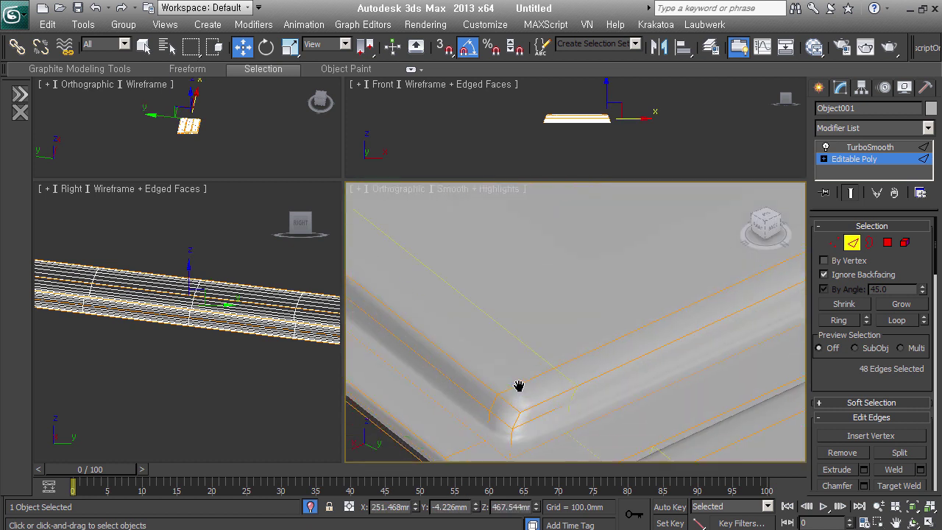
{"action": "middle_click_drag", "start_coordinate": [517, 385], "coordinate": [588, 367]}
{"action": "scroll", "coordinate": [614, 397], "scroll_direction": "down", "scroll_amount": 2}
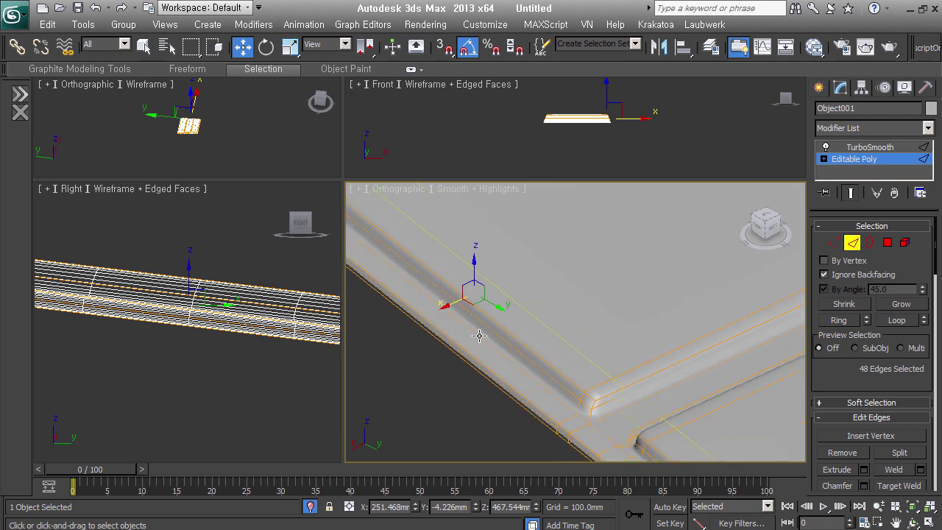
{"action": "left_click_drag", "start_coordinate": [463, 318], "coordinate": [609, 379]}
Select the groove's edge loop and slide it a few millimetres along the panel's Y axis.
{"action": "double_click", "coordinate": [612, 392]}
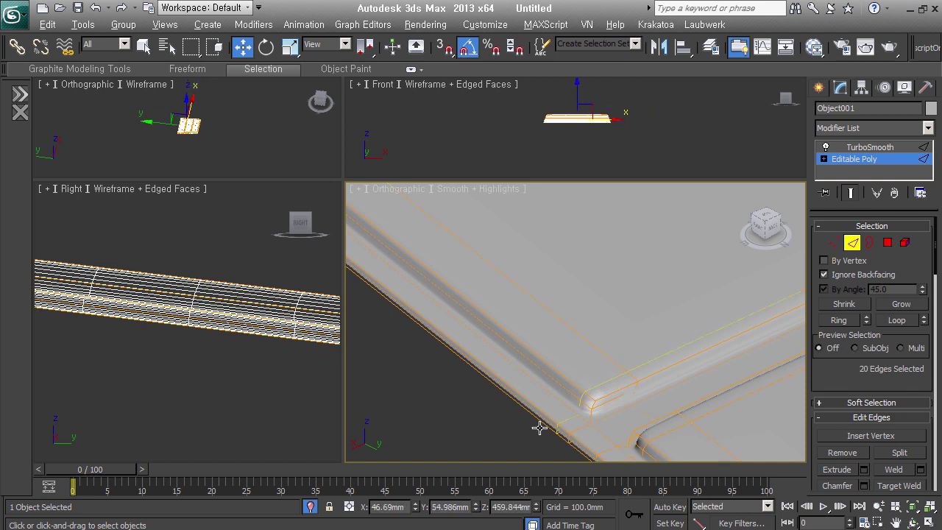
{"action": "scroll", "coordinate": [539, 427], "scroll_direction": "down", "scroll_amount": 3}
{"action": "scroll", "coordinate": [627, 414], "scroll_direction": "down", "scroll_amount": 1}
{"action": "scroll", "coordinate": [713, 356], "scroll_direction": "down", "scroll_amount": 1}
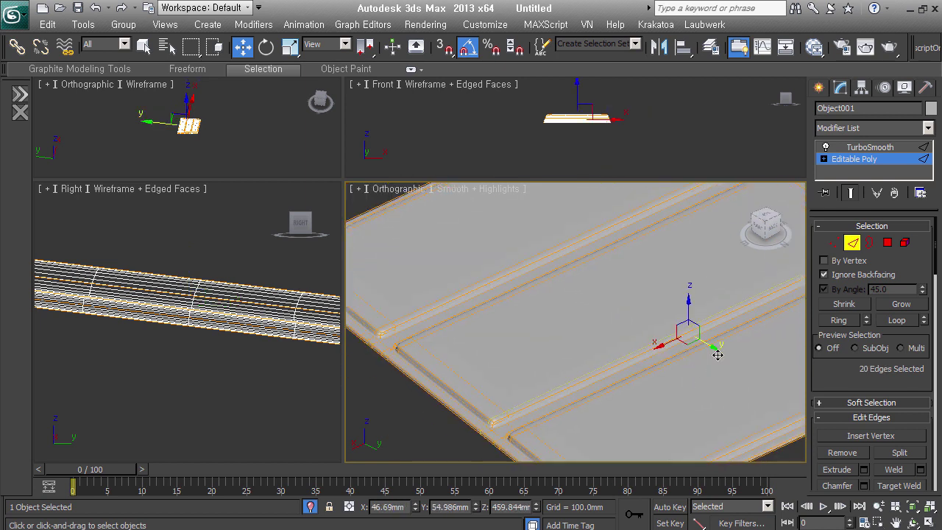
{"action": "scroll", "coordinate": [484, 436], "scroll_direction": "up", "scroll_amount": 2}
{"action": "scroll", "coordinate": [482, 430], "scroll_direction": "up", "scroll_amount": 2}
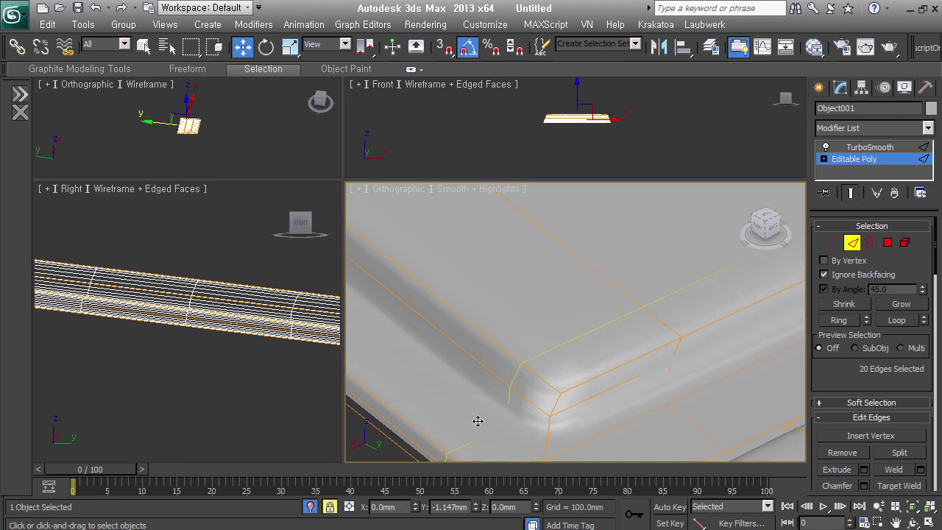
{"action": "left_click_drag", "start_coordinate": [462, 401], "coordinate": [422, 372]}
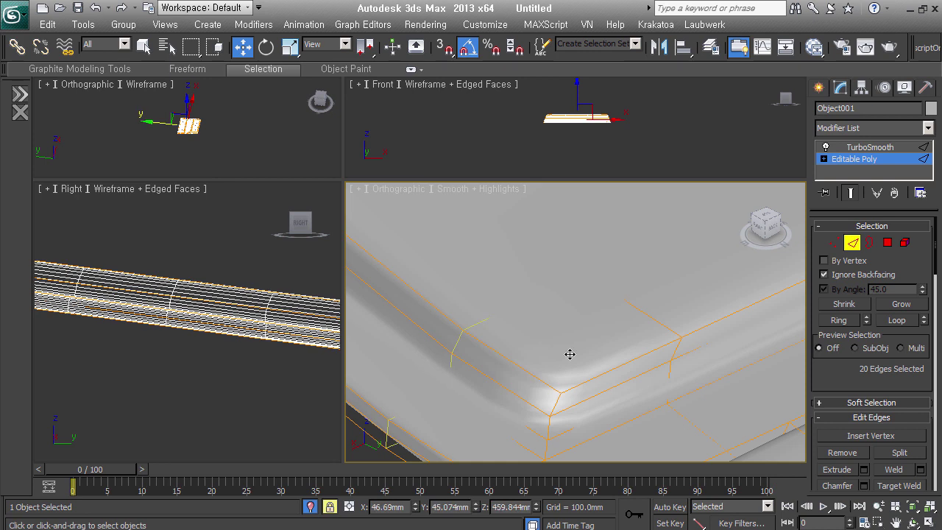
{"action": "scroll", "coordinate": [557, 388], "scroll_direction": "down", "scroll_amount": 4}
{"action": "middle_click_drag", "start_coordinate": [557, 388], "coordinate": [553, 409]}
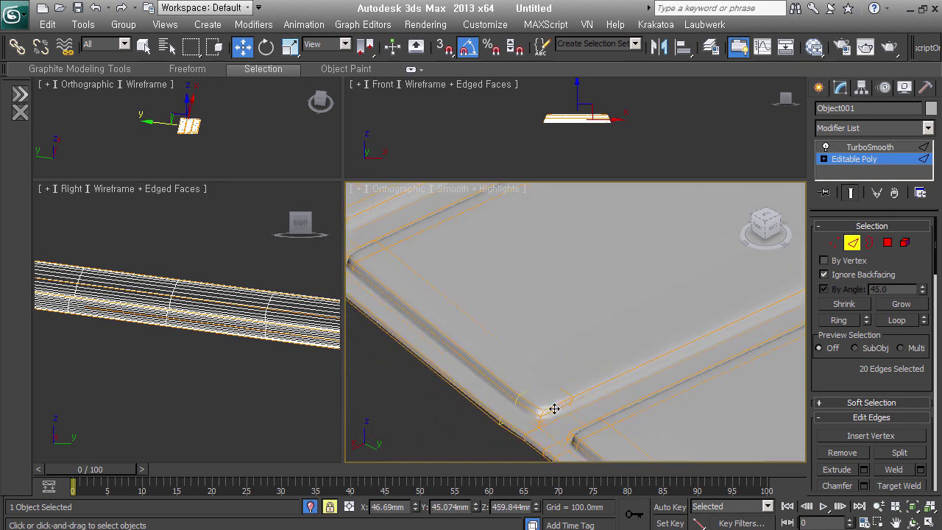
{"action": "scroll", "coordinate": [556, 416], "scroll_direction": "up", "scroll_amount": 3}
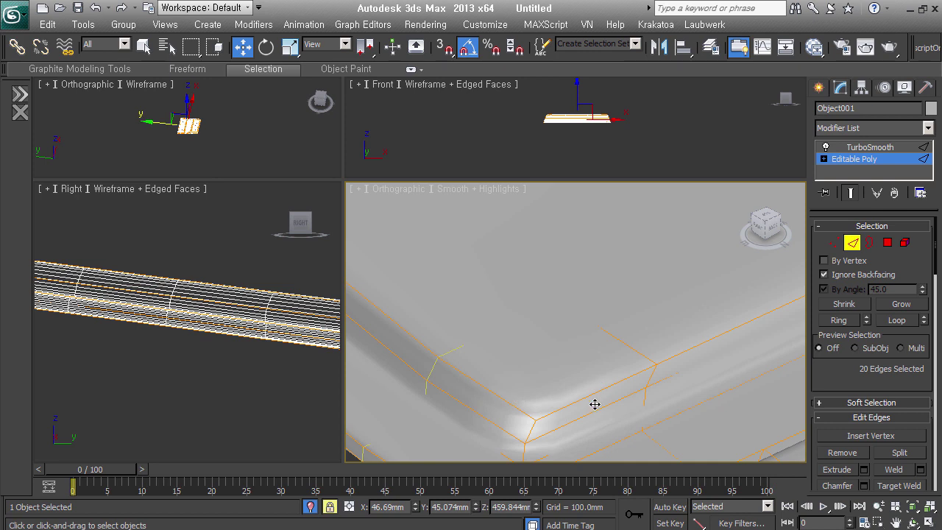
Inset the panel's top faces, grow the selection, and convert it to edges.
{"action": "left_click", "coordinate": [887, 242]}
{"action": "left_click", "coordinate": [533, 396]}
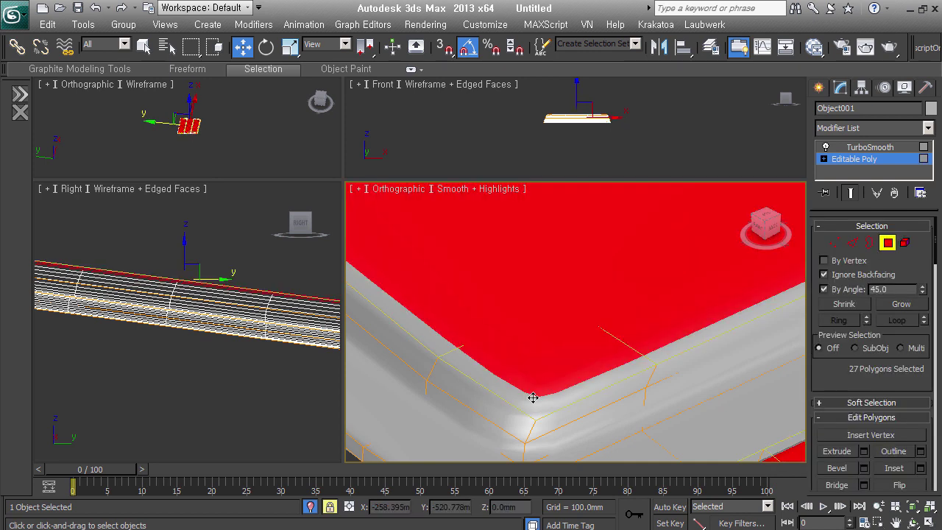
{"action": "right_click", "coordinate": [565, 387]}
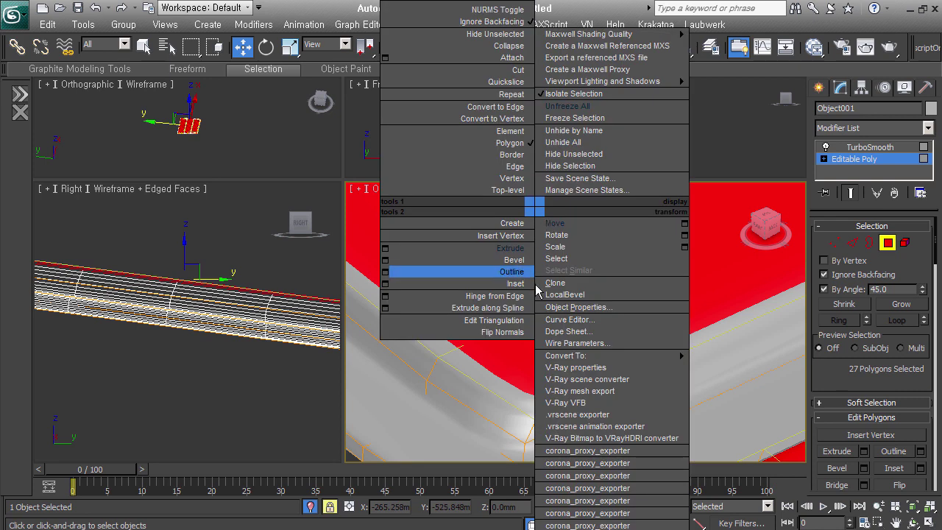
{"action": "left_click", "coordinate": [469, 270]}
{"action": "left_click_drag", "start_coordinate": [541, 398], "coordinate": [541, 430]}
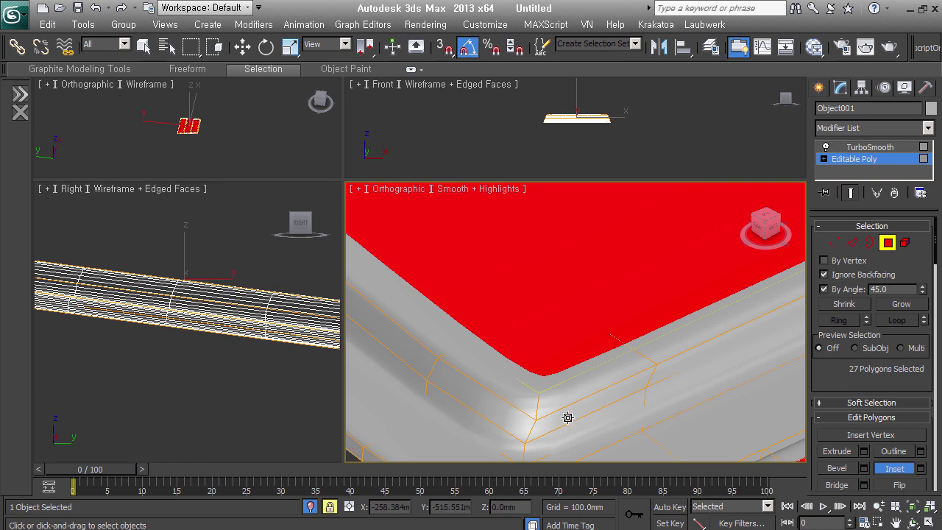
{"action": "left_click", "coordinate": [921, 306]}
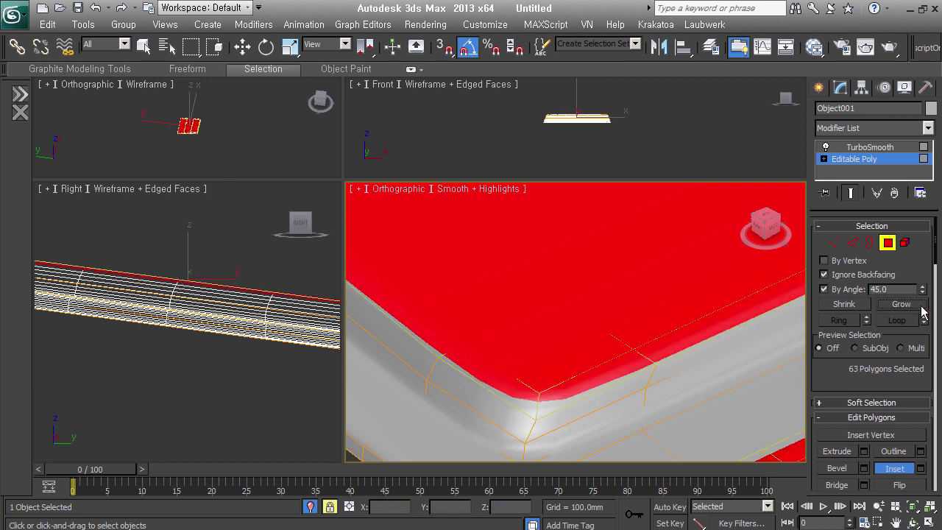
{"action": "left_click", "coordinate": [851, 242]}
Remove the extra inset edges from the mesh.
{"action": "key", "text": "w"}
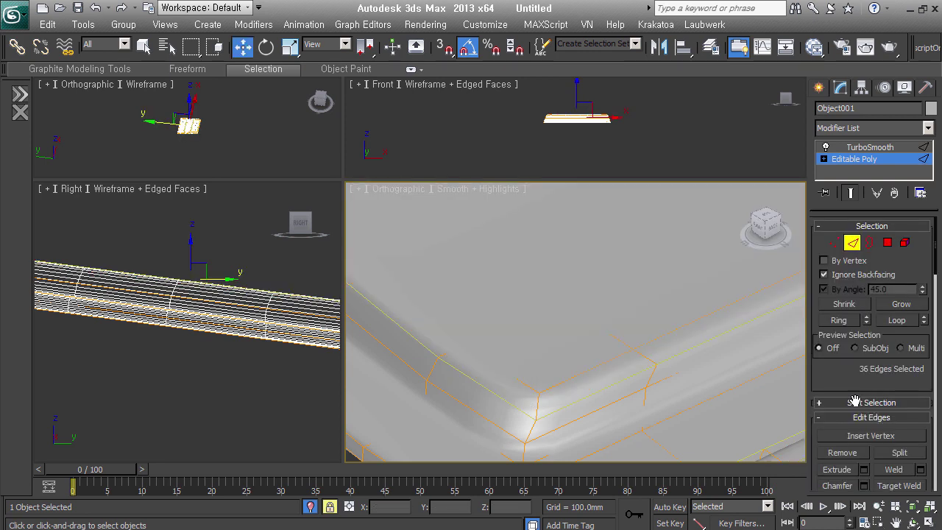
{"action": "left_click_drag", "start_coordinate": [854, 400], "coordinate": [855, 333]}
{"action": "left_click", "coordinate": [847, 390]}
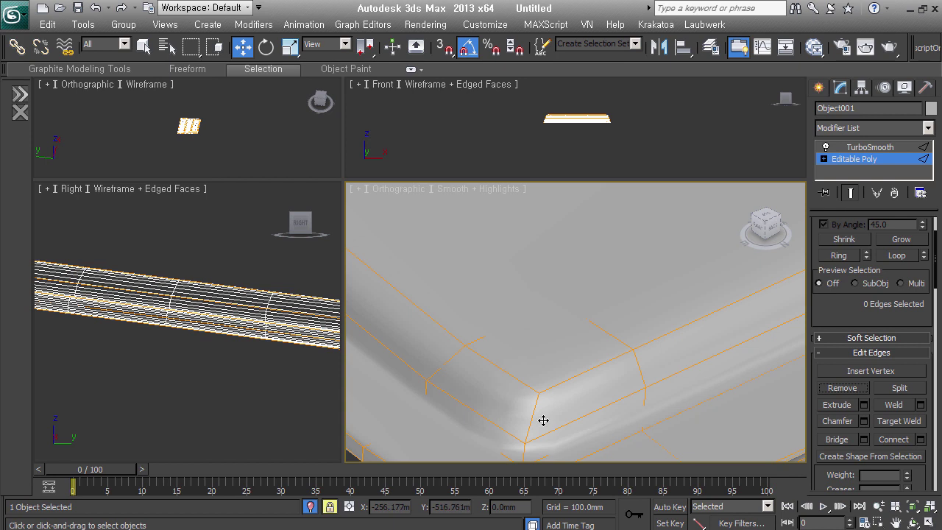
{"action": "scroll", "coordinate": [530, 394], "scroll_direction": "down", "scroll_amount": 3}
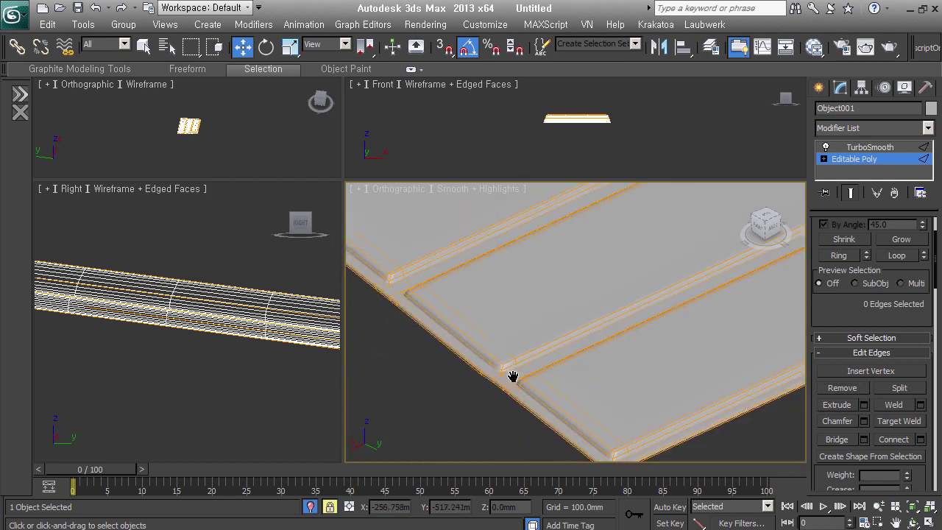
{"action": "scroll", "coordinate": [510, 378], "scroll_direction": "down", "scroll_amount": 2}
{"action": "scroll", "coordinate": [586, 466], "scroll_direction": "up", "scroll_amount": 3}
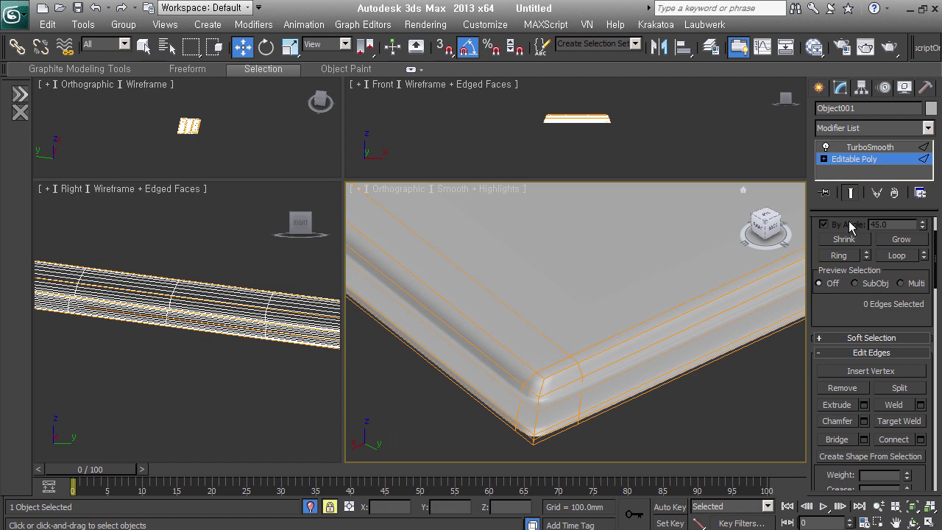
Shift the groove edges about 4 mm, then show the TurboSmooth result with nothing selected.
{"action": "left_click", "coordinate": [625, 343]}
{"action": "middle_click_drag", "start_coordinate": [614, 363], "coordinate": [754, 337], "text": "alt"}
{"action": "left_click_drag", "start_coordinate": [801, 316], "coordinate": [795, 314]}
{"action": "scroll", "coordinate": [559, 299], "scroll_direction": "up", "scroll_amount": 3}
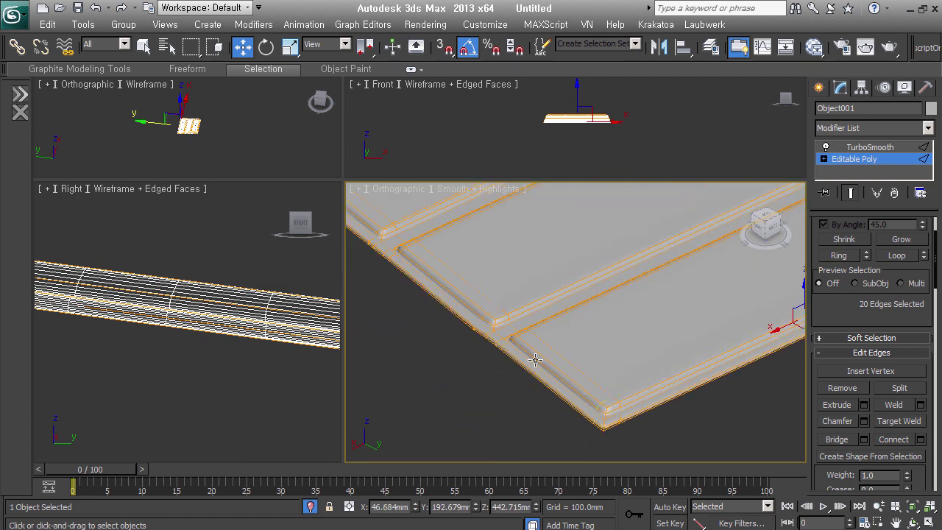
{"action": "scroll", "coordinate": [534, 324], "scroll_direction": "up", "scroll_amount": 2}
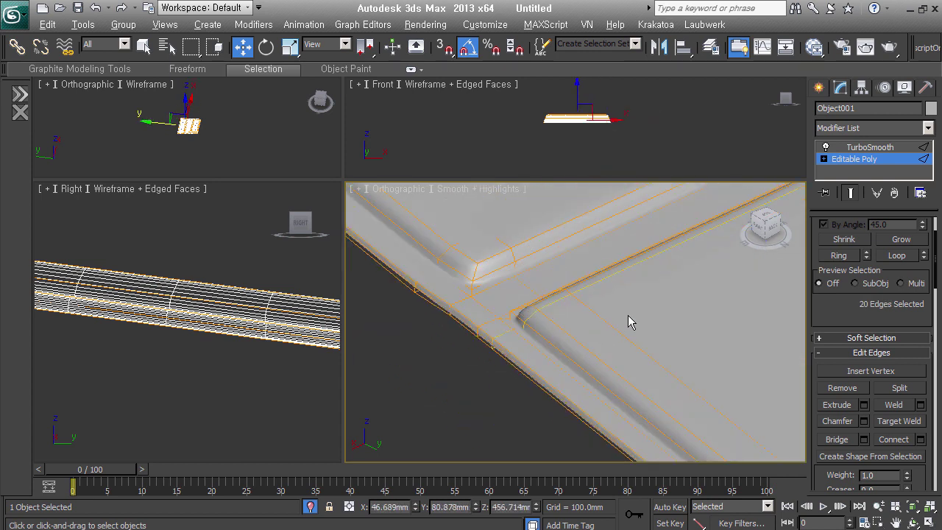
{"action": "scroll", "coordinate": [629, 322], "scroll_direction": "down", "scroll_amount": 2}
{"action": "scroll", "coordinate": [620, 364], "scroll_direction": "down", "scroll_amount": 2}
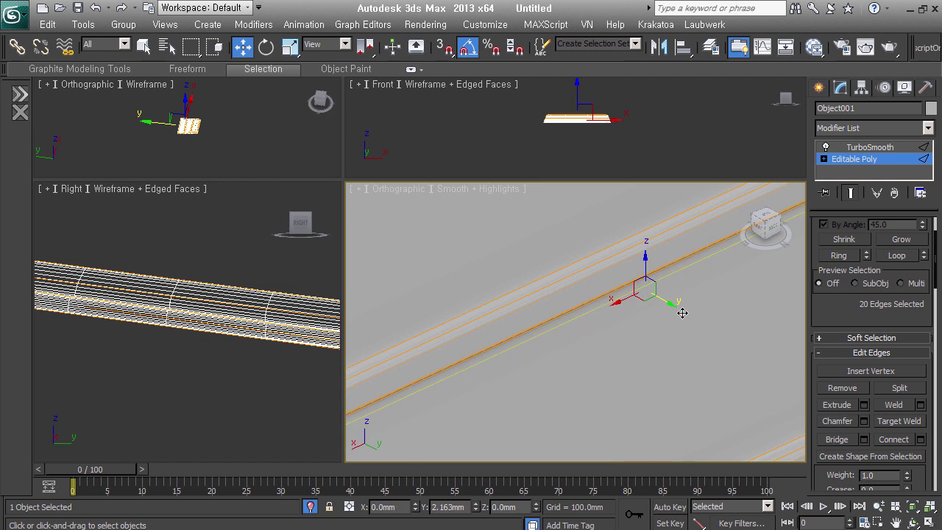
{"action": "scroll", "coordinate": [692, 320], "scroll_direction": "down", "scroll_amount": 2}
{"action": "scroll", "coordinate": [715, 332], "scroll_direction": "down", "scroll_amount": 1}
{"action": "left_click", "coordinate": [870, 148]}
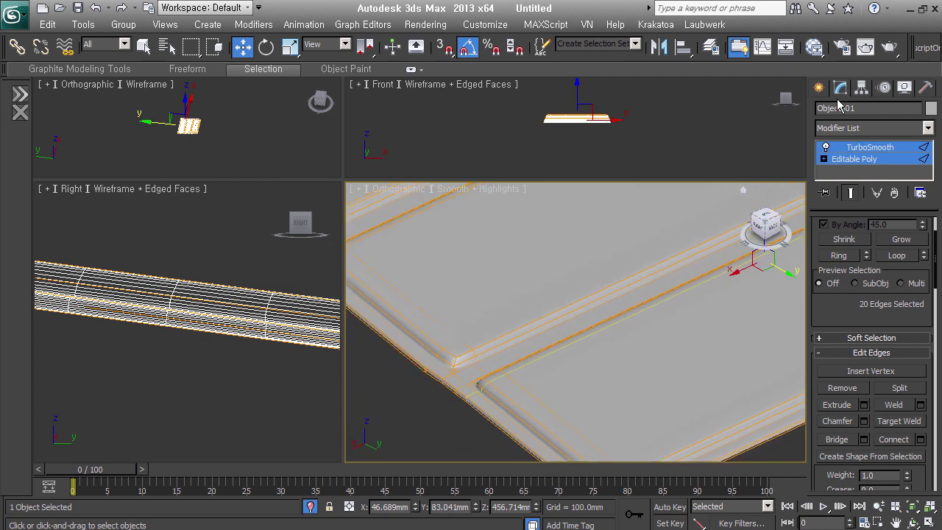
{"action": "left_click", "coordinate": [442, 445]}
Select Object001 and orbit out to see it as the seat with the chair's legs and backrest.
{"action": "middle_click_drag", "start_coordinate": [612, 414], "coordinate": [670, 341]}
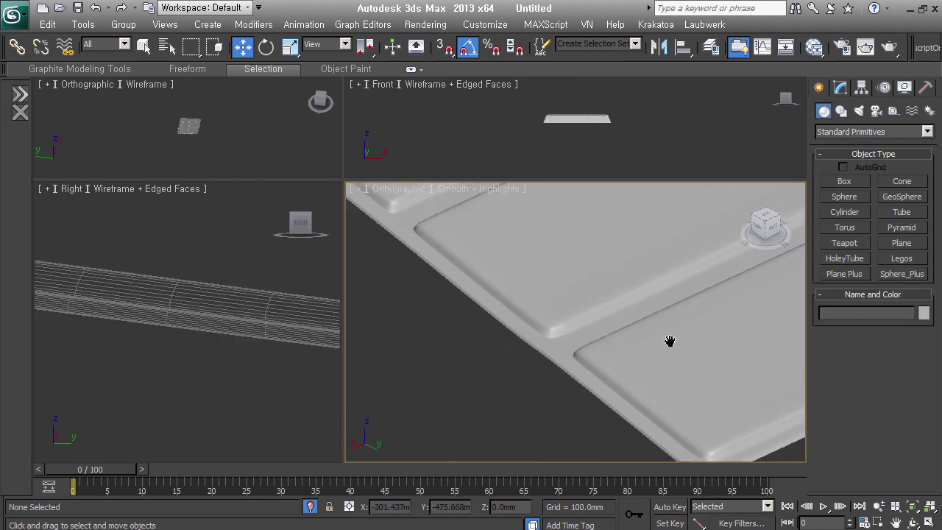
{"action": "scroll", "coordinate": [550, 346], "scroll_direction": "up", "scroll_amount": 2}
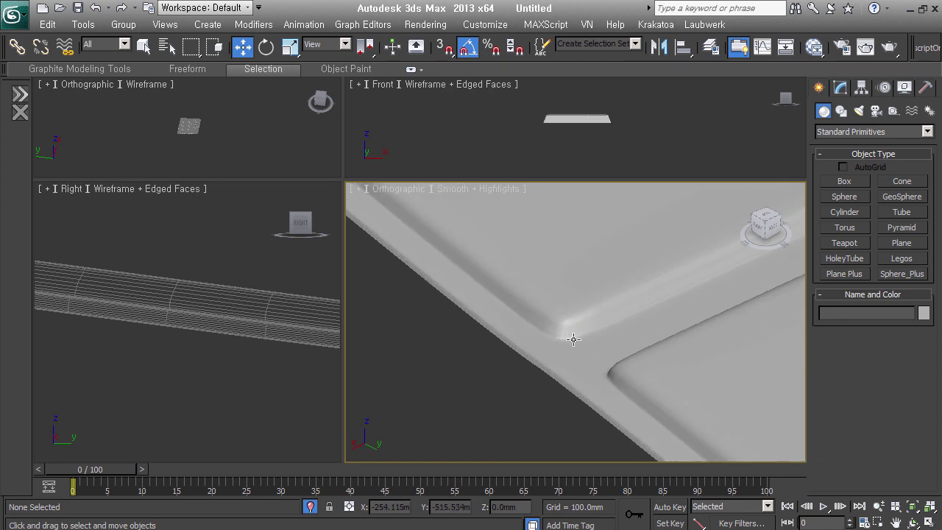
{"action": "scroll", "coordinate": [573, 340], "scroll_direction": "down", "scroll_amount": 5}
{"action": "scroll", "coordinate": [501, 368], "scroll_direction": "down", "scroll_amount": 3}
{"action": "mouse_move", "coordinate": [505, 375]}
{"action": "middle_mouse_down", "text": "alt"}
{"action": "mouse_move", "coordinate": [697, 303]}
{"action": "mouse_move", "coordinate": [709, 350]}
{"action": "mouse_move", "coordinate": [688, 358]}
{"action": "middle_mouse_up", "text": "alt"}
{"action": "left_click", "coordinate": [698, 303]}
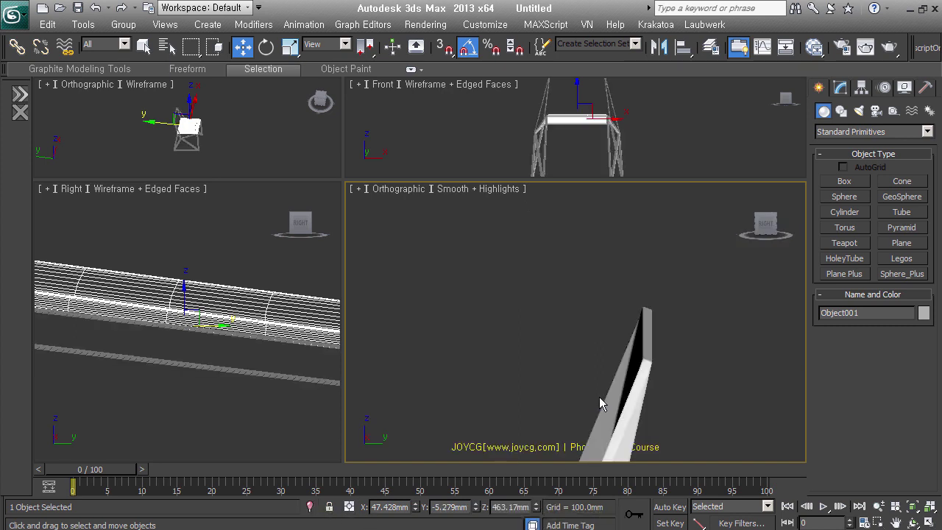
{"action": "mouse_move", "coordinate": [599, 403]}
{"action": "middle_mouse_down", "text": "alt"}
{"action": "mouse_move", "coordinate": [646, 408]}
{"action": "mouse_move", "coordinate": [628, 390]}
{"action": "mouse_move", "coordinate": [639, 294]}
{"action": "mouse_move", "coordinate": [624, 344]}
{"action": "mouse_move", "coordinate": [641, 420]}
{"action": "mouse_move", "coordinate": [626, 327]}
{"action": "middle_mouse_up", "text": "alt"}
Detach Box002's backrest front face as a clone named Object002.
{"action": "left_click", "coordinate": [626, 328]}
{"action": "left_click", "coordinate": [840, 88]}
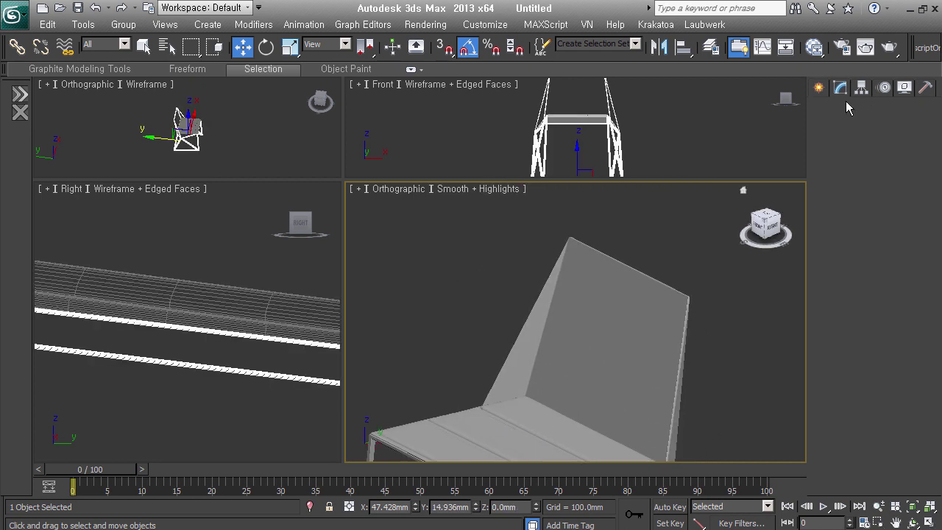
{"action": "left_click", "coordinate": [887, 243]}
{"action": "left_click", "coordinate": [626, 366]}
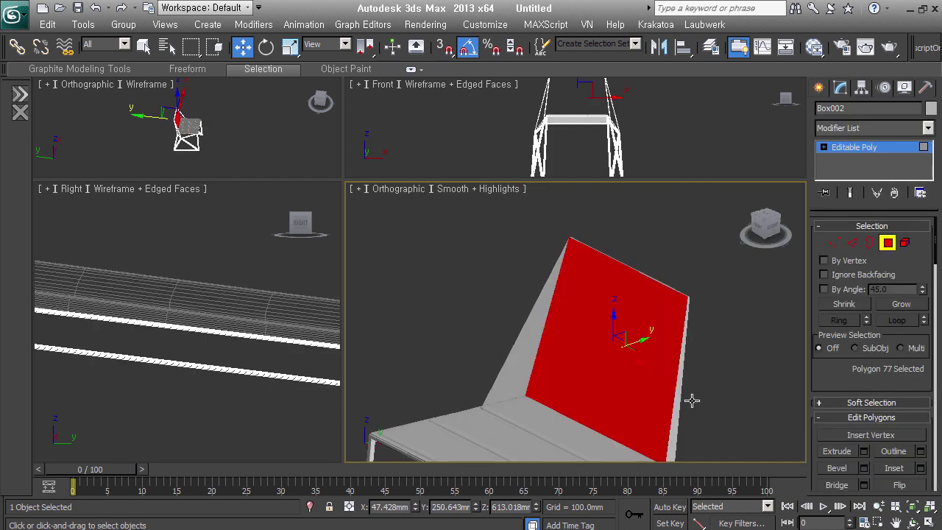
{"action": "key", "text": "alt+d"}
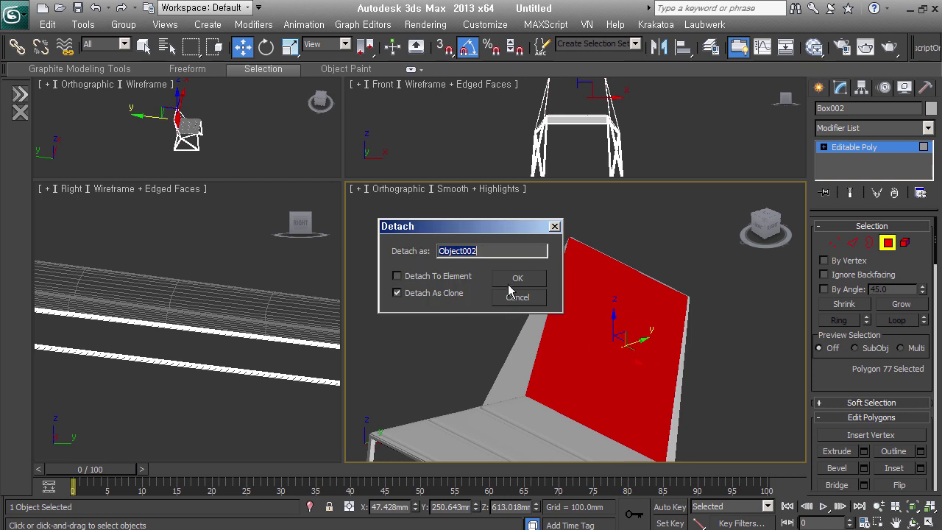
{"action": "left_click", "coordinate": [517, 278]}
{"action": "left_click", "coordinate": [887, 243]}
{"action": "left_click", "coordinate": [735, 340]}
{"action": "left_click", "coordinate": [657, 339]}
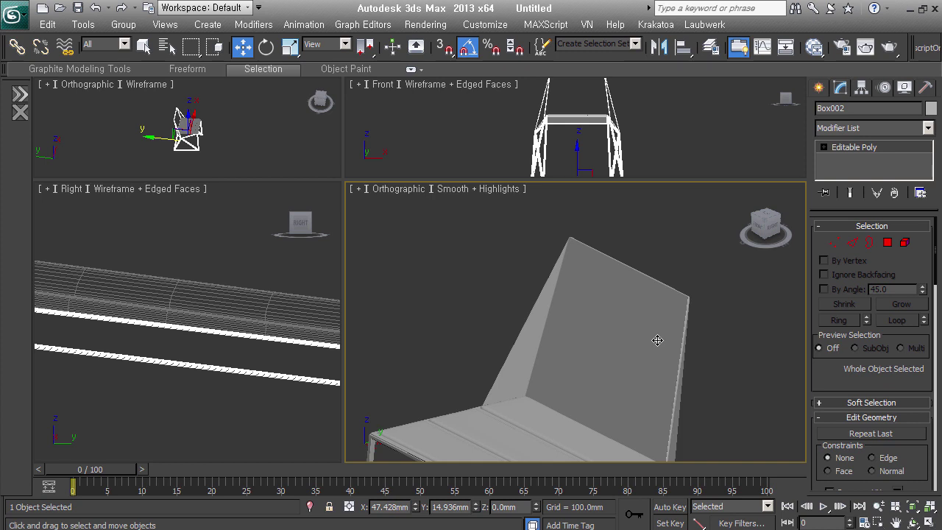
In wireframe view, select Object002 and nudge it a fraction of a millimetre on X in the Right viewport.
{"action": "middle_click_drag", "start_coordinate": [687, 372], "coordinate": [678, 362], "text": "alt"}
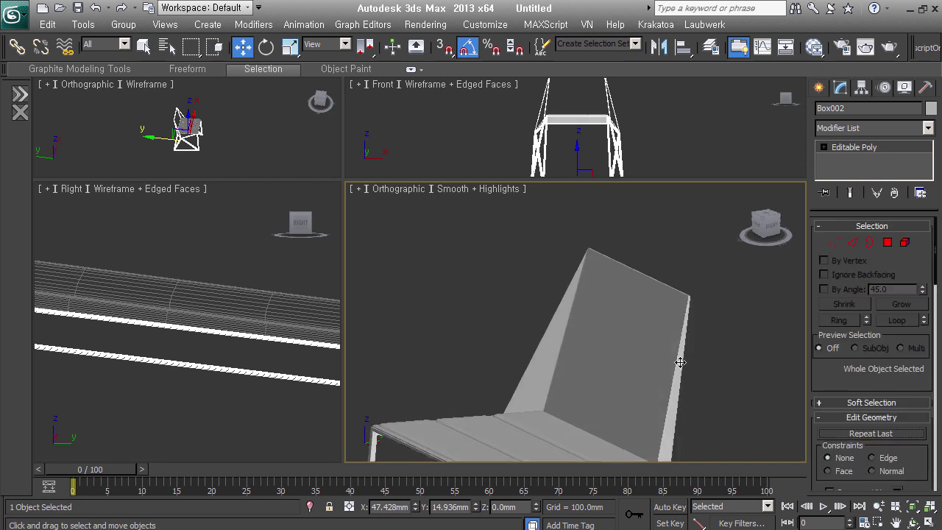
{"action": "key", "text": "F3"}
{"action": "key", "text": "alt+x"}
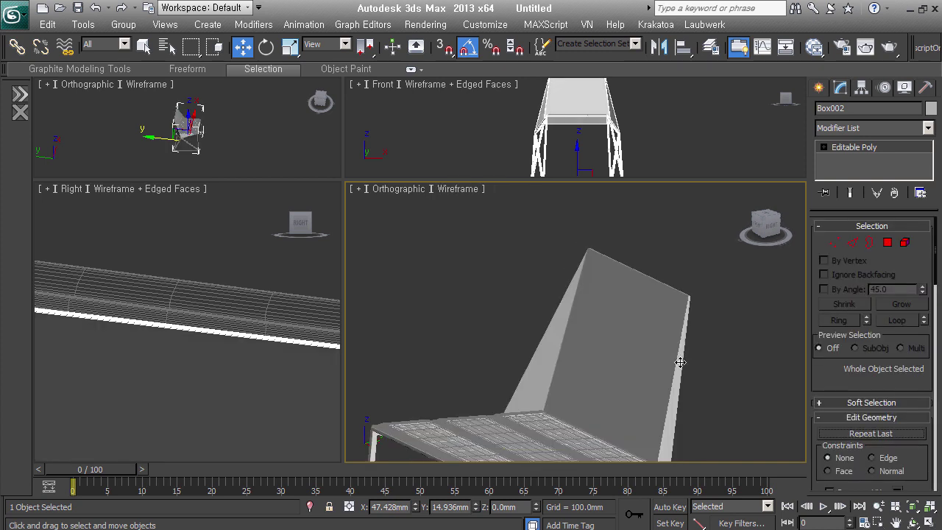
{"action": "left_click", "coordinate": [709, 370]}
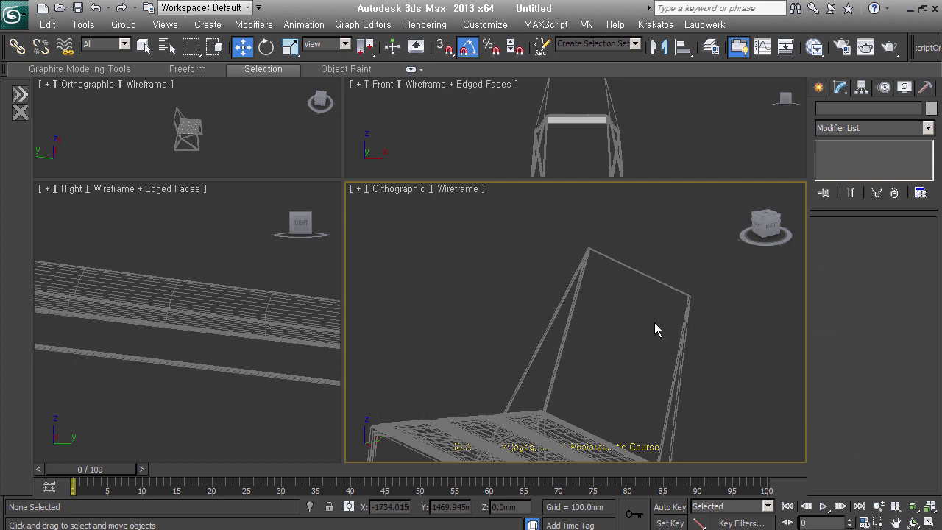
{"action": "left_click", "coordinate": [657, 286]}
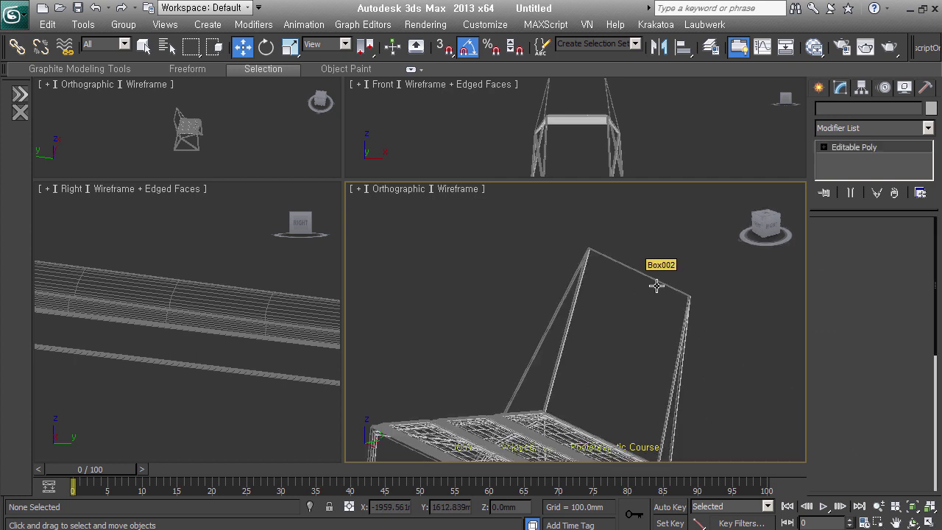
{"action": "left_click", "coordinate": [657, 285]}
{"action": "mouse_move", "coordinate": [650, 385]}
{"action": "middle_mouse_down"}
{"action": "mouse_move", "coordinate": [660, 326]}
{"action": "mouse_move", "coordinate": [584, 368]}
{"action": "mouse_move", "coordinate": [636, 360]}
{"action": "middle_mouse_up"}
{"action": "scroll", "coordinate": [643, 346], "scroll_direction": "up", "scroll_amount": 3}
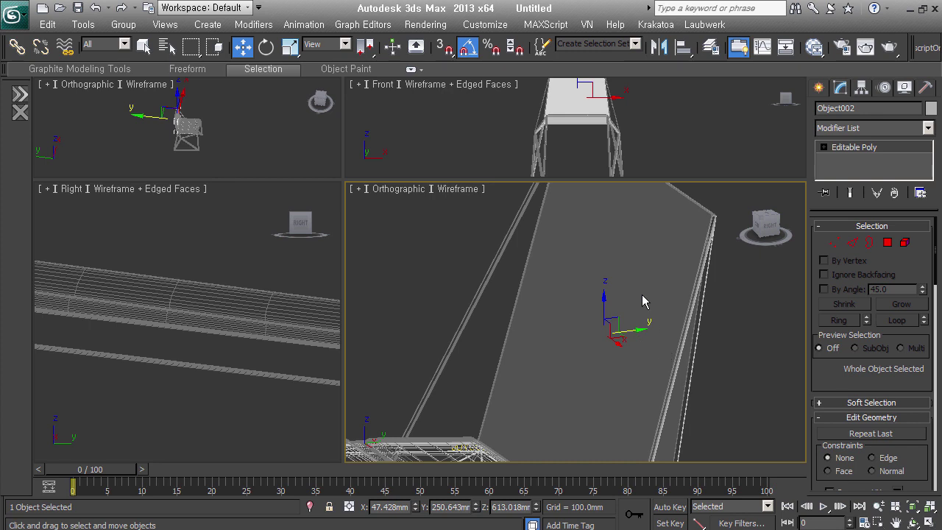
{"action": "scroll", "coordinate": [149, 298], "scroll_direction": "up", "scroll_amount": 4}
{"action": "mouse_move", "coordinate": [232, 324]}
{"action": "middle_mouse_down"}
{"action": "mouse_move", "coordinate": [277, 282]}
{"action": "mouse_move", "coordinate": [225, 294]}
{"action": "middle_mouse_up"}
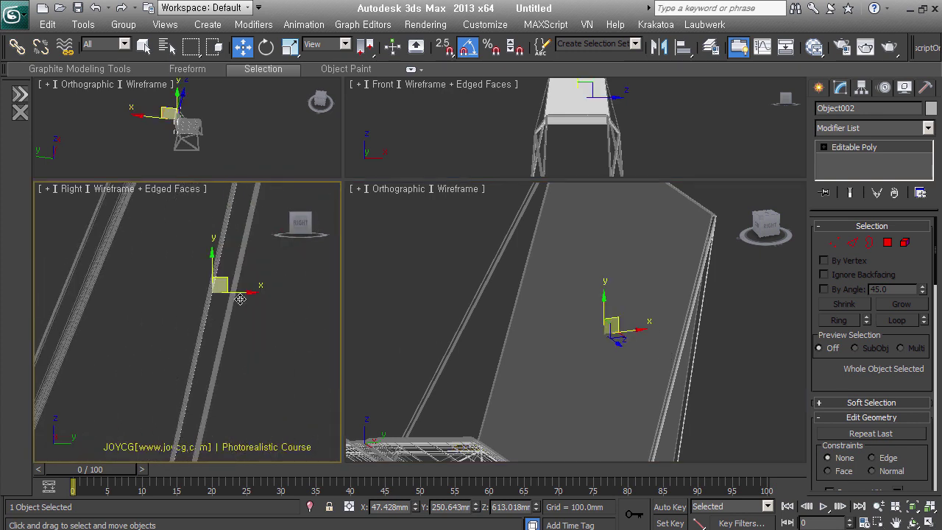
{"action": "left_click_drag", "start_coordinate": [243, 301], "coordinate": [241, 301]}
Connect the backrest panel's two side edges to create two cross edges.
{"action": "left_click", "coordinate": [852, 242]}
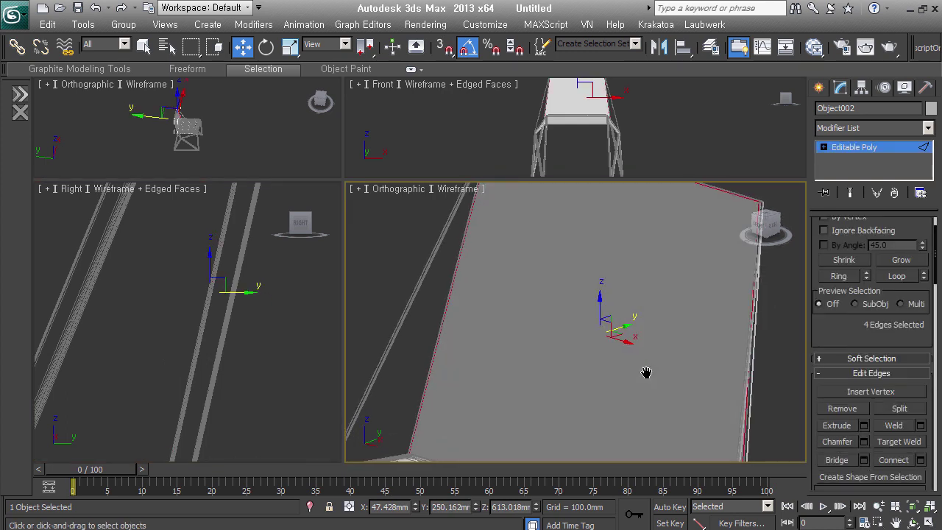
{"action": "scroll", "coordinate": [640, 365], "scroll_direction": "down", "scroll_amount": 4}
{"action": "left_click_drag", "start_coordinate": [674, 336], "coordinate": [563, 345]}
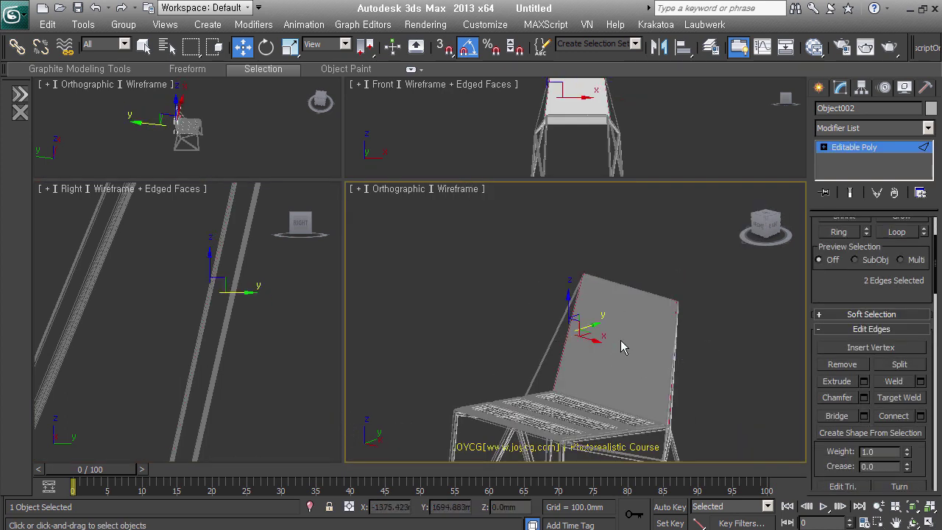
{"action": "right_click", "coordinate": [620, 340]}
{"action": "left_click", "coordinate": [459, 248]}
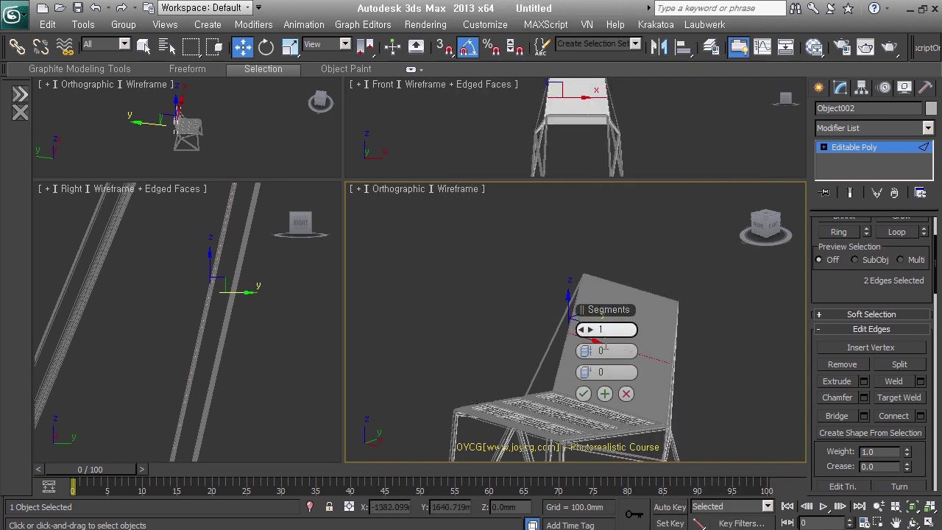
{"action": "left_click", "coordinate": [582, 394]}
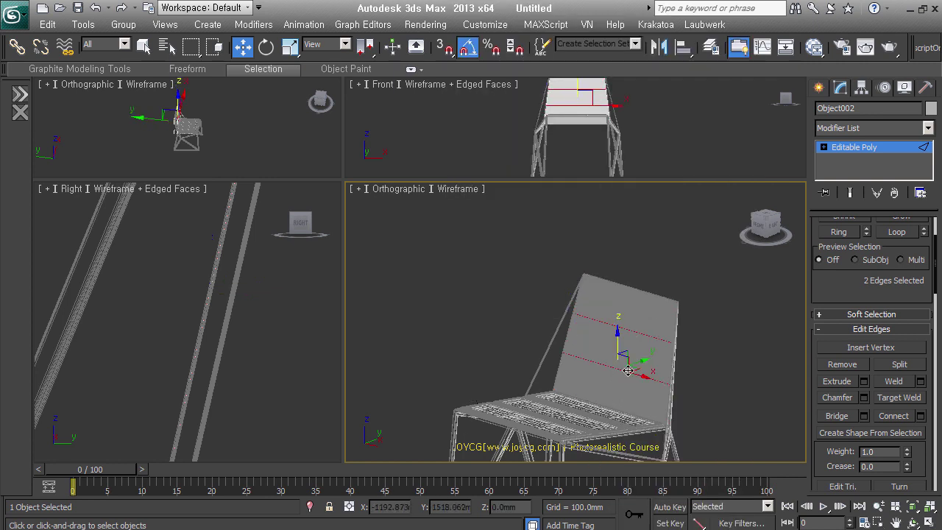
Chamfer the two cross edges into close pairs and show Edged Faces.
{"action": "scroll", "coordinate": [622, 378], "scroll_direction": "up", "scroll_amount": 4}
{"action": "right_click", "coordinate": [592, 194]}
{"action": "left_click", "coordinate": [566, 283]}
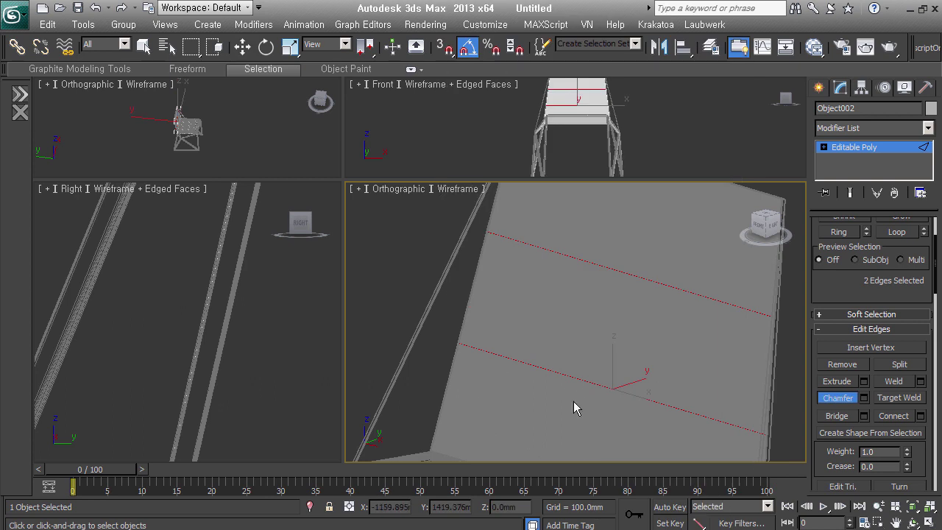
{"action": "left_click_drag", "start_coordinate": [572, 386], "coordinate": [576, 383]}
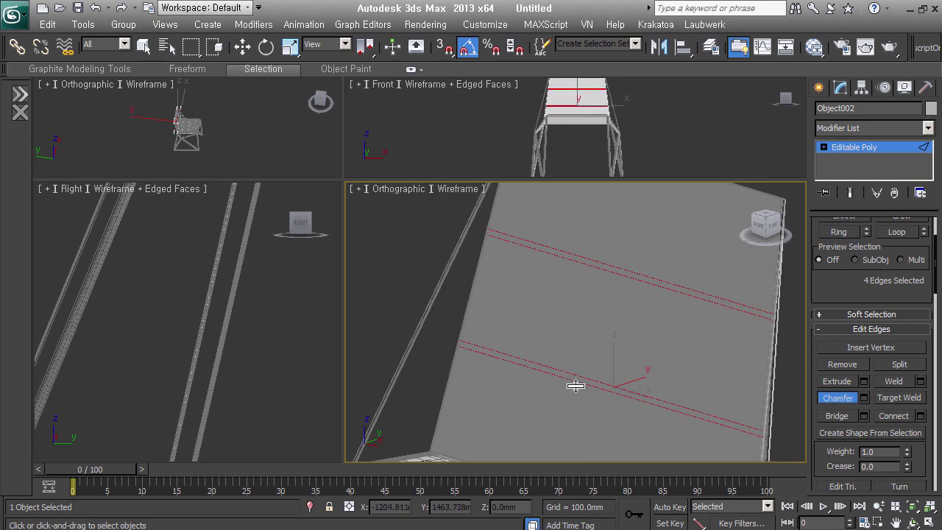
{"action": "middle_click_drag", "start_coordinate": [679, 351], "coordinate": [647, 368], "text": "alt"}
{"action": "key", "text": "F4"}
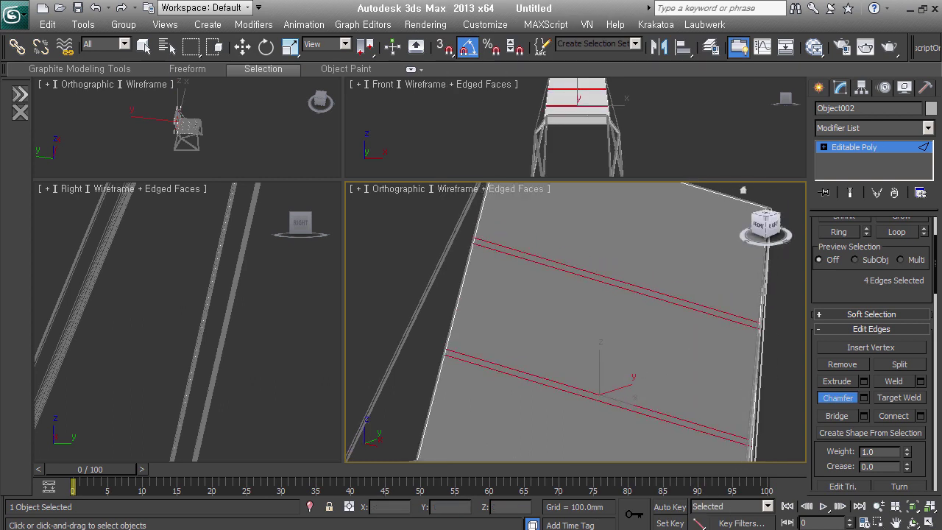
Start an Inset on the backrest's selected polygons.
{"action": "key", "text": "4"}
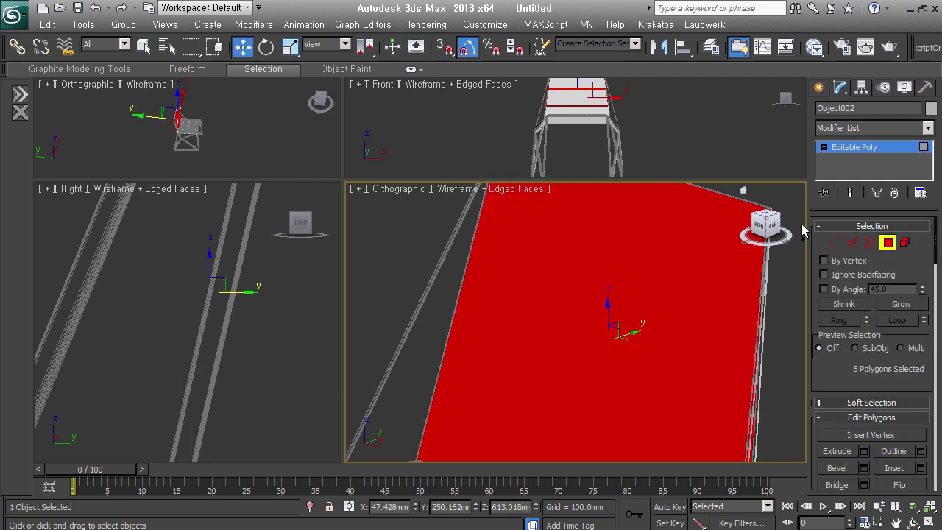
{"action": "right_click", "coordinate": [649, 209]}
{"action": "left_click", "coordinate": [627, 284]}
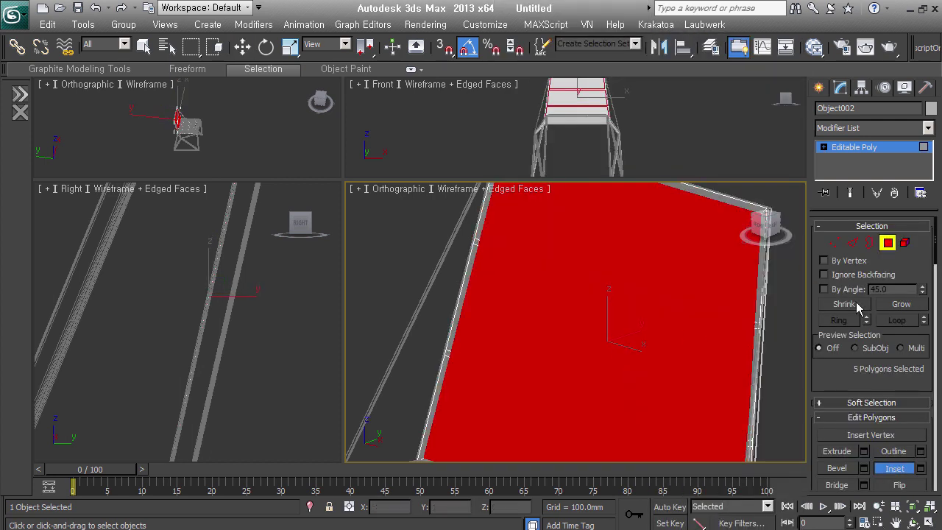
Add a 3.55 mm Shell to the whole backrest, then undo it.
{"action": "left_click", "coordinate": [890, 246]}
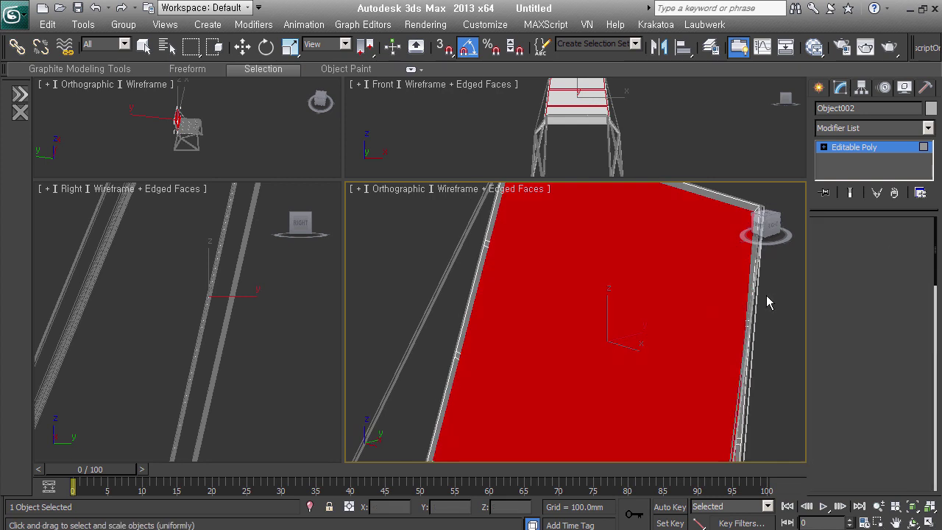
{"action": "left_click", "coordinate": [841, 257]}
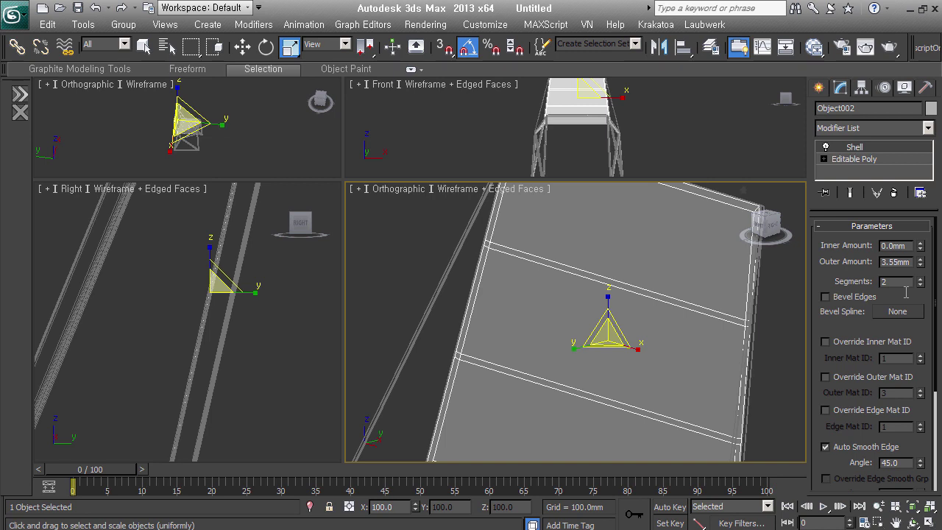
{"action": "key", "text": "ctrl+z"}
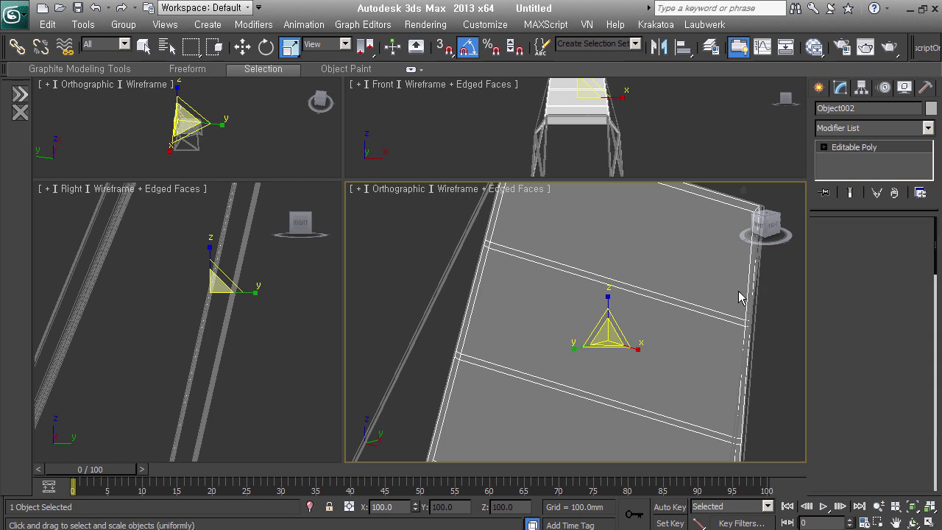
{"action": "middle_click_drag", "start_coordinate": [709, 287], "coordinate": [665, 337], "text": "alt"}
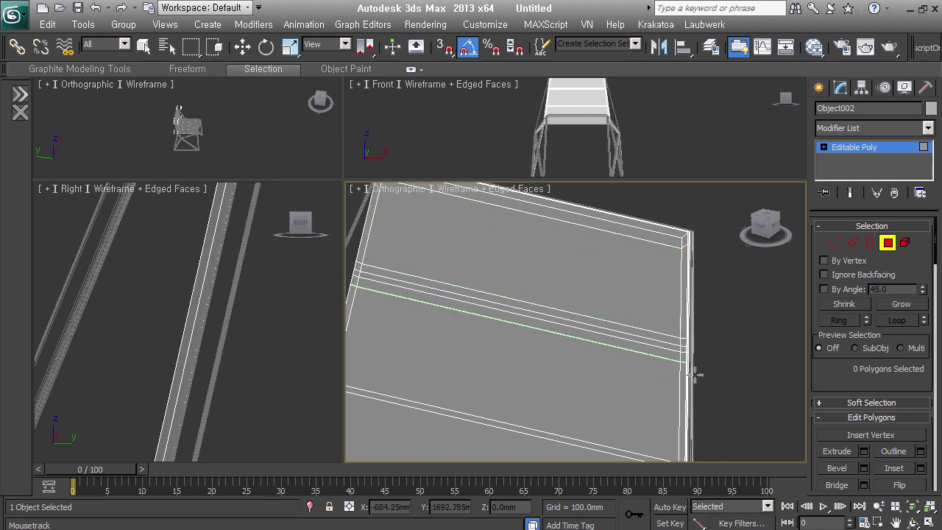
Pick board faces between the chamfered gaps, ending with only the top board selected.
{"action": "scroll", "coordinate": [688, 373], "scroll_direction": "up", "scroll_amount": 2}
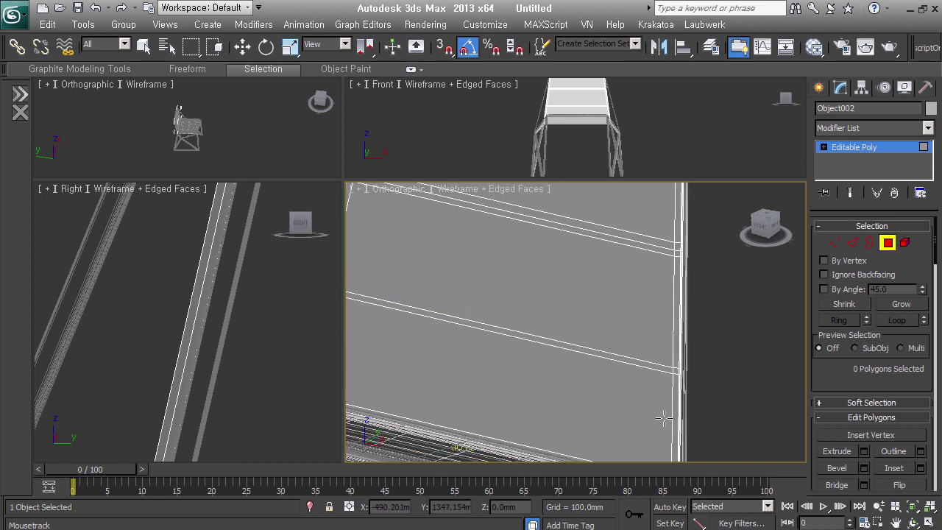
{"action": "middle_click_drag", "start_coordinate": [642, 326], "coordinate": [639, 471]}
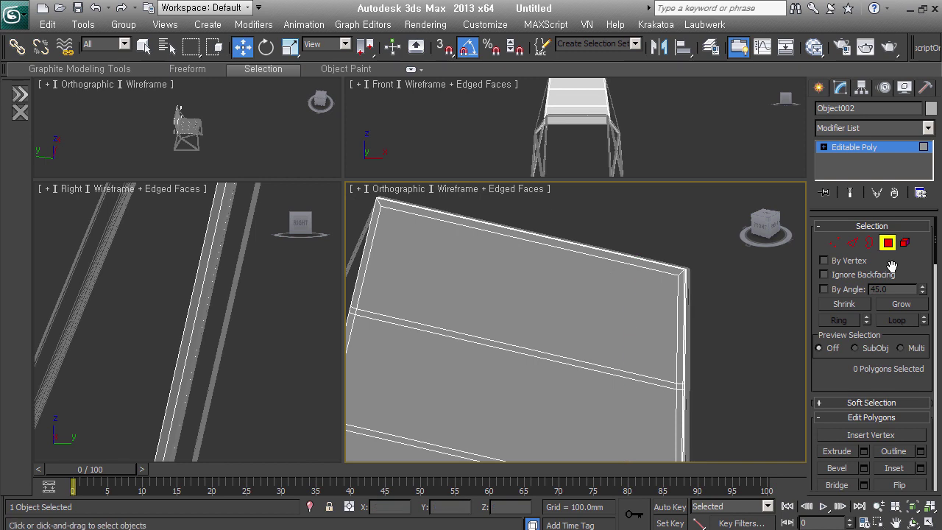
{"action": "left_click", "coordinate": [627, 317]}
{"action": "mouse_move", "coordinate": [567, 412]}
{"action": "middle_mouse_down"}
{"action": "mouse_move", "coordinate": [603, 353]}
{"action": "mouse_move", "coordinate": [638, 337]}
{"action": "middle_mouse_up"}
{"action": "left_click", "coordinate": [638, 338], "text": "ctrl"}
{"action": "left_click", "coordinate": [754, 348]}
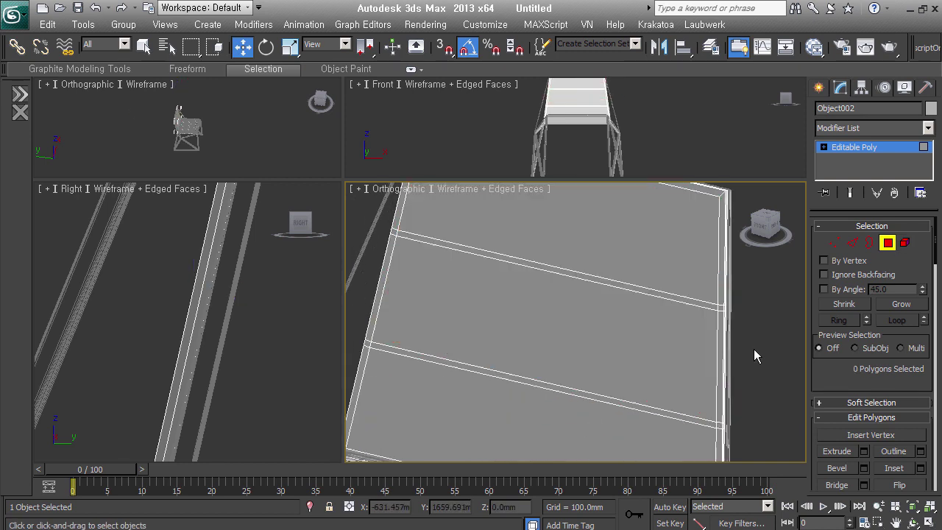
{"action": "left_click", "coordinate": [705, 269]}
Add the remaining two board faces to the selection and start an Inset on all three.
{"action": "left_click", "coordinate": [635, 346], "text": "ctrl"}
{"action": "left_click", "coordinate": [562, 442], "text": "ctrl"}
{"action": "middle_click_drag", "start_coordinate": [561, 442], "coordinate": [640, 447], "text": "alt"}
{"action": "right_click", "coordinate": [569, 206]}
{"action": "left_click", "coordinate": [535, 282]}
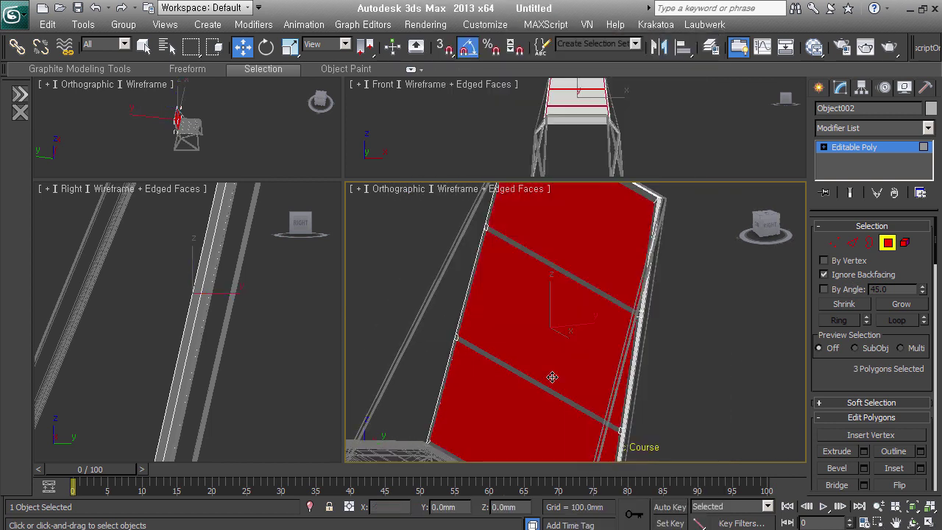
{"action": "scroll", "coordinate": [572, 328], "scroll_direction": "up", "scroll_amount": 2}
{"action": "right_click", "coordinate": [505, 206]}
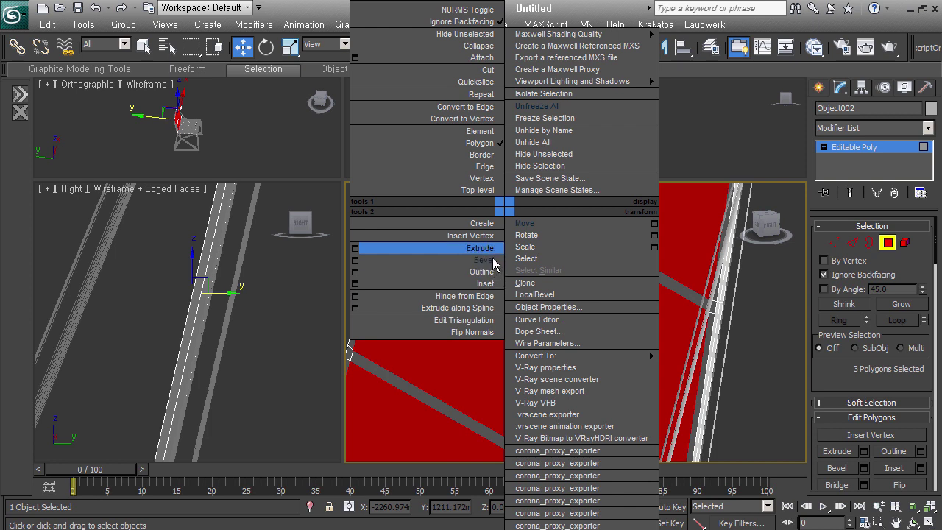
{"action": "left_click", "coordinate": [497, 284]}
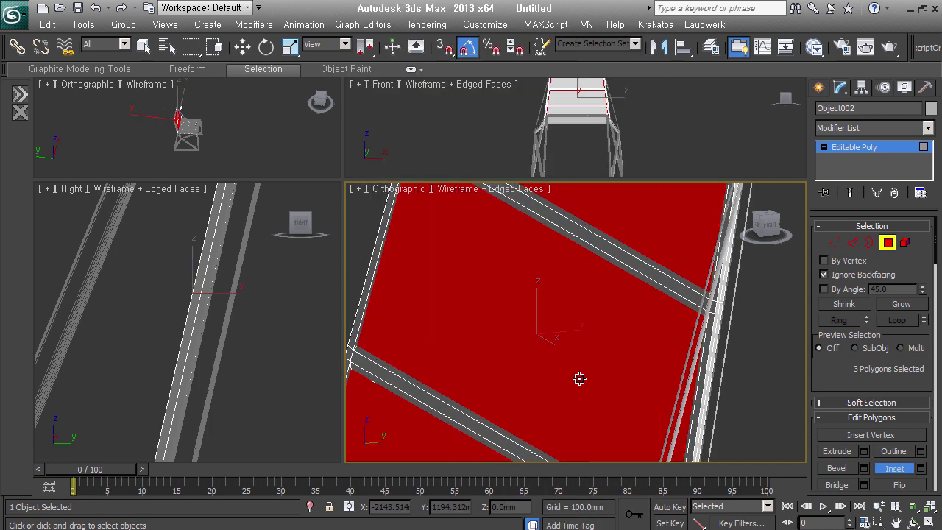
Bevel the three selected boards outward, adjusting the bevel outline.
{"action": "right_click", "coordinate": [578, 342]}
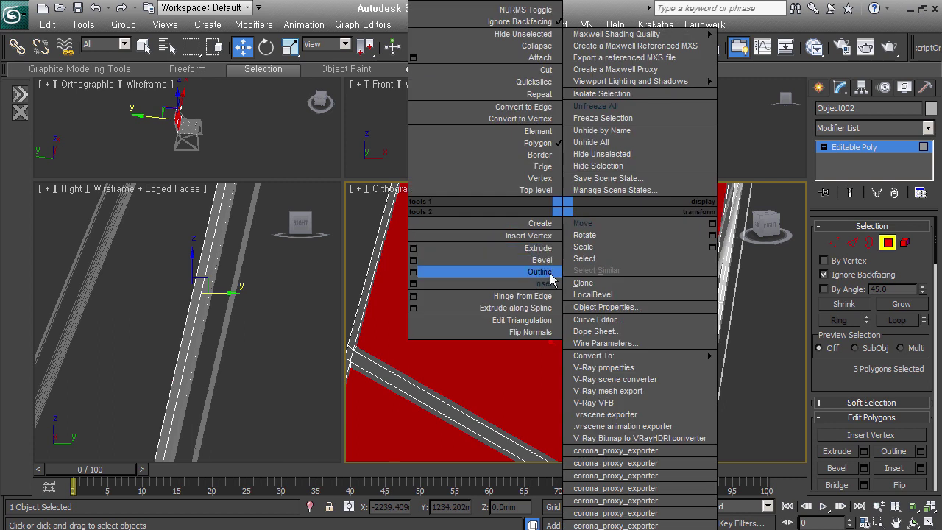
{"action": "left_click", "coordinate": [543, 260]}
{"action": "mouse_move", "coordinate": [559, 376]}
{"action": "left_mouse_down"}
{"action": "mouse_move", "coordinate": [593, 355]}
{"action": "mouse_move", "coordinate": [674, 337]}
{"action": "mouse_move", "coordinate": [618, 345]}
{"action": "mouse_move", "coordinate": [621, 330]}
{"action": "left_mouse_up"}
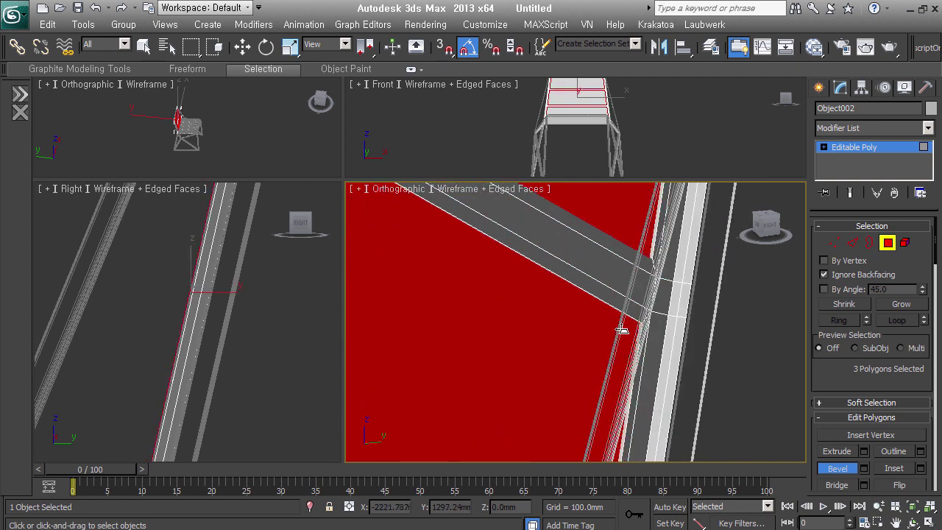
{"action": "left_click_drag", "start_coordinate": [576, 350], "coordinate": [578, 350]}
{"action": "key", "text": "w"}
Deselect the boards and orbit to inspect the new border edges.
{"action": "scroll", "coordinate": [563, 389], "scroll_direction": "up", "scroll_amount": 3}
{"action": "mouse_move", "coordinate": [564, 389]}
{"action": "middle_mouse_down", "text": "alt"}
{"action": "mouse_move", "coordinate": [671, 394]}
{"action": "mouse_move", "coordinate": [664, 360]}
{"action": "middle_mouse_up", "text": "alt"}
{"action": "left_click", "coordinate": [671, 393]}
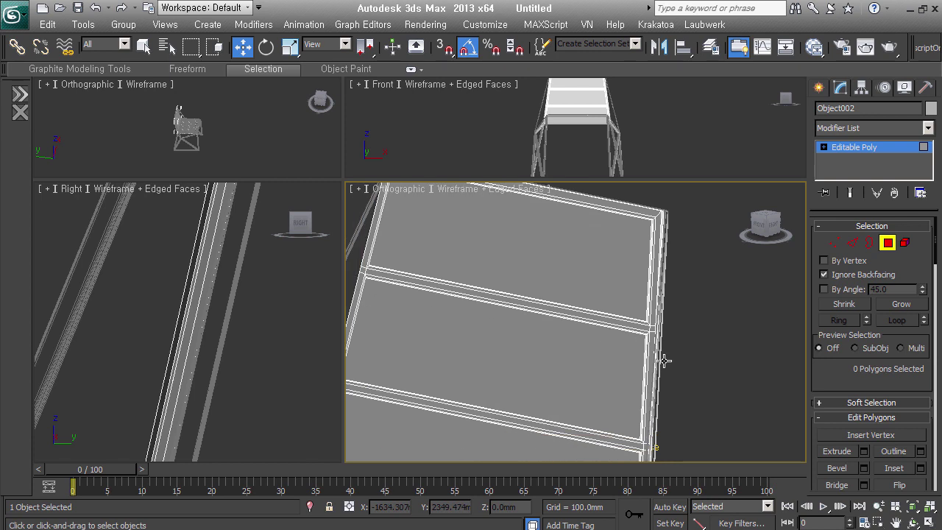
{"action": "scroll", "coordinate": [663, 360], "scroll_direction": "up", "scroll_amount": 2}
{"action": "scroll", "coordinate": [659, 353], "scroll_direction": "up", "scroll_amount": 2}
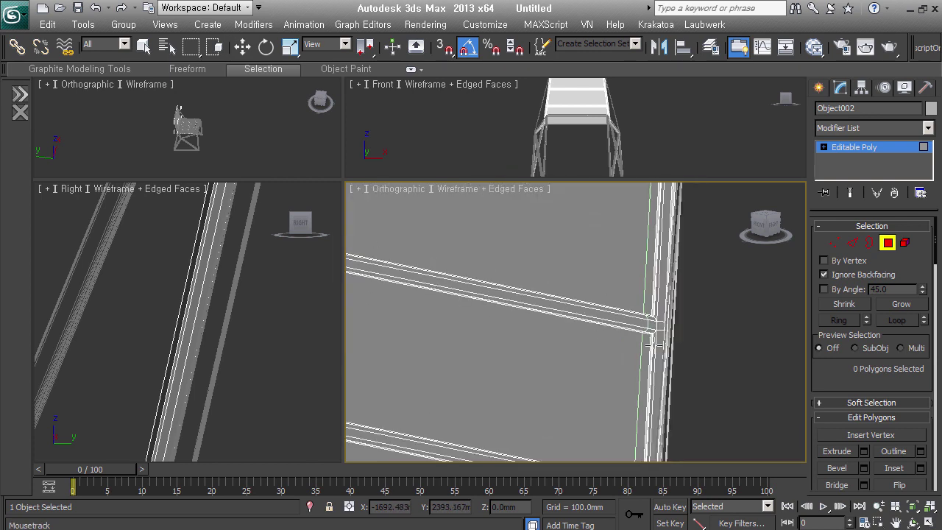
{"action": "mouse_move", "coordinate": [651, 343]}
{"action": "middle_mouse_down", "text": "alt"}
{"action": "mouse_move", "coordinate": [670, 390]}
{"action": "mouse_move", "coordinate": [678, 350]}
{"action": "mouse_move", "coordinate": [650, 404]}
{"action": "mouse_move", "coordinate": [672, 335]}
{"action": "mouse_move", "coordinate": [658, 313]}
{"action": "mouse_move", "coordinate": [693, 313]}
{"action": "mouse_move", "coordinate": [611, 340]}
{"action": "mouse_move", "coordinate": [601, 312]}
{"action": "mouse_move", "coordinate": [577, 293]}
{"action": "mouse_move", "coordinate": [576, 319]}
{"action": "mouse_move", "coordinate": [551, 324]}
{"action": "mouse_move", "coordinate": [579, 311]}
{"action": "mouse_move", "coordinate": [545, 358]}
{"action": "middle_mouse_up", "text": "alt"}
Add a TurboSmooth modifier to the whole backrest object.
{"action": "key", "text": "w"}
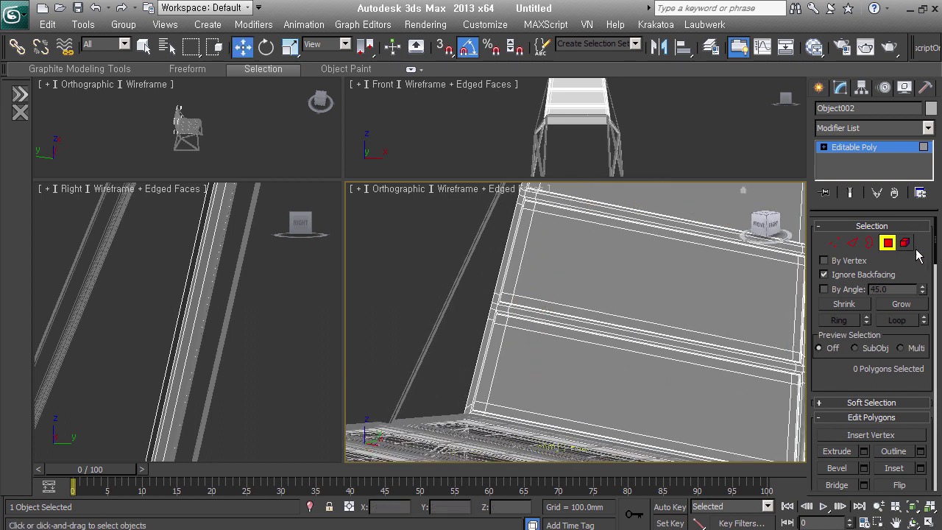
{"action": "left_click", "coordinate": [887, 243]}
{"action": "middle_click_drag", "start_coordinate": [682, 352], "coordinate": [616, 402], "text": "alt"}
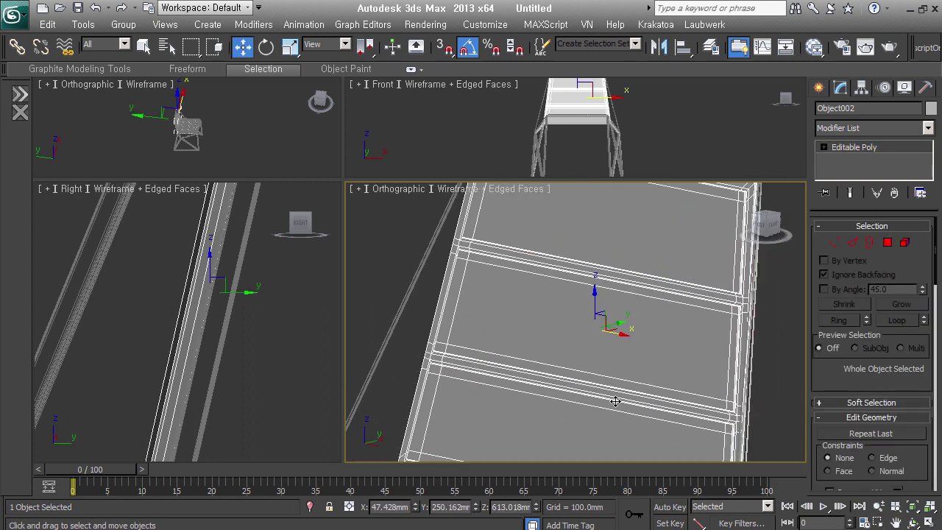
{"action": "key", "text": "s"}
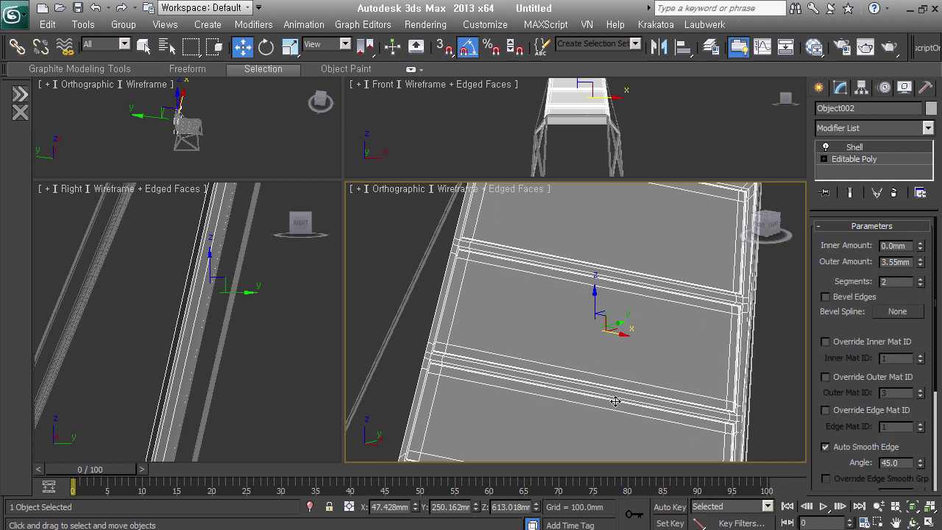
{"action": "left_click", "coordinate": [894, 193]}
{"action": "middle_click_drag", "start_coordinate": [721, 326], "coordinate": [700, 333], "text": "alt"}
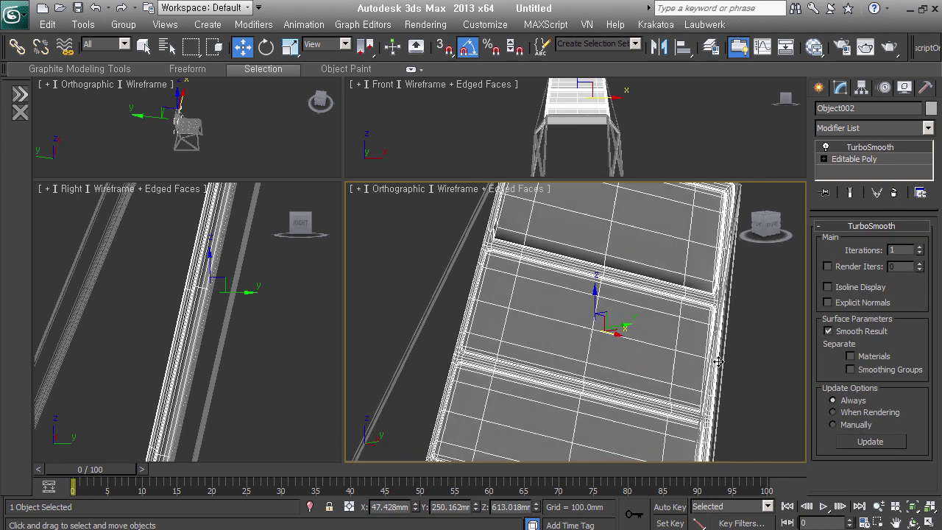
Set TurboSmooth Iterations to 2, inspect without edged faces, then select Editable Poly.
{"action": "left_click", "coordinate": [919, 248]}
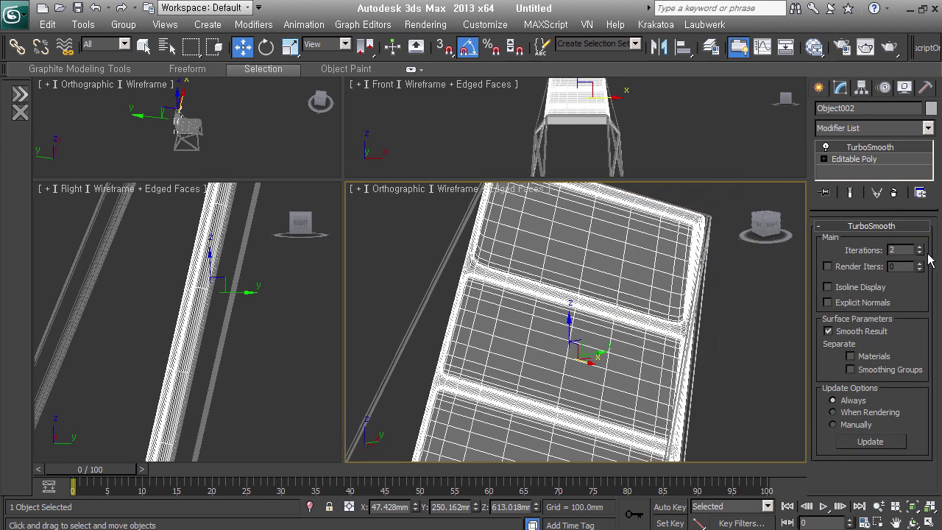
{"action": "middle_click_drag", "start_coordinate": [697, 364], "coordinate": [667, 378], "text": "alt"}
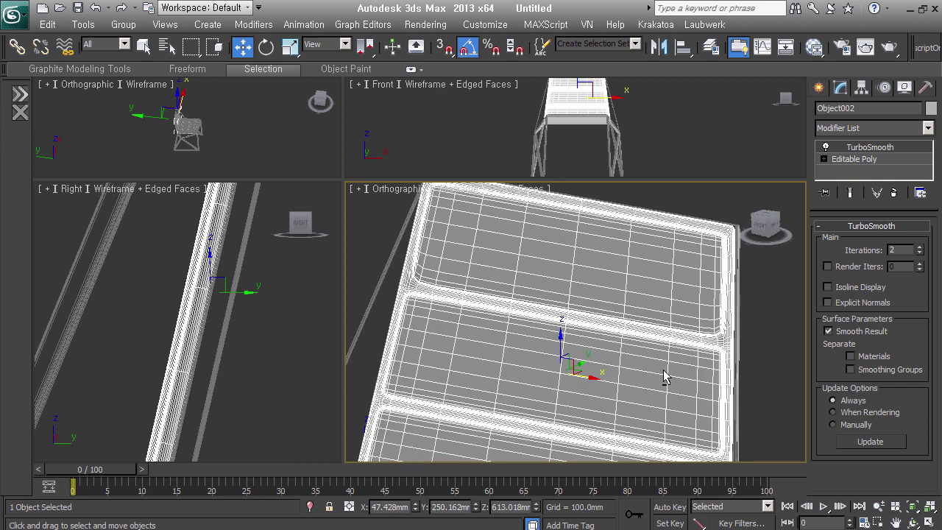
{"action": "key", "text": "F4"}
{"action": "mouse_move", "coordinate": [721, 394]}
{"action": "middle_mouse_down", "text": "alt"}
{"action": "mouse_move", "coordinate": [717, 343]}
{"action": "mouse_move", "coordinate": [765, 294]}
{"action": "middle_mouse_up", "text": "alt"}
{"action": "scroll", "coordinate": [716, 343], "scroll_direction": "up", "scroll_amount": 2}
{"action": "scroll", "coordinate": [732, 319], "scroll_direction": "down", "scroll_amount": 1}
{"action": "left_click", "coordinate": [853, 159]}
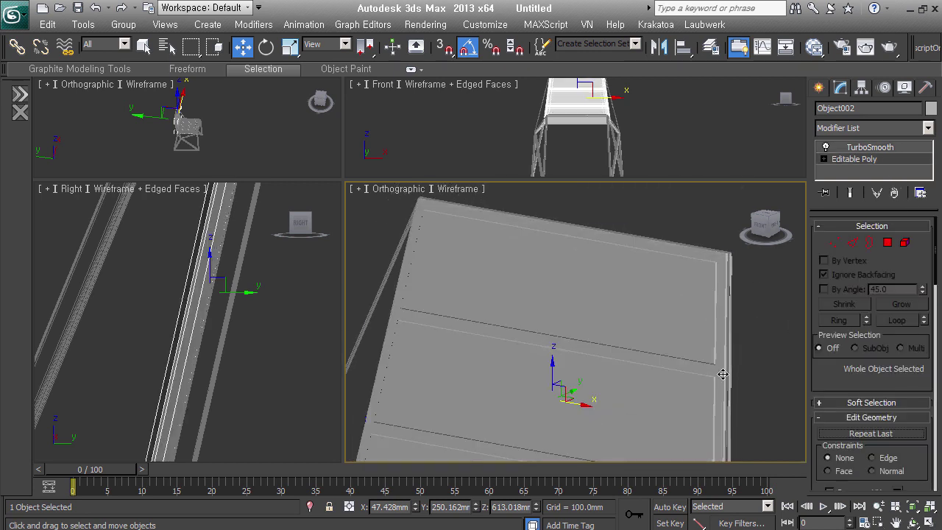
Insert an edge loop across the top backrest board.
{"action": "left_click", "coordinate": [851, 242]}
{"action": "key", "text": "F4"}
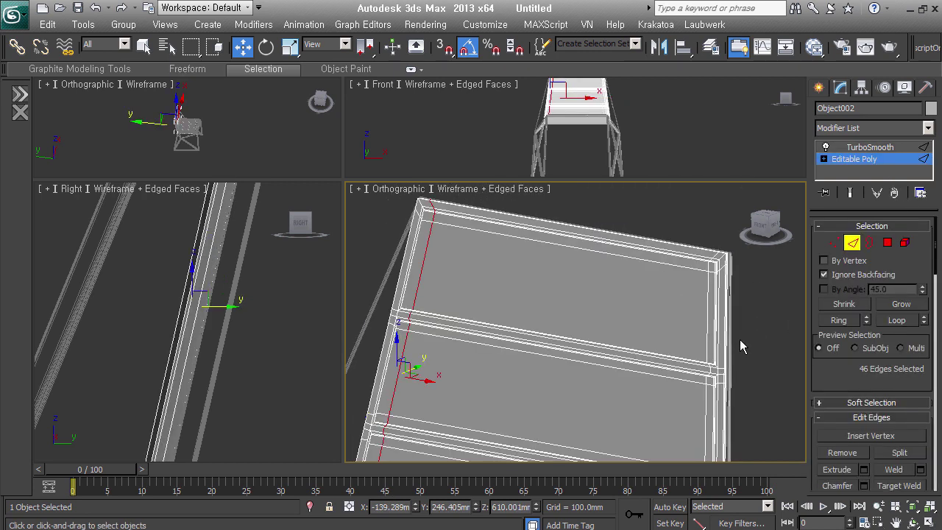
{"action": "key", "text": "shift+alt+w"}
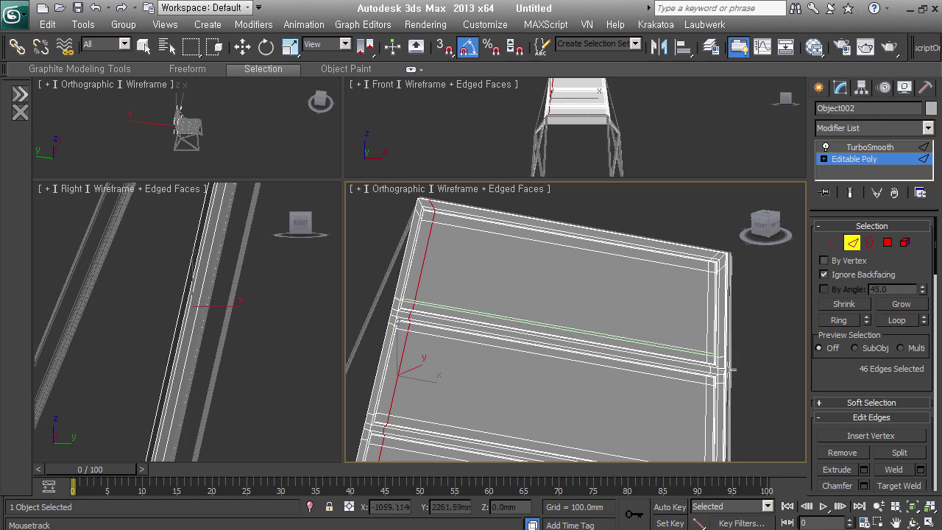
{"action": "left_click", "coordinate": [730, 370]}
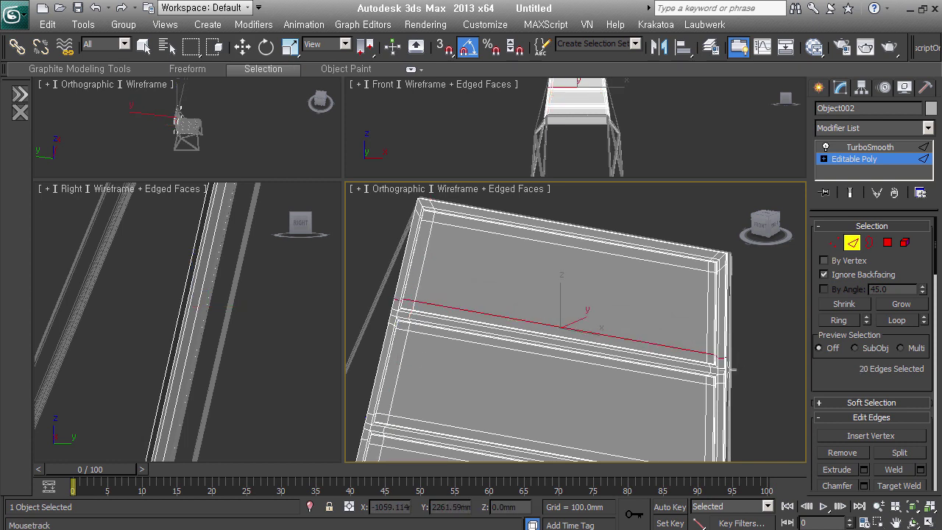
{"action": "key", "text": "w"}
Re-enable the TurboSmooth result and frame the whole chair.
{"action": "left_click", "coordinate": [870, 147]}
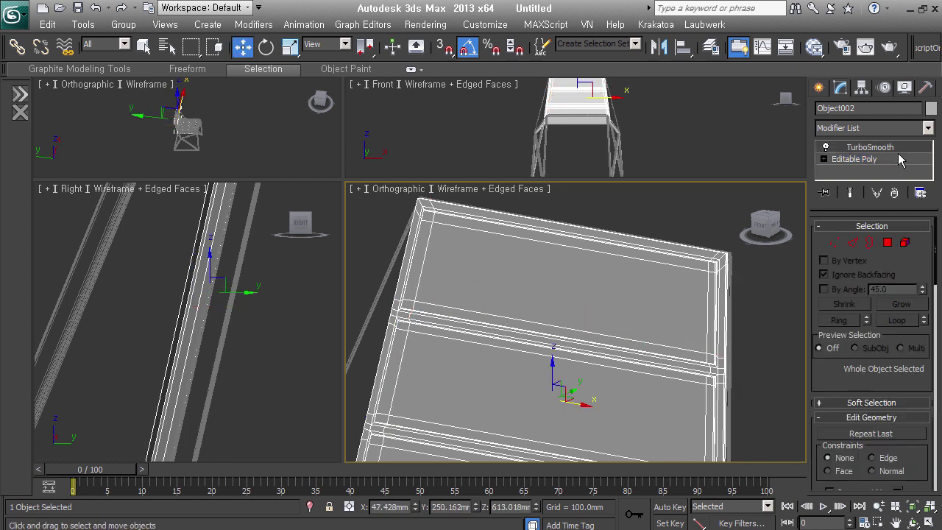
{"action": "key", "text": "F4"}
{"action": "scroll", "coordinate": [714, 368], "scroll_direction": "down", "scroll_amount": 2}
{"action": "scroll", "coordinate": [693, 353], "scroll_direction": "down", "scroll_amount": 1}
{"action": "scroll", "coordinate": [683, 374], "scroll_direction": "down", "scroll_amount": 3}
{"action": "mouse_move", "coordinate": [683, 373]}
{"action": "middle_mouse_down"}
{"action": "mouse_move", "coordinate": [689, 310]}
{"action": "mouse_move", "coordinate": [696, 371]}
{"action": "mouse_move", "coordinate": [688, 374]}
{"action": "mouse_move", "coordinate": [732, 397]}
{"action": "mouse_move", "coordinate": [615, 322]}
{"action": "middle_mouse_up"}
{"action": "key", "text": "F3"}
Switch to a wireframe Left view, disable TurboSmooth, and select Editable Poly with a taller stack.
{"action": "key", "text": "l"}
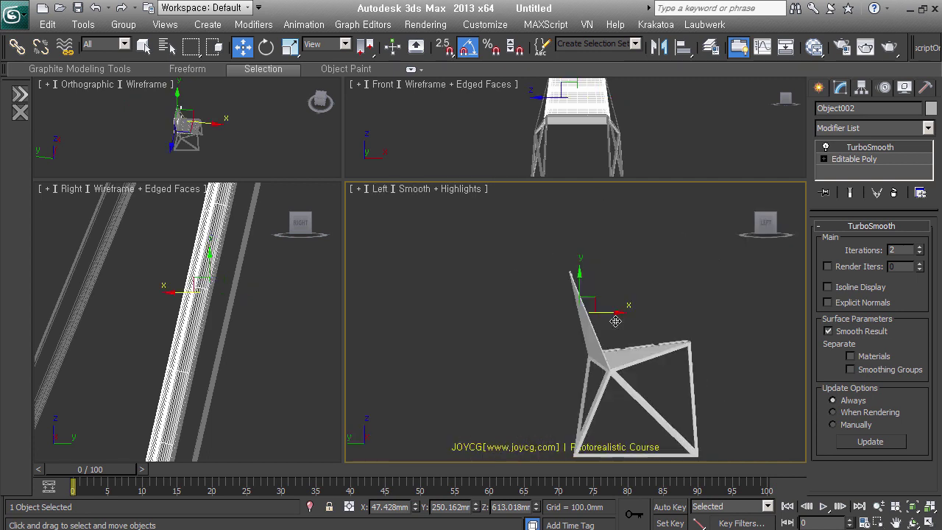
{"action": "key", "text": "F3"}
{"action": "scroll", "coordinate": [605, 357], "scroll_direction": "up", "scroll_amount": 5}
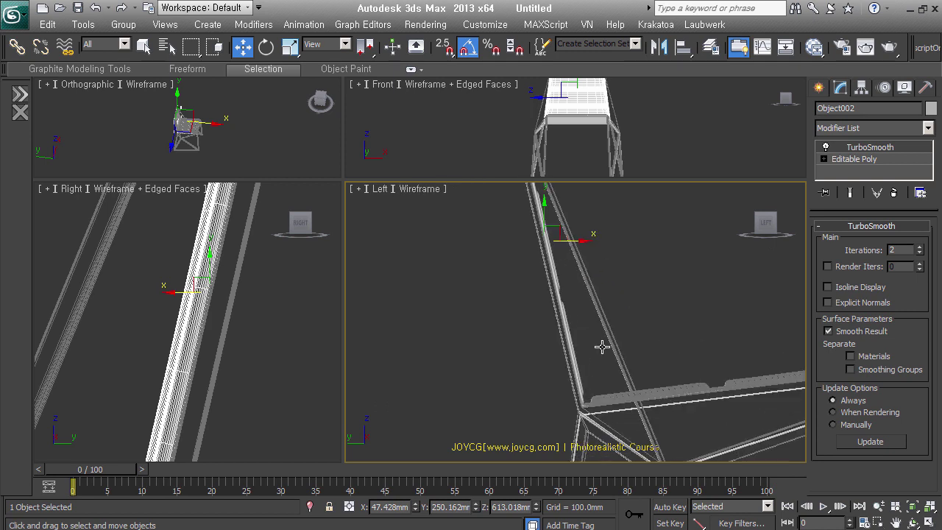
{"action": "scroll", "coordinate": [602, 346], "scroll_direction": "down", "scroll_amount": 2}
{"action": "scroll", "coordinate": [602, 346], "scroll_direction": "down", "scroll_amount": 1}
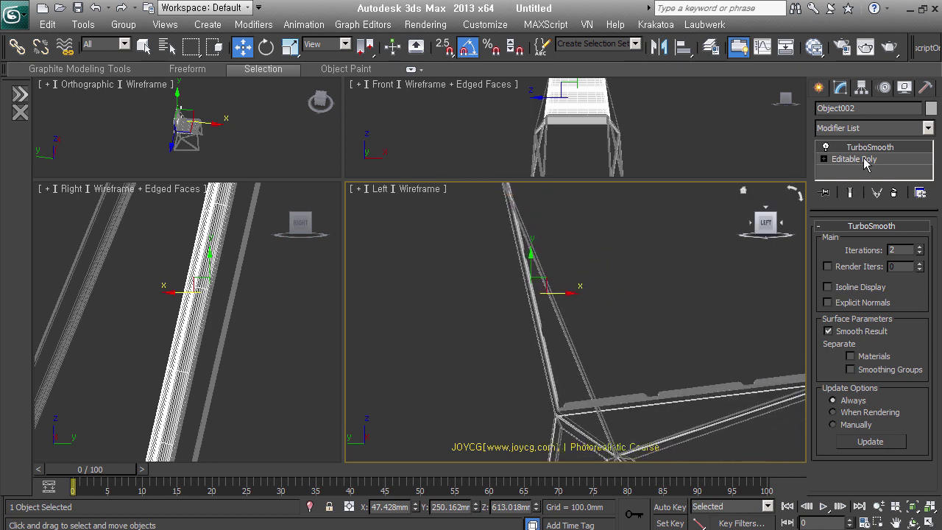
{"action": "middle_click_drag", "start_coordinate": [616, 347], "coordinate": [602, 352]}
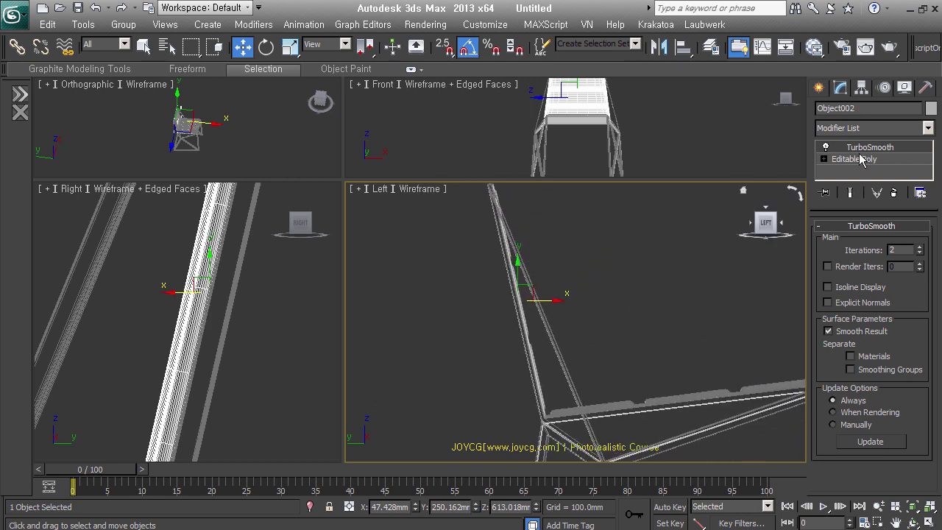
{"action": "left_click", "coordinate": [826, 149]}
{"action": "left_click", "coordinate": [850, 161]}
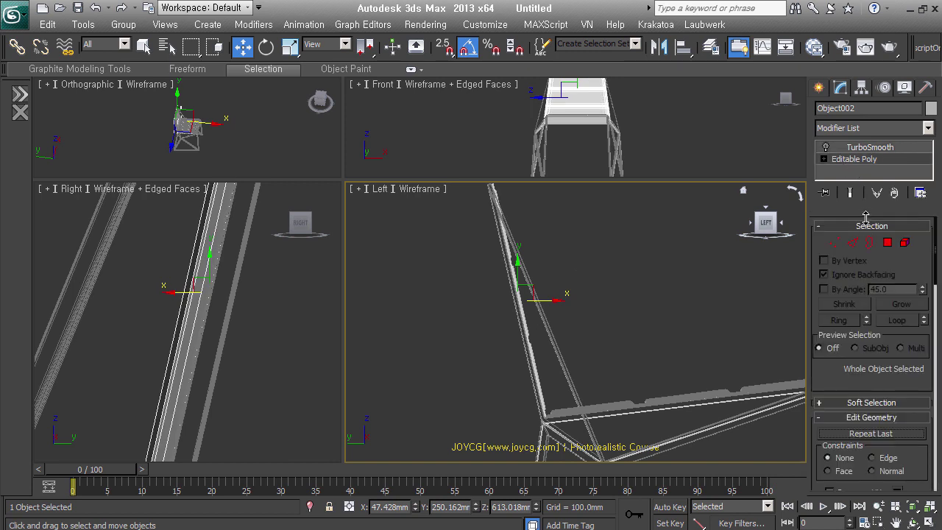
{"action": "left_click_drag", "start_coordinate": [865, 218], "coordinate": [865, 253]}
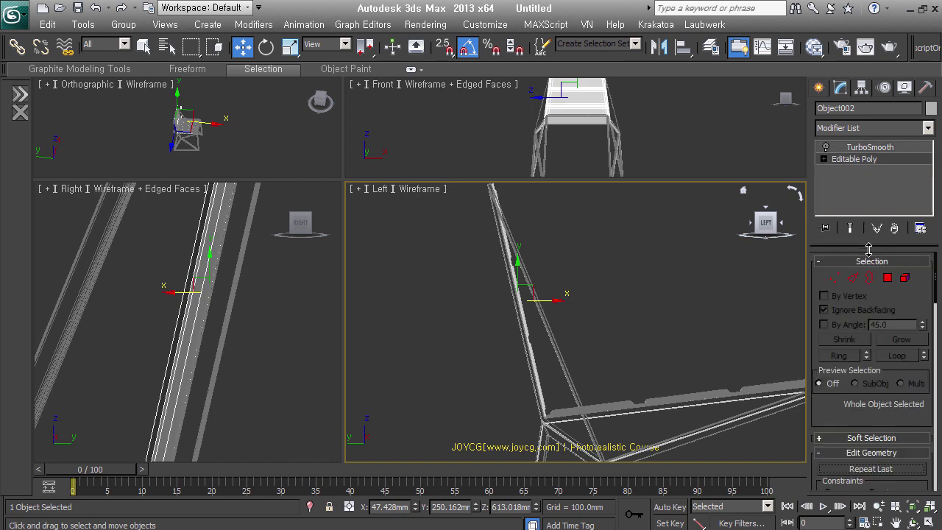
Shift-brush the chair back with Paint Deform in the Left view, then return to TurboSmooth.
{"action": "left_click", "coordinate": [219, 72]}
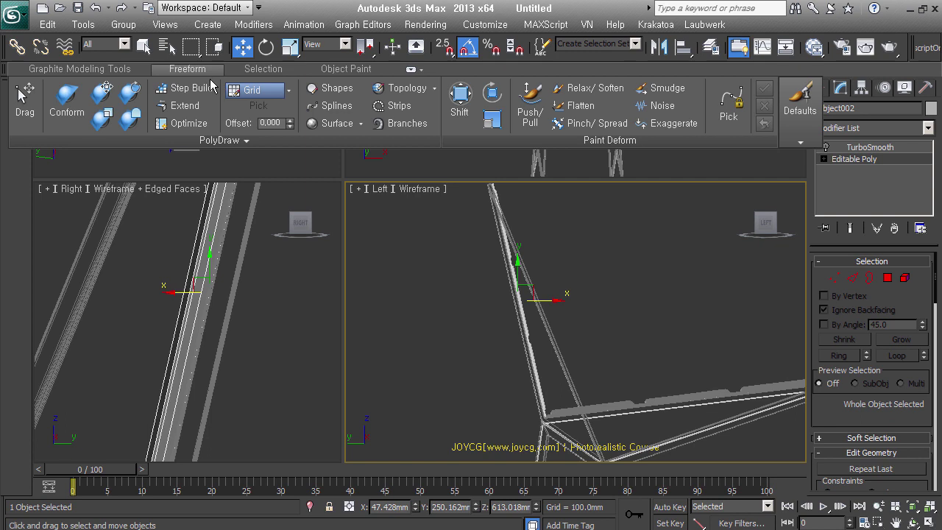
{"action": "left_click", "coordinate": [460, 99]}
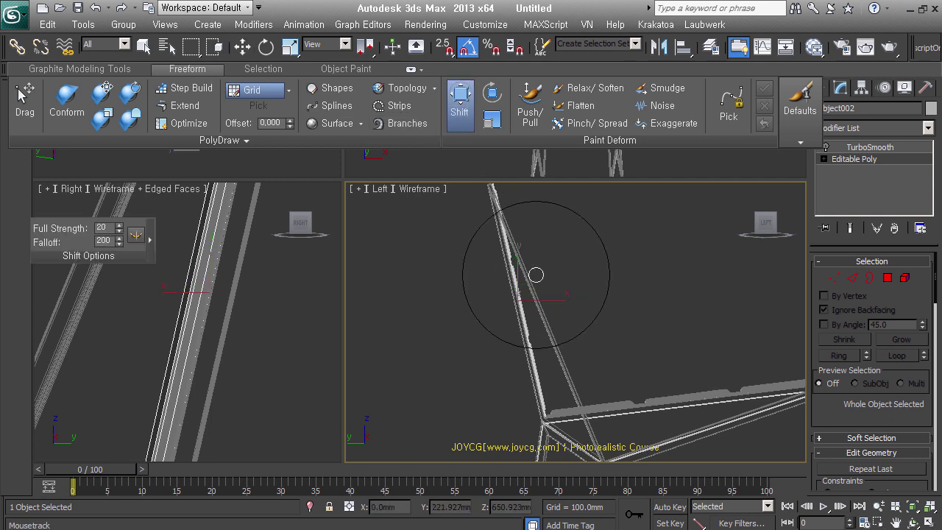
{"action": "left_click_drag", "start_coordinate": [536, 275], "coordinate": [506, 311]}
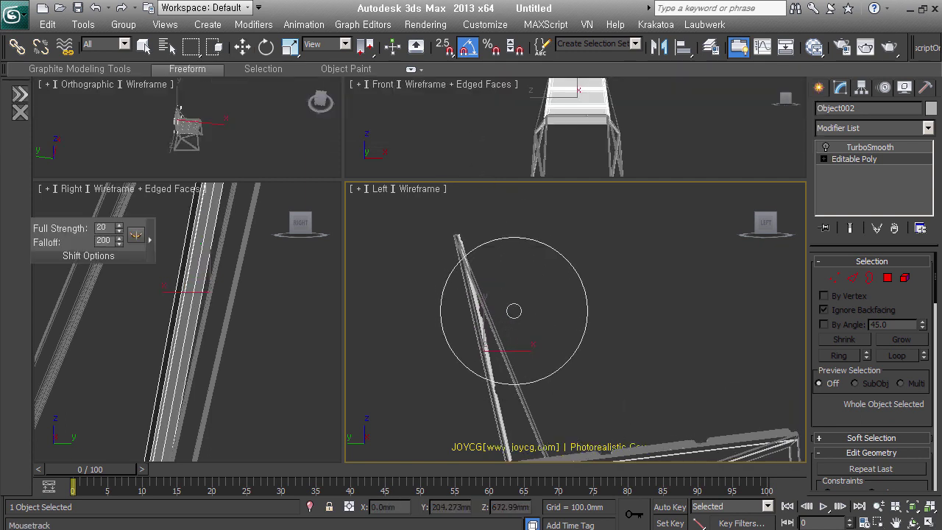
{"action": "middle_click_drag", "start_coordinate": [542, 364], "coordinate": [524, 301]}
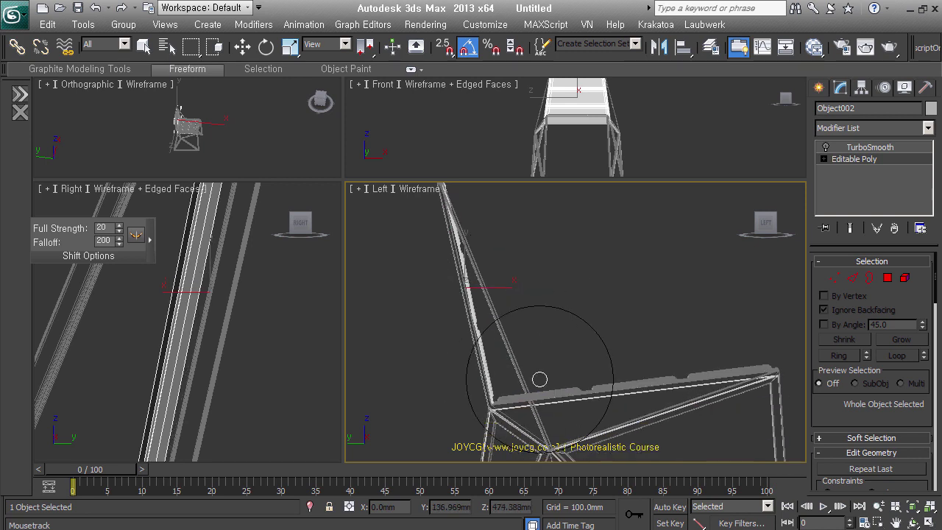
{"action": "middle_click_drag", "start_coordinate": [535, 378], "coordinate": [529, 404]}
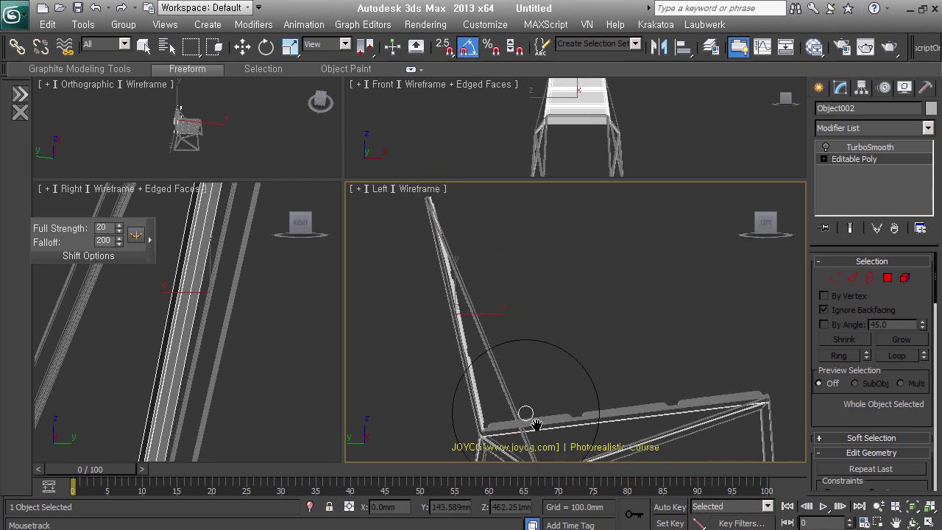
{"action": "left_click", "coordinate": [869, 148]}
{"action": "key", "text": "w"}
{"action": "right_click", "coordinate": [596, 214]}
Select the seat Object001 and go to its Editable Poly level.
{"action": "left_click", "coordinate": [591, 362]}
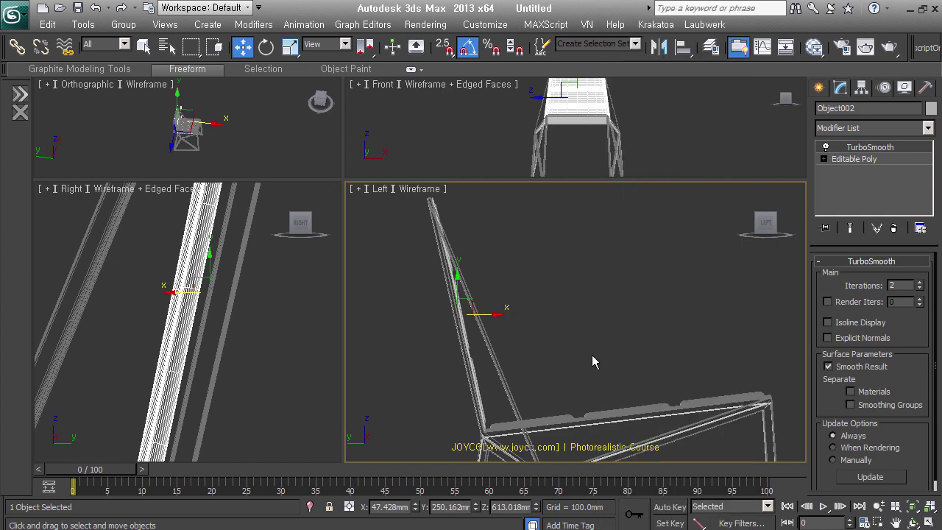
{"action": "left_click", "coordinate": [611, 426]}
{"action": "key", "text": "ctrl+z"}
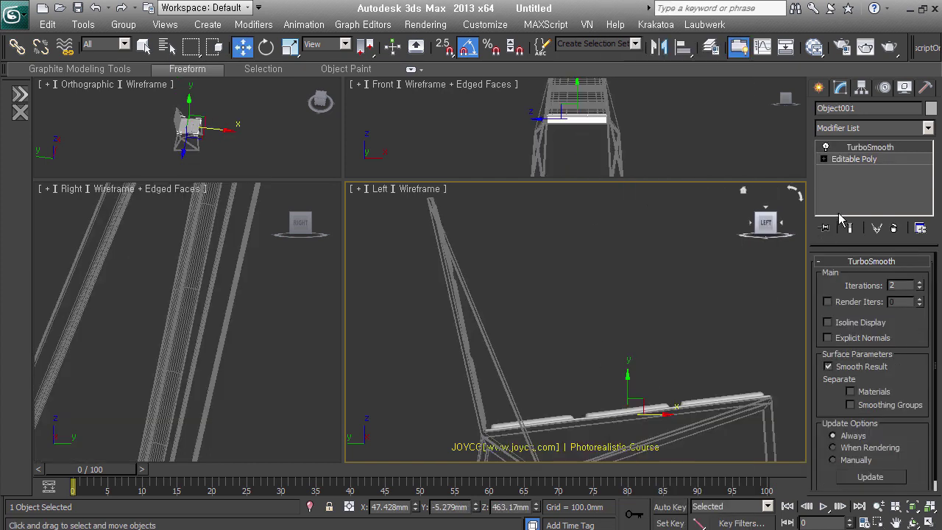
{"action": "left_click", "coordinate": [885, 159]}
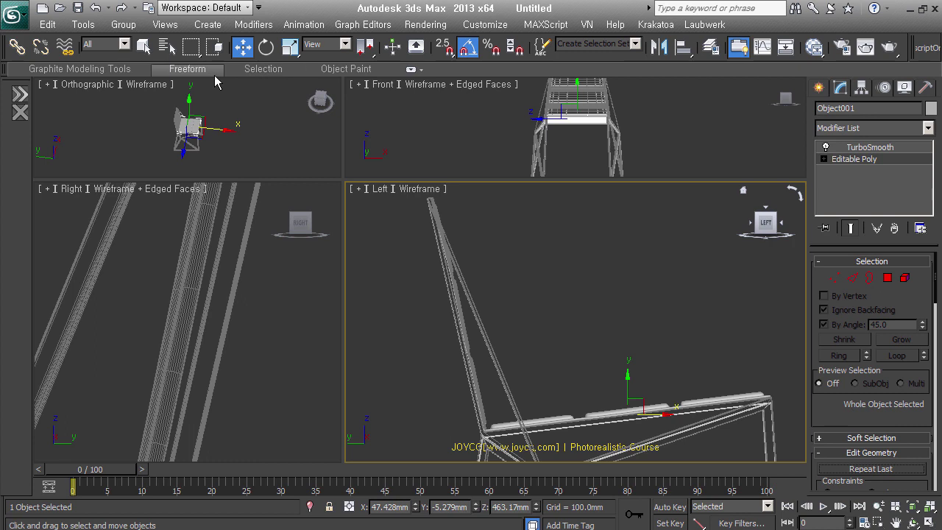
Shift-brush the seat mesh in the Left view, then select TurboSmooth and show Standard Primitives.
{"action": "left_click", "coordinate": [214, 70]}
{"action": "left_click", "coordinate": [459, 103]}
{"action": "scroll", "coordinate": [537, 309], "scroll_direction": "up", "scroll_amount": 2}
{"action": "scroll", "coordinate": [582, 339], "scroll_direction": "up", "scroll_amount": 1}
{"action": "scroll", "coordinate": [530, 368], "scroll_direction": "up", "scroll_amount": 1}
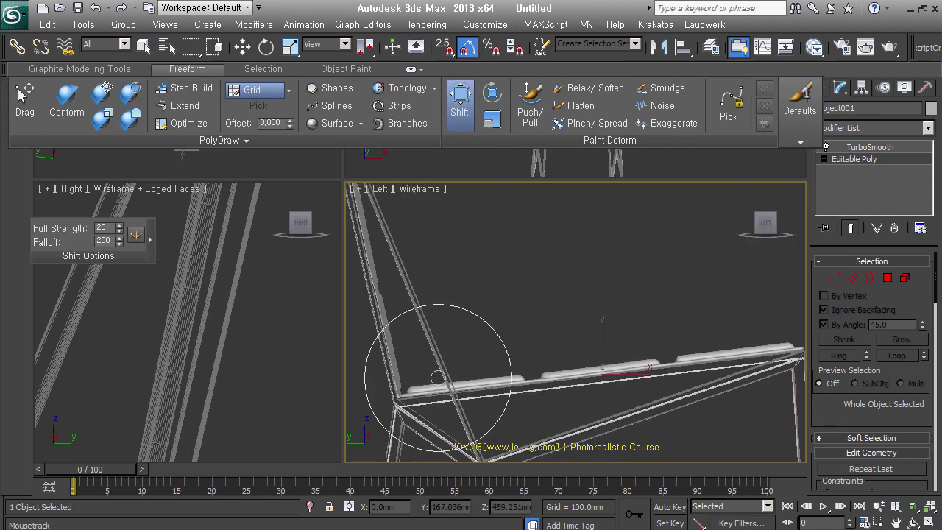
{"action": "middle_click_drag", "start_coordinate": [515, 349], "coordinate": [493, 358]}
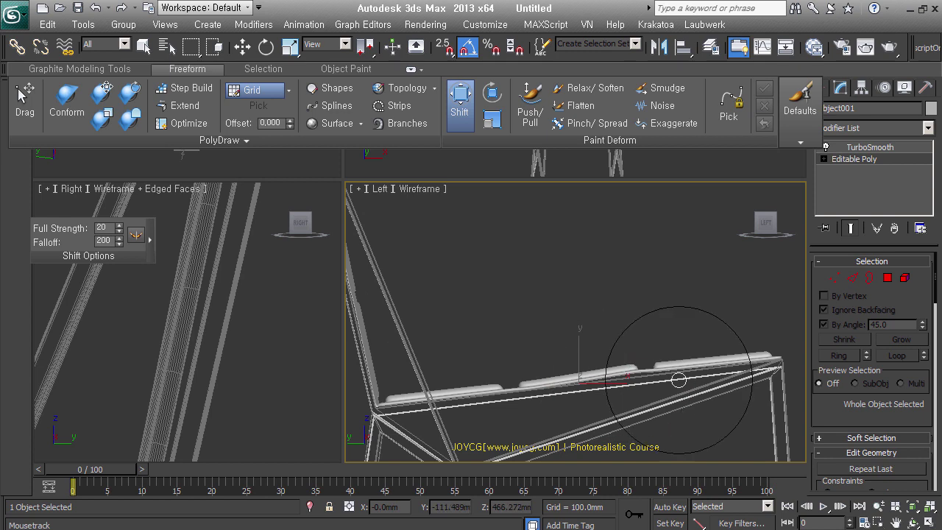
{"action": "scroll", "coordinate": [657, 363], "scroll_direction": "up", "scroll_amount": 2}
{"action": "mouse_move", "coordinate": [657, 364]}
{"action": "middle_mouse_down"}
{"action": "mouse_move", "coordinate": [614, 380]}
{"action": "mouse_move", "coordinate": [545, 361]}
{"action": "middle_mouse_up"}
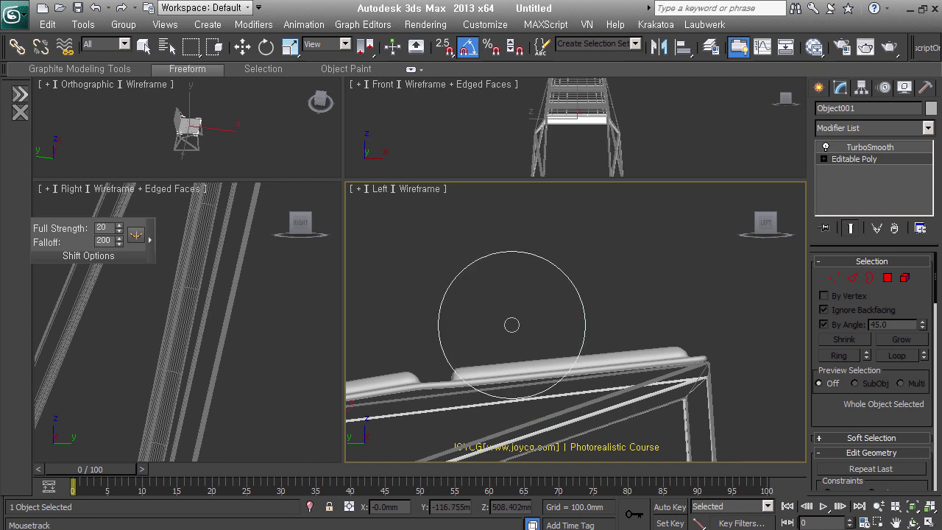
{"action": "left_click", "coordinate": [870, 147]}
{"action": "left_click", "coordinate": [822, 89]}
Orbit the Left view into an angled orthographic view of the chair and select Box002.
{"action": "scroll", "coordinate": [562, 336], "scroll_direction": "down", "scroll_amount": 1}
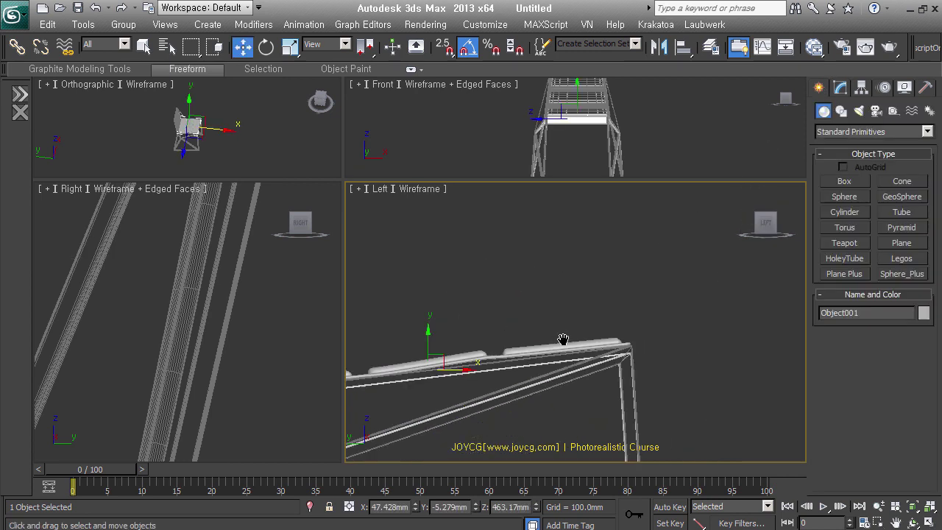
{"action": "scroll", "coordinate": [561, 336], "scroll_direction": "down", "scroll_amount": 2}
{"action": "scroll", "coordinate": [561, 337], "scroll_direction": "down", "scroll_amount": 2}
{"action": "key", "text": "w"}
{"action": "left_click", "coordinate": [718, 353]}
{"action": "left_click", "coordinate": [606, 332]}
{"action": "mouse_move", "coordinate": [605, 332]}
{"action": "middle_mouse_down", "text": "alt"}
{"action": "mouse_move", "coordinate": [556, 373]}
{"action": "mouse_move", "coordinate": [505, 378]}
{"action": "mouse_move", "coordinate": [533, 367]}
{"action": "middle_mouse_up", "text": "alt"}
{"action": "left_click", "coordinate": [654, 361]}
{"action": "mouse_move", "coordinate": [653, 361]}
{"action": "middle_mouse_down", "text": "alt"}
{"action": "mouse_move", "coordinate": [595, 331]}
{"action": "mouse_move", "coordinate": [607, 358]}
{"action": "middle_mouse_up", "text": "alt"}
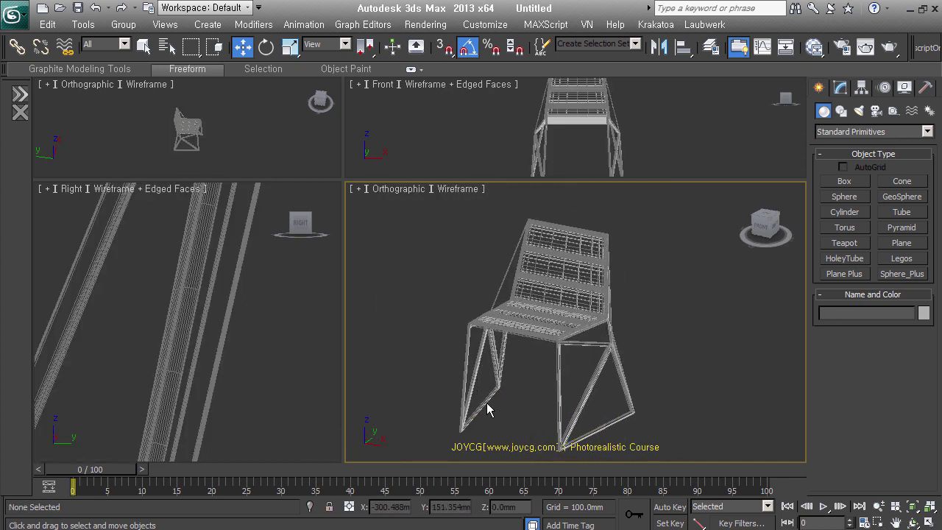
{"action": "left_click", "coordinate": [487, 403]}
{"action": "middle_click_drag", "start_coordinate": [641, 405], "coordinate": [619, 404], "text": "alt"}
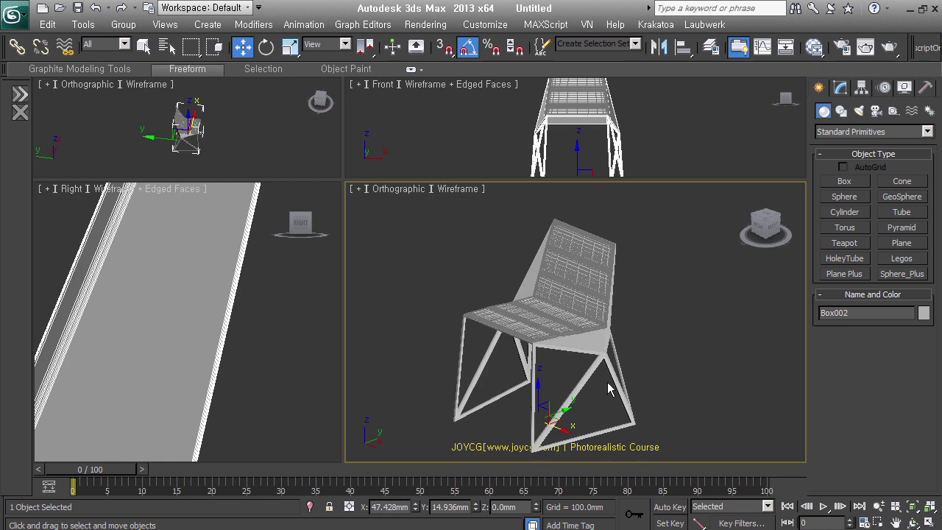
Add a Material modifier with ID 1 to Box002 and copy it onto the Object002 backrest.
{"action": "left_click", "coordinate": [840, 88]}
{"action": "left_click", "coordinate": [883, 127]}
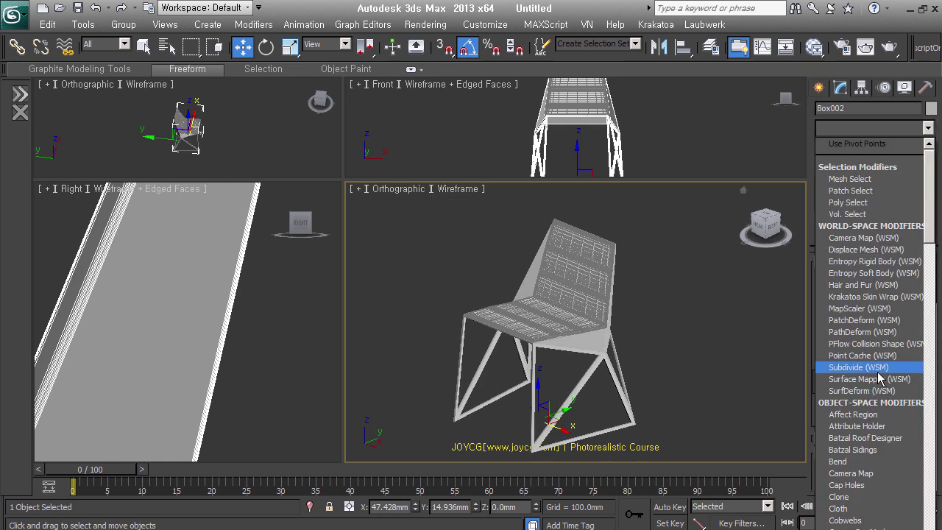
{"action": "key", "text": "m"}
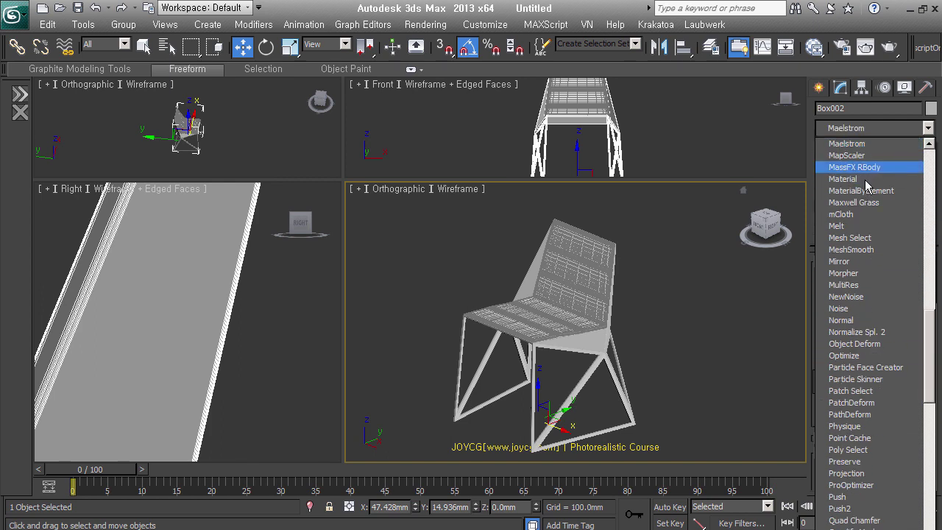
{"action": "left_click", "coordinate": [865, 179]}
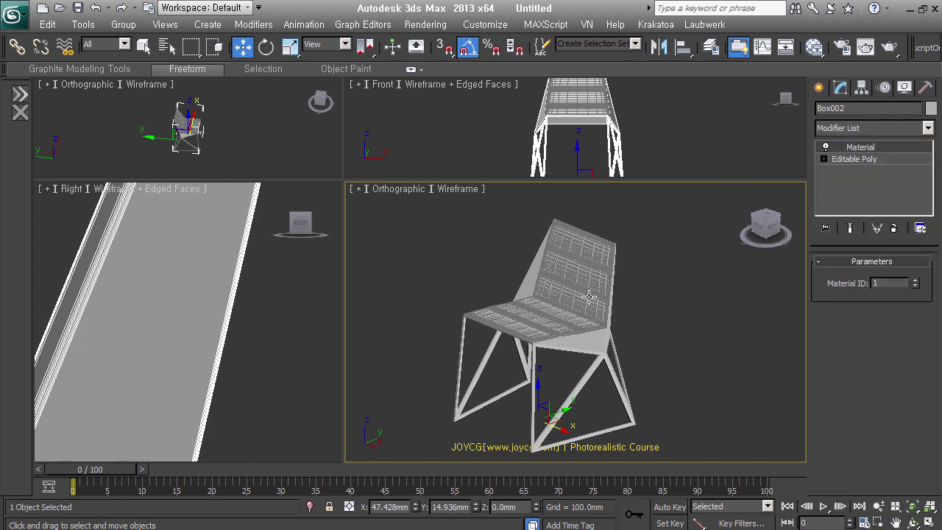
{"action": "right_click", "coordinate": [867, 148]}
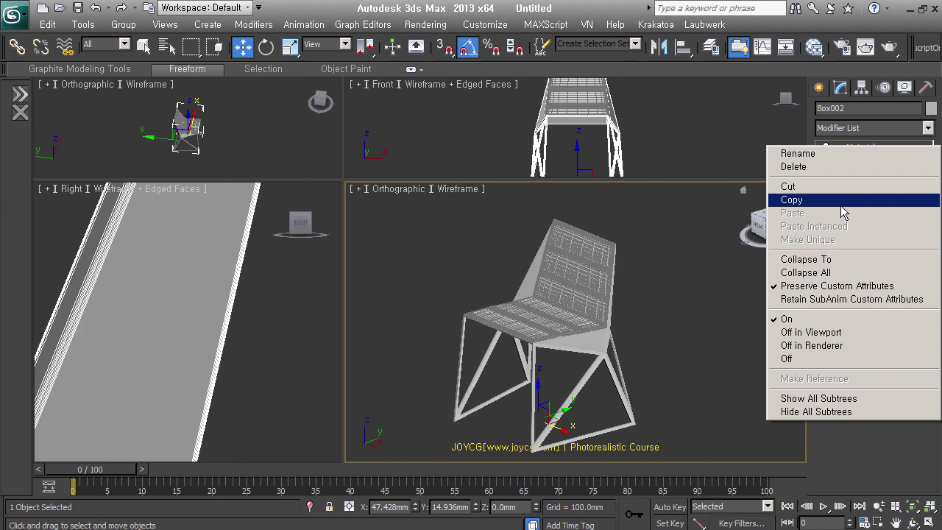
{"action": "left_click", "coordinate": [842, 204]}
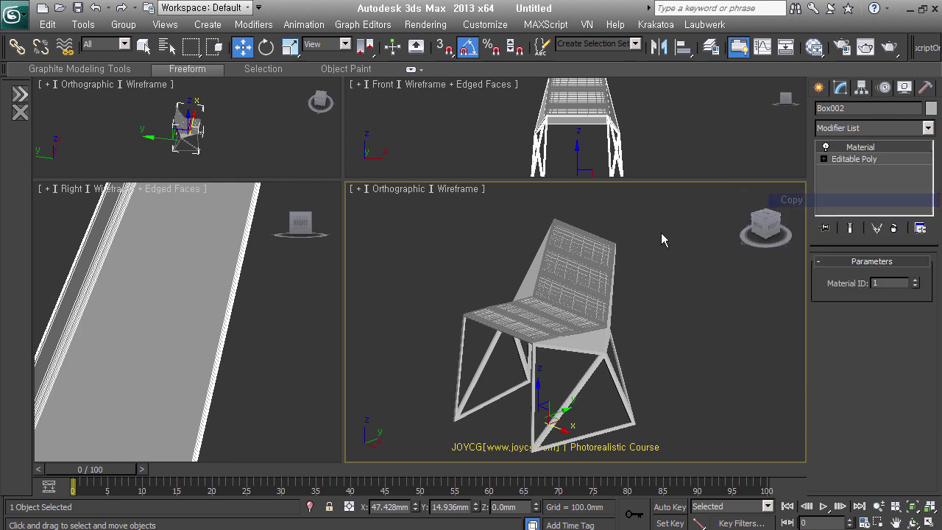
{"action": "left_click_drag", "start_coordinate": [872, 150], "coordinate": [593, 267]}
Apply the Material modifier to the chair seat as well.
{"action": "left_click", "coordinate": [593, 267]}
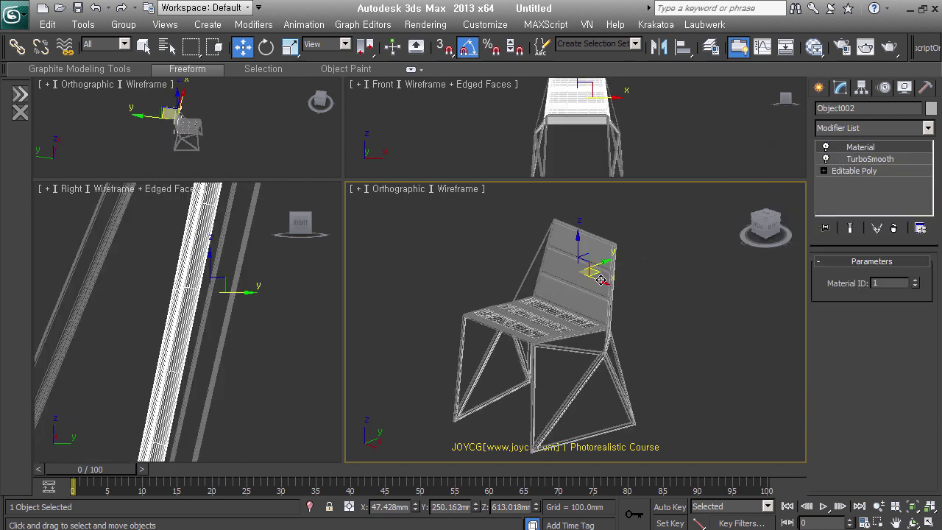
{"action": "mouse_move", "coordinate": [861, 148]}
{"action": "left_mouse_down"}
{"action": "mouse_move", "coordinate": [535, 327]}
{"action": "mouse_move", "coordinate": [540, 335]}
{"action": "left_mouse_up"}
{"action": "left_click", "coordinate": [541, 335]}
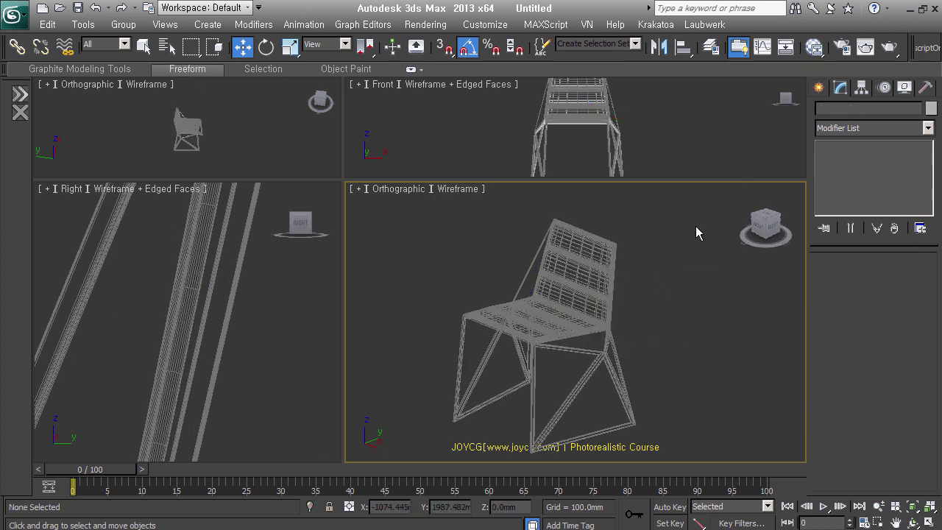
Group the three chair pieces into a single group named chair.
{"action": "left_click_drag", "start_coordinate": [695, 226], "coordinate": [449, 427]}
{"action": "middle_click_drag", "start_coordinate": [541, 385], "coordinate": [552, 373]}
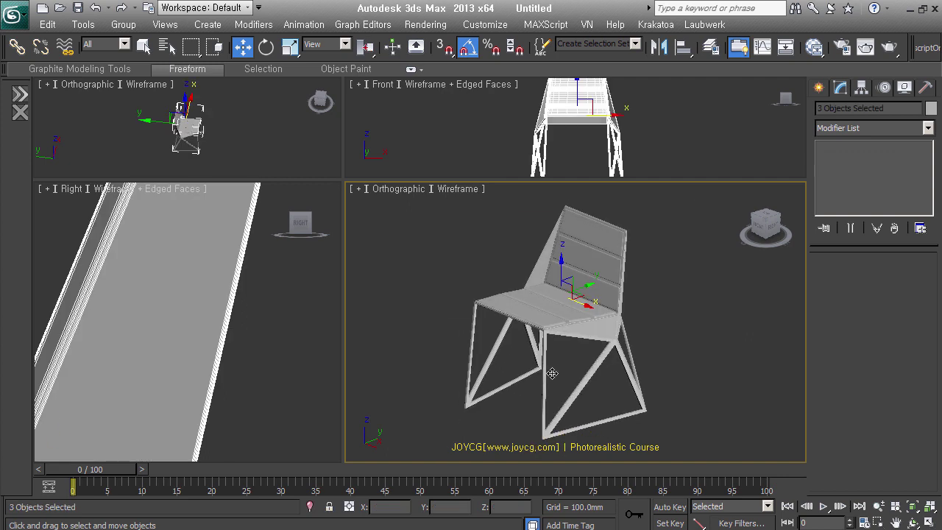
{"action": "key", "text": "ctrl+g"}
{"action": "type", "text": "chair"}
{"action": "key", "text": "Return"}
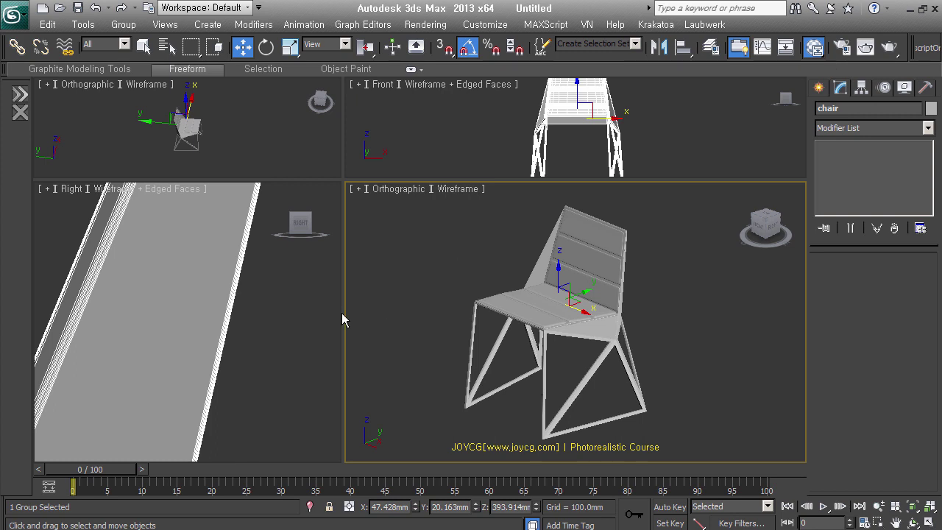
{"action": "key", "text": "ctrl+s"}
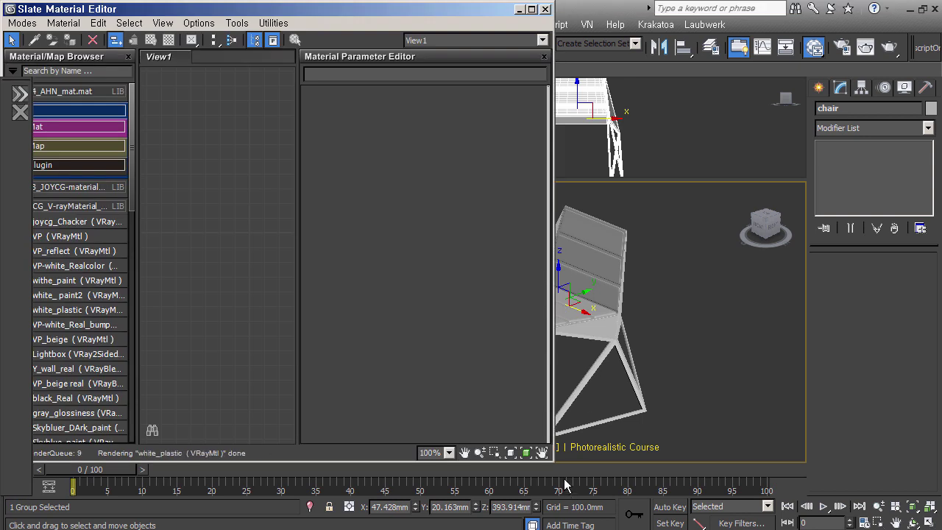
{"action": "left_click_drag", "start_coordinate": [560, 309], "coordinate": [646, 498]}
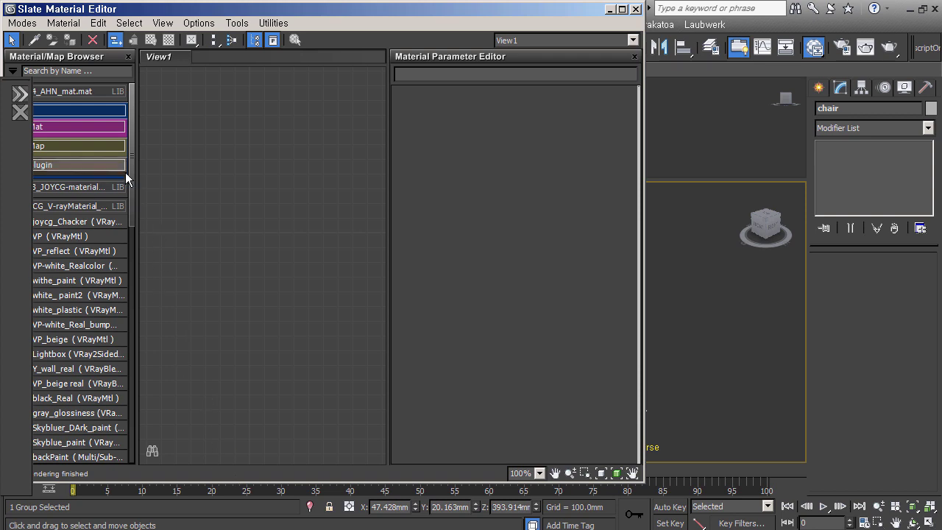
{"action": "left_click_drag", "start_coordinate": [163, 10], "coordinate": [204, 20]}
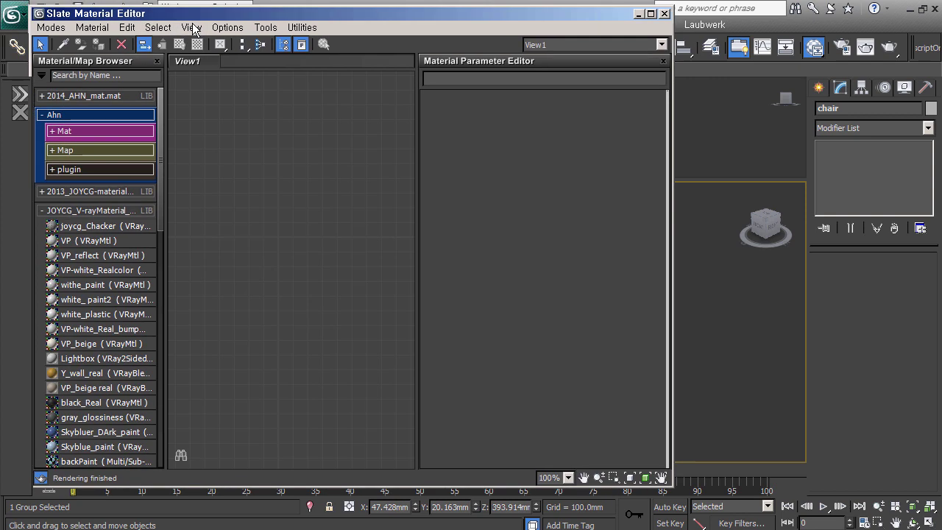
{"action": "left_click", "coordinate": [56, 121]}
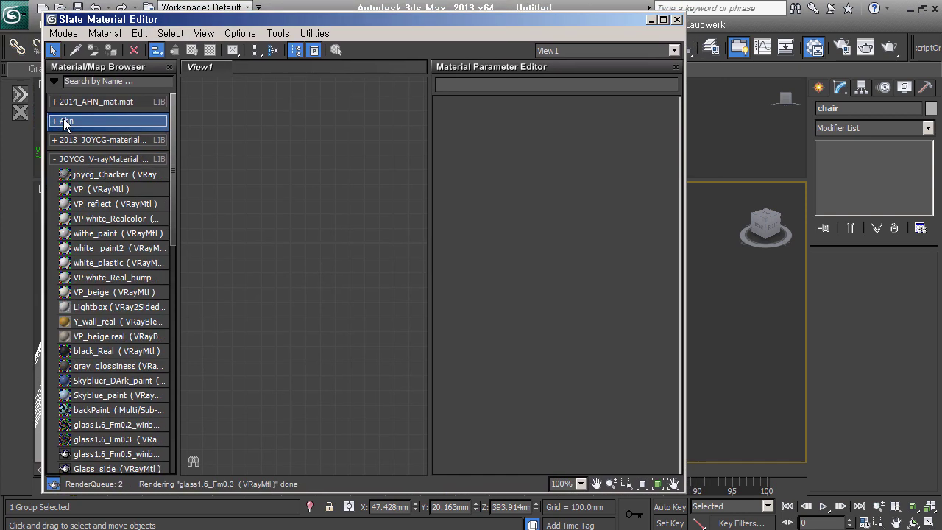
{"action": "left_click", "coordinate": [99, 278]}
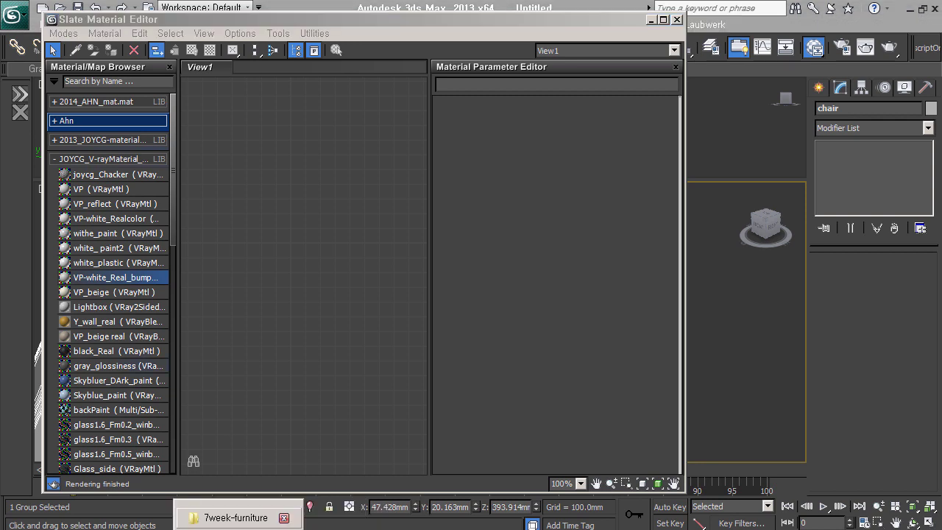
{"action": "left_click", "coordinate": [234, 518]}
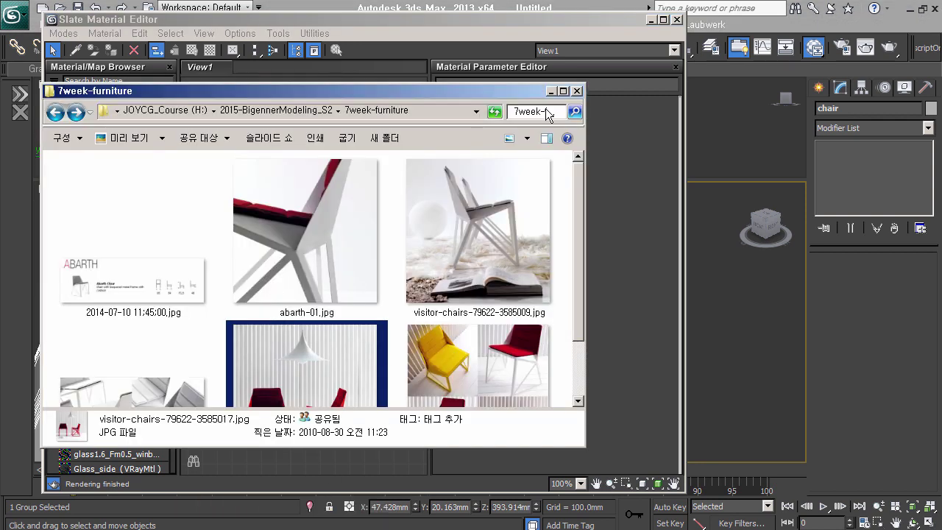
{"action": "left_click", "coordinate": [550, 92]}
Add white_plastic to the node view and move its Falloff node aside.
{"action": "left_click_drag", "start_coordinate": [136, 264], "coordinate": [370, 194]}
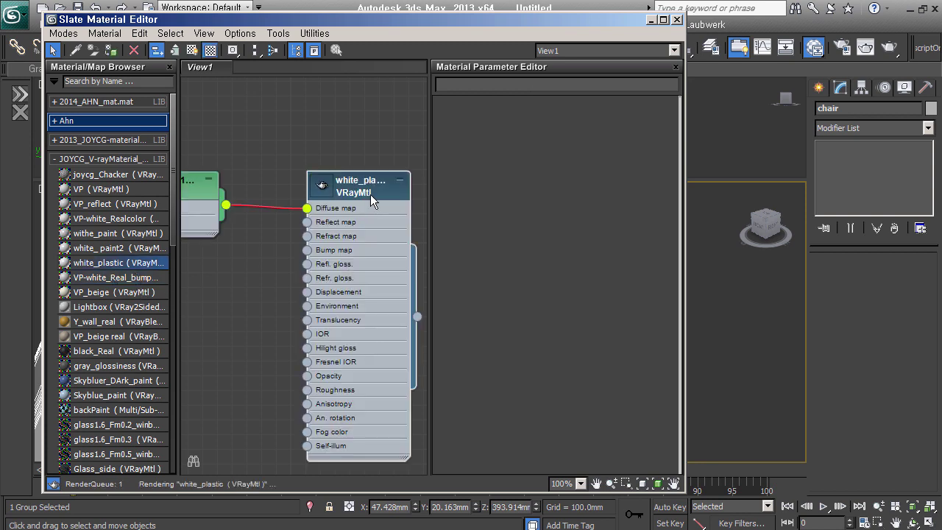
{"action": "mouse_move", "coordinate": [333, 197]}
{"action": "middle_mouse_down"}
{"action": "mouse_move", "coordinate": [303, 219]}
{"action": "mouse_move", "coordinate": [286, 165]}
{"action": "middle_mouse_up"}
{"action": "middle_click_drag", "start_coordinate": [228, 195], "coordinate": [281, 208]}
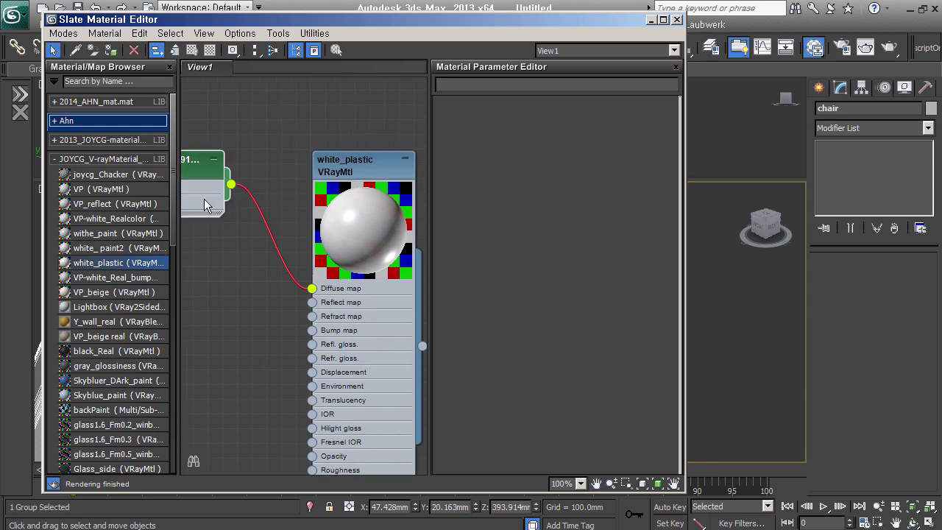
{"action": "left_click_drag", "start_coordinate": [206, 206], "coordinate": [245, 278]}
{"action": "middle_click_drag", "start_coordinate": [385, 195], "coordinate": [315, 233]}
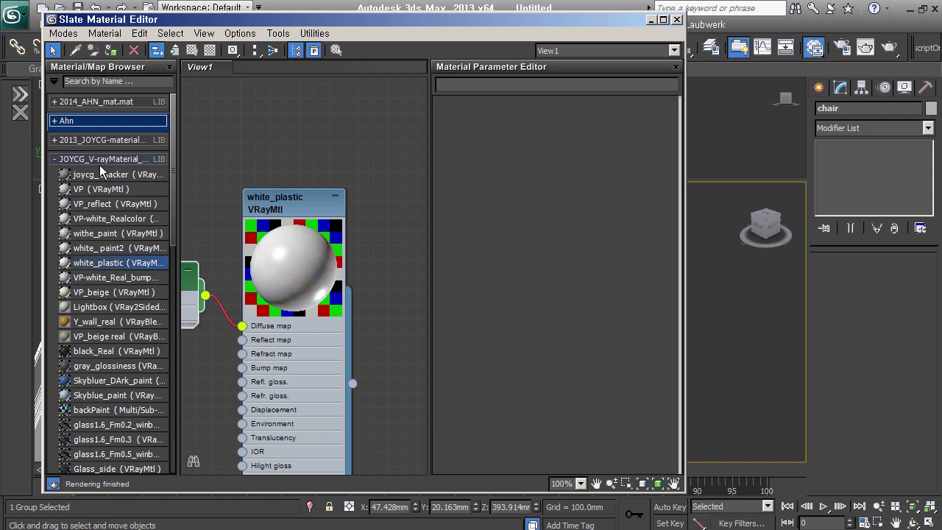
{"action": "key", "text": "alt+Tab"}
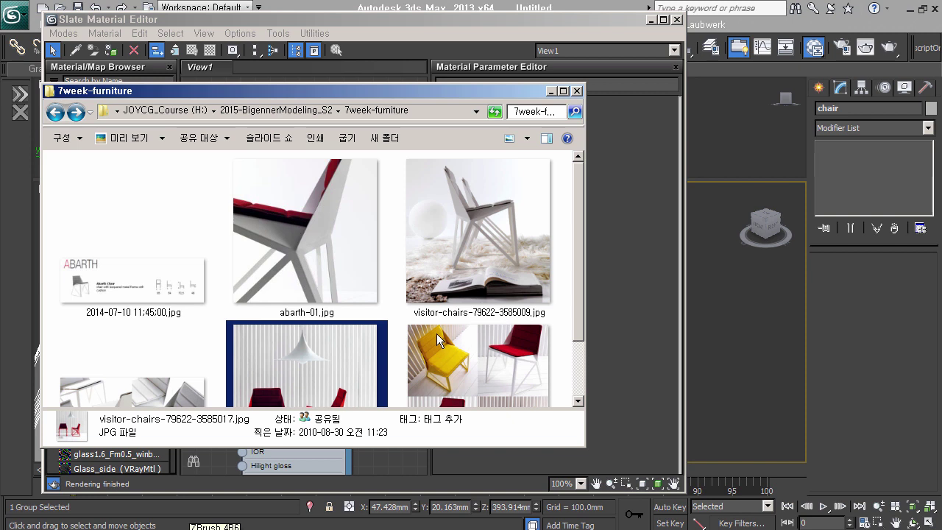
{"action": "key", "text": "alt+Tab"}
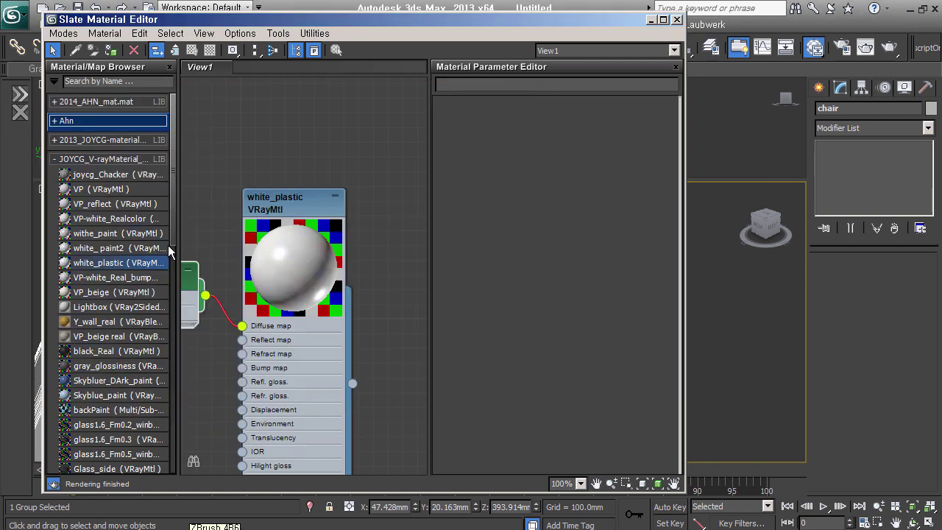
Add Y_wall_real, hide unused nodeslots on both nodes, and expand the Ahn Mat library.
{"action": "left_click_drag", "start_coordinate": [110, 321], "coordinate": [289, 103]}
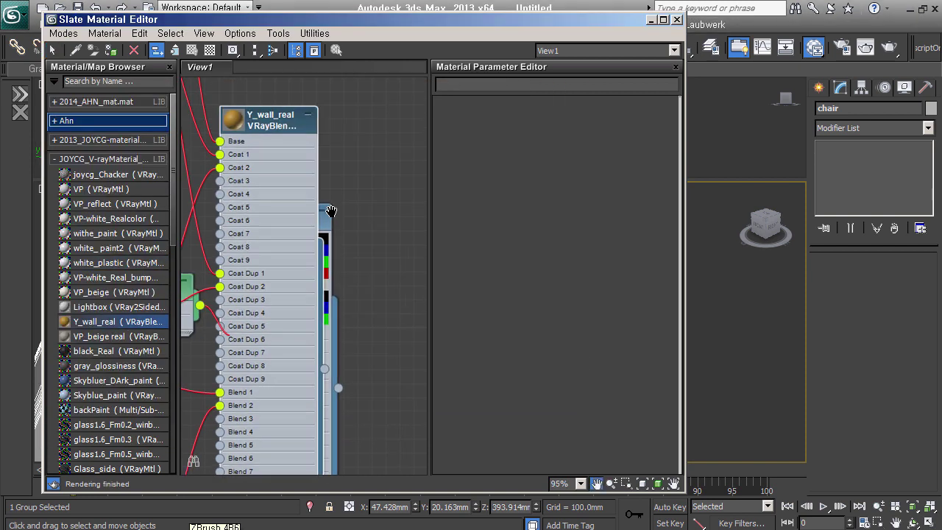
{"action": "scroll", "coordinate": [256, 170], "scroll_direction": "down", "scroll_amount": 2}
{"action": "scroll", "coordinate": [257, 170], "scroll_direction": "up", "scroll_amount": 1}
{"action": "right_click", "coordinate": [257, 170]}
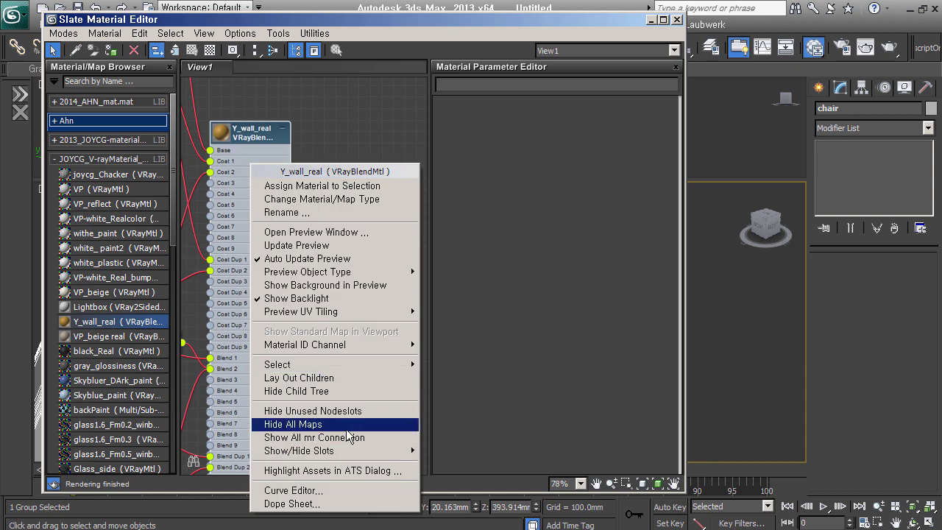
{"action": "left_click", "coordinate": [323, 410]}
{"action": "right_click", "coordinate": [259, 426]}
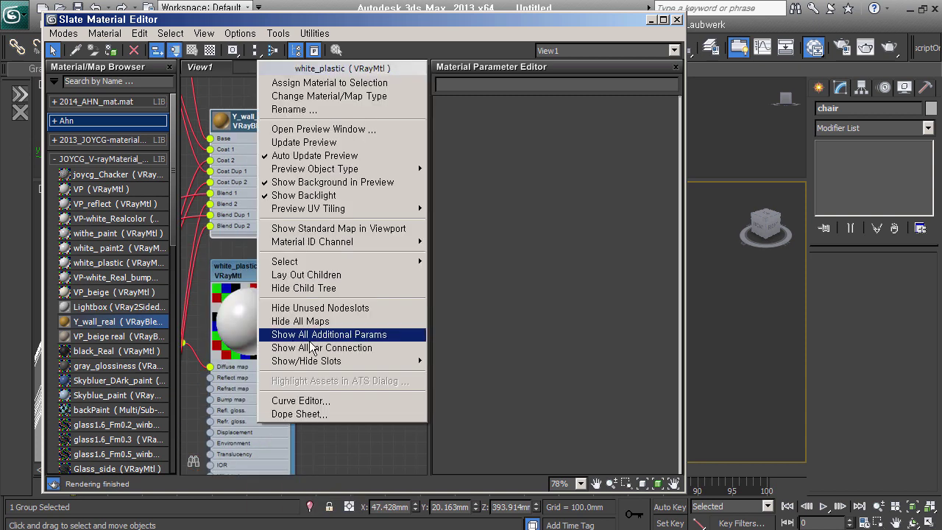
{"action": "left_click", "coordinate": [323, 362]}
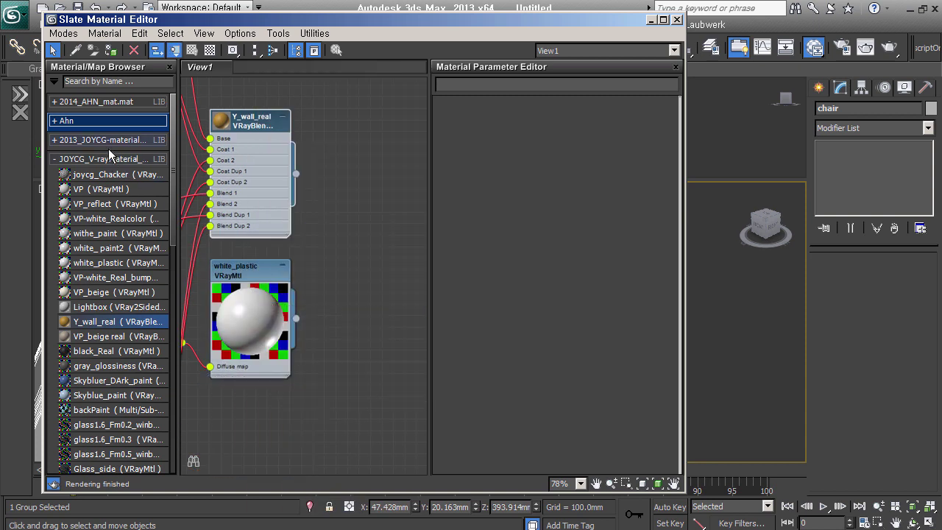
{"action": "left_click", "coordinate": [110, 121]}
{"action": "left_click", "coordinate": [77, 136]}
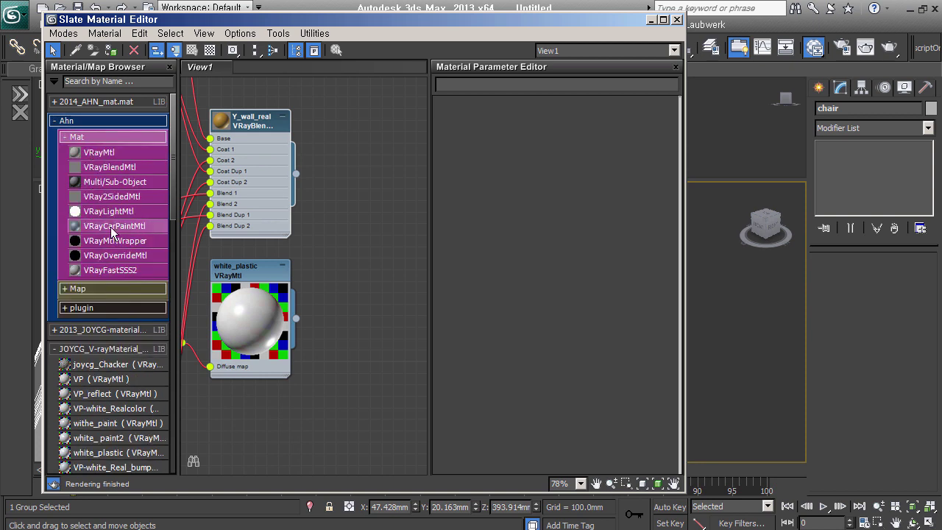
Create a 2-slot Multi/Sub-Object with white_plastic in slot 1 and Y_wall_real in slot 2.
{"action": "left_click_drag", "start_coordinate": [110, 182], "coordinate": [361, 191]}
{"action": "double_click", "coordinate": [374, 196]}
{"action": "left_click", "coordinate": [614, 125]}
{"action": "left_click", "coordinate": [615, 125]}
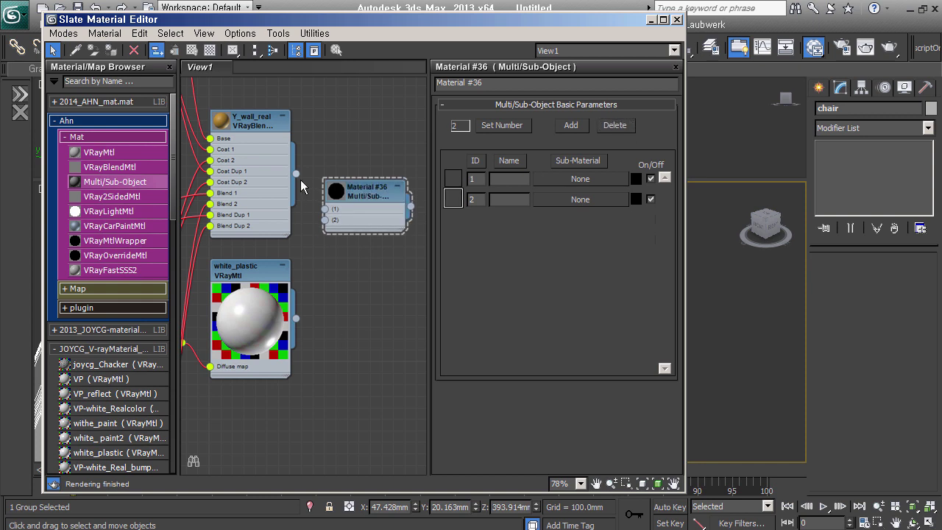
{"action": "mouse_move", "coordinate": [281, 217]}
{"action": "left_mouse_down"}
{"action": "mouse_move", "coordinate": [263, 397]}
{"action": "mouse_move", "coordinate": [240, 316]}
{"action": "left_mouse_up"}
{"action": "left_click_drag", "start_coordinate": [284, 191], "coordinate": [325, 210]}
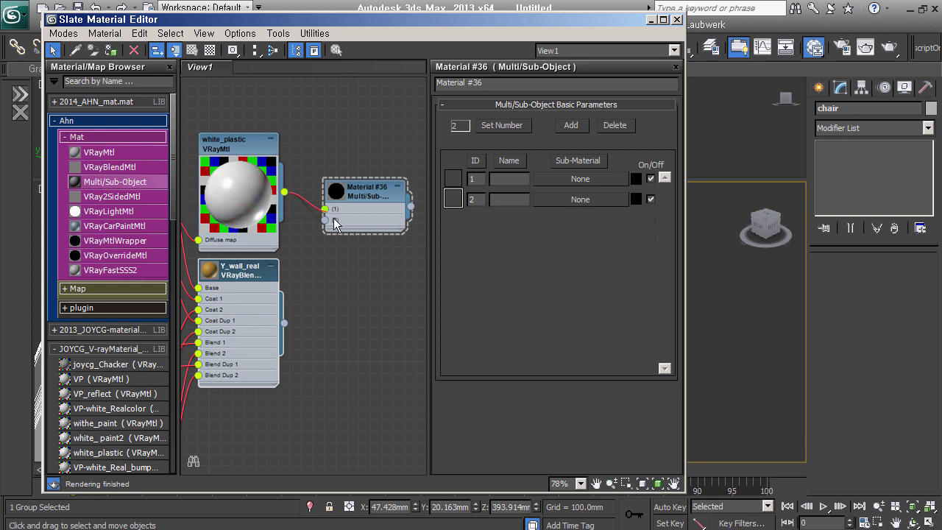
{"action": "left_click_drag", "start_coordinate": [284, 322], "coordinate": [326, 220]}
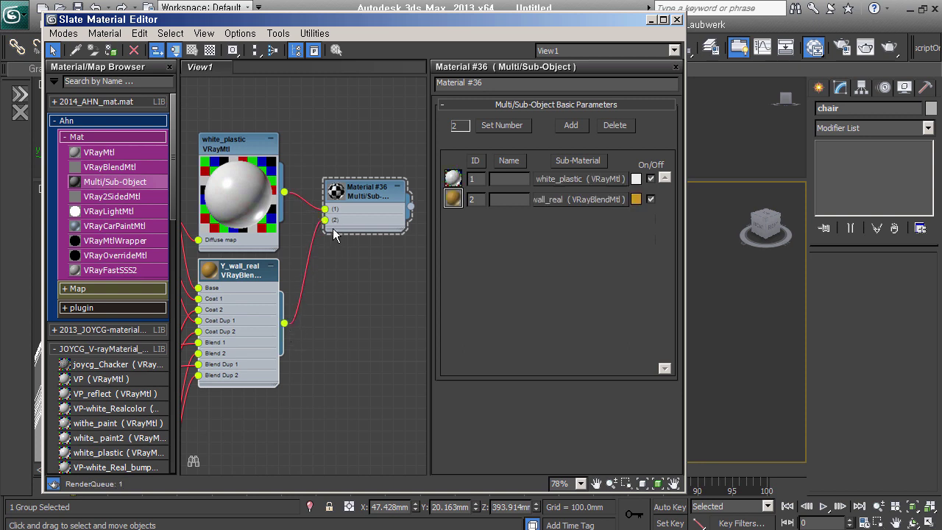
Name the Multi/Sub-Object material chair and minimize the material editor.
{"action": "double_click", "coordinate": [346, 202]}
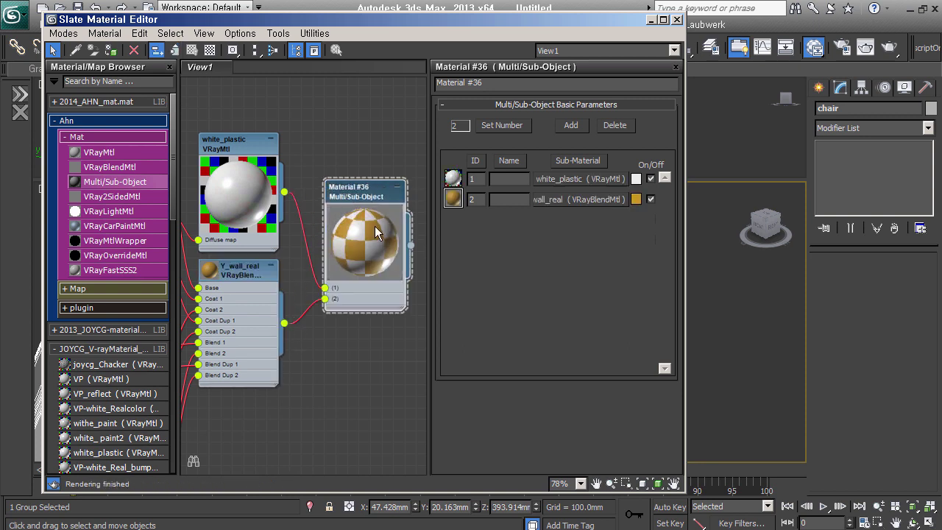
{"action": "type", "text": "chair"}
{"action": "key", "text": "Return"}
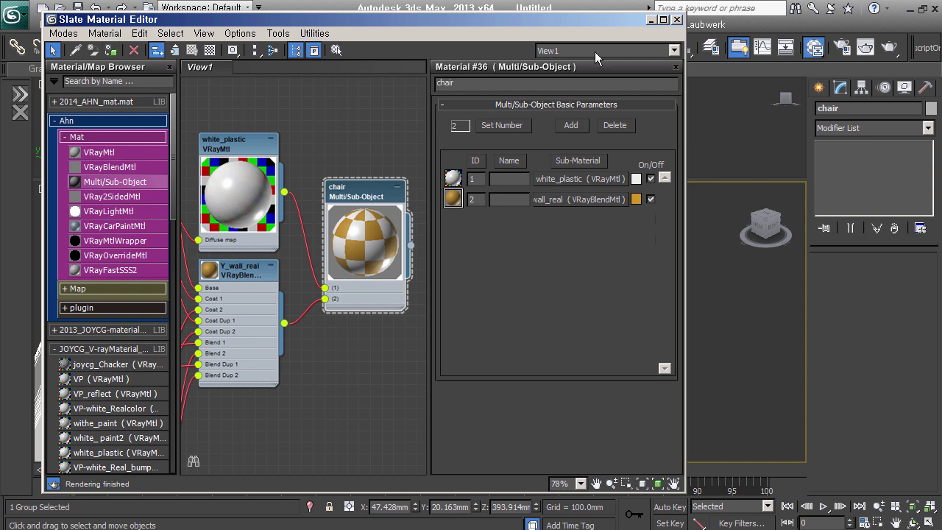
{"action": "left_click", "coordinate": [652, 20]}
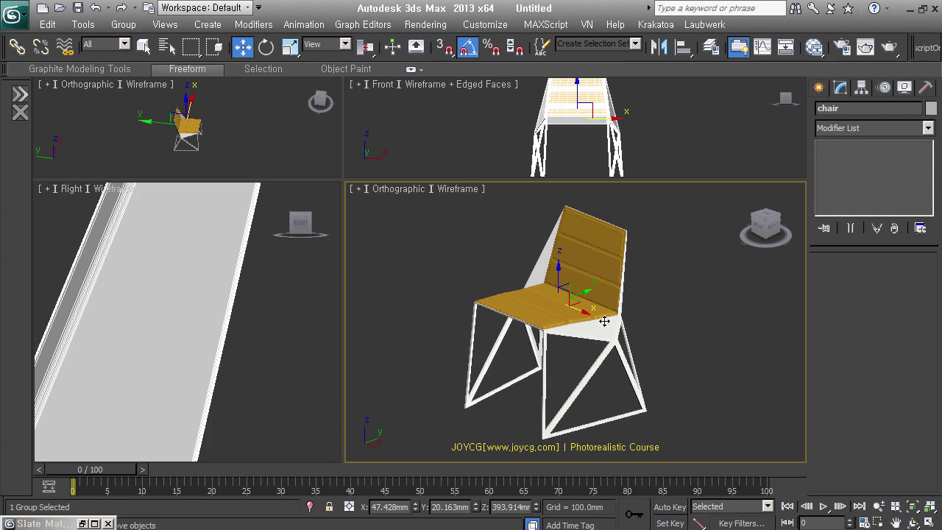
Add a Box UVW Map sized 1500 length, 1500 width and 1500 height.
{"action": "key", "text": "u"}
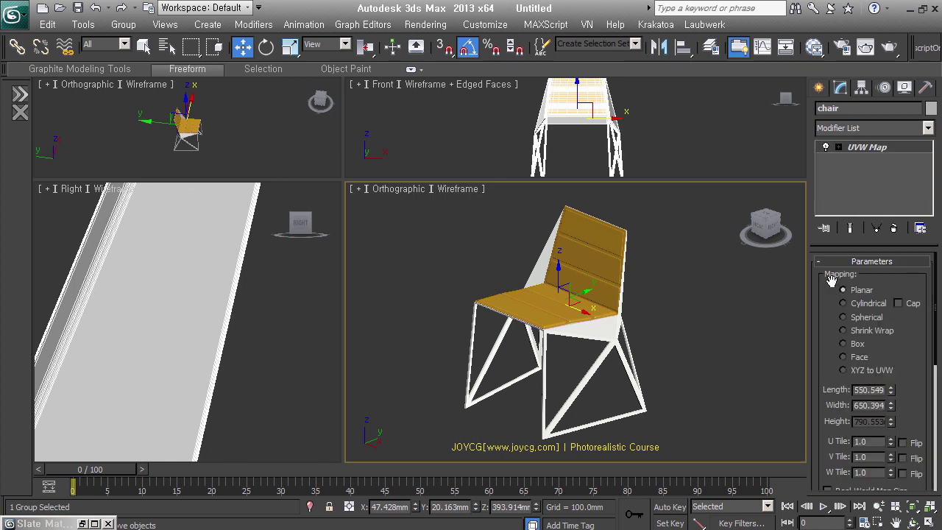
{"action": "left_click", "coordinate": [858, 343]}
{"action": "double_click", "coordinate": [870, 393]}
{"action": "type", "text": "1500"}
{"action": "key", "text": "Tab"}
{"action": "type", "text": "1500"}
{"action": "key", "text": "Tab"}
{"action": "type", "text": "1500"}
{"action": "key", "text": "Return"}
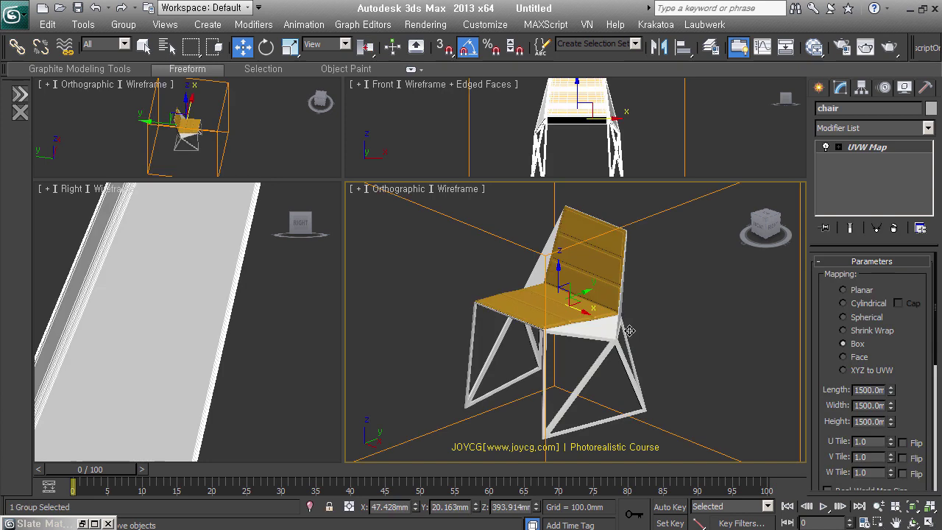
Move Box002's Material modifier above UVW Map, then select all three chair parts.
{"action": "key", "text": "p"}
{"action": "middle_click_drag", "start_coordinate": [629, 330], "coordinate": [651, 331], "text": "alt"}
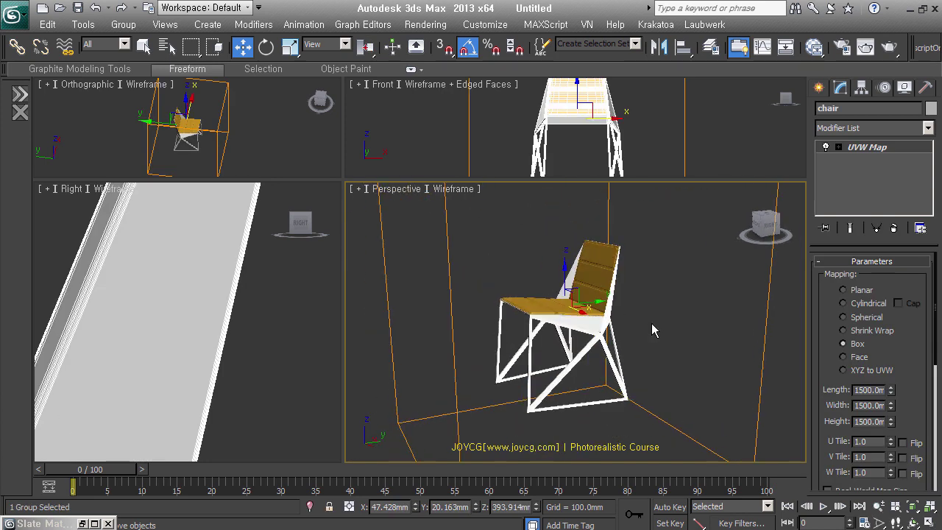
{"action": "left_click", "coordinate": [599, 320]}
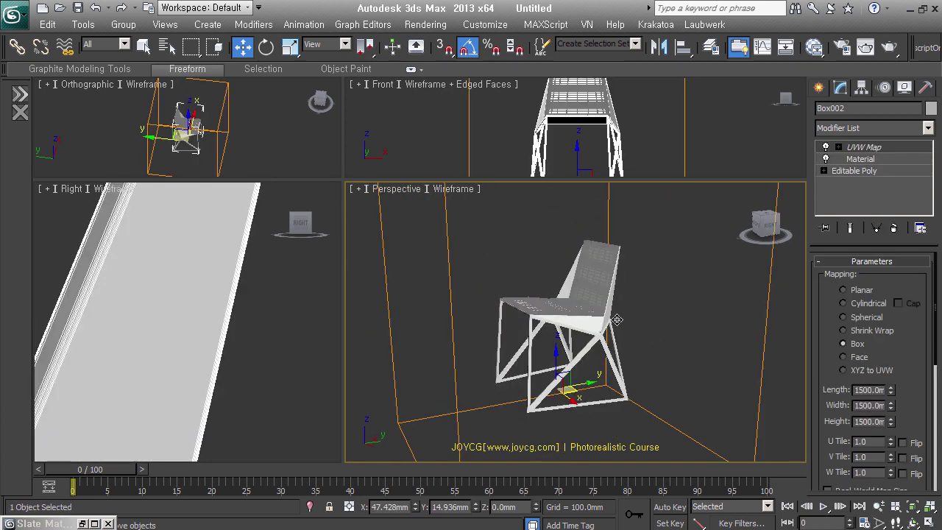
{"action": "middle_click_drag", "start_coordinate": [617, 320], "coordinate": [649, 328], "text": "alt"}
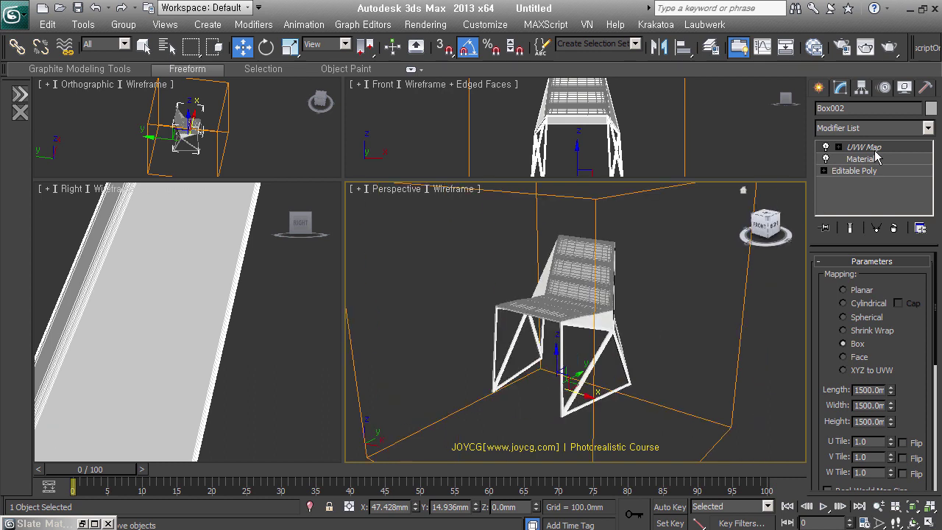
{"action": "left_click_drag", "start_coordinate": [868, 158], "coordinate": [868, 145]}
{"action": "left_click", "coordinate": [576, 281]}
{"action": "left_click", "coordinate": [593, 333]}
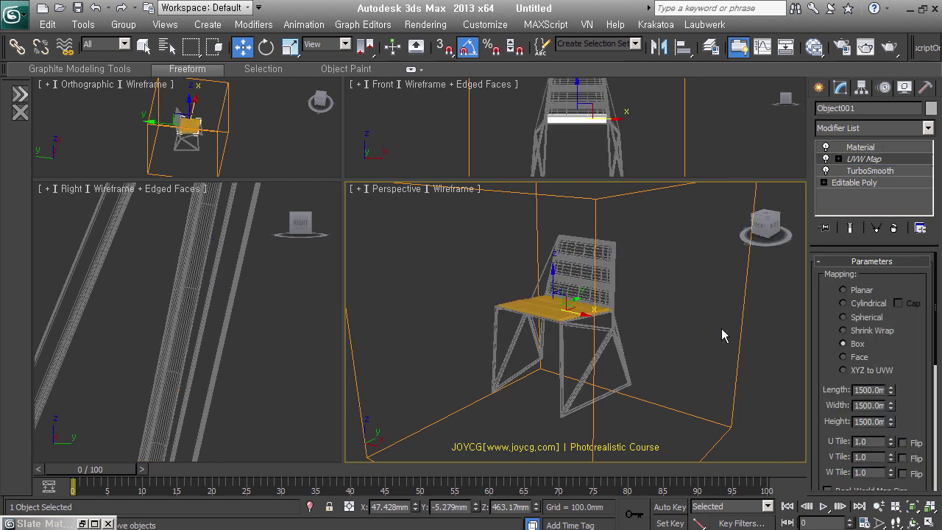
{"action": "left_click_drag", "start_coordinate": [658, 236], "coordinate": [579, 361]}
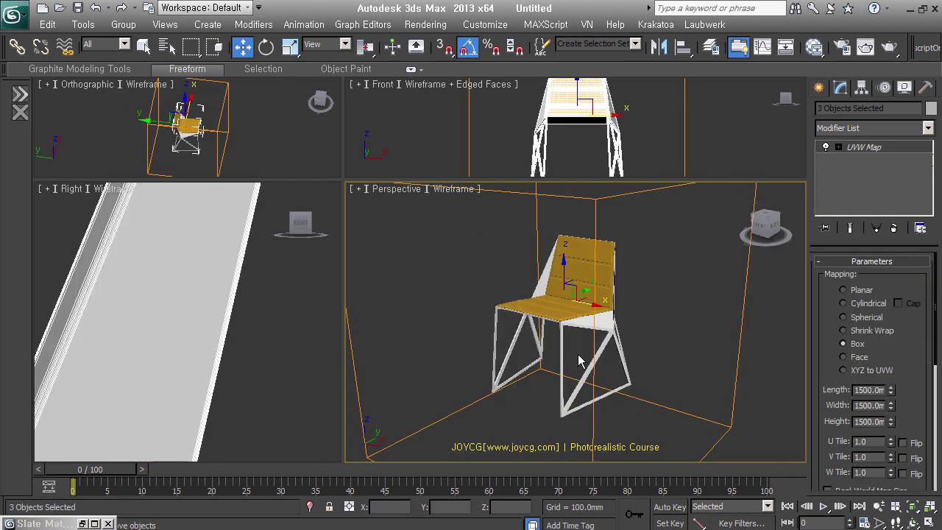
Make the UVW Map unique on each part, then select and zoom to the chair group.
{"action": "left_click", "coordinate": [875, 228]}
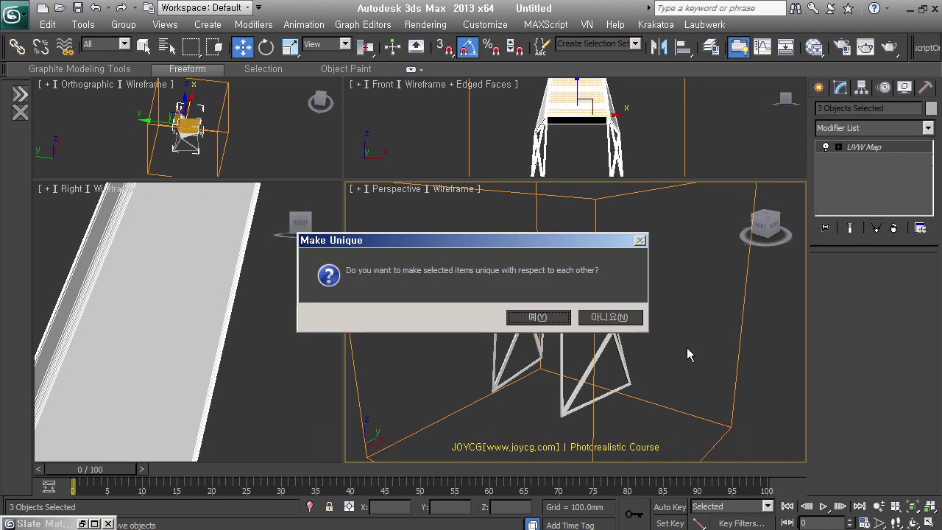
{"action": "left_click", "coordinate": [538, 318]}
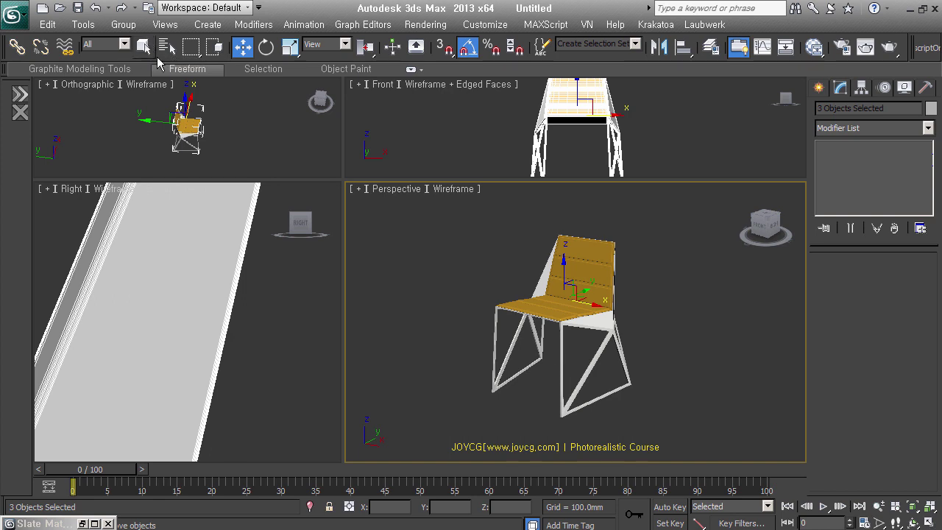
{"action": "left_click", "coordinate": [508, 297]}
{"action": "key", "text": "alt+z"}
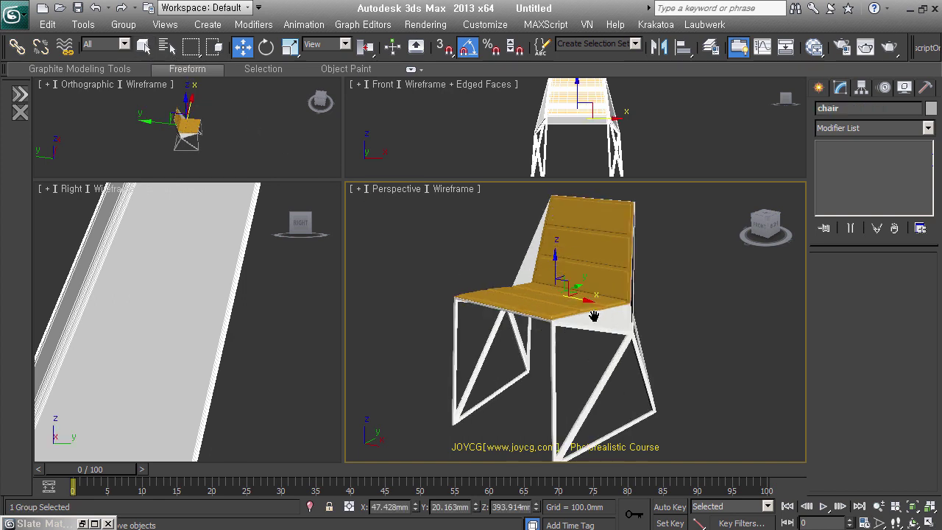
{"action": "scroll", "coordinate": [595, 317], "scroll_direction": "up", "scroll_amount": 3}
{"action": "mouse_move", "coordinate": [589, 334]}
{"action": "middle_mouse_down", "text": "alt"}
{"action": "mouse_move", "coordinate": [382, 339]}
{"action": "mouse_move", "coordinate": [568, 332]}
{"action": "mouse_move", "coordinate": [588, 339]}
{"action": "mouse_move", "coordinate": [591, 353]}
{"action": "middle_mouse_up", "text": "alt"}
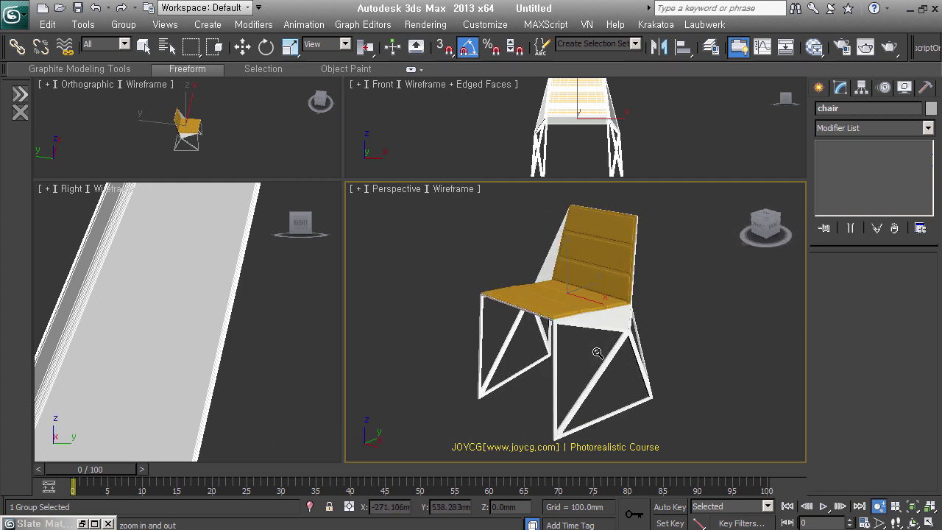